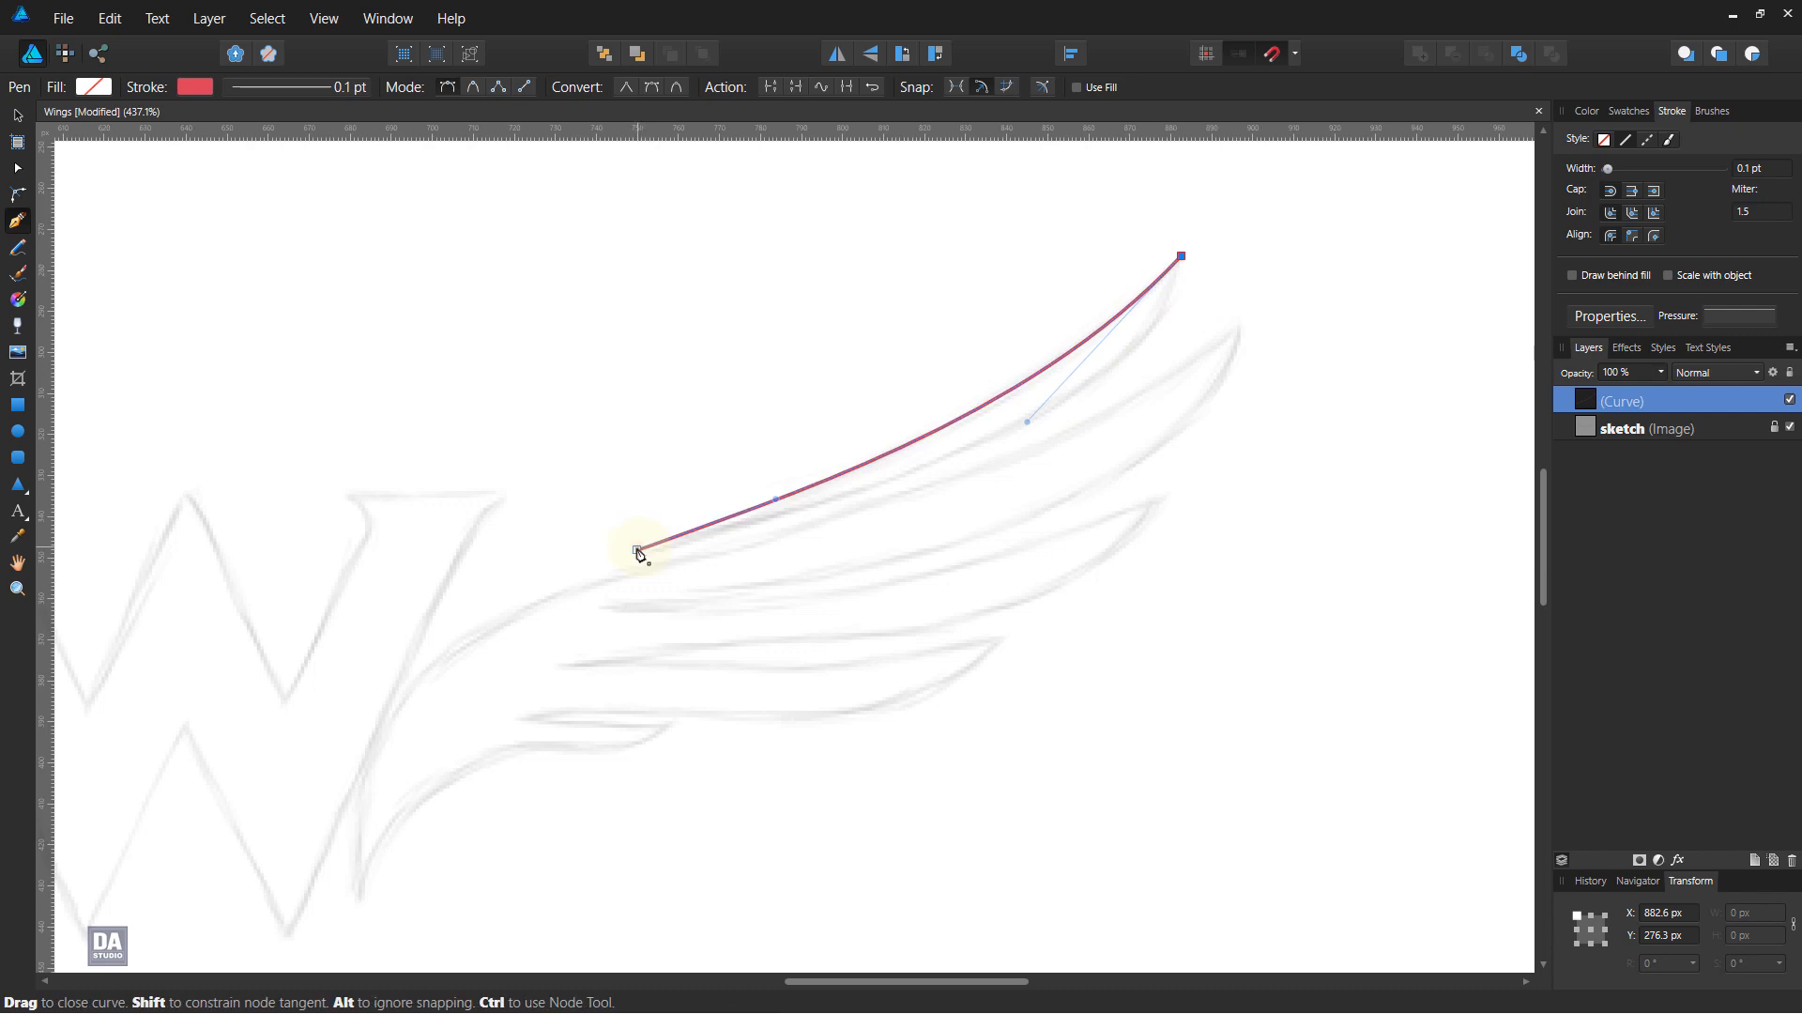
Close the top feather's outline at its inner point, bend the lower edge to match the sketch, and deselect the curve.
{"action": "left_click", "coordinate": [638, 550]}
{"action": "left_click_drag", "start_coordinate": [1009, 348], "coordinate": [901, 498]}
{"action": "left_click_drag", "start_coordinate": [1140, 420], "coordinate": [1158, 407]}
{"action": "left_click", "coordinate": [964, 546]}
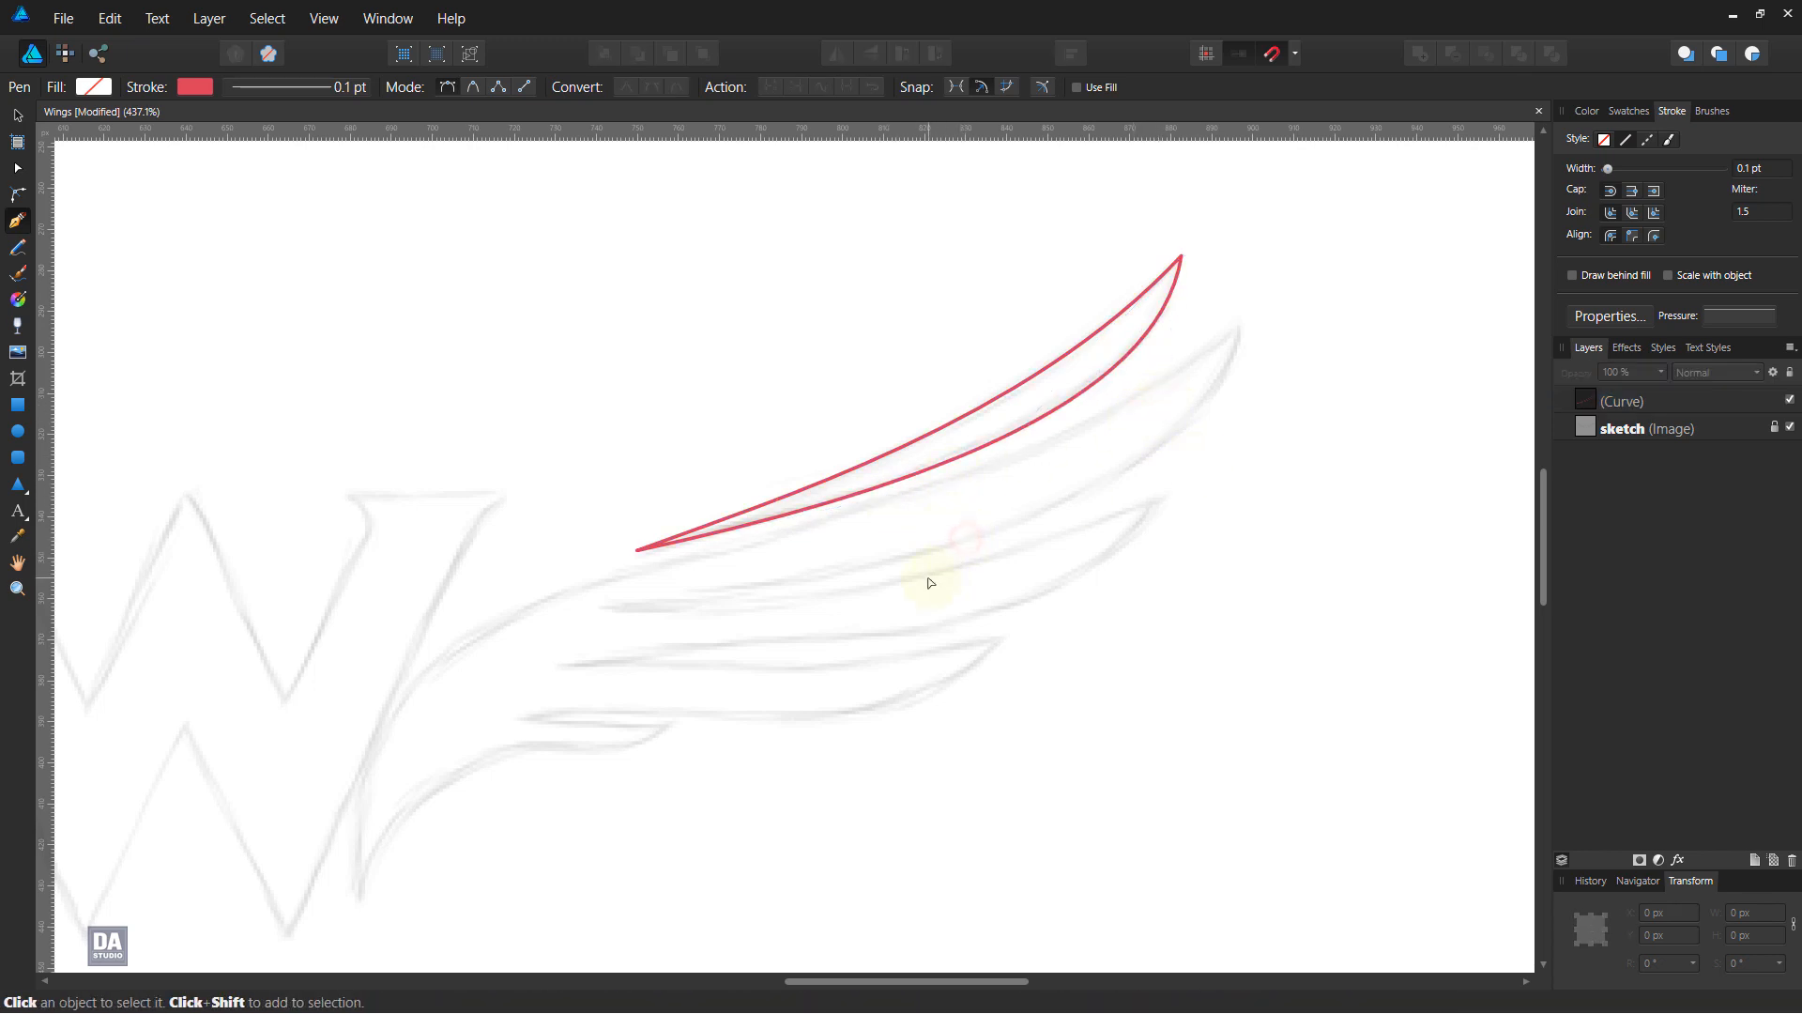
Start a new curve at the wing's bottom point beside the W and extend it straight to the second feather's tip.
{"action": "left_click_drag", "start_coordinate": [796, 597], "coordinate": [833, 544]}
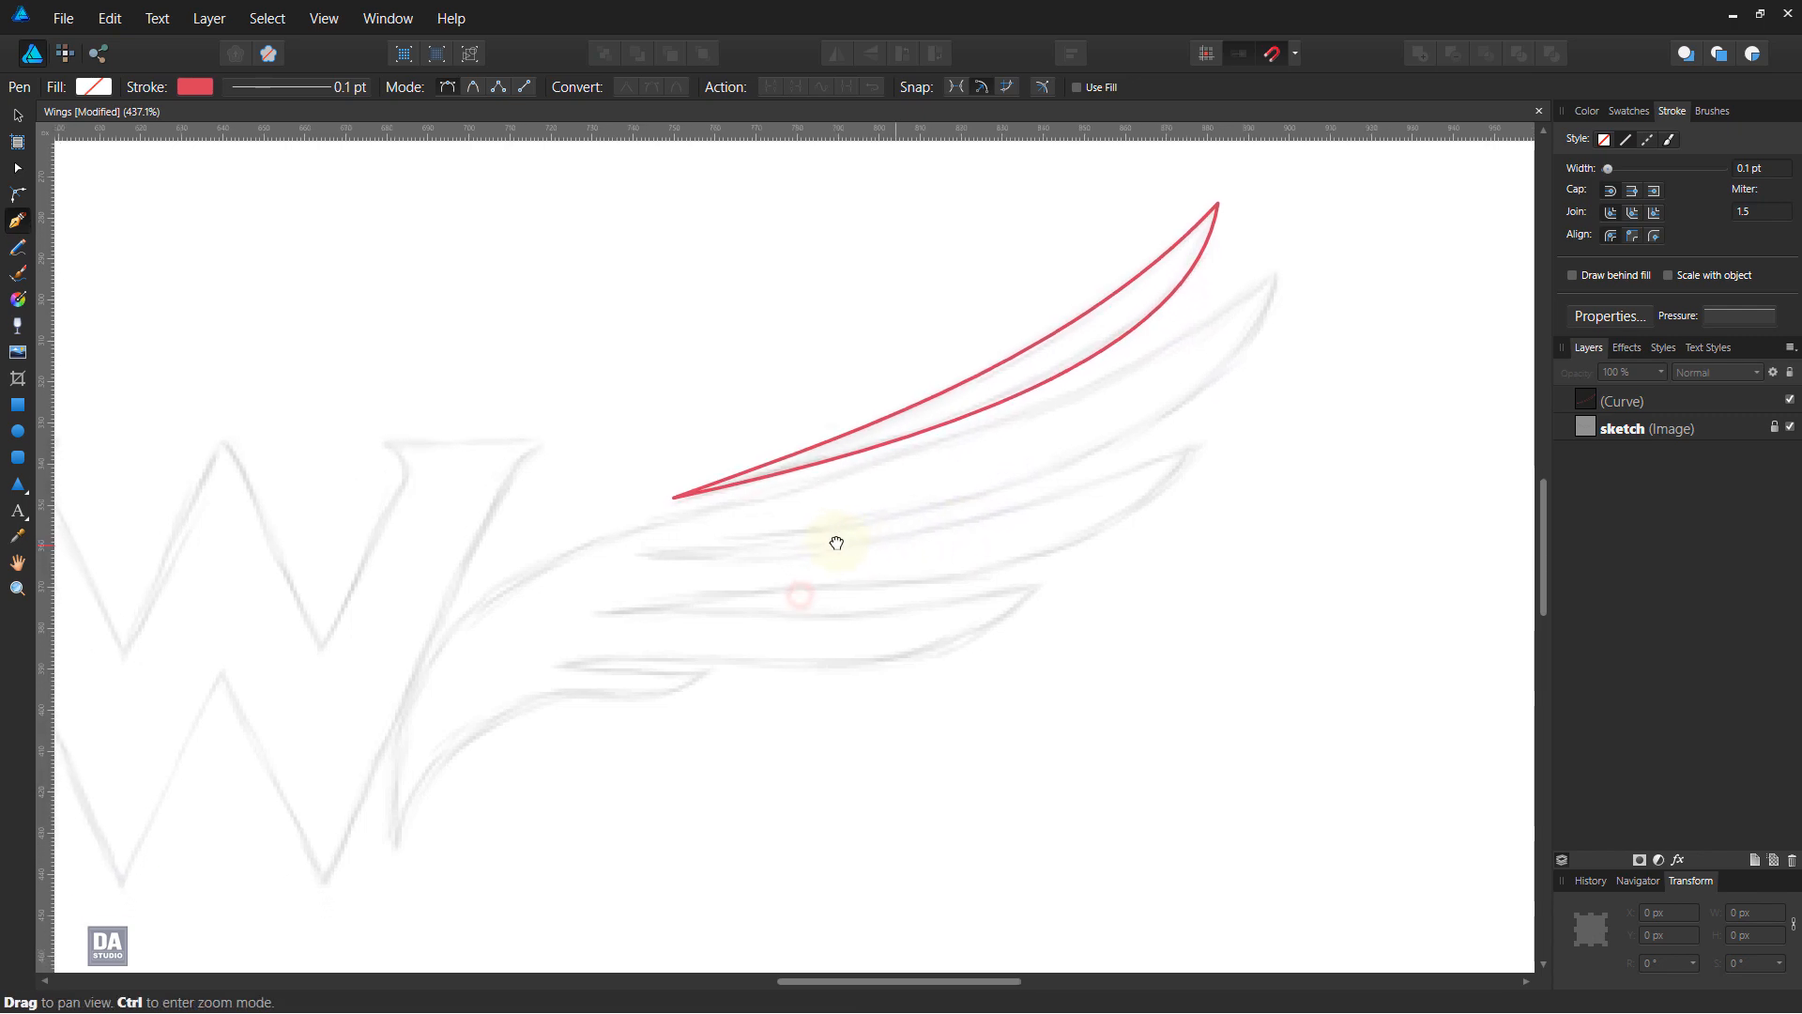
{"action": "left_click", "coordinate": [391, 852]}
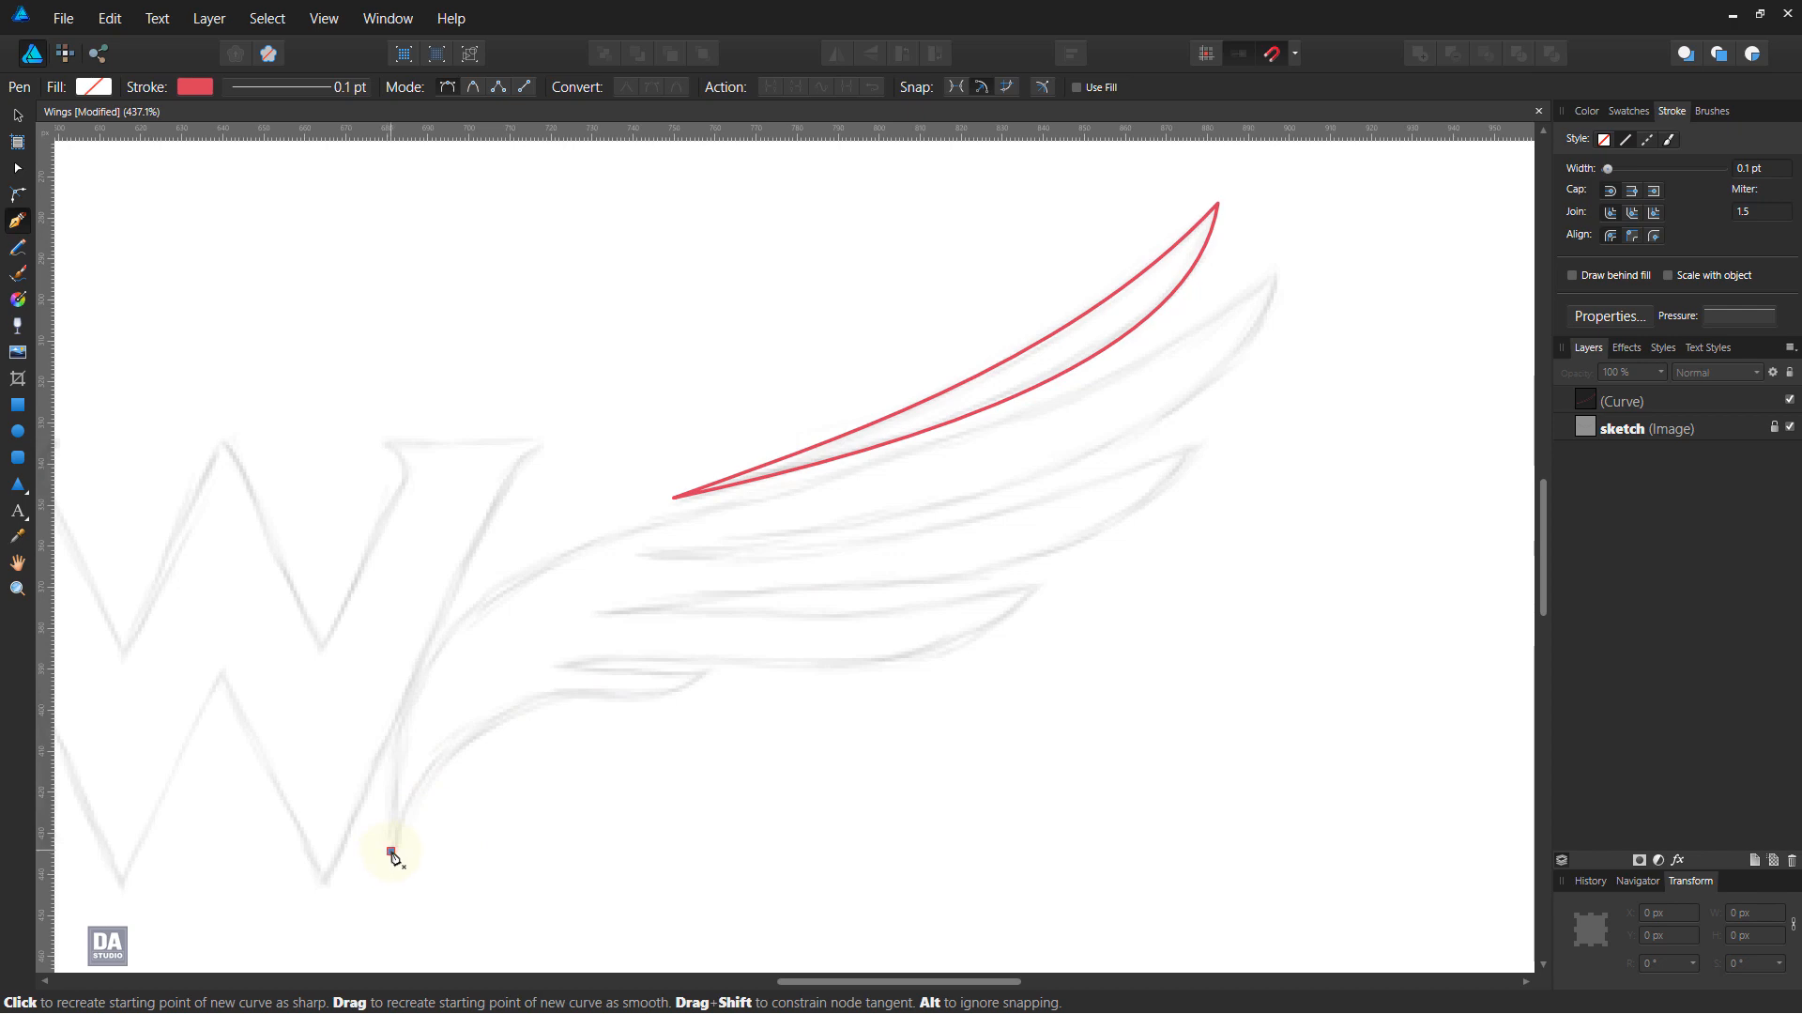
{"action": "key", "text": "Escape"}
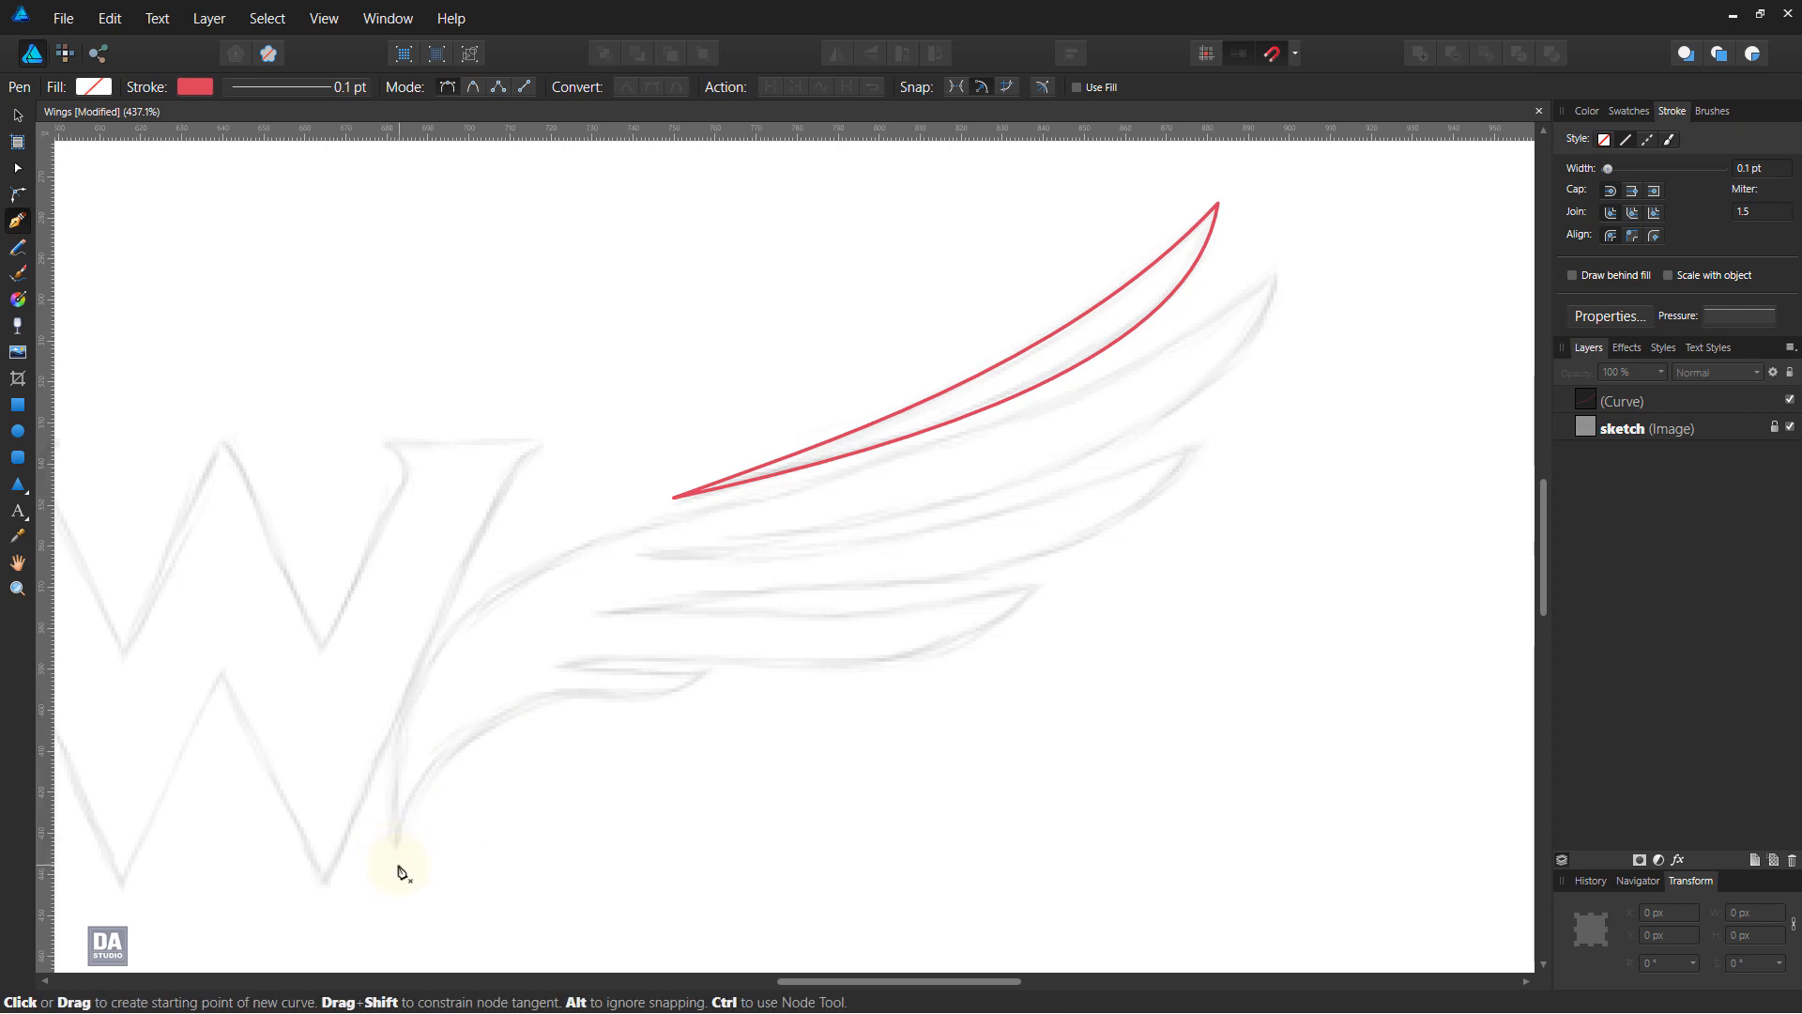
{"action": "left_click", "coordinate": [398, 854]}
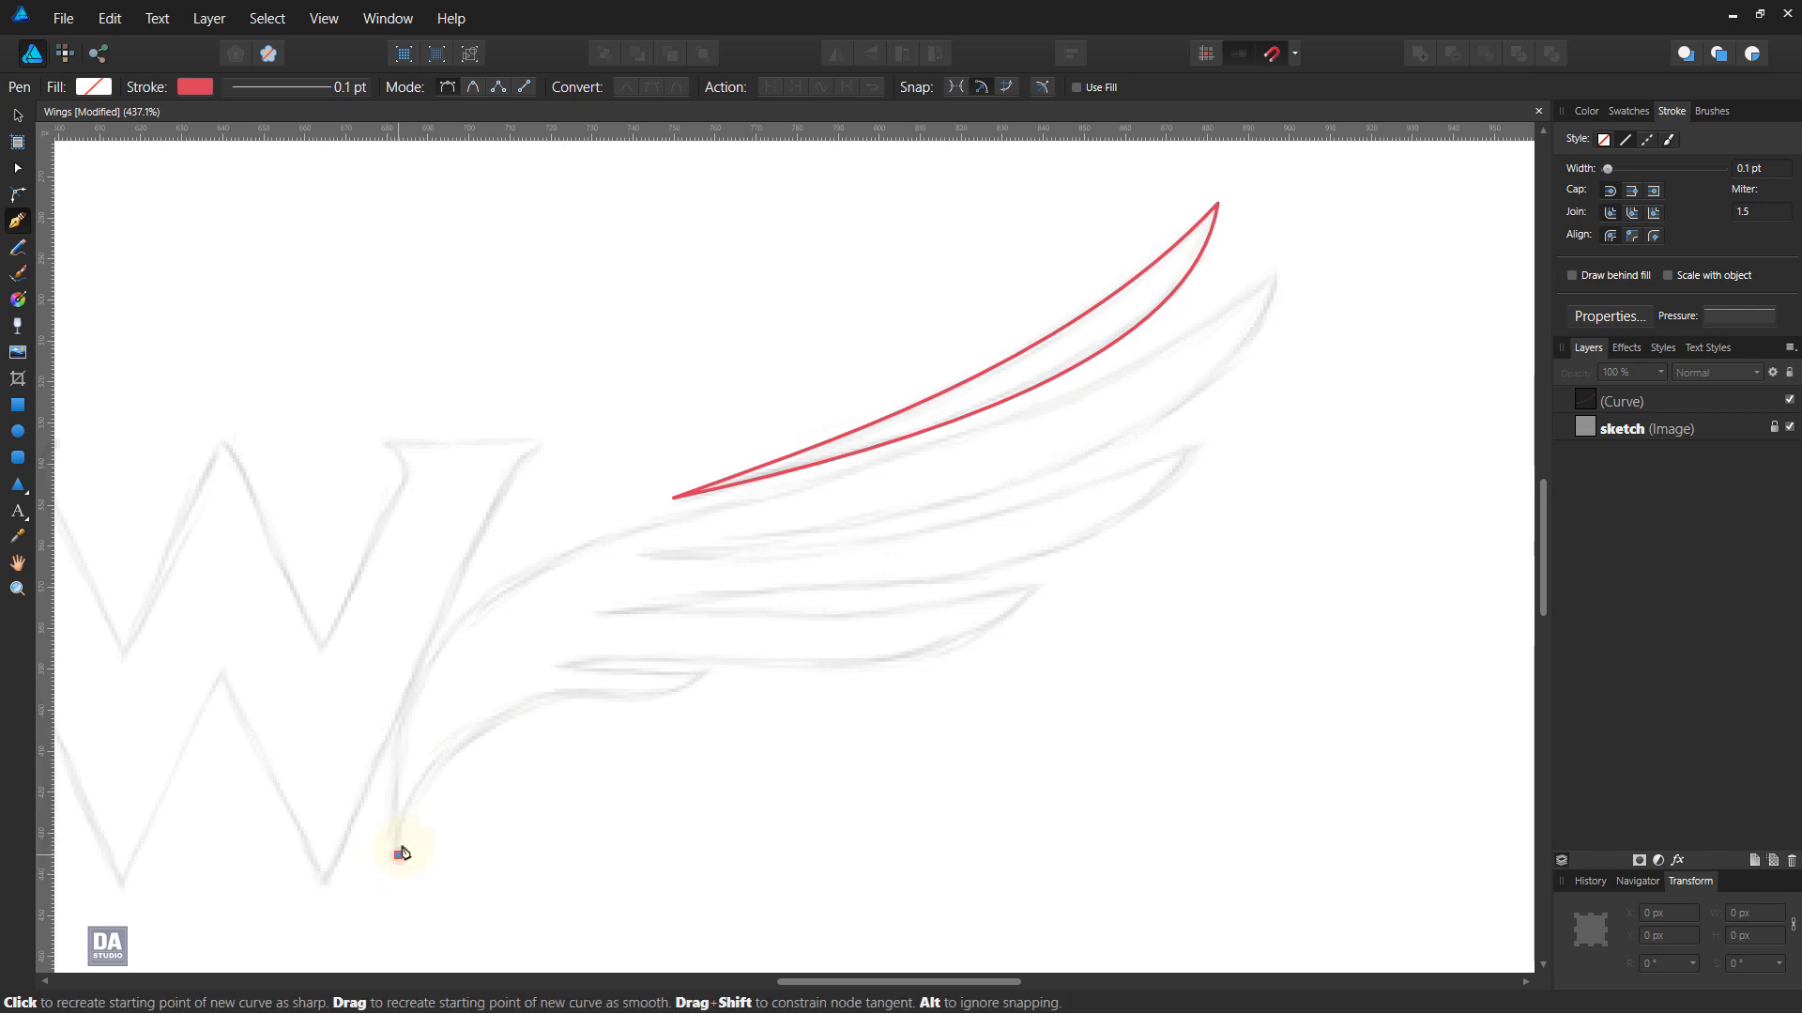
{"action": "left_click", "coordinate": [1280, 272]}
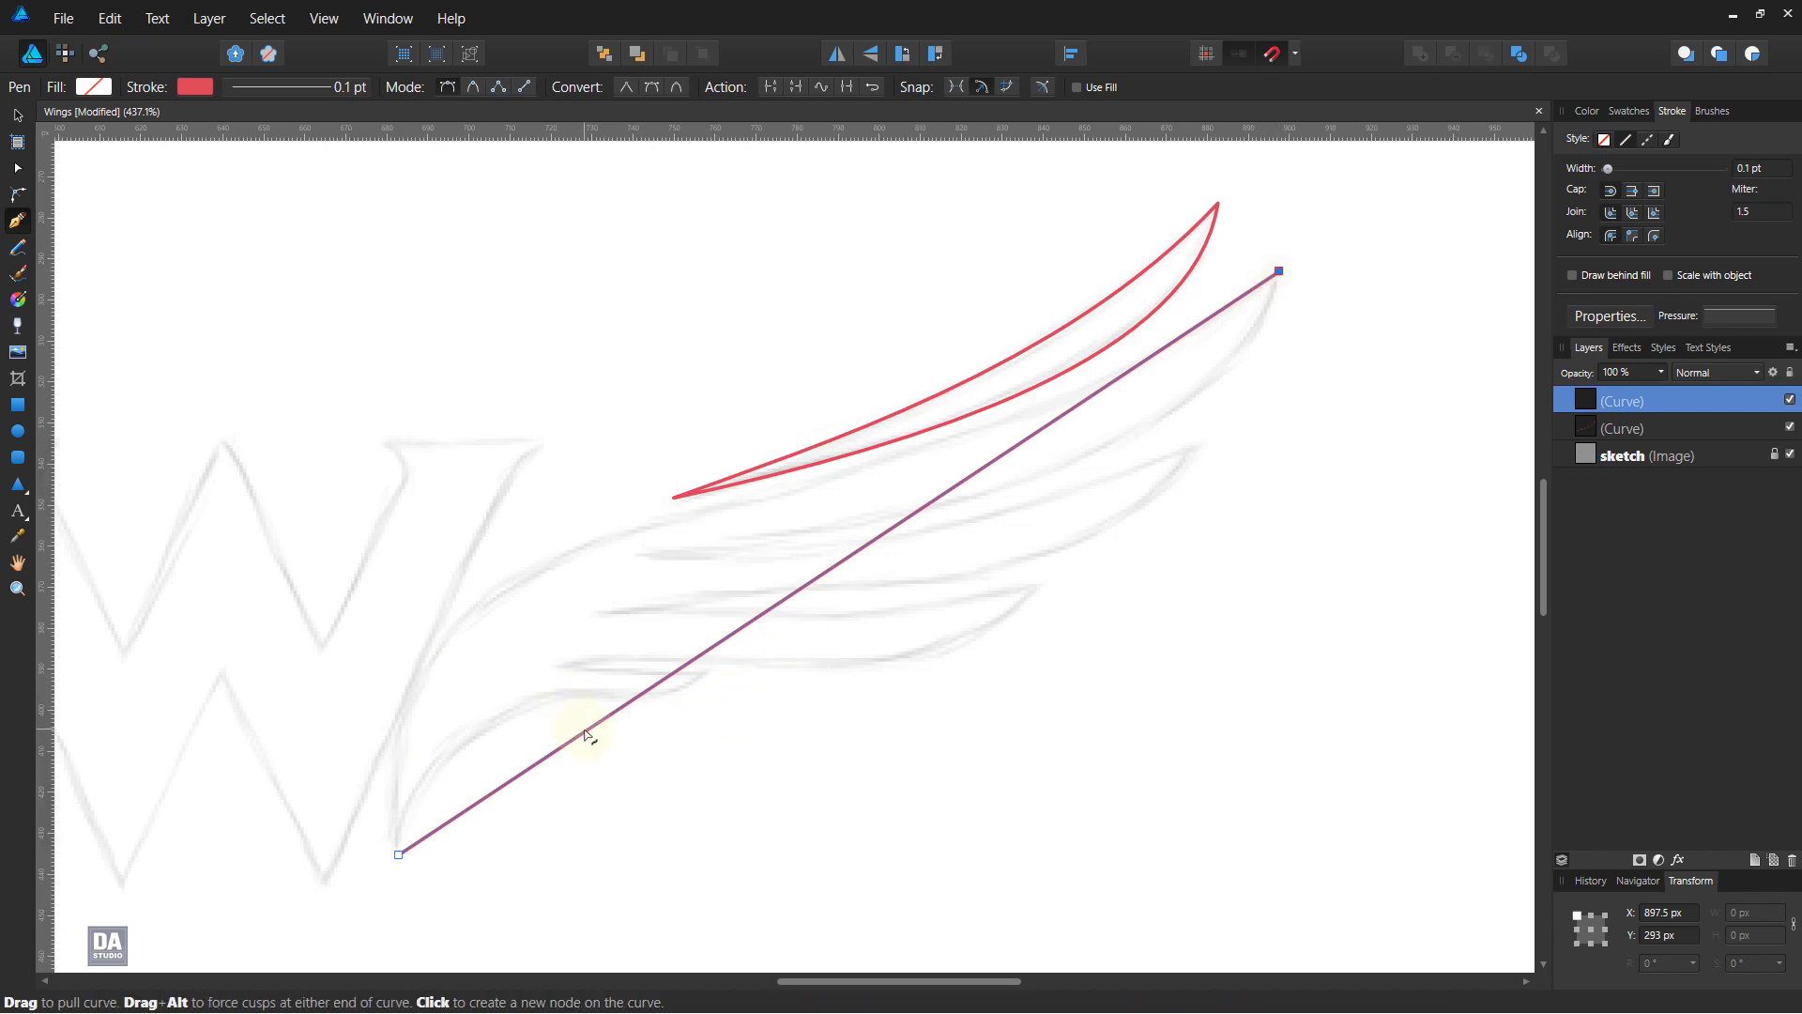
Bend the long segment into an S-curve following the sketched upper edge of the wing.
{"action": "left_click_drag", "start_coordinate": [585, 730], "coordinate": [429, 587]}
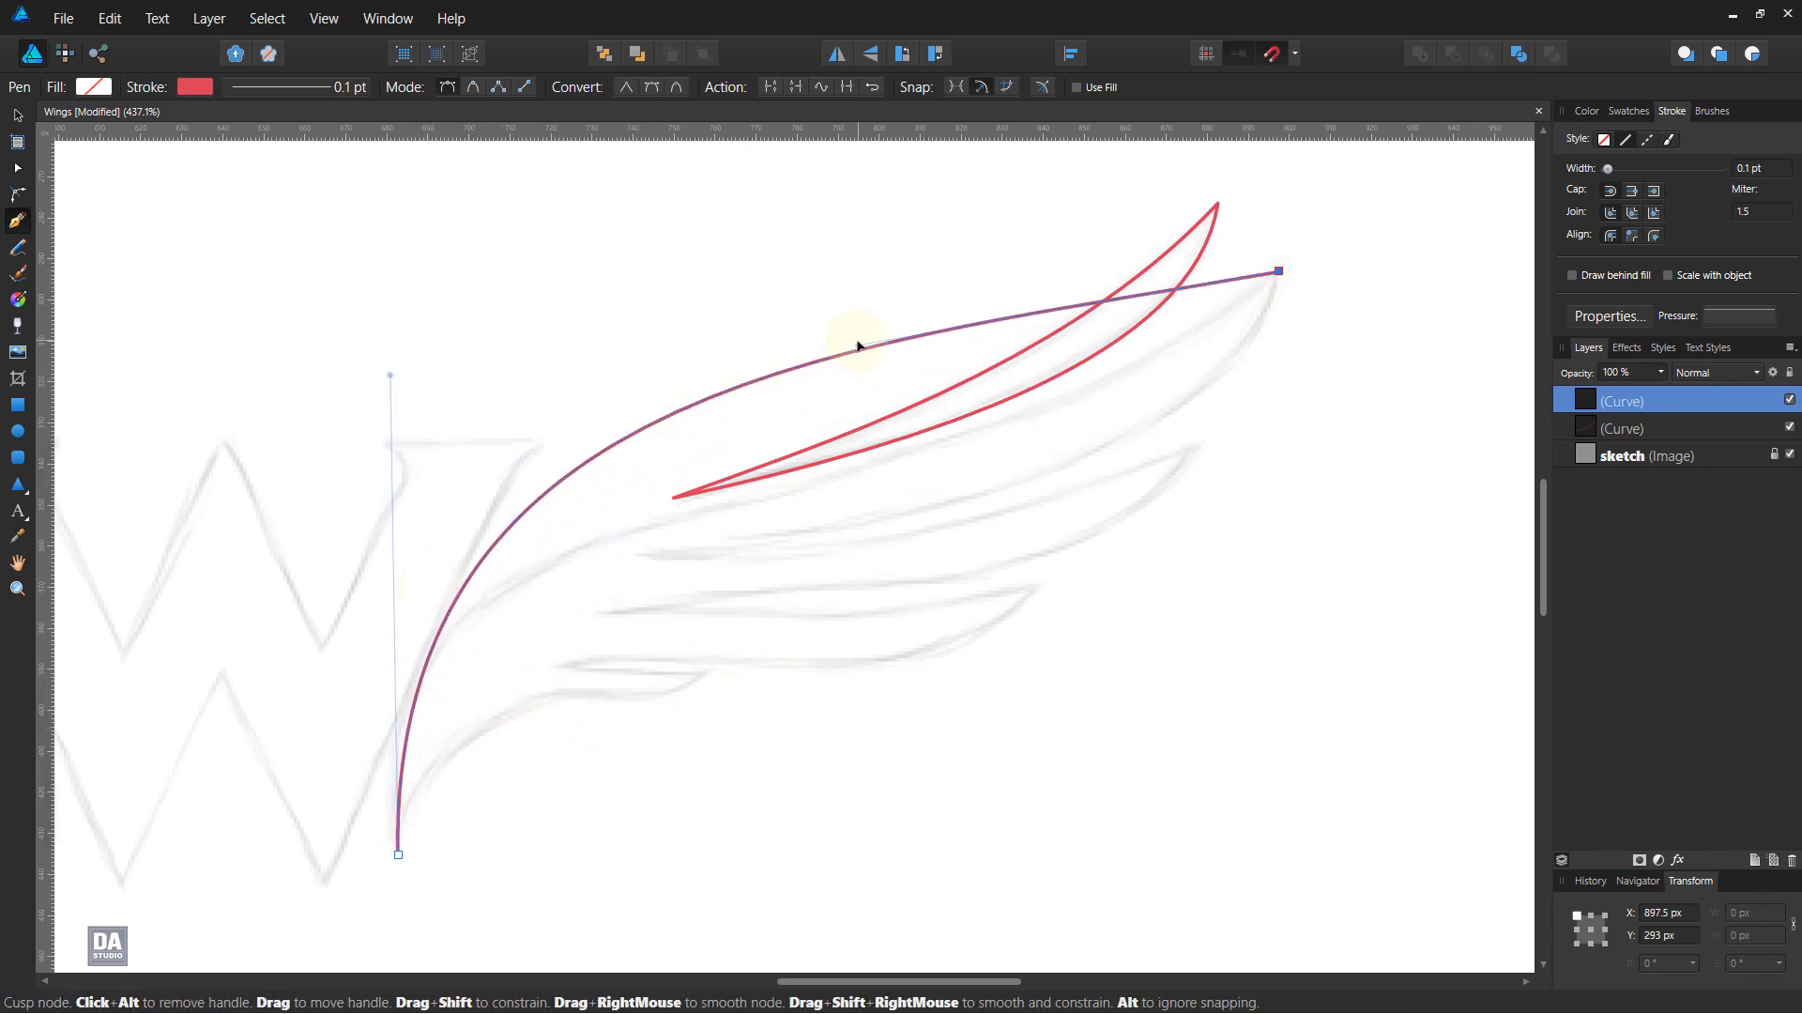
{"action": "left_click_drag", "start_coordinate": [847, 342], "coordinate": [939, 573]}
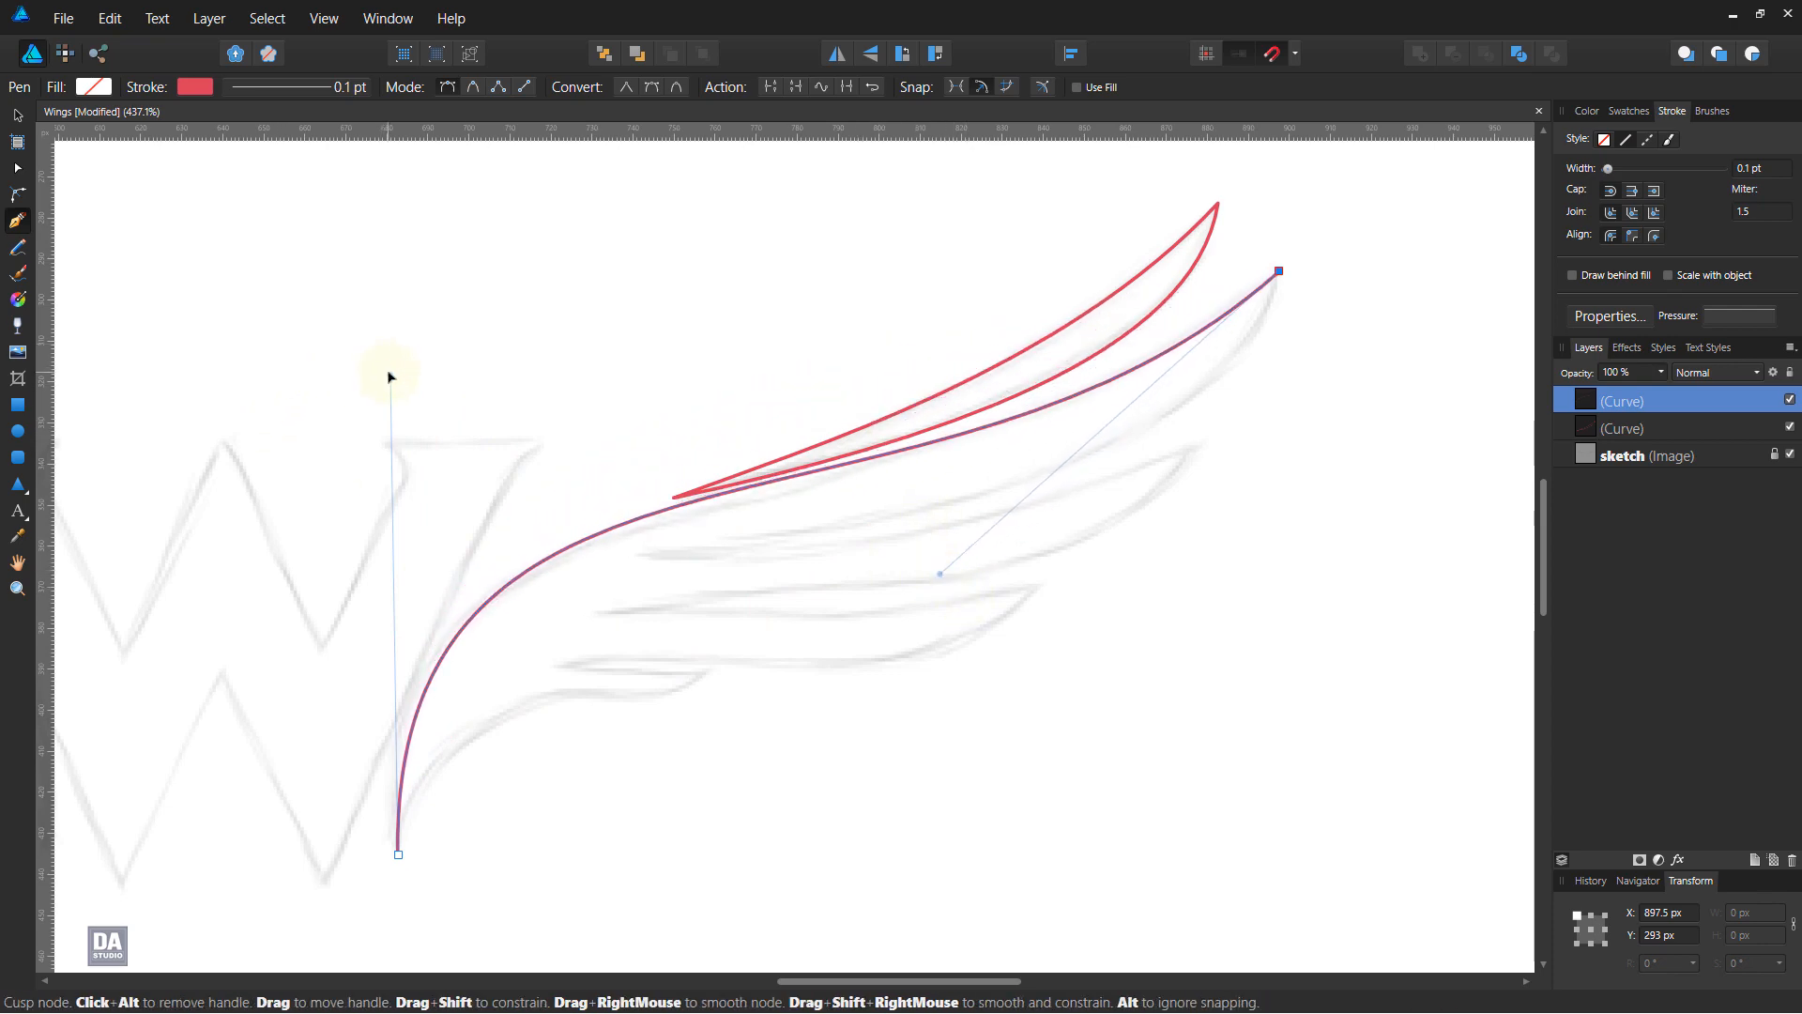
{"action": "left_click_drag", "start_coordinate": [391, 374], "coordinate": [353, 409]}
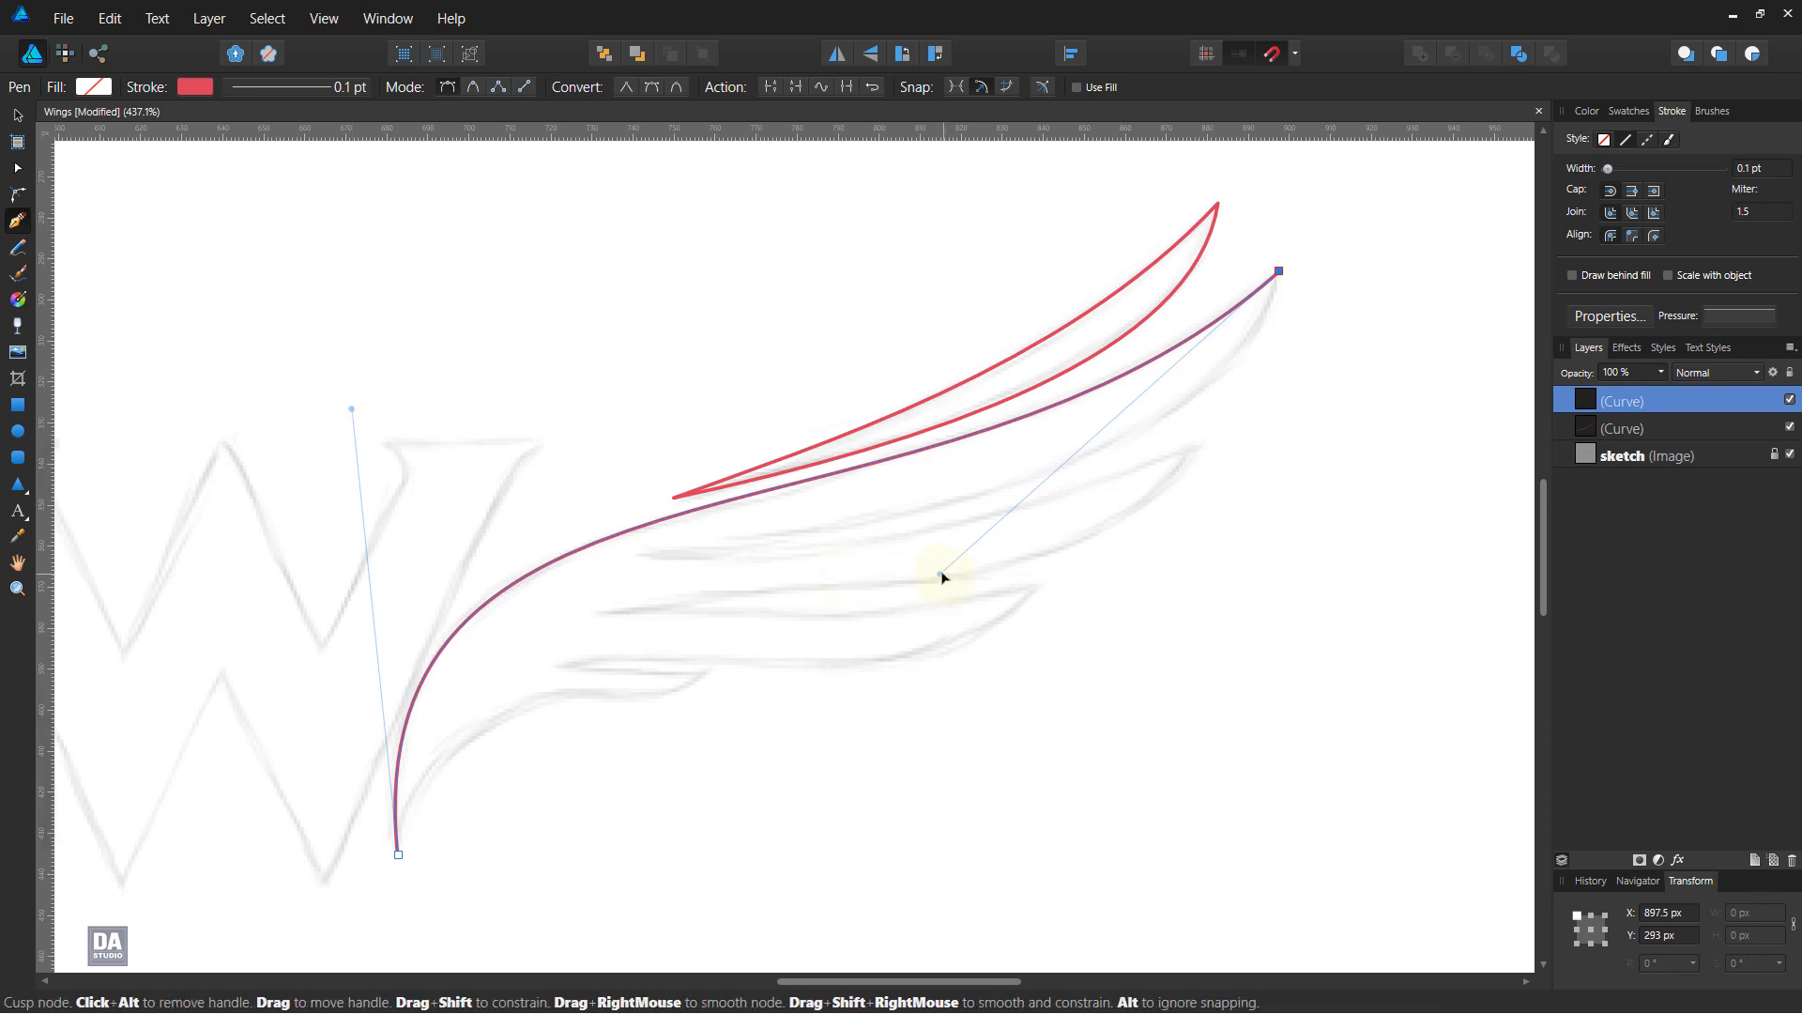
{"action": "left_click_drag", "start_coordinate": [941, 575], "coordinate": [948, 569]}
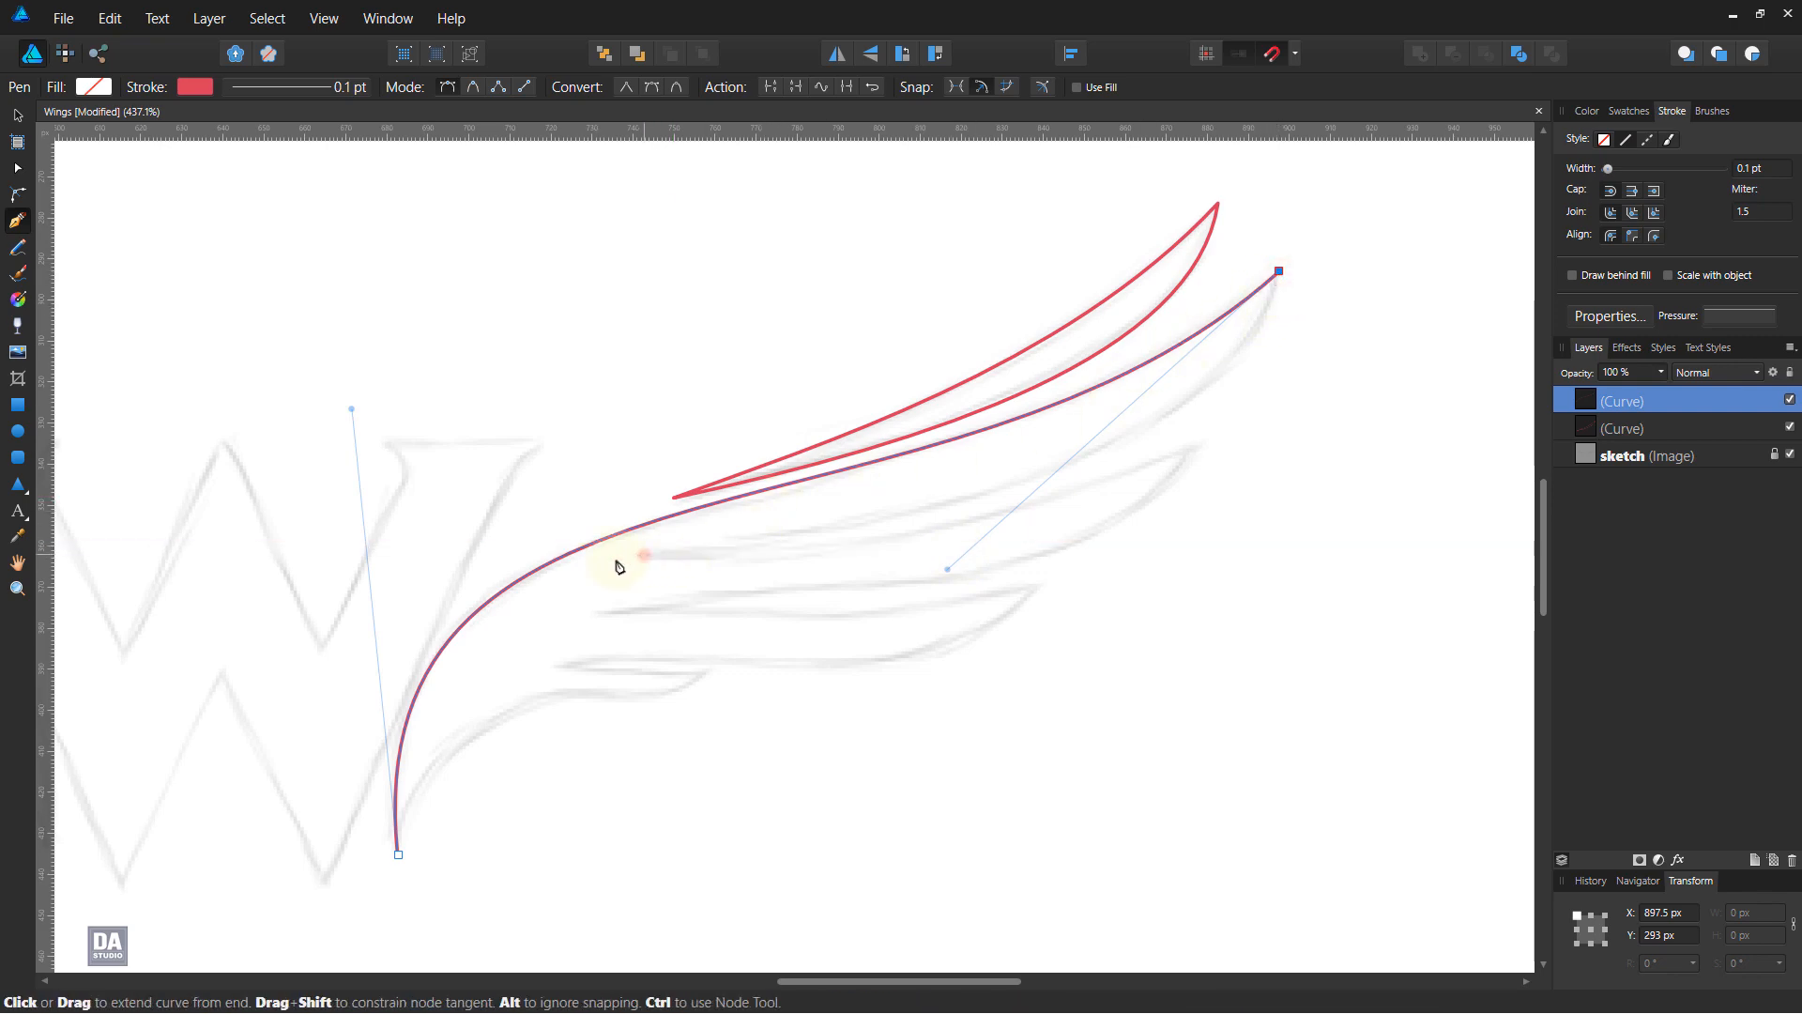
Trace the second feather's lower edge and the third feather's upper edge to its tip, removing the outgoing handle at each end node.
{"action": "left_click_drag", "start_coordinate": [644, 554], "coordinate": [1276, 495]}
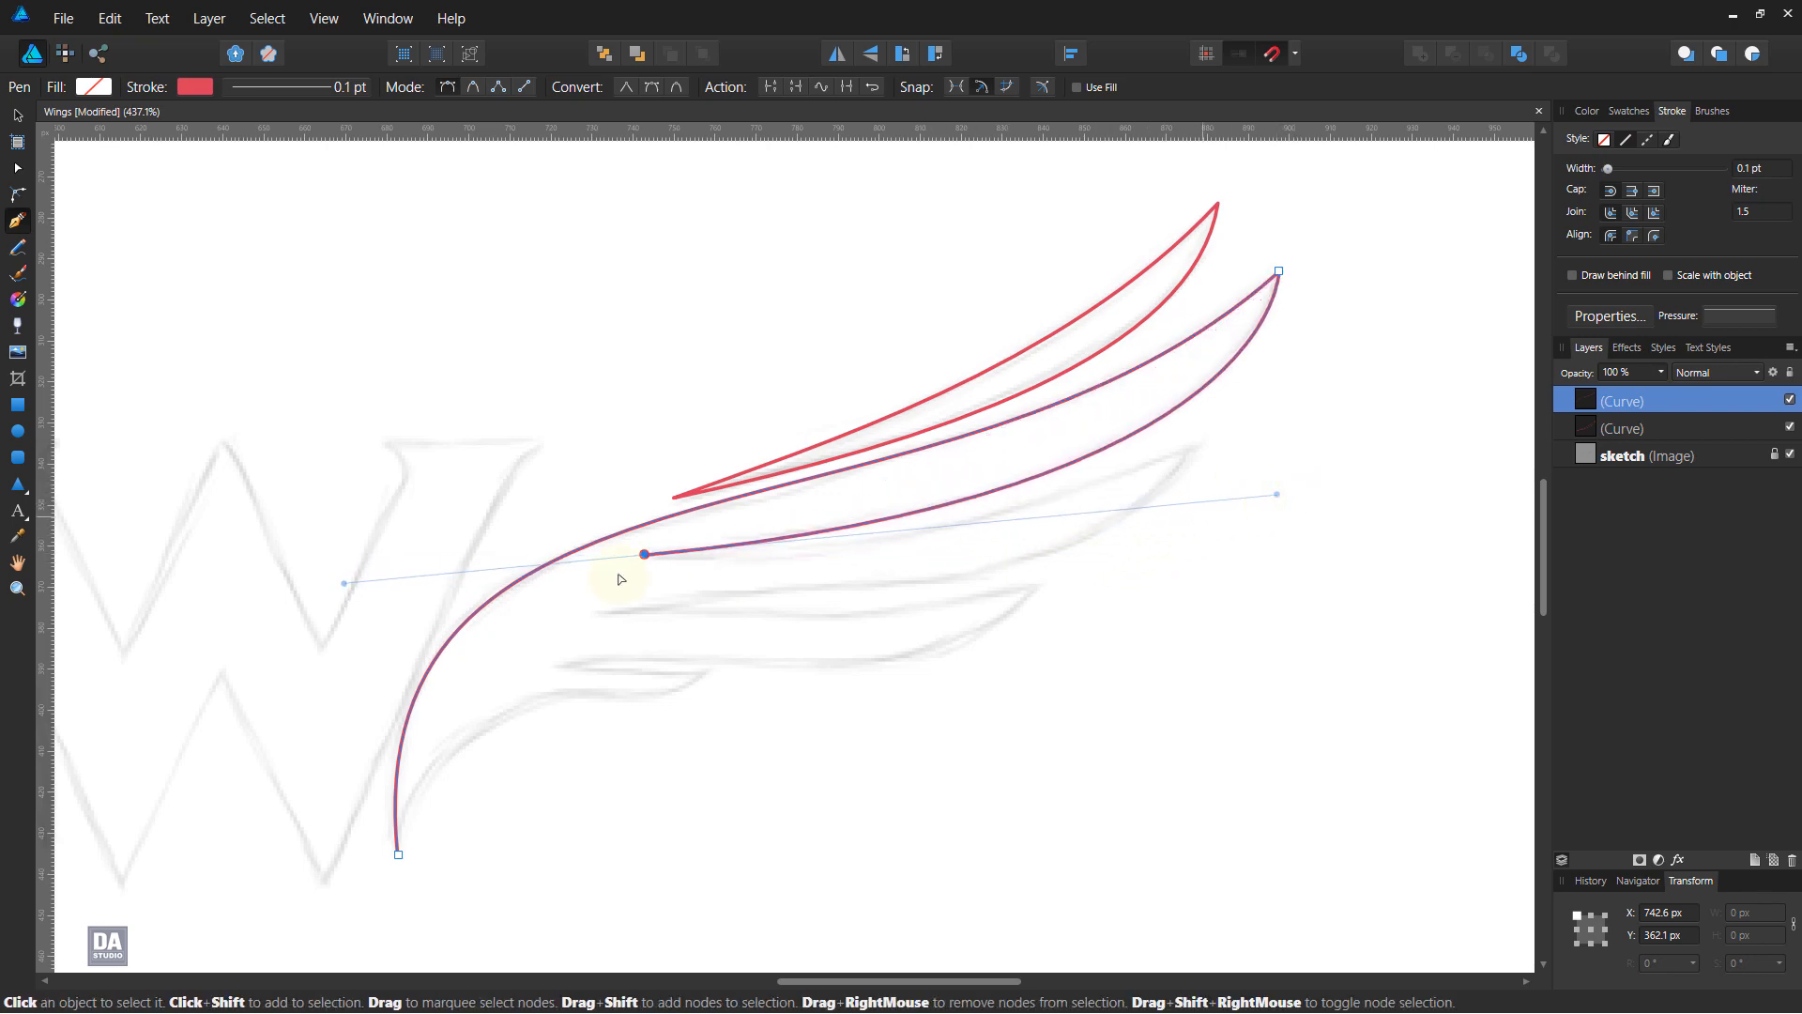
{"action": "left_click", "coordinate": [645, 557]}
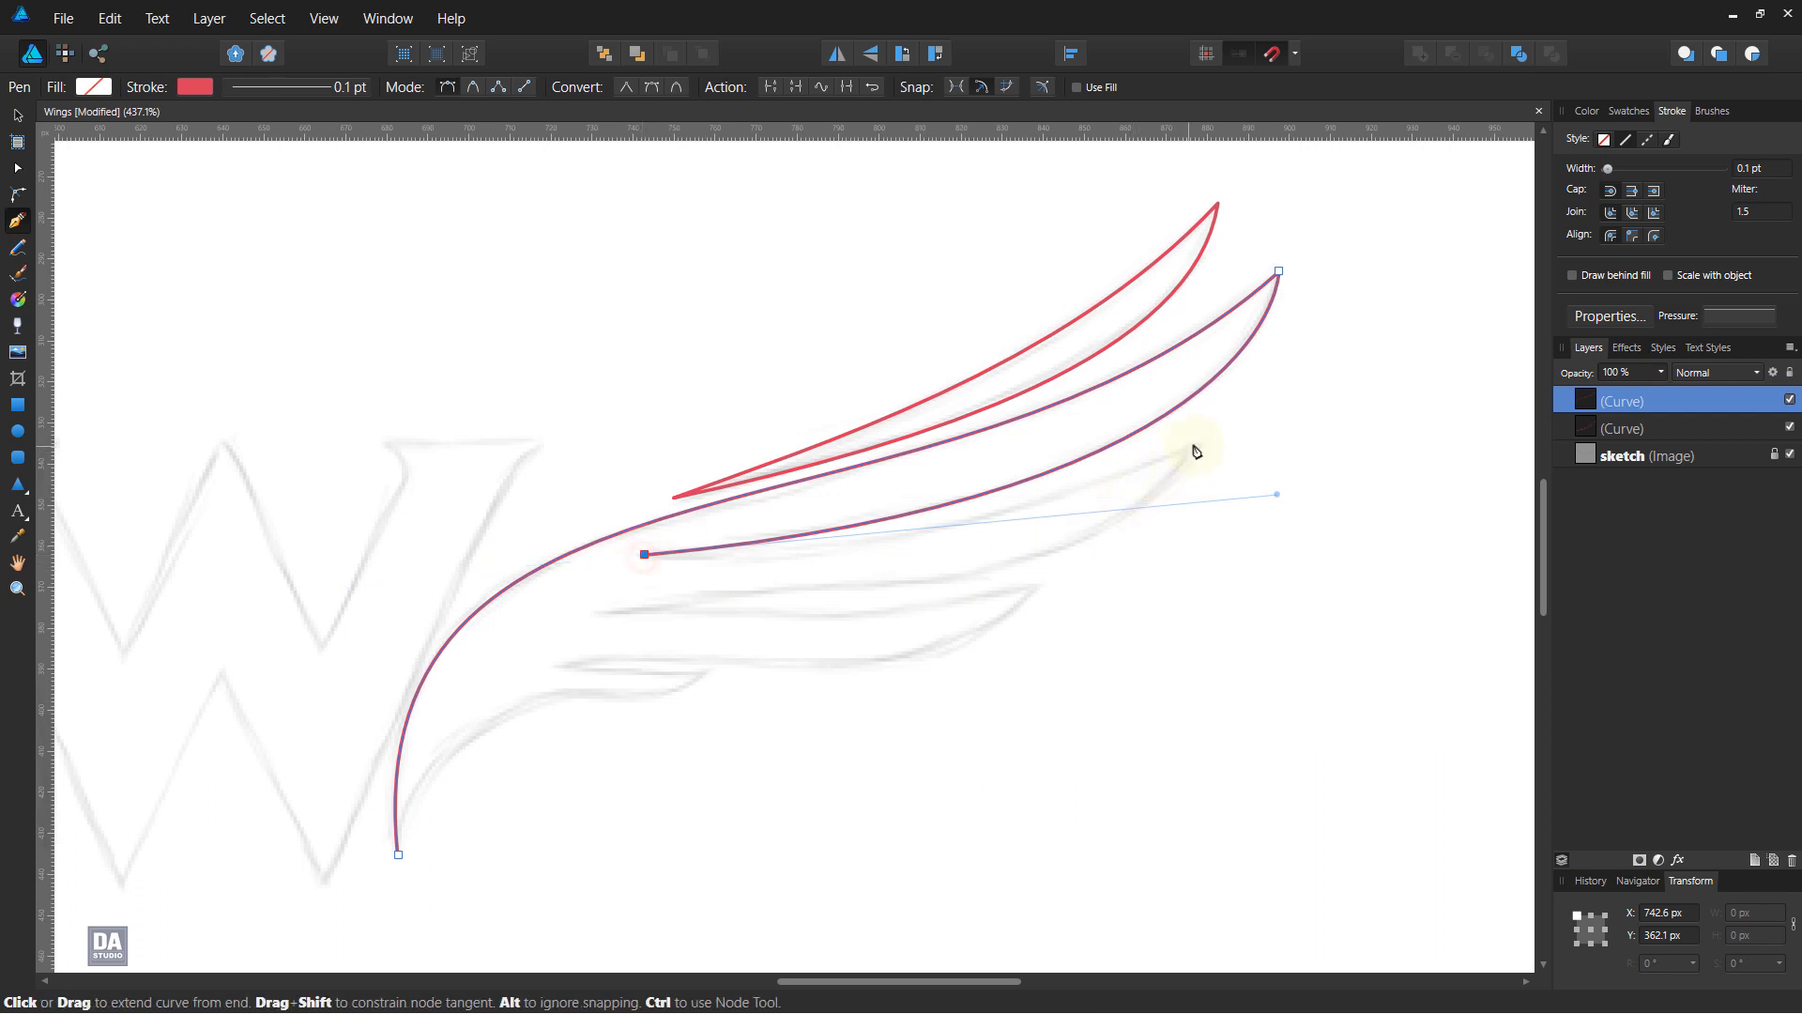
{"action": "left_click_drag", "start_coordinate": [1199, 445], "coordinate": [973, 568]}
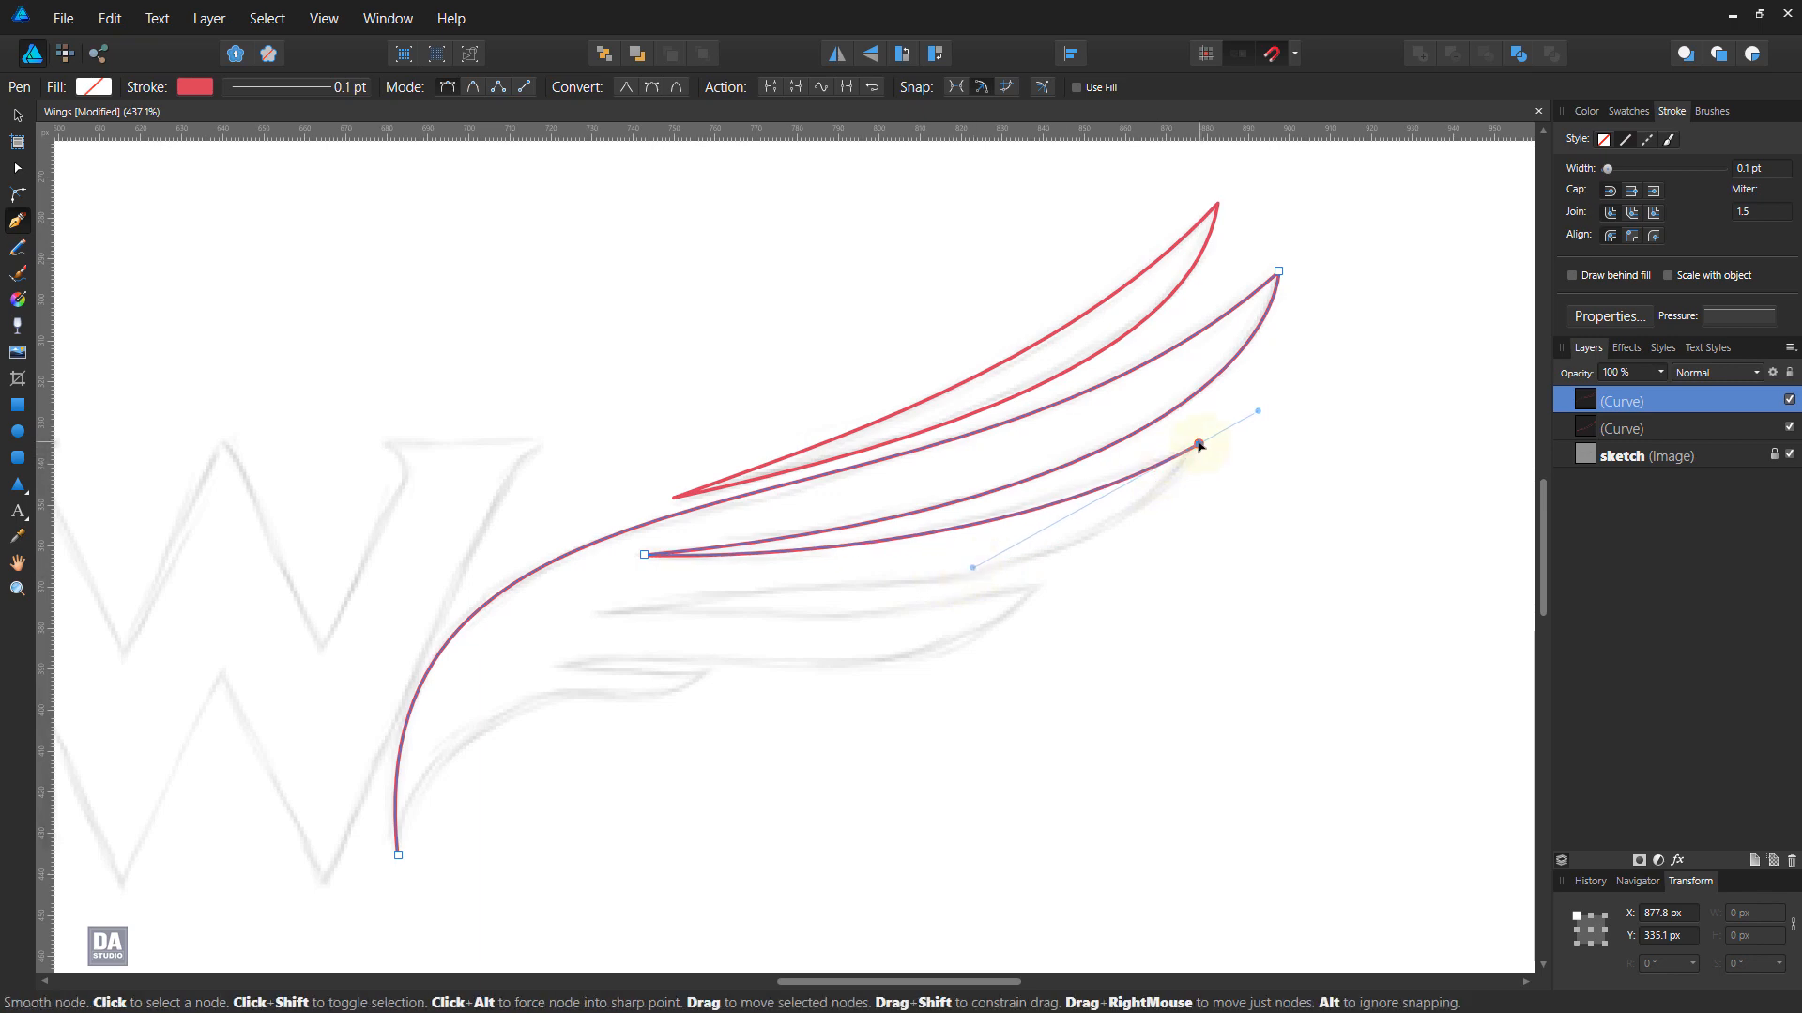
{"action": "left_click_drag", "start_coordinate": [1199, 445], "coordinate": [1198, 432]}
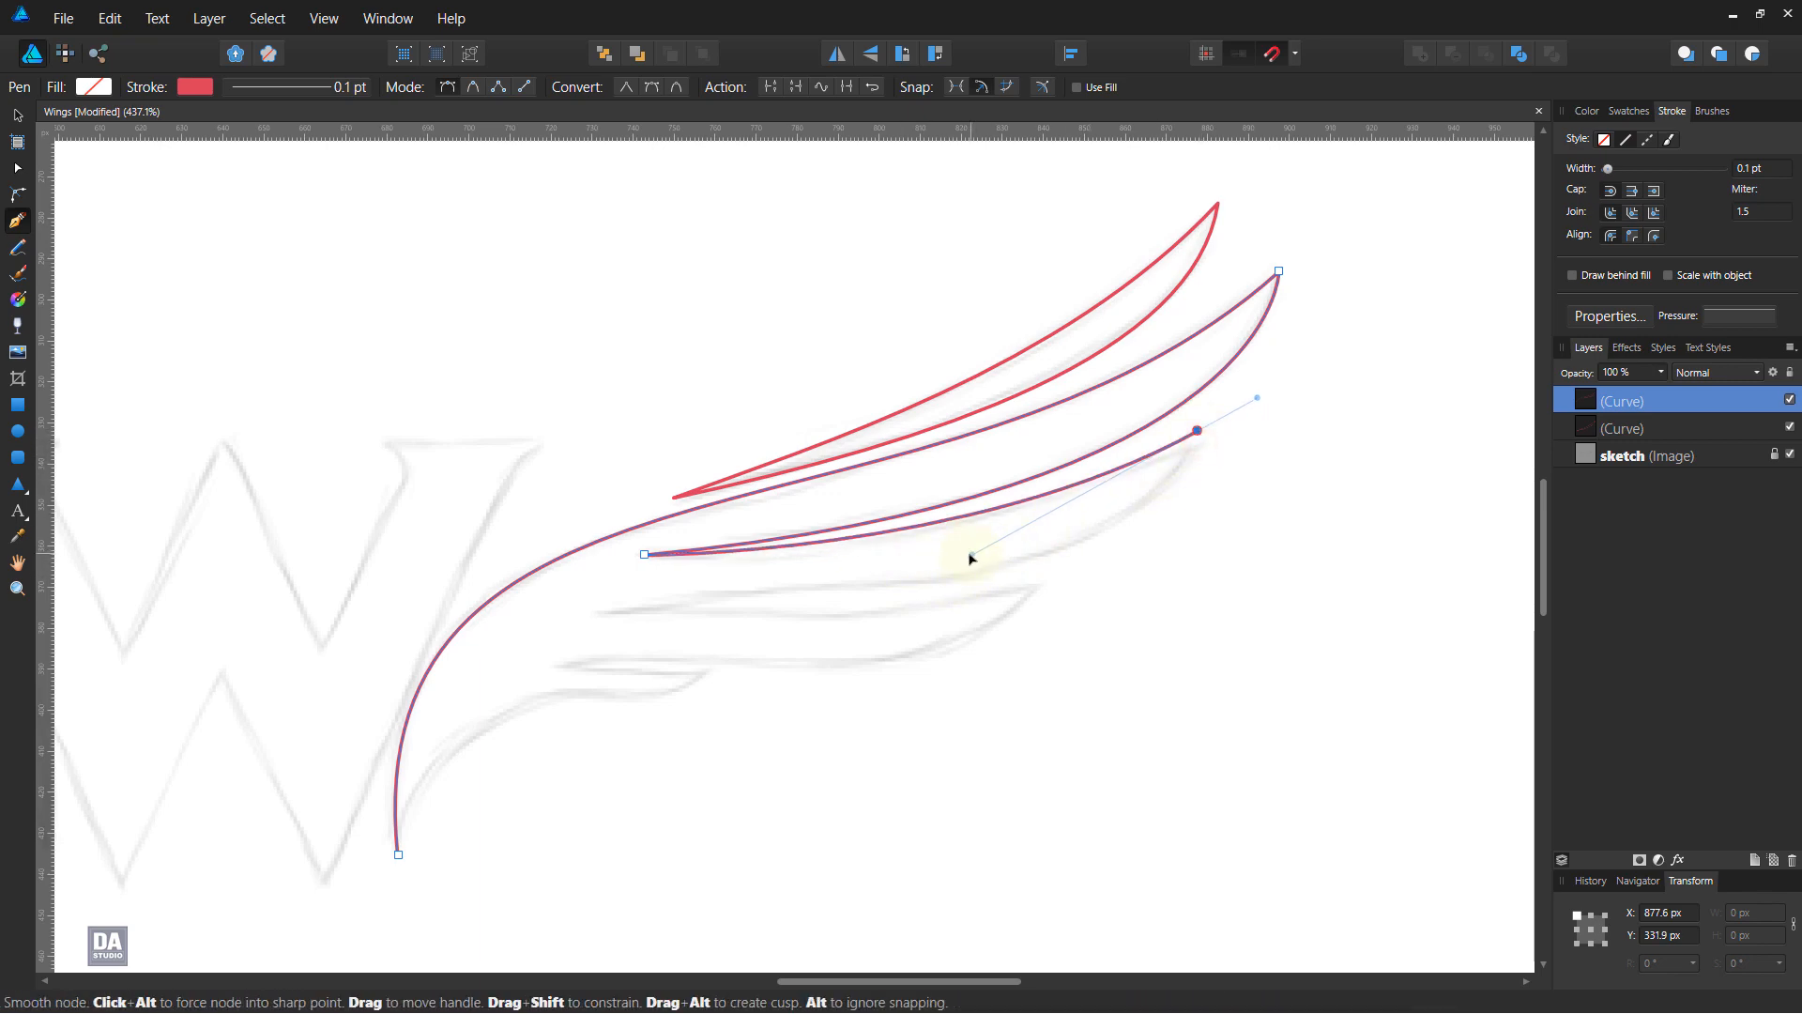
{"action": "left_click_drag", "start_coordinate": [971, 554], "coordinate": [919, 580]}
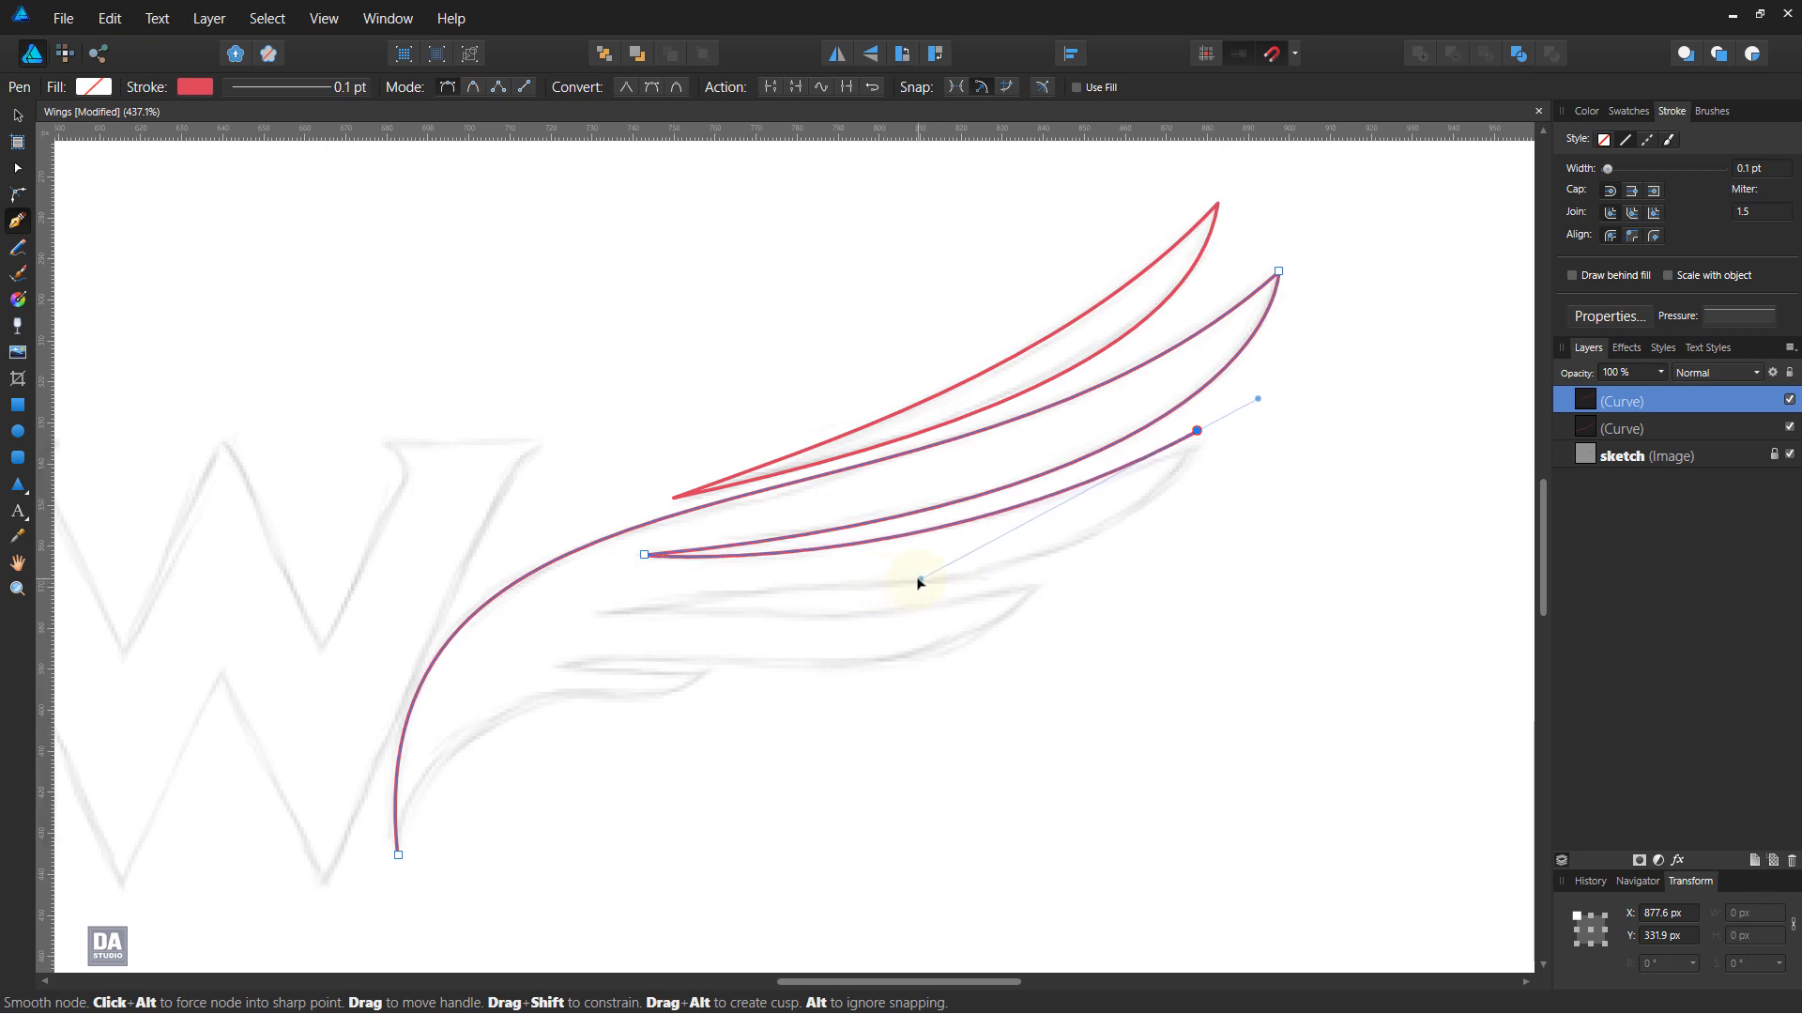
{"action": "left_click", "coordinate": [1196, 430]}
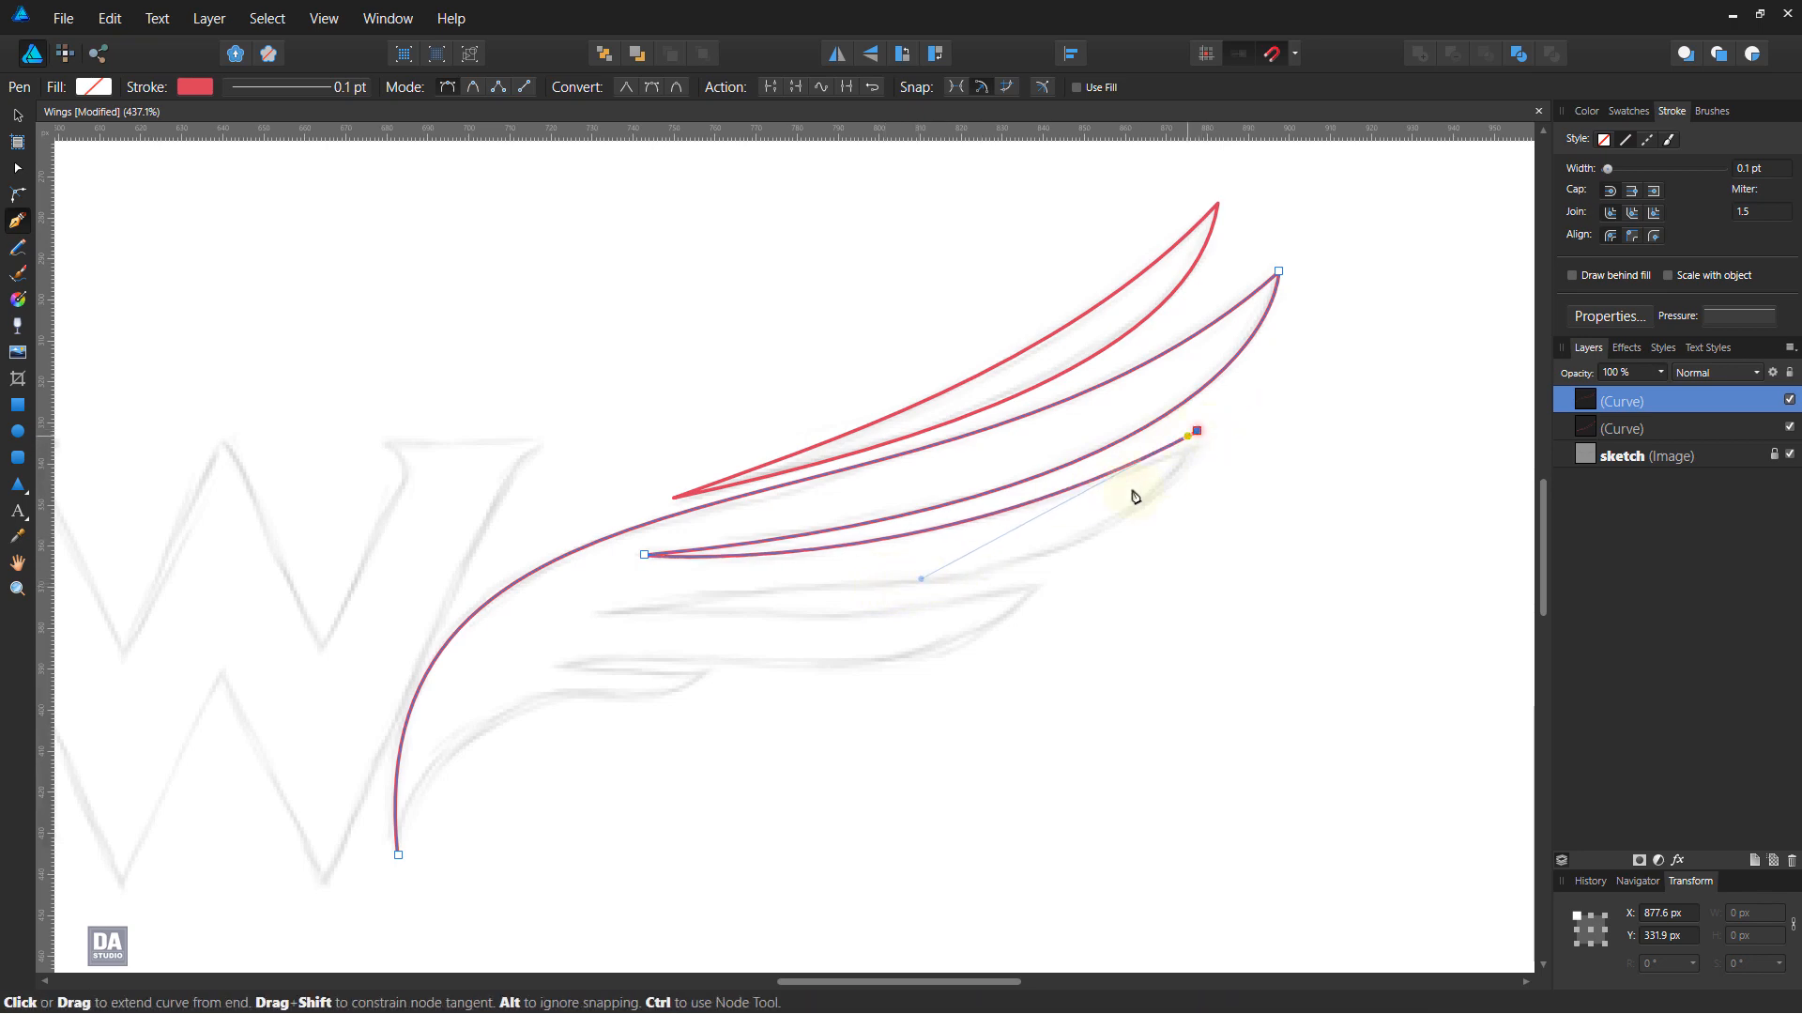
Trace the third feather's lower edge back to the inner notch and shape its handles to follow the sketch.
{"action": "left_click", "coordinate": [597, 611]}
{"action": "left_click_drag", "start_coordinate": [678, 594], "coordinate": [745, 604]}
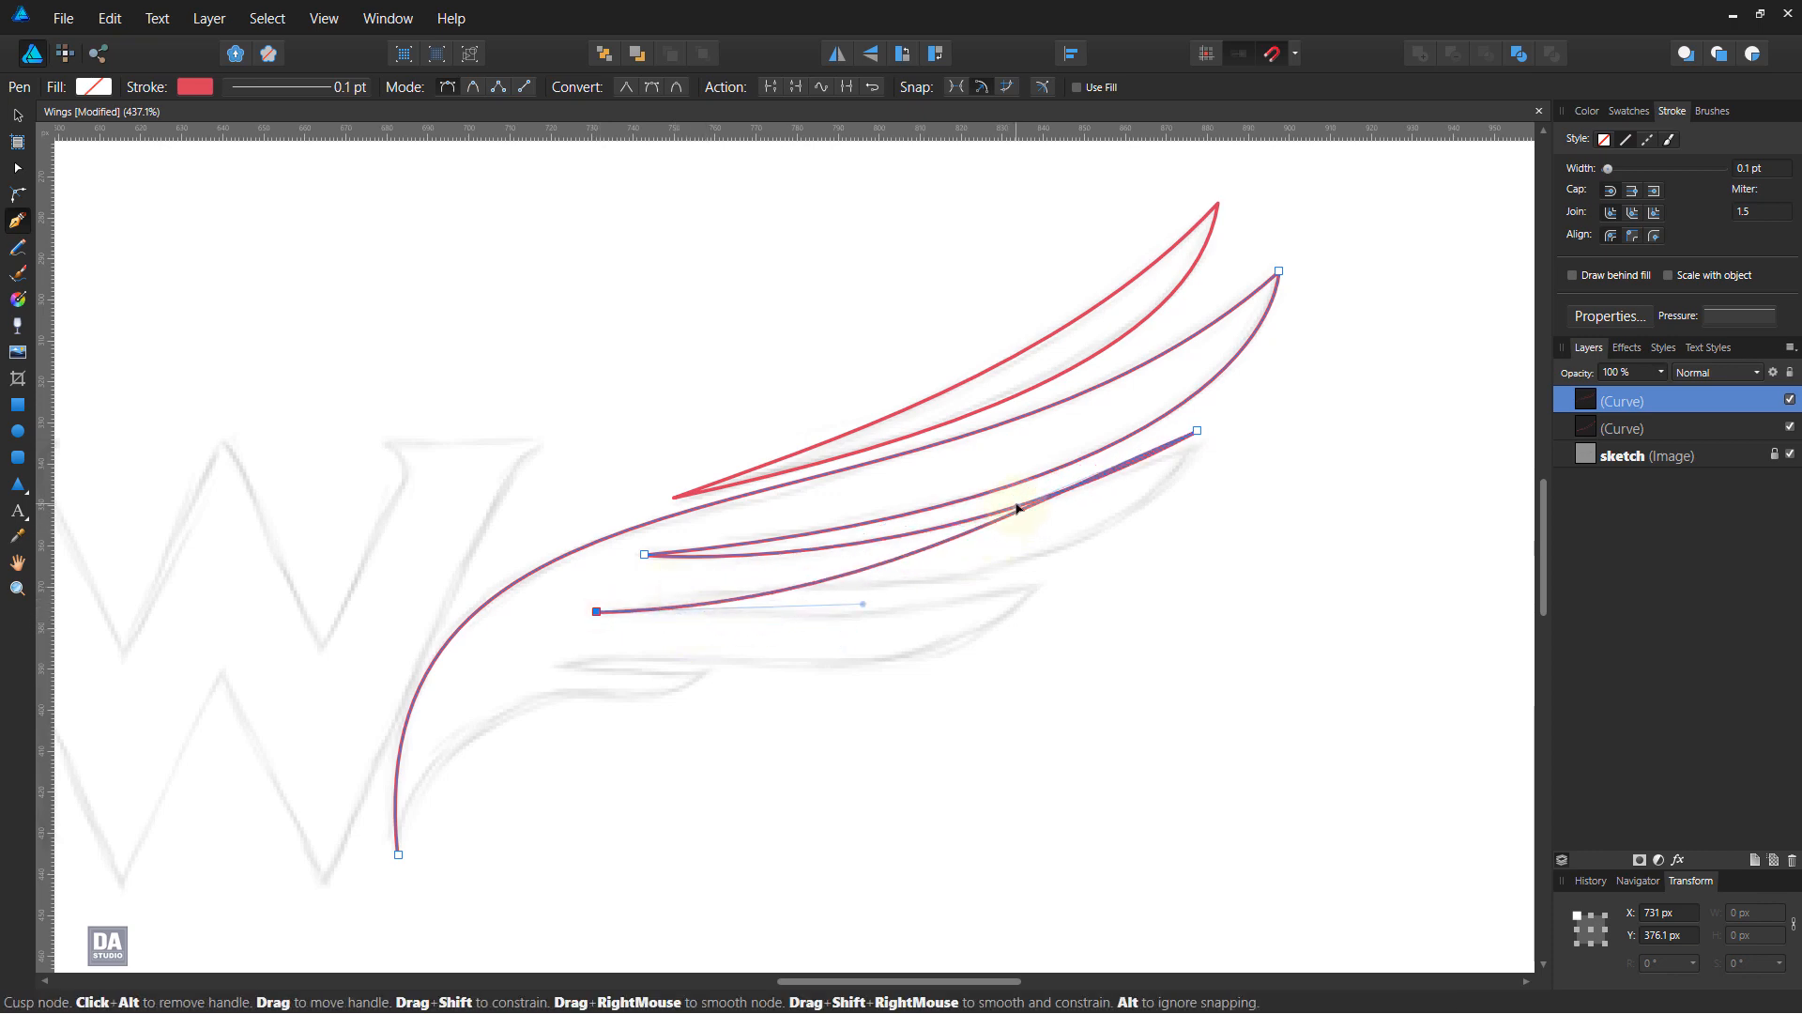
{"action": "left_click_drag", "start_coordinate": [1017, 507], "coordinate": [1117, 583]}
{"action": "left_click_drag", "start_coordinate": [862, 604], "coordinate": [698, 576]}
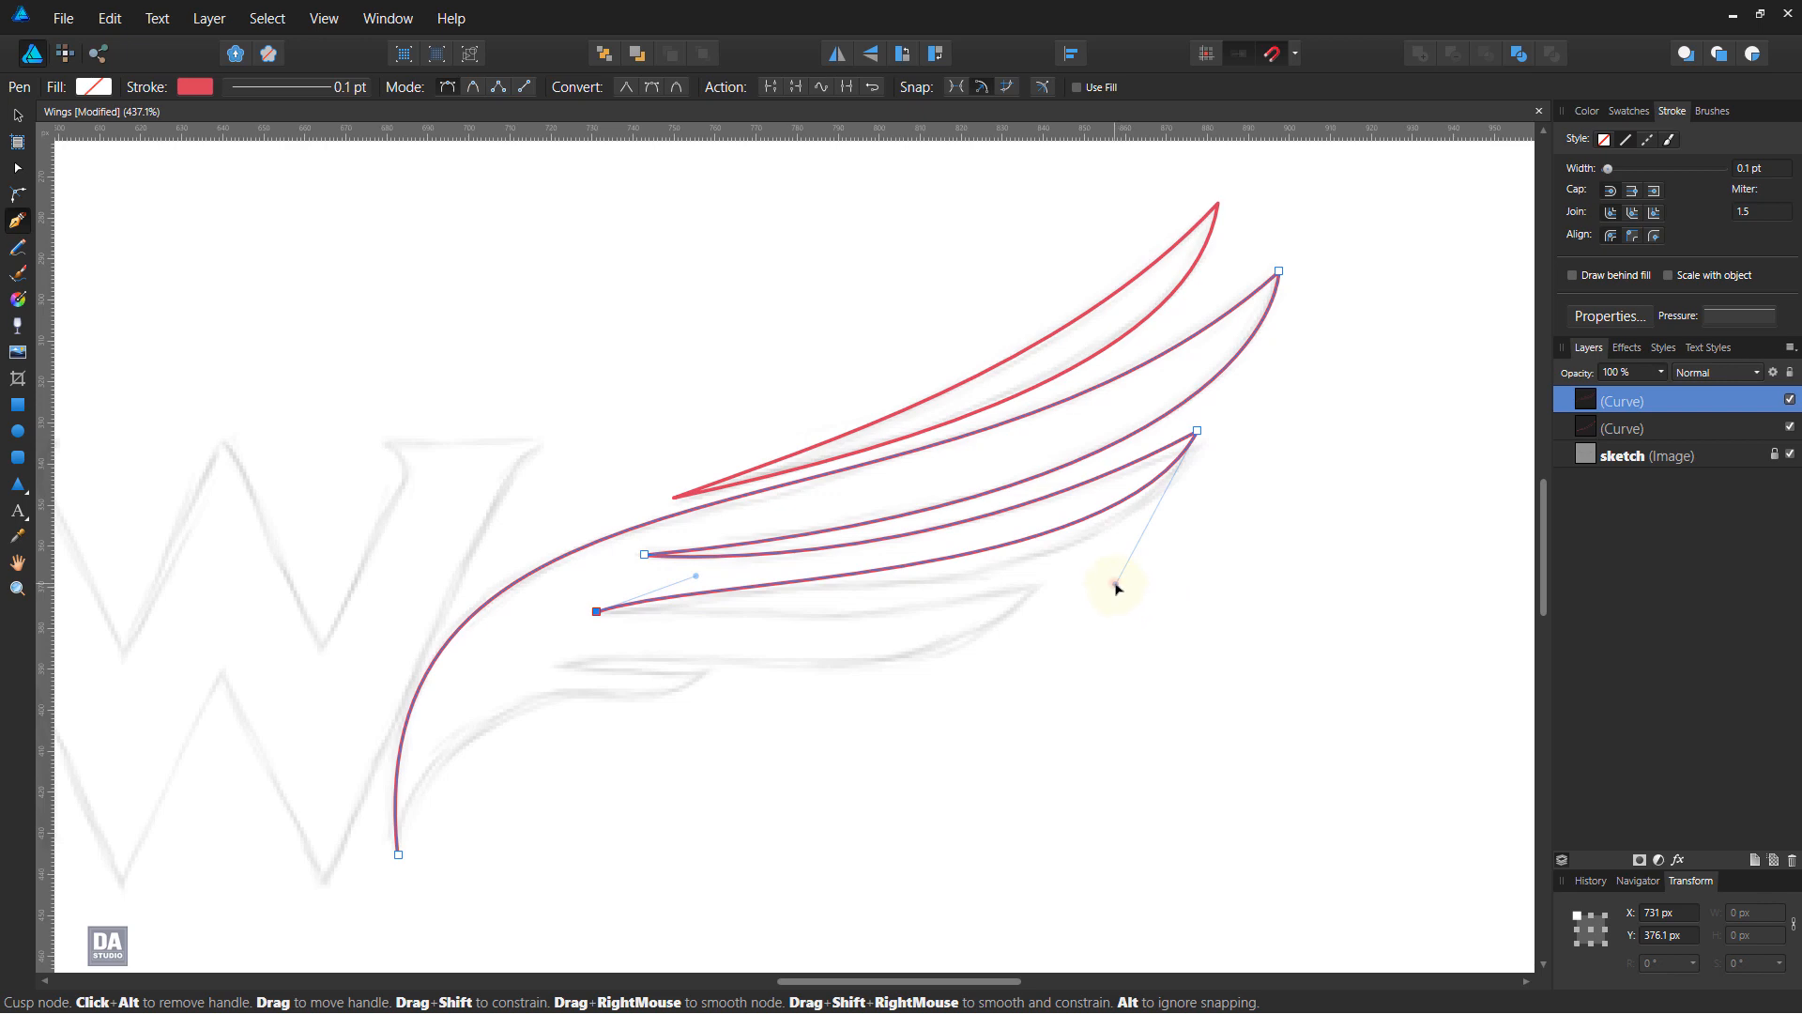
{"action": "left_click_drag", "start_coordinate": [1117, 587], "coordinate": [1118, 632]}
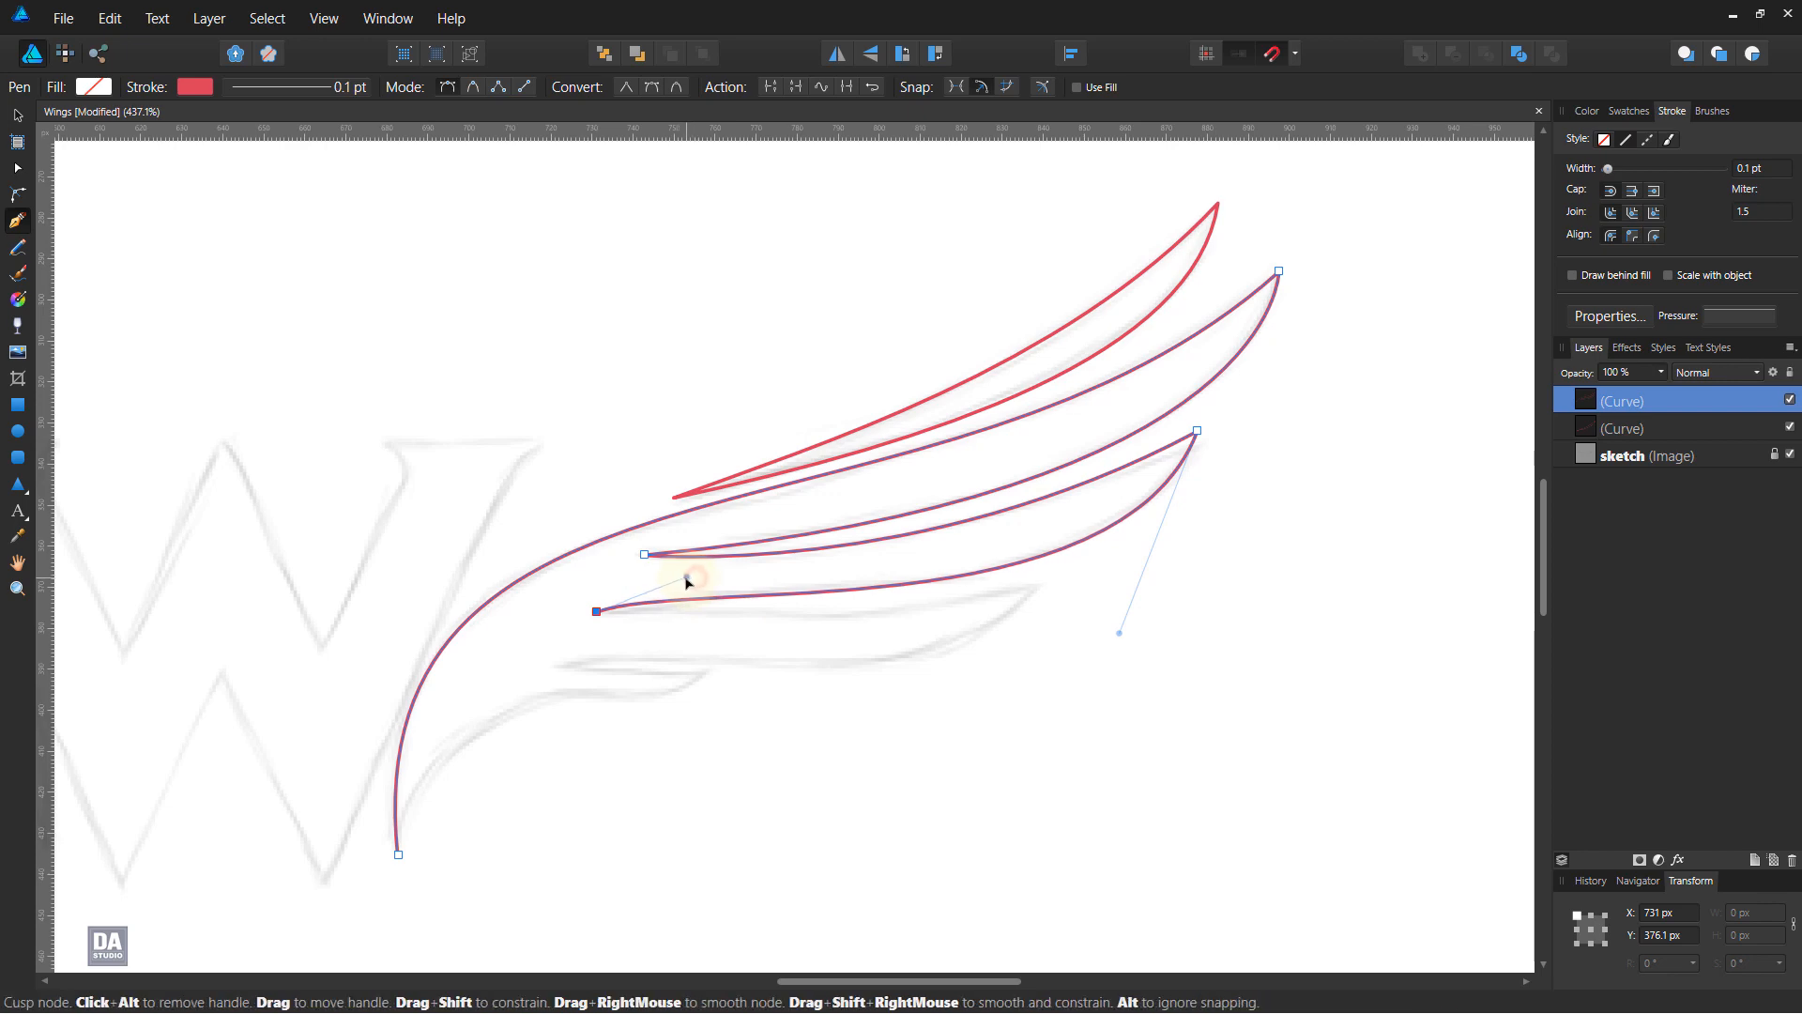
{"action": "left_click_drag", "start_coordinate": [687, 582], "coordinate": [687, 576]}
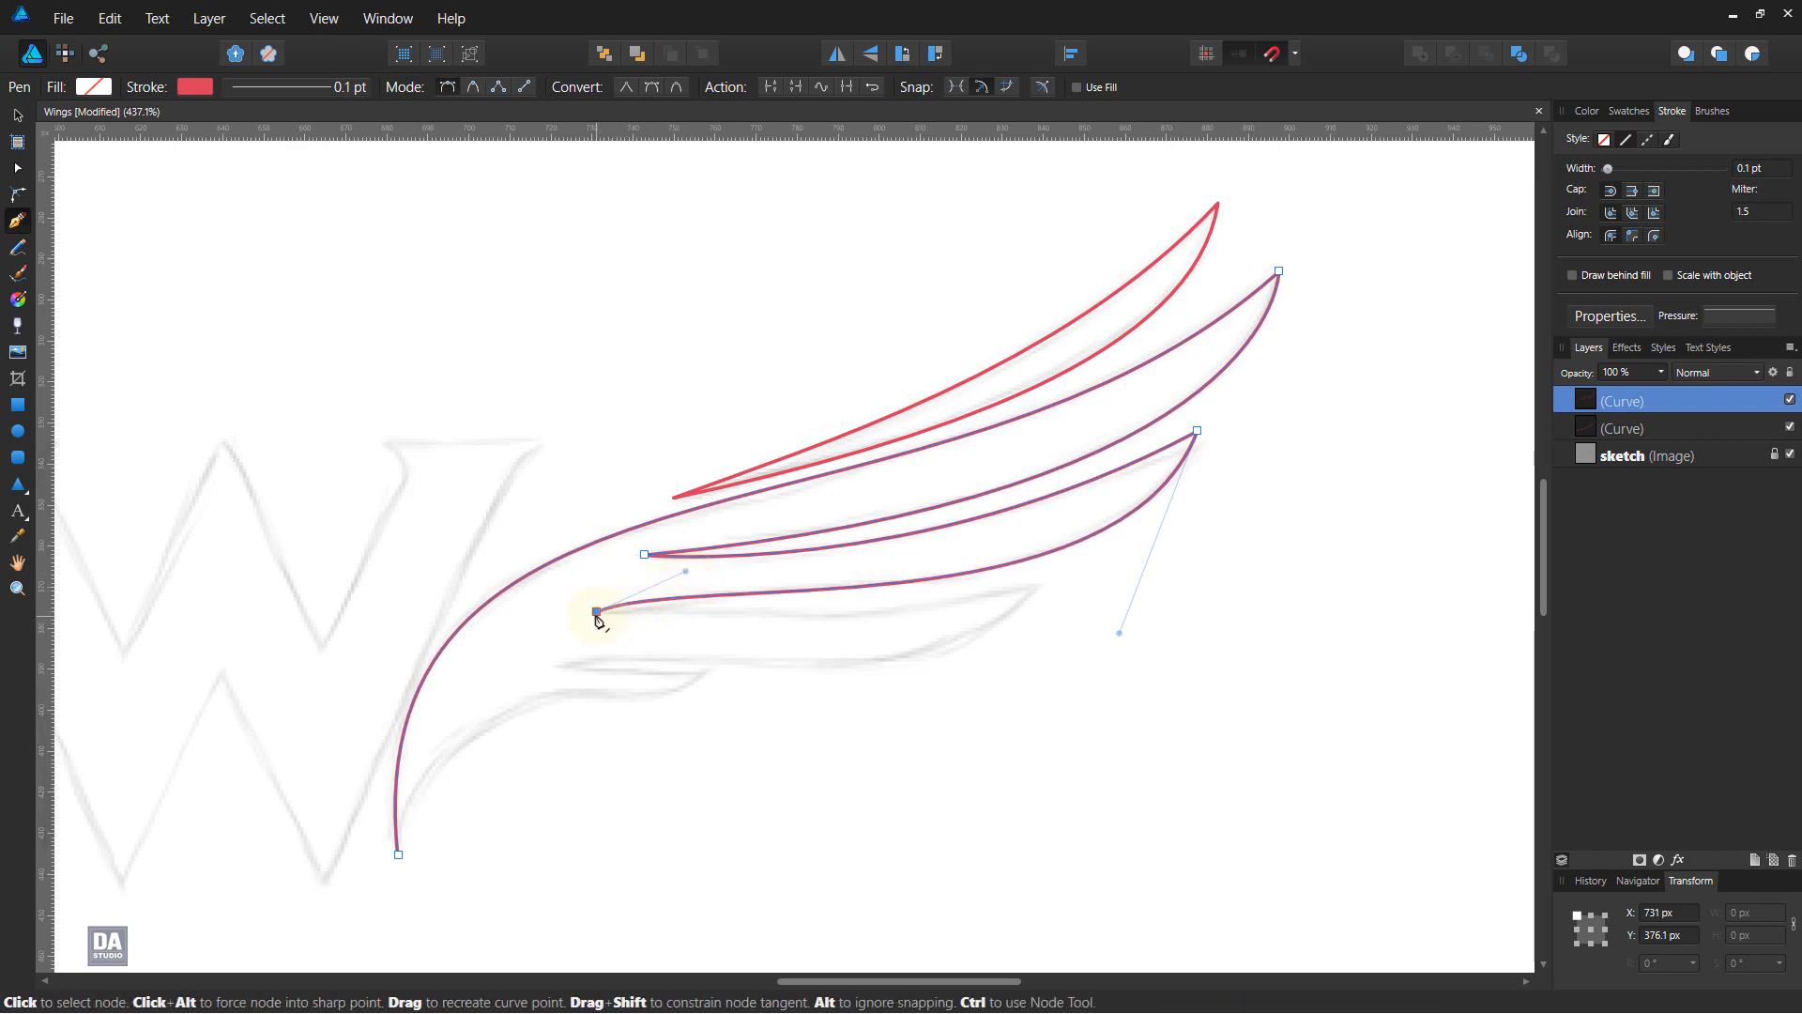
{"action": "left_click", "coordinate": [598, 613]}
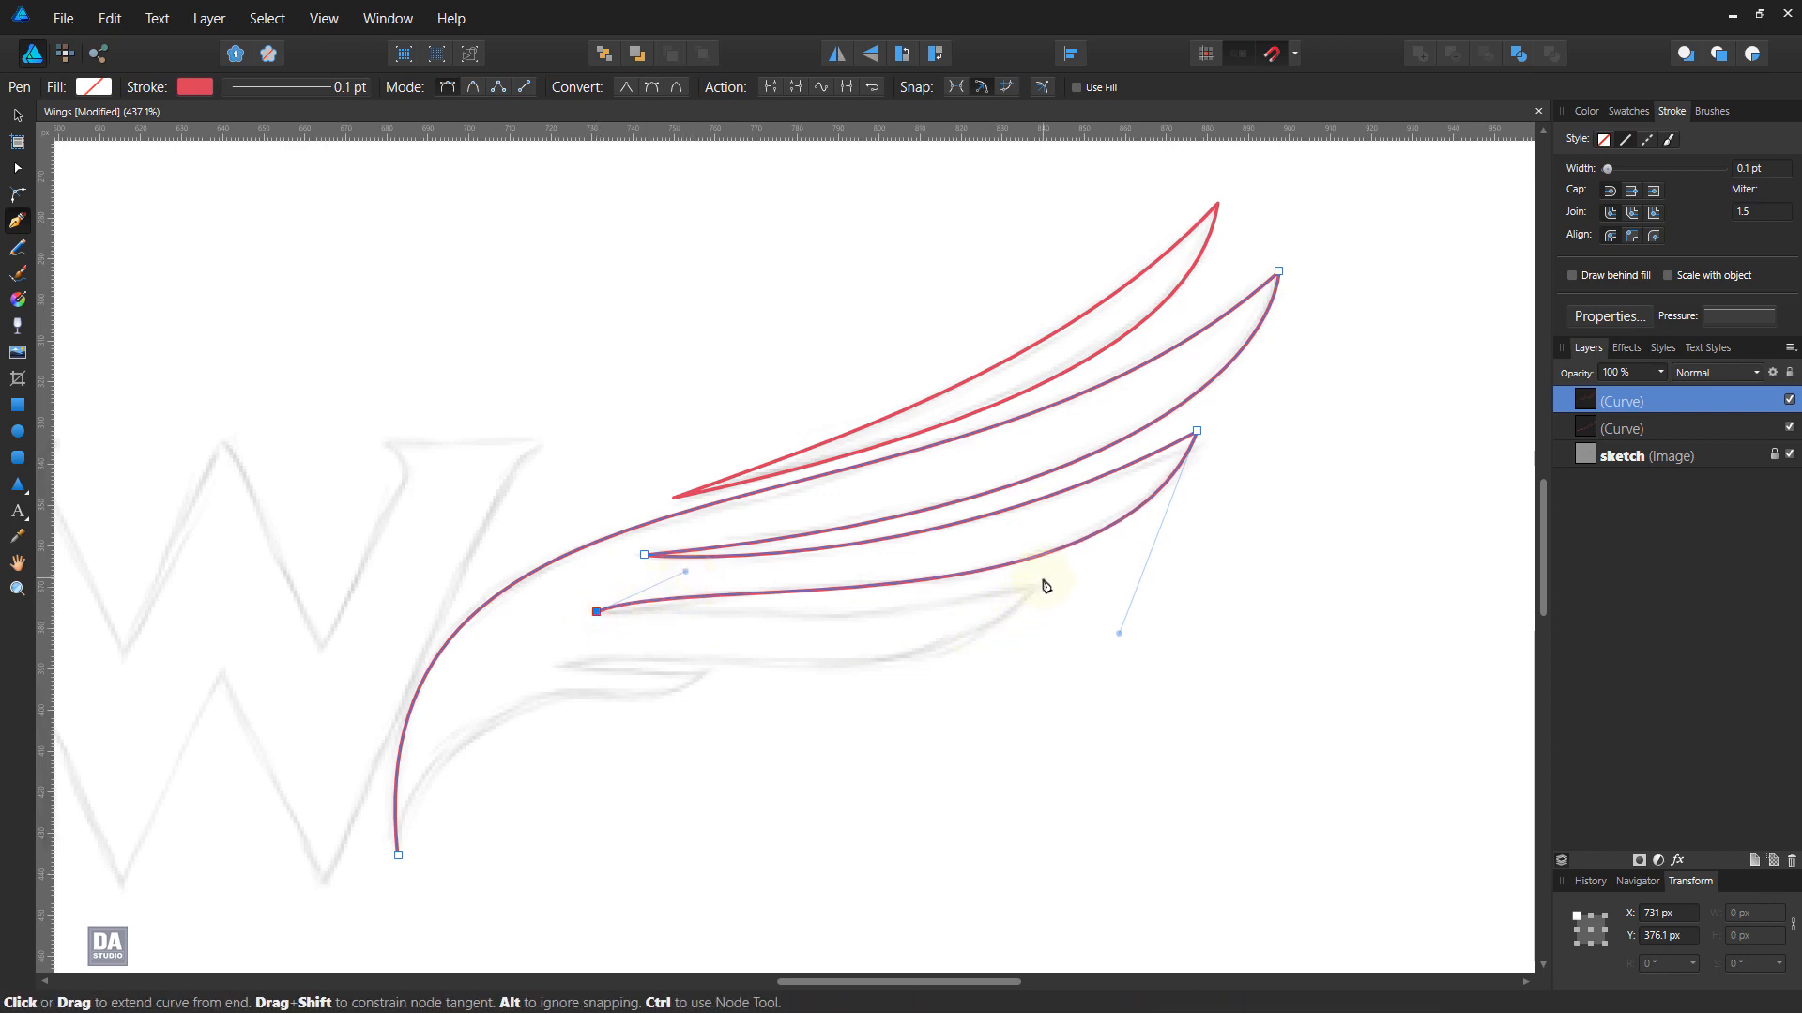
Trace the fourth feather's upper edge from the notch to its tip, adjust its curvature, and remove the tip's outgoing handle.
{"action": "left_click_drag", "start_coordinate": [1043, 578], "coordinate": [1101, 548]}
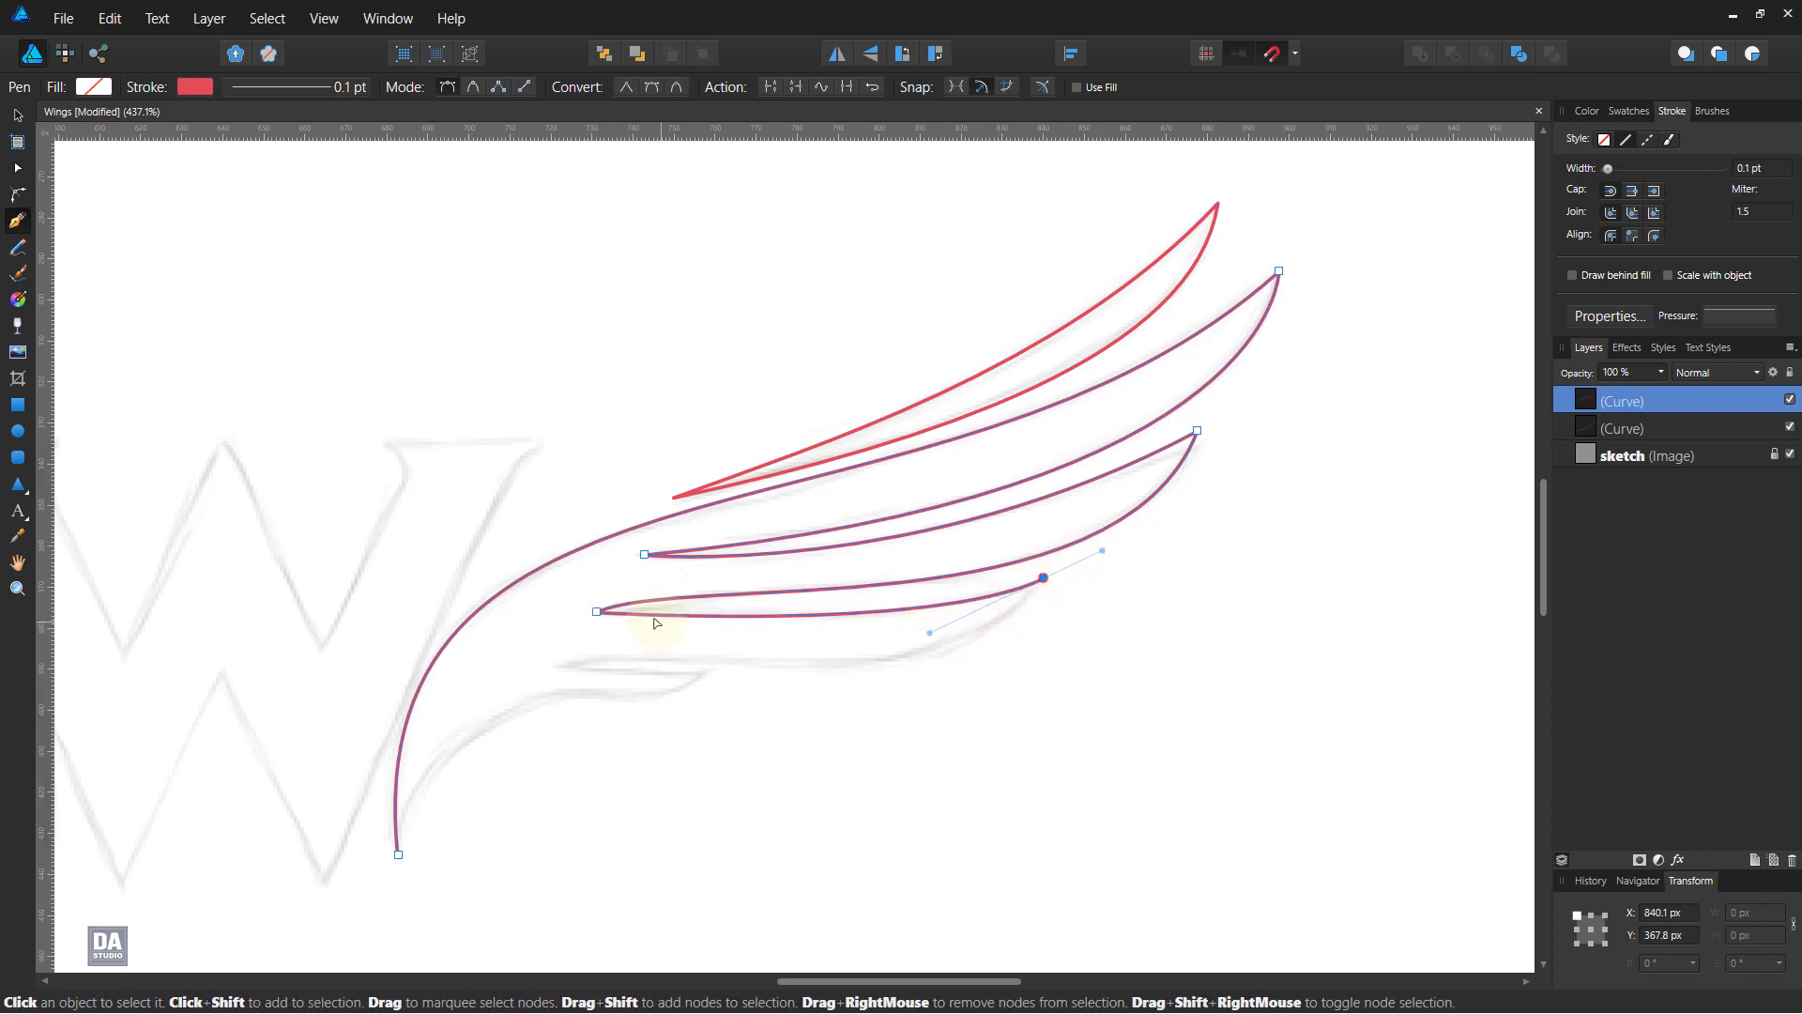
{"action": "left_click_drag", "start_coordinate": [651, 611], "coordinate": [670, 588]}
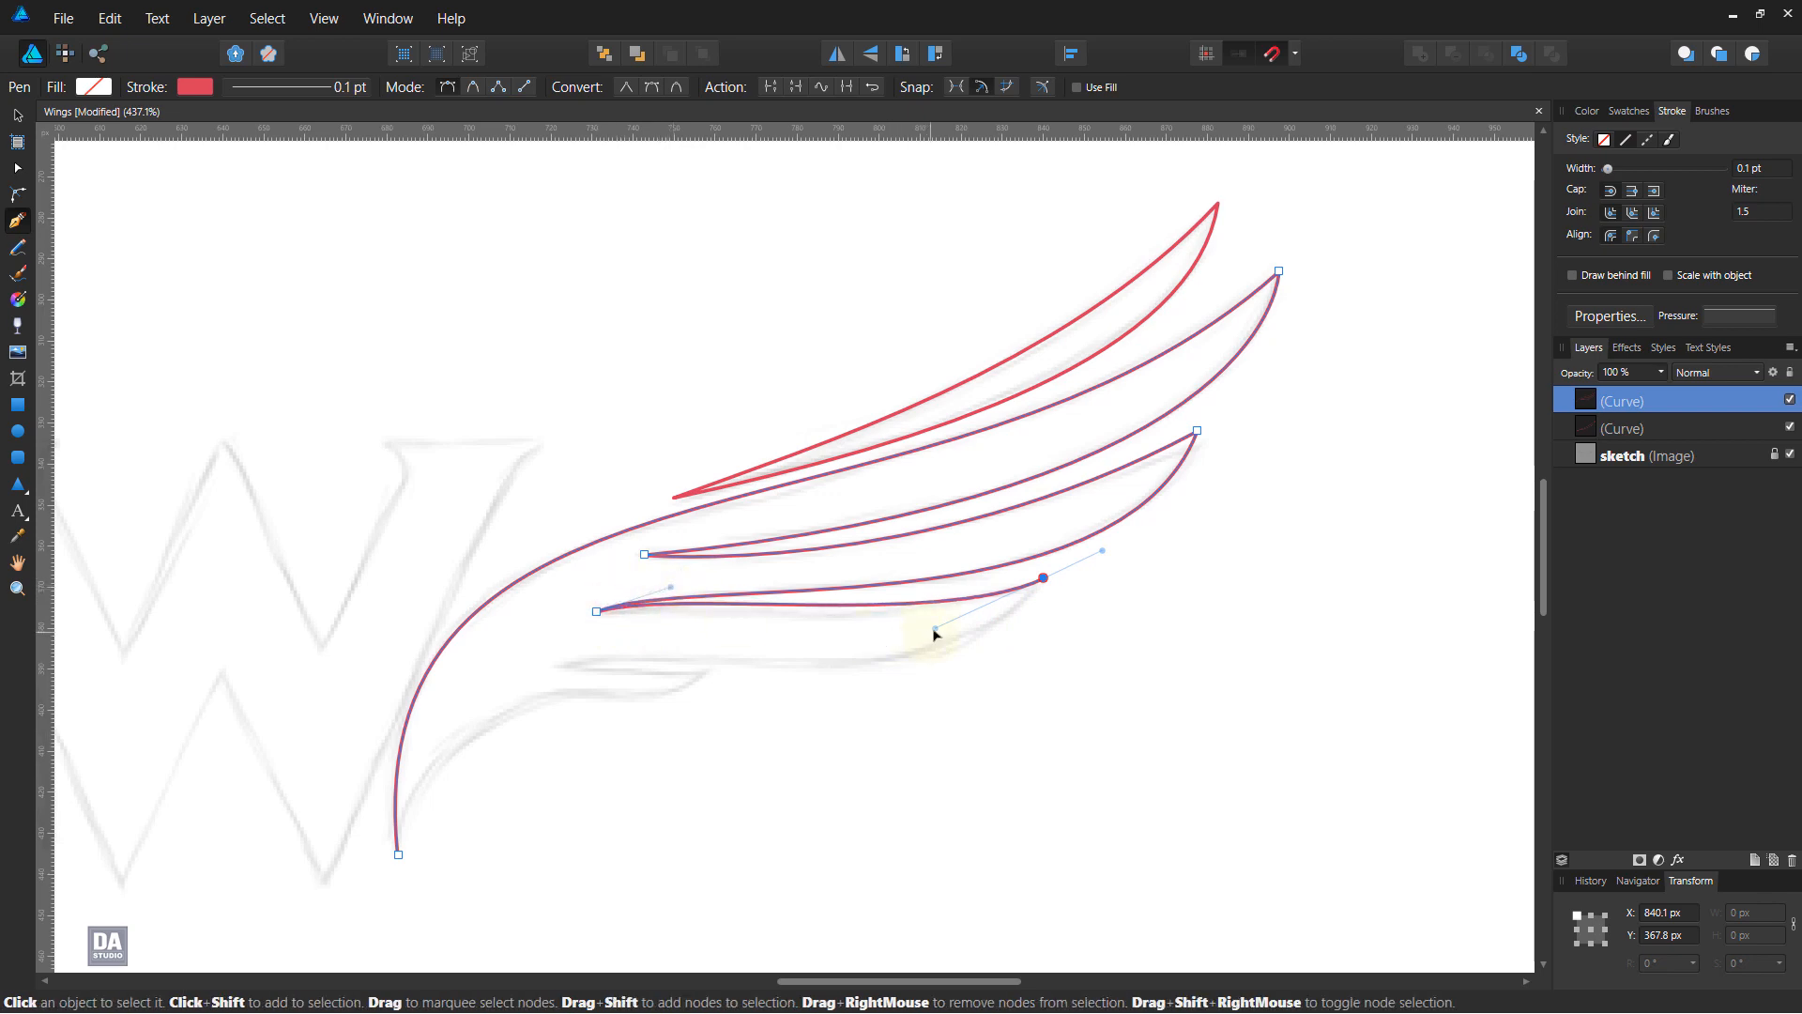
{"action": "left_click_drag", "start_coordinate": [934, 630], "coordinate": [922, 644]}
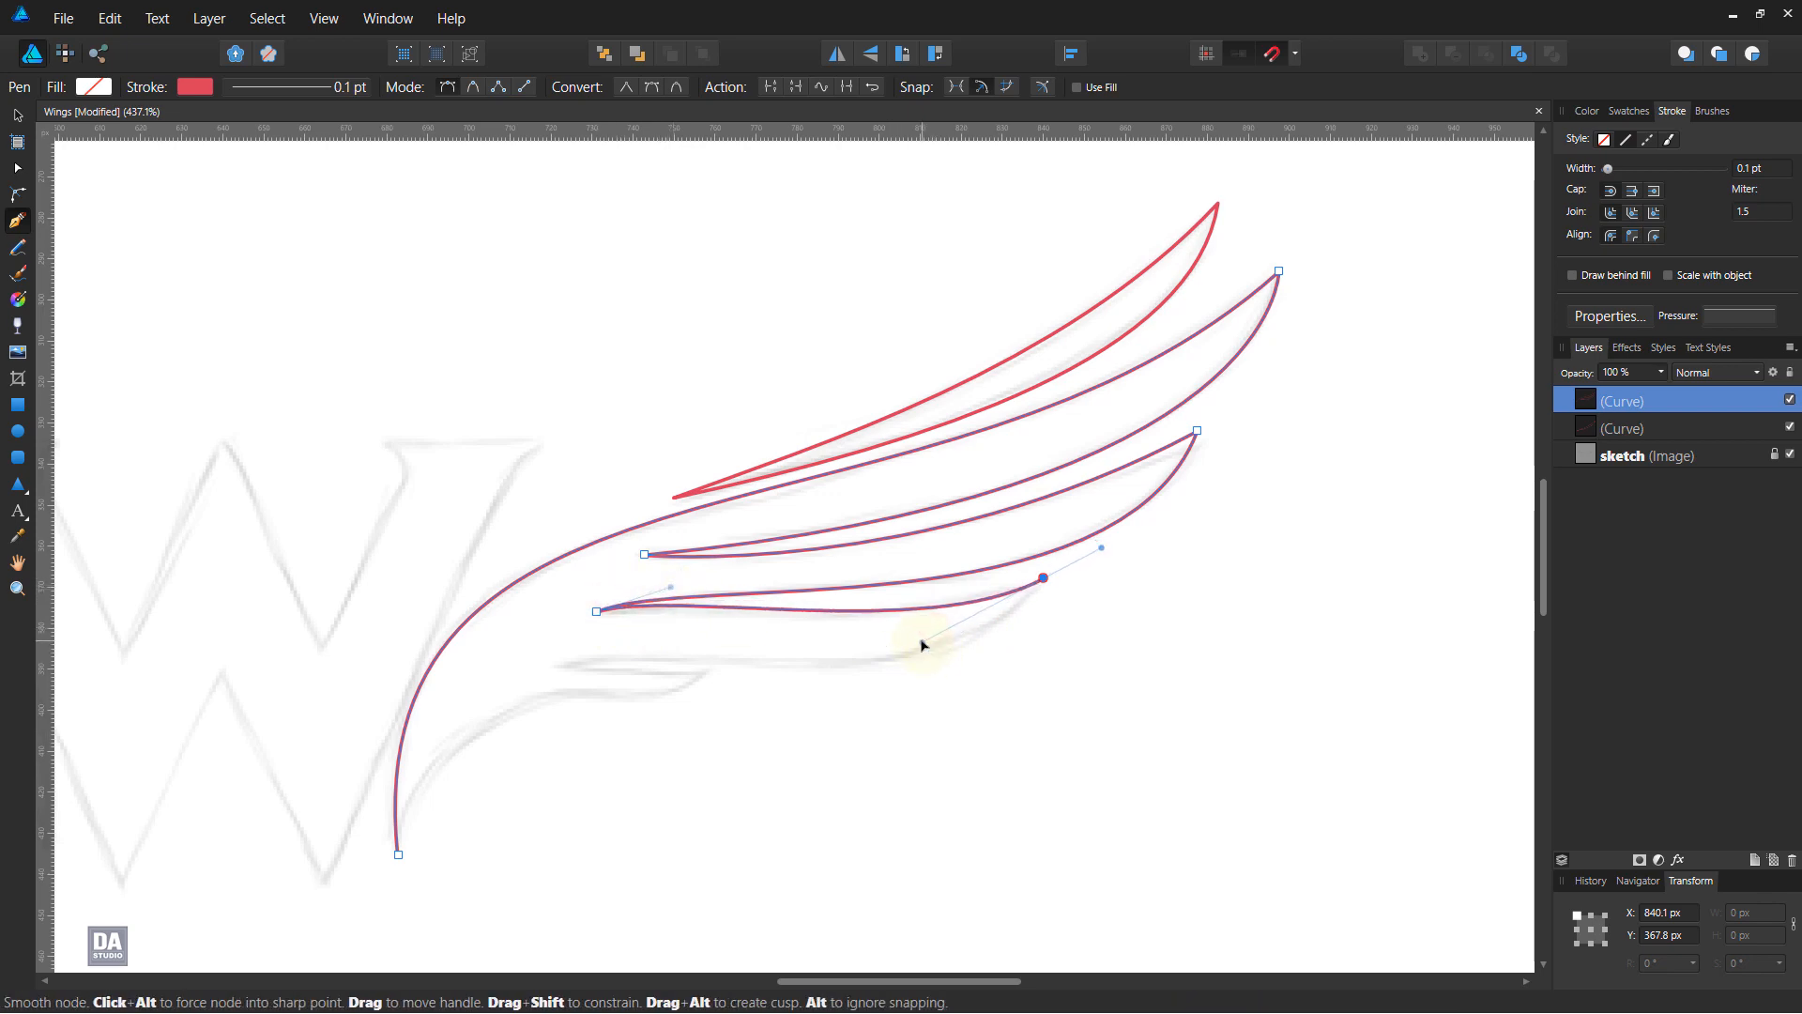
{"action": "left_click", "coordinate": [1042, 580]}
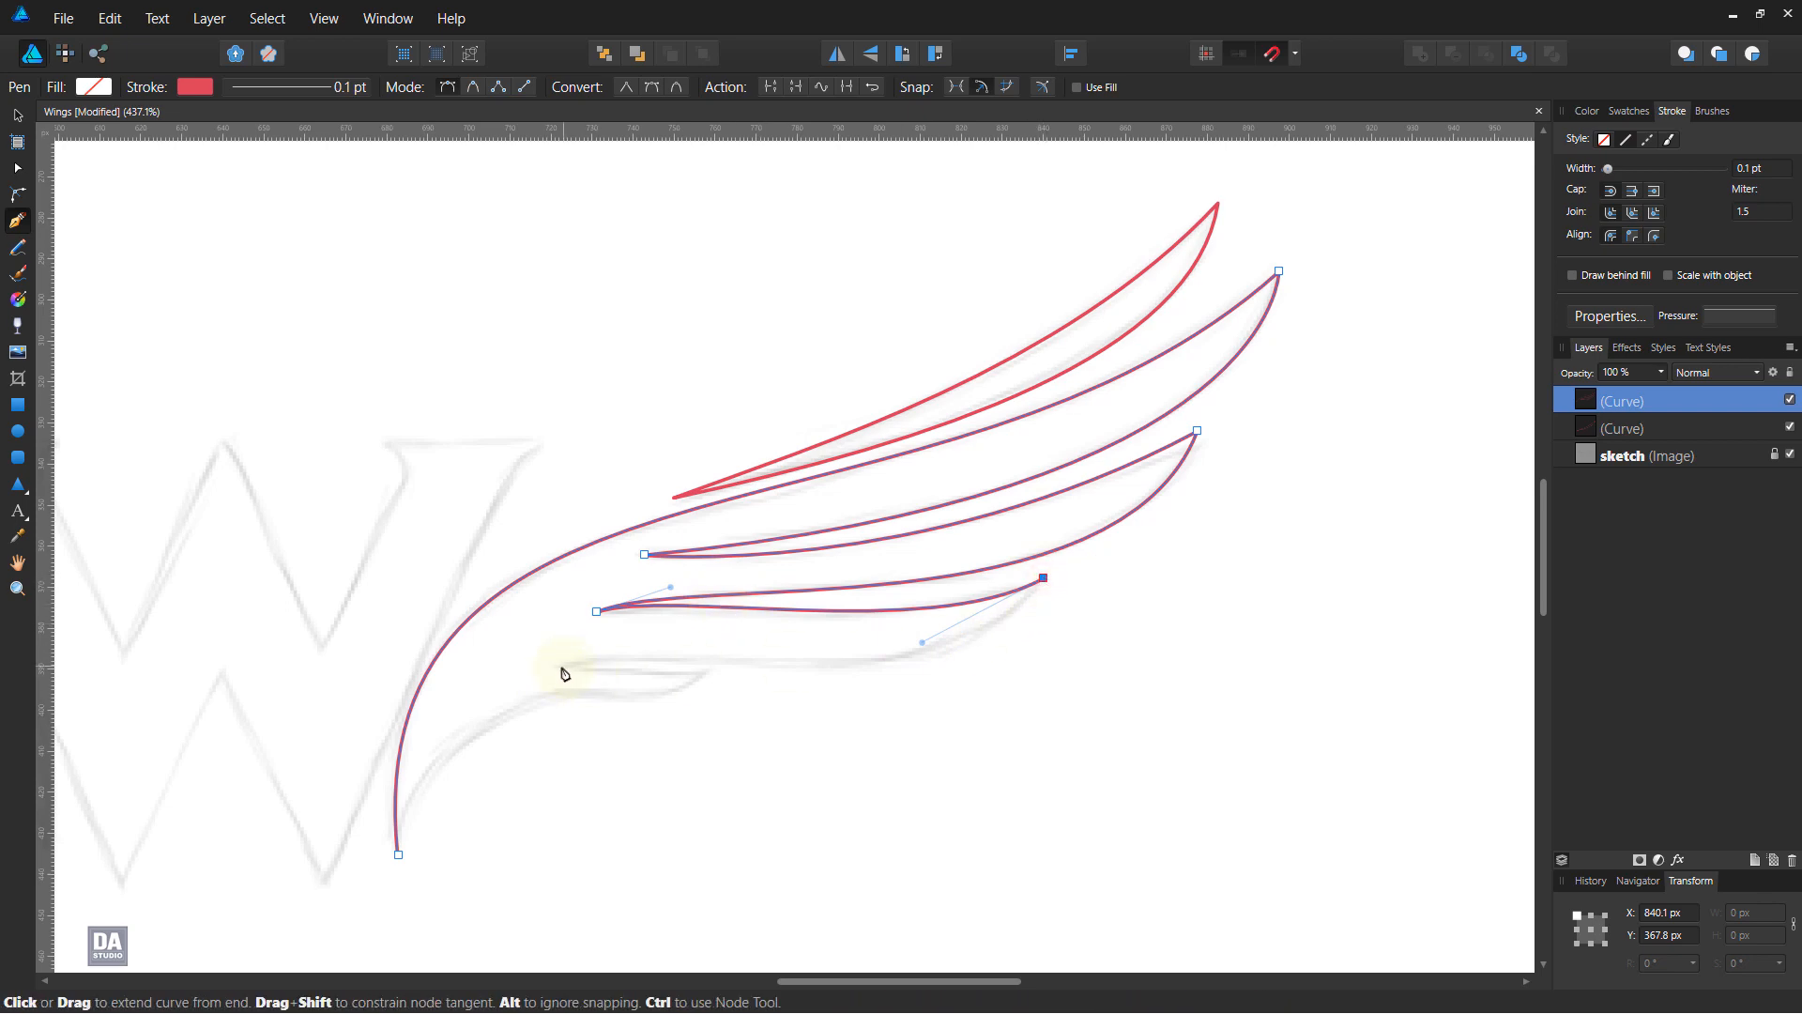
Trace the fourth feather's lower edge back to the lowest inner notch and adjust its handles to match the sketch.
{"action": "left_click_drag", "start_coordinate": [560, 668], "coordinate": [498, 682]}
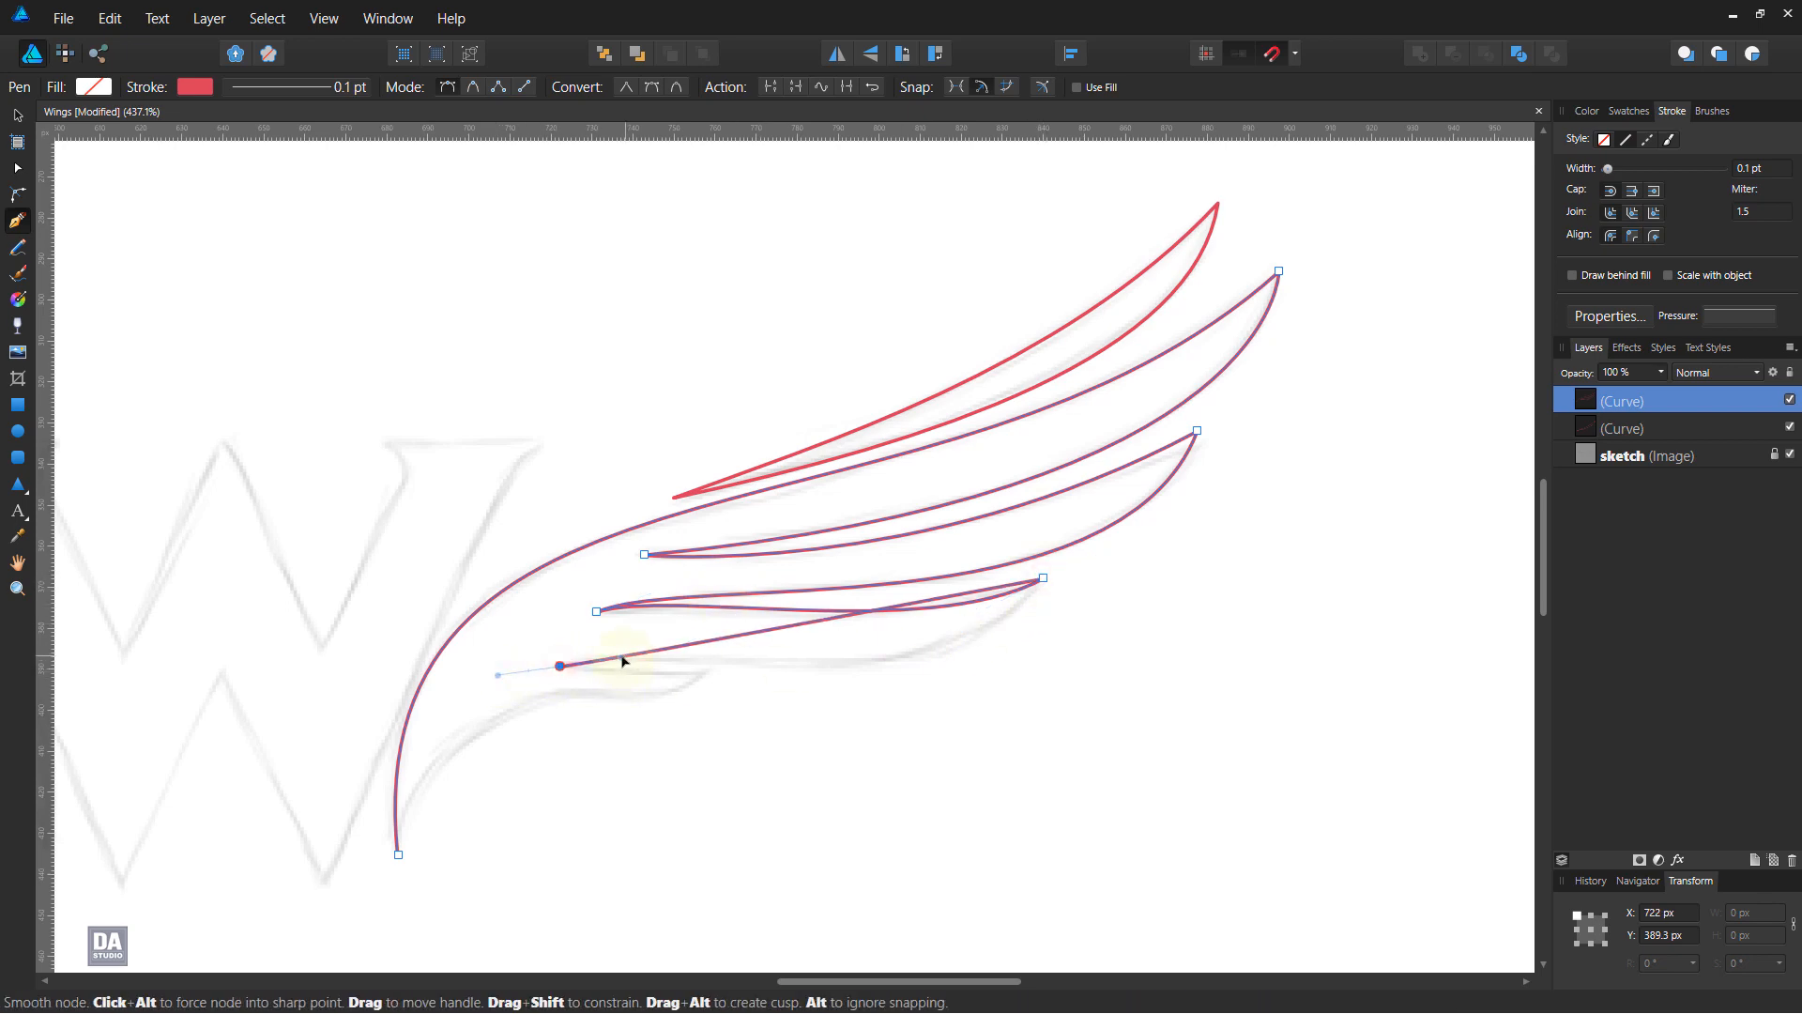
{"action": "left_click_drag", "start_coordinate": [622, 657], "coordinate": [612, 643]}
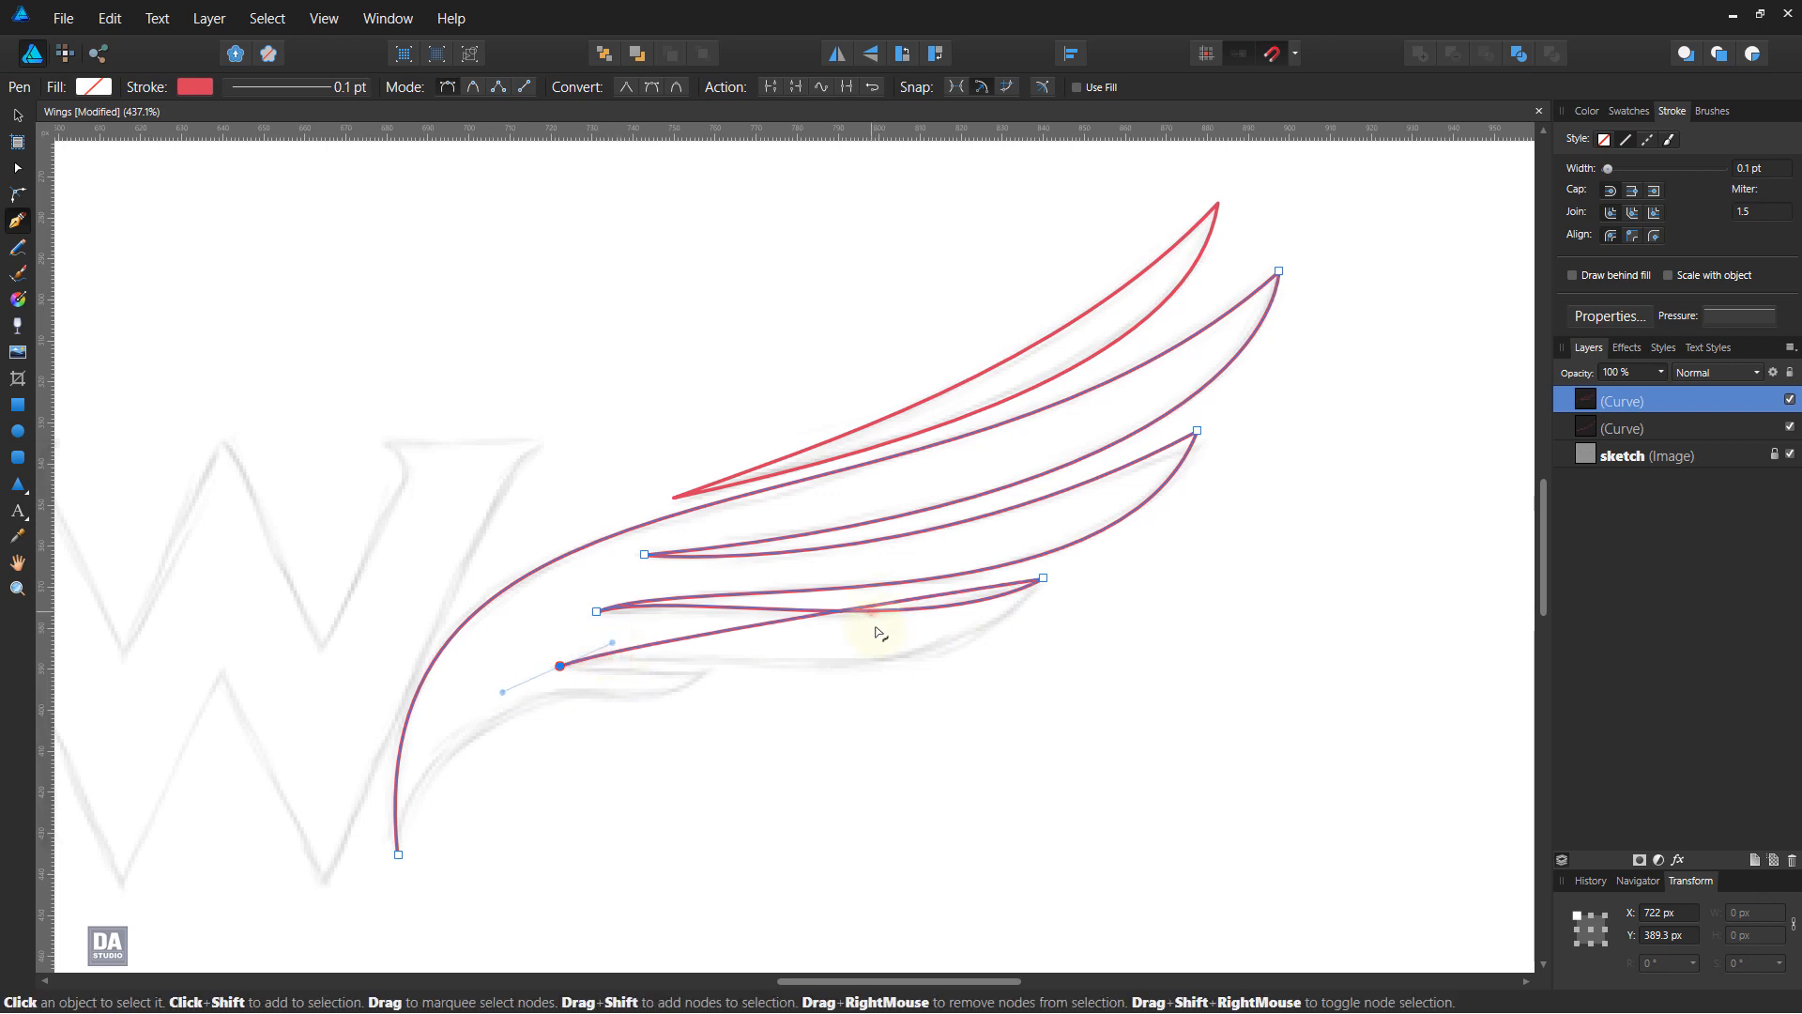
{"action": "left_click_drag", "start_coordinate": [902, 605], "coordinate": [756, 676]}
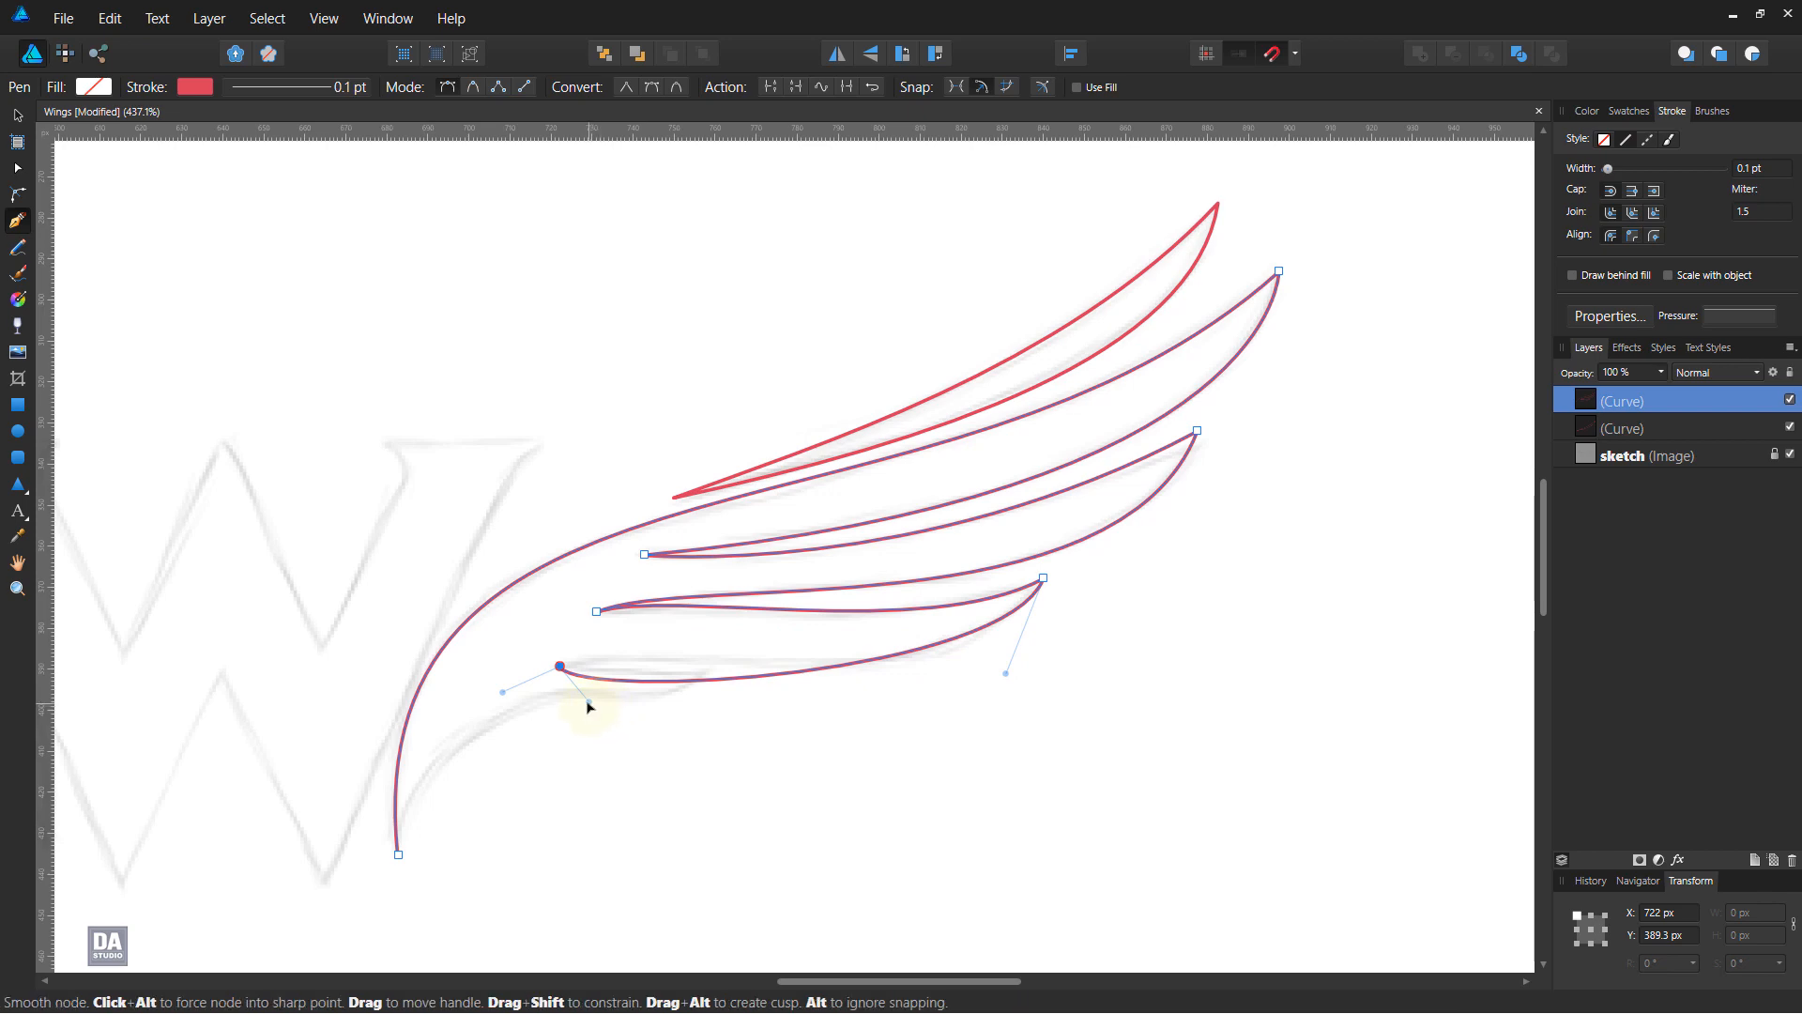
{"action": "left_click_drag", "start_coordinate": [589, 701], "coordinate": [603, 638]}
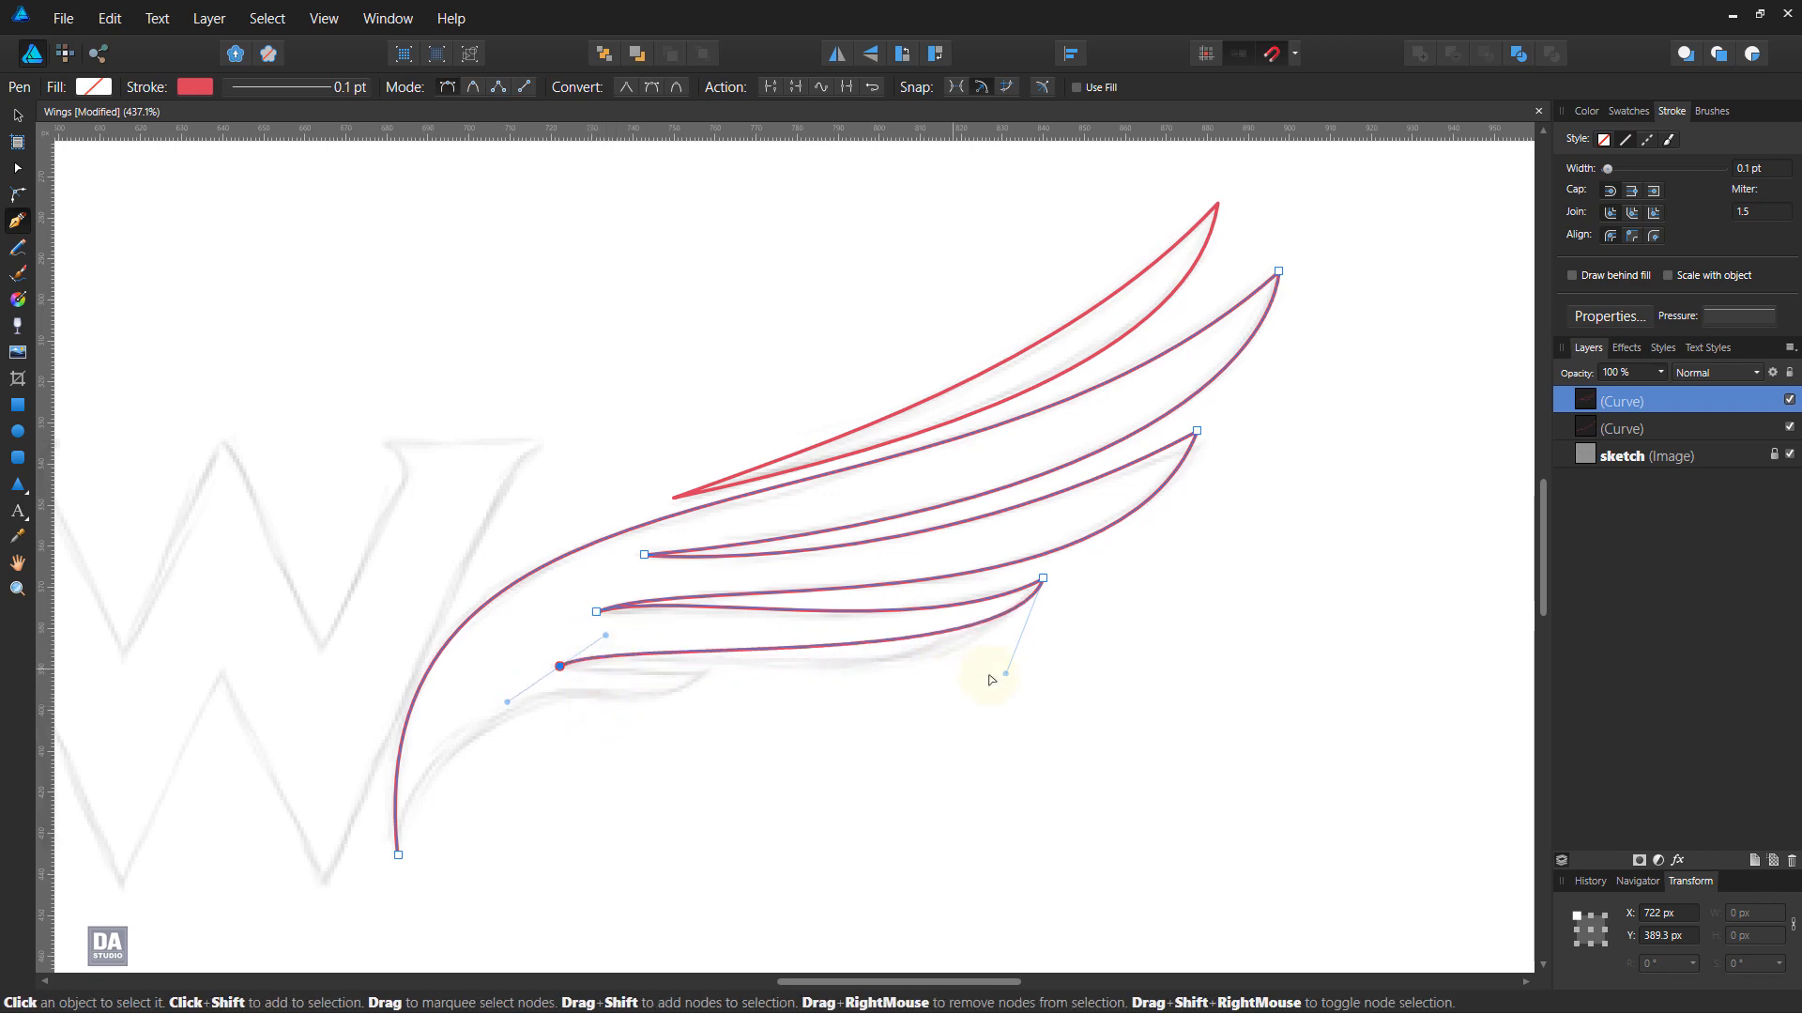
{"action": "left_click_drag", "start_coordinate": [1006, 673], "coordinate": [966, 733]}
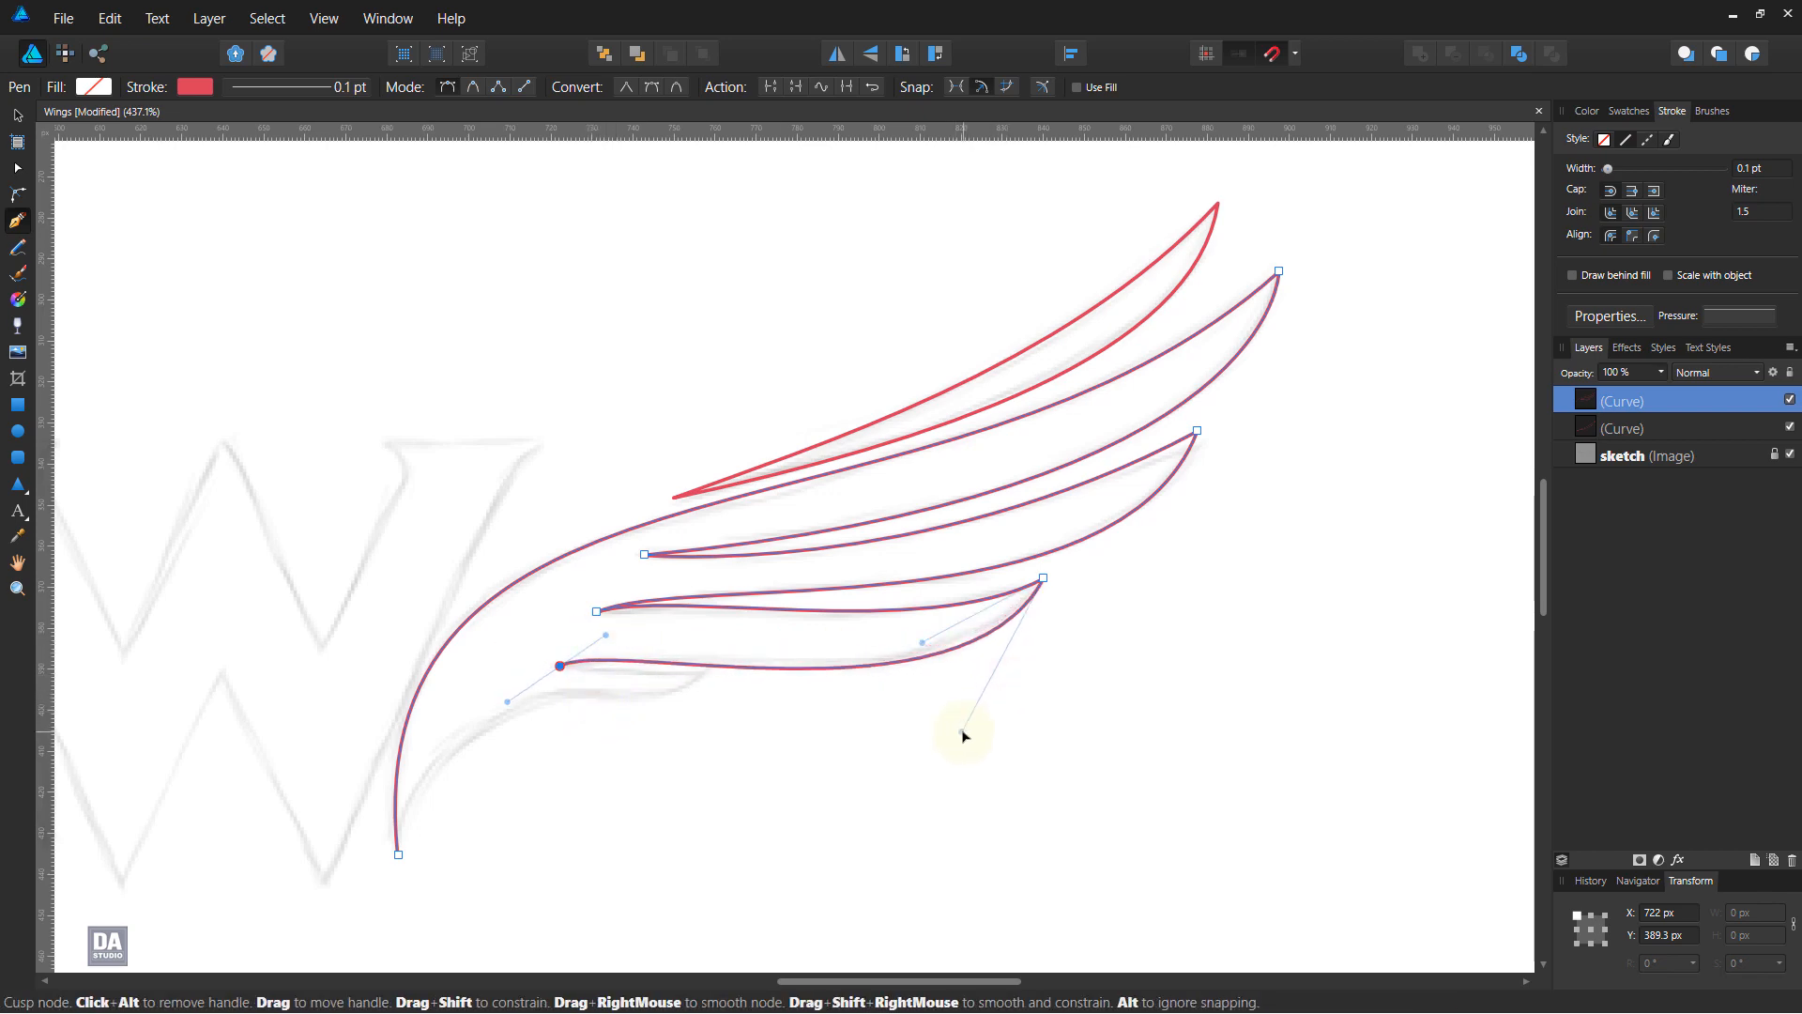
{"action": "left_click_drag", "start_coordinate": [612, 636], "coordinate": [637, 625]}
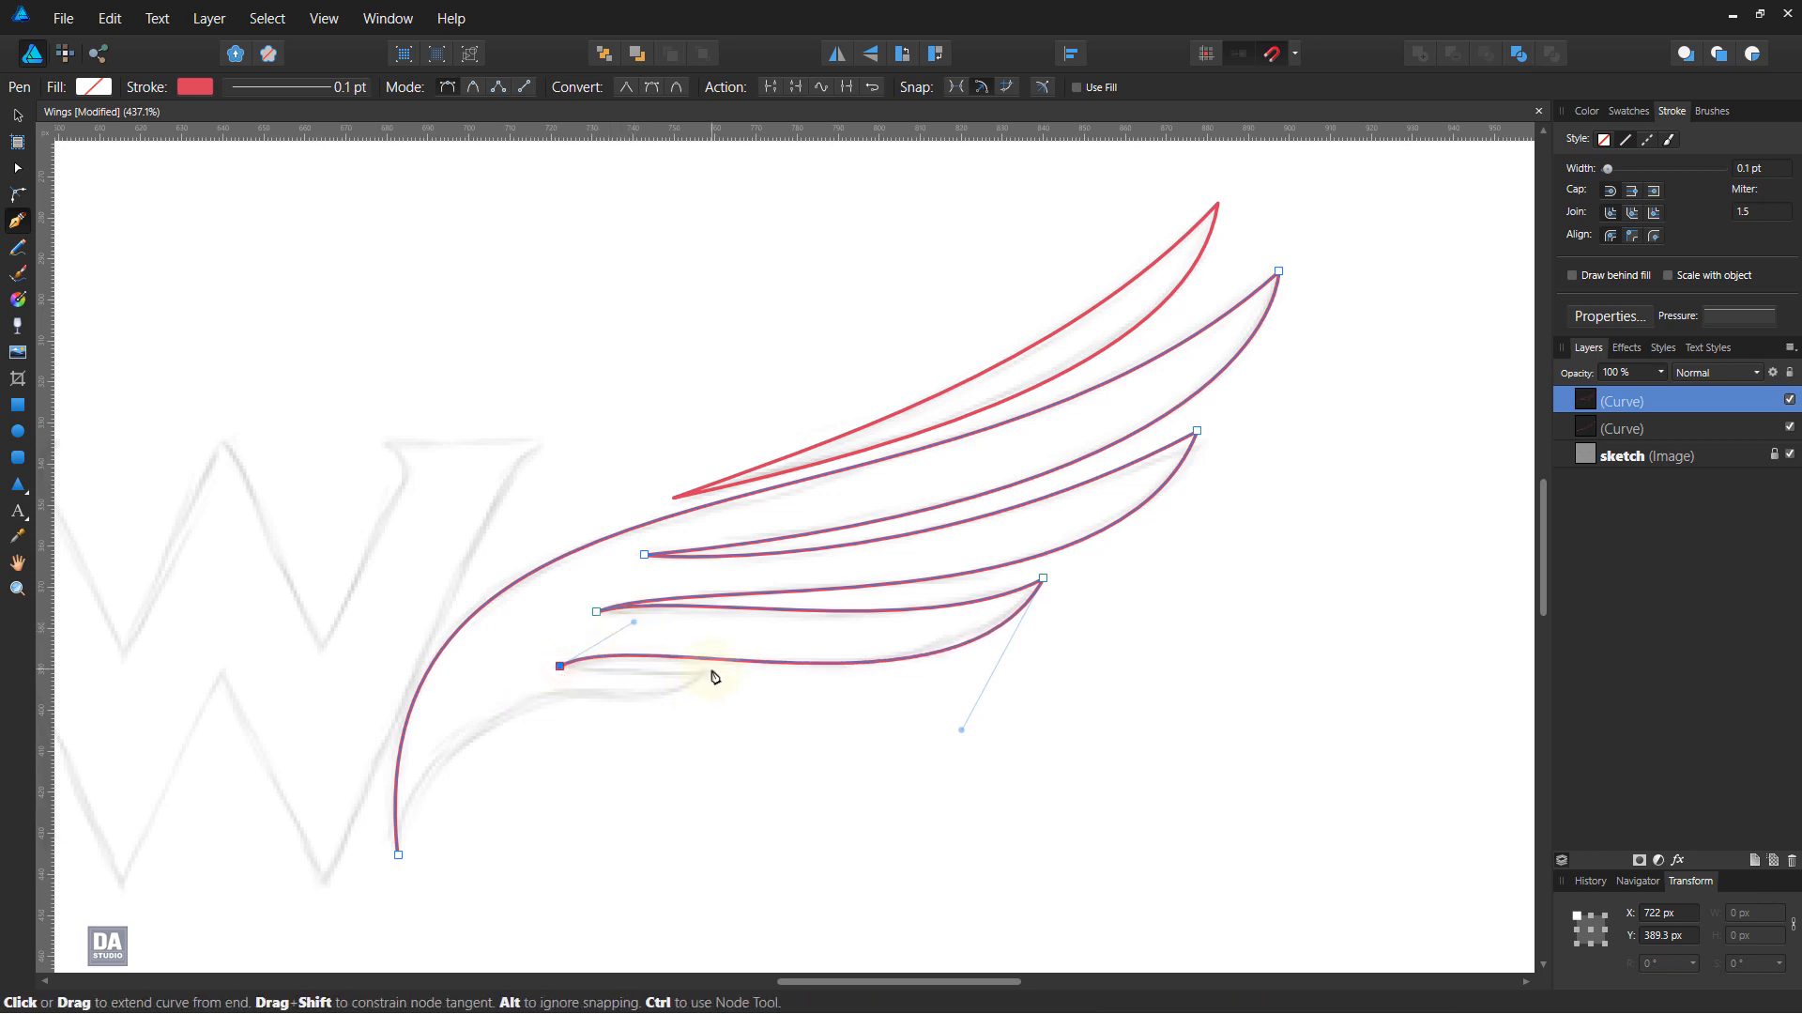
Trace the smallest bottom feather's upper edge to its tip, refine its curvature, and remove the tip's outgoing handle.
{"action": "left_click_drag", "start_coordinate": [713, 669], "coordinate": [748, 655]}
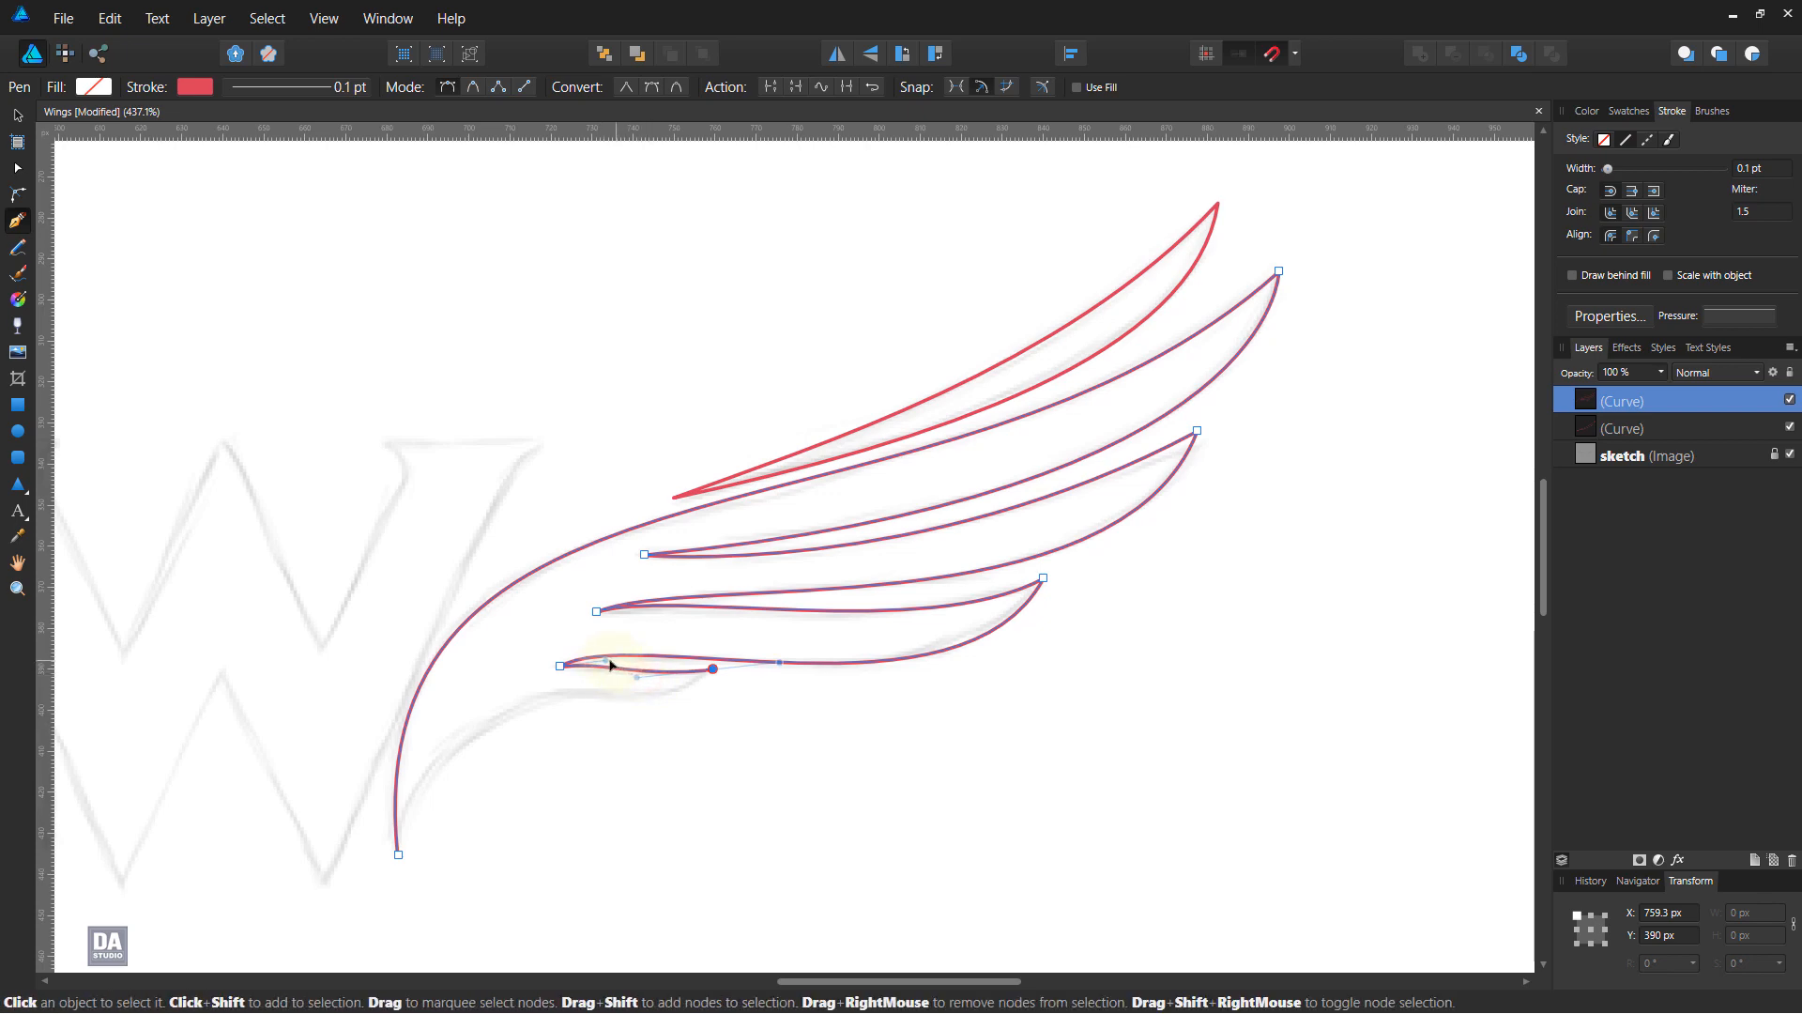
{"action": "left_click_drag", "start_coordinate": [606, 660], "coordinate": [635, 622]}
{"action": "key", "text": "ctrl+z"}
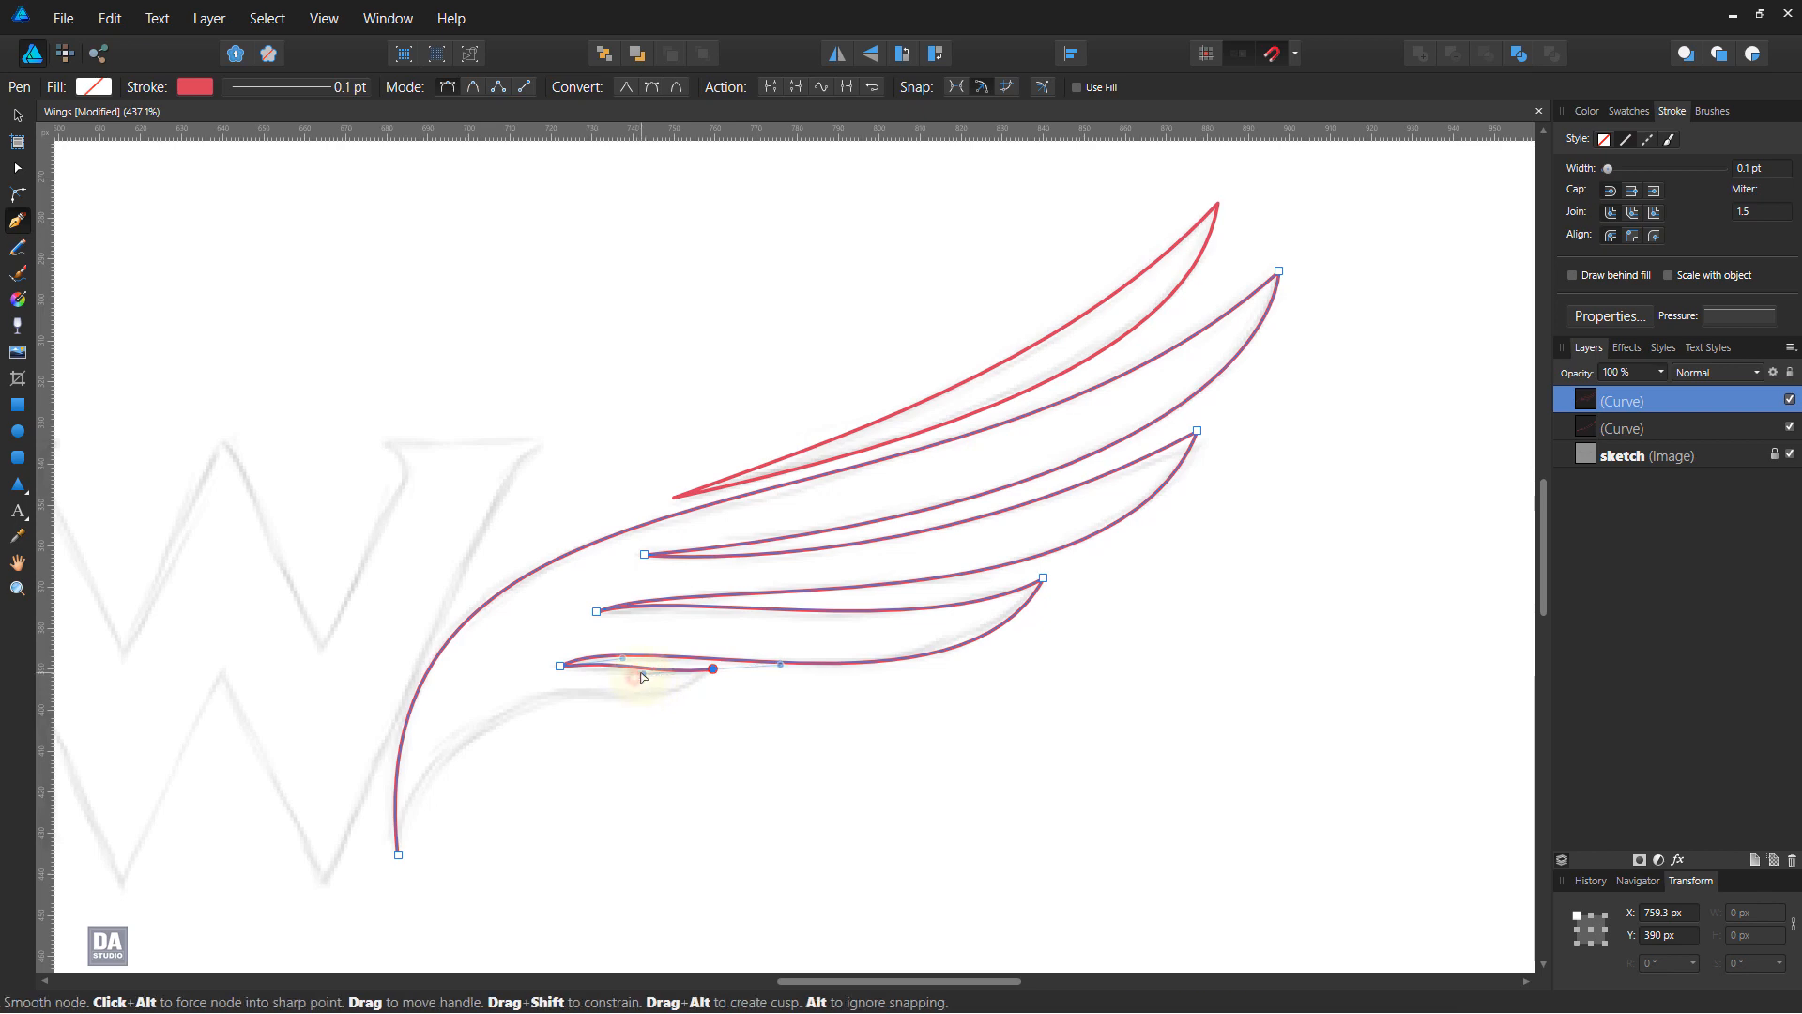
{"action": "key", "text": "ctrl+shift+z"}
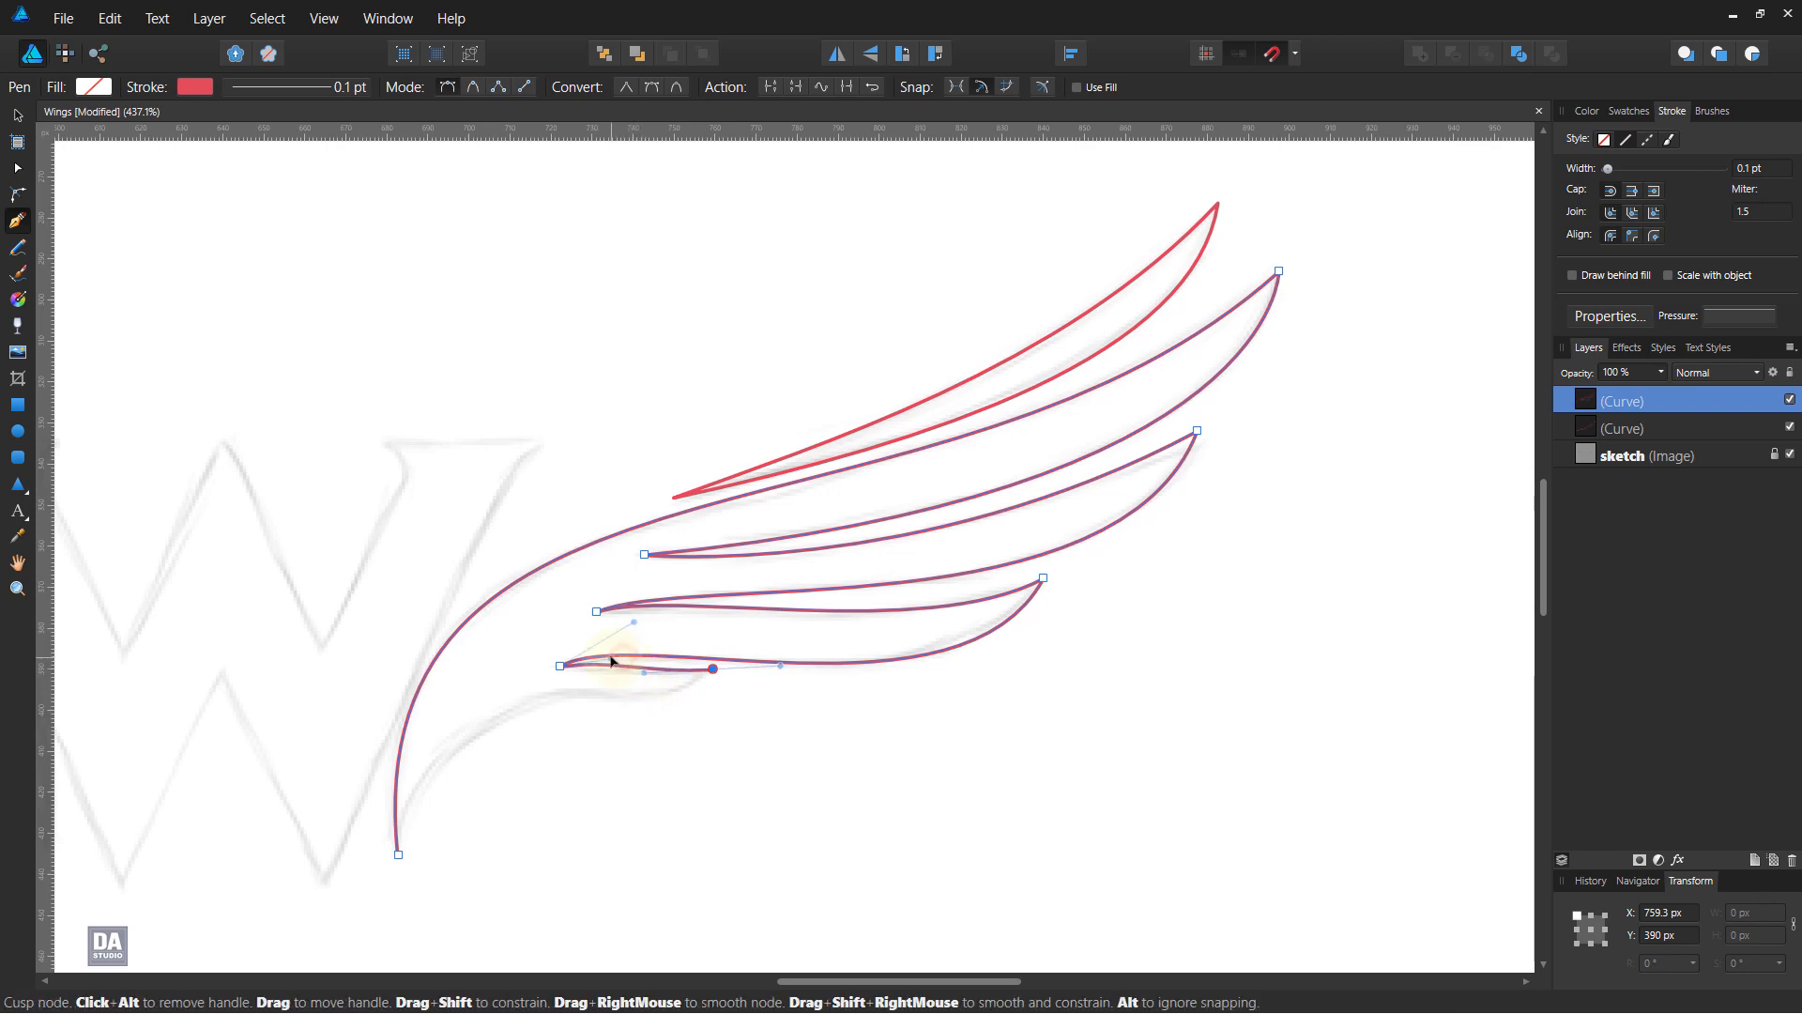
{"action": "left_click", "coordinate": [715, 670]}
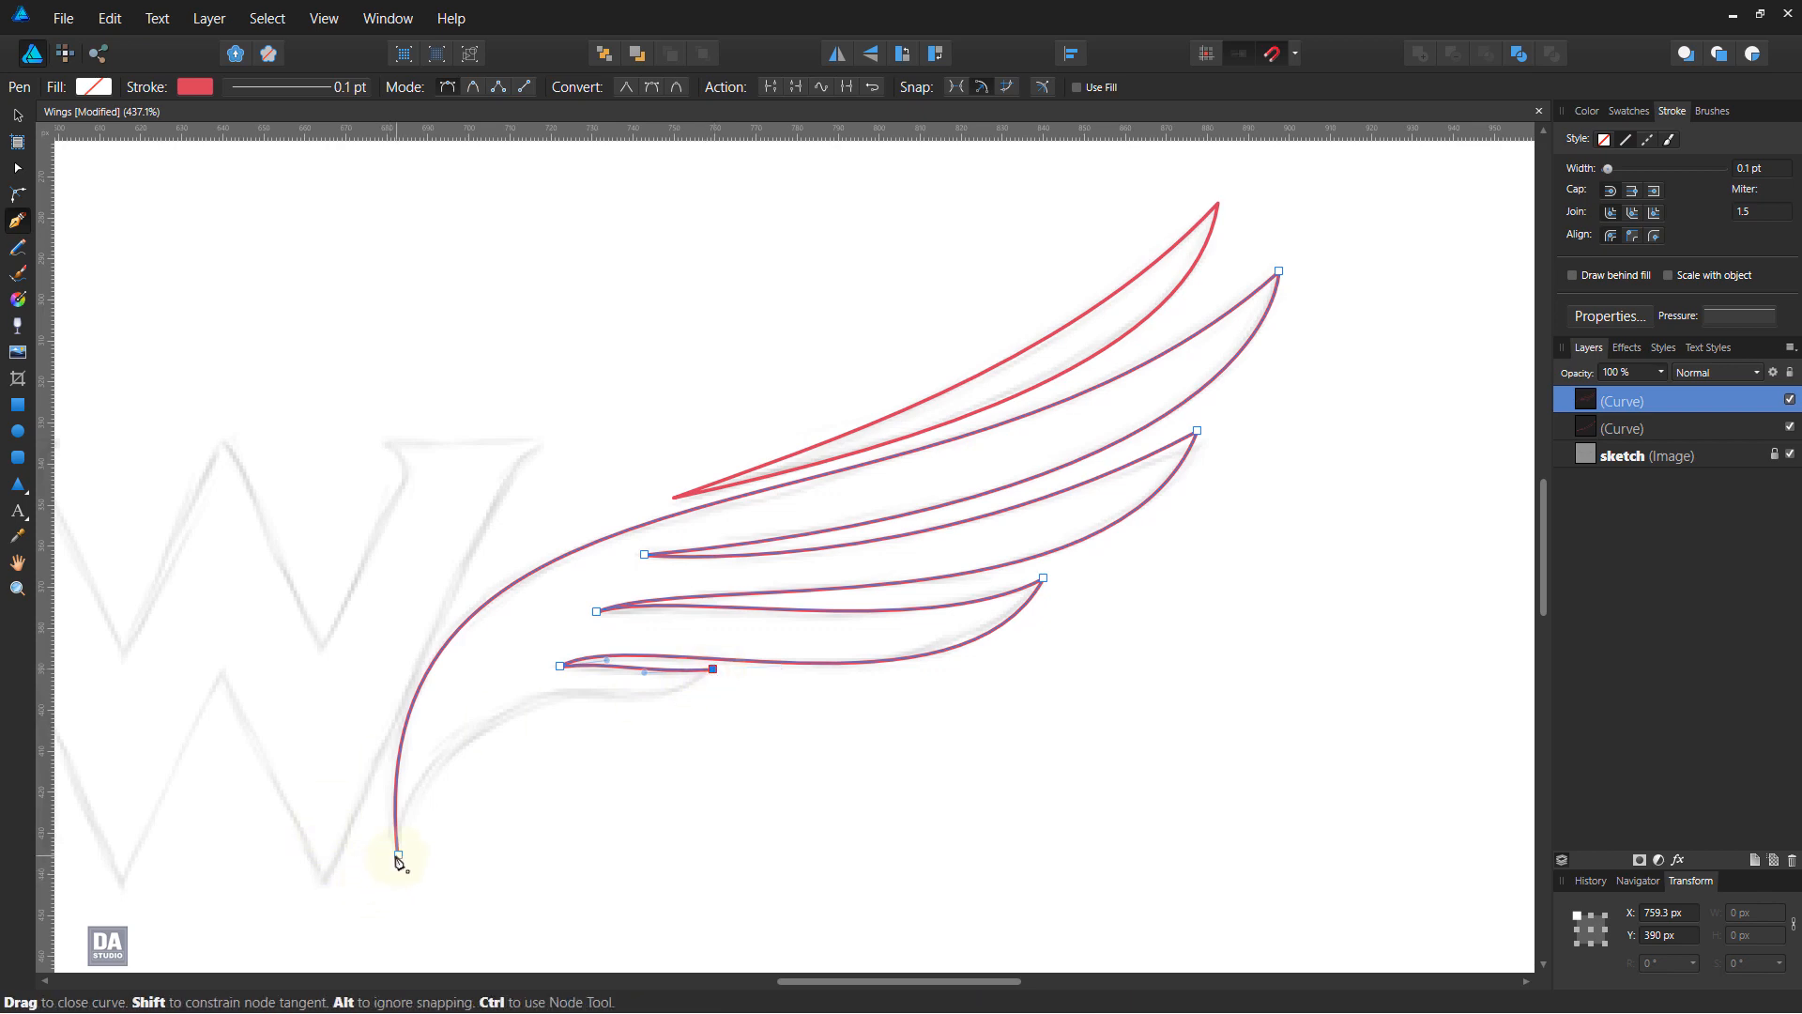
Close the wing curve at its base node and shape the bottom feather's lower edge handles to follow the sketch.
{"action": "left_click_drag", "start_coordinate": [398, 854], "coordinate": [456, 820]}
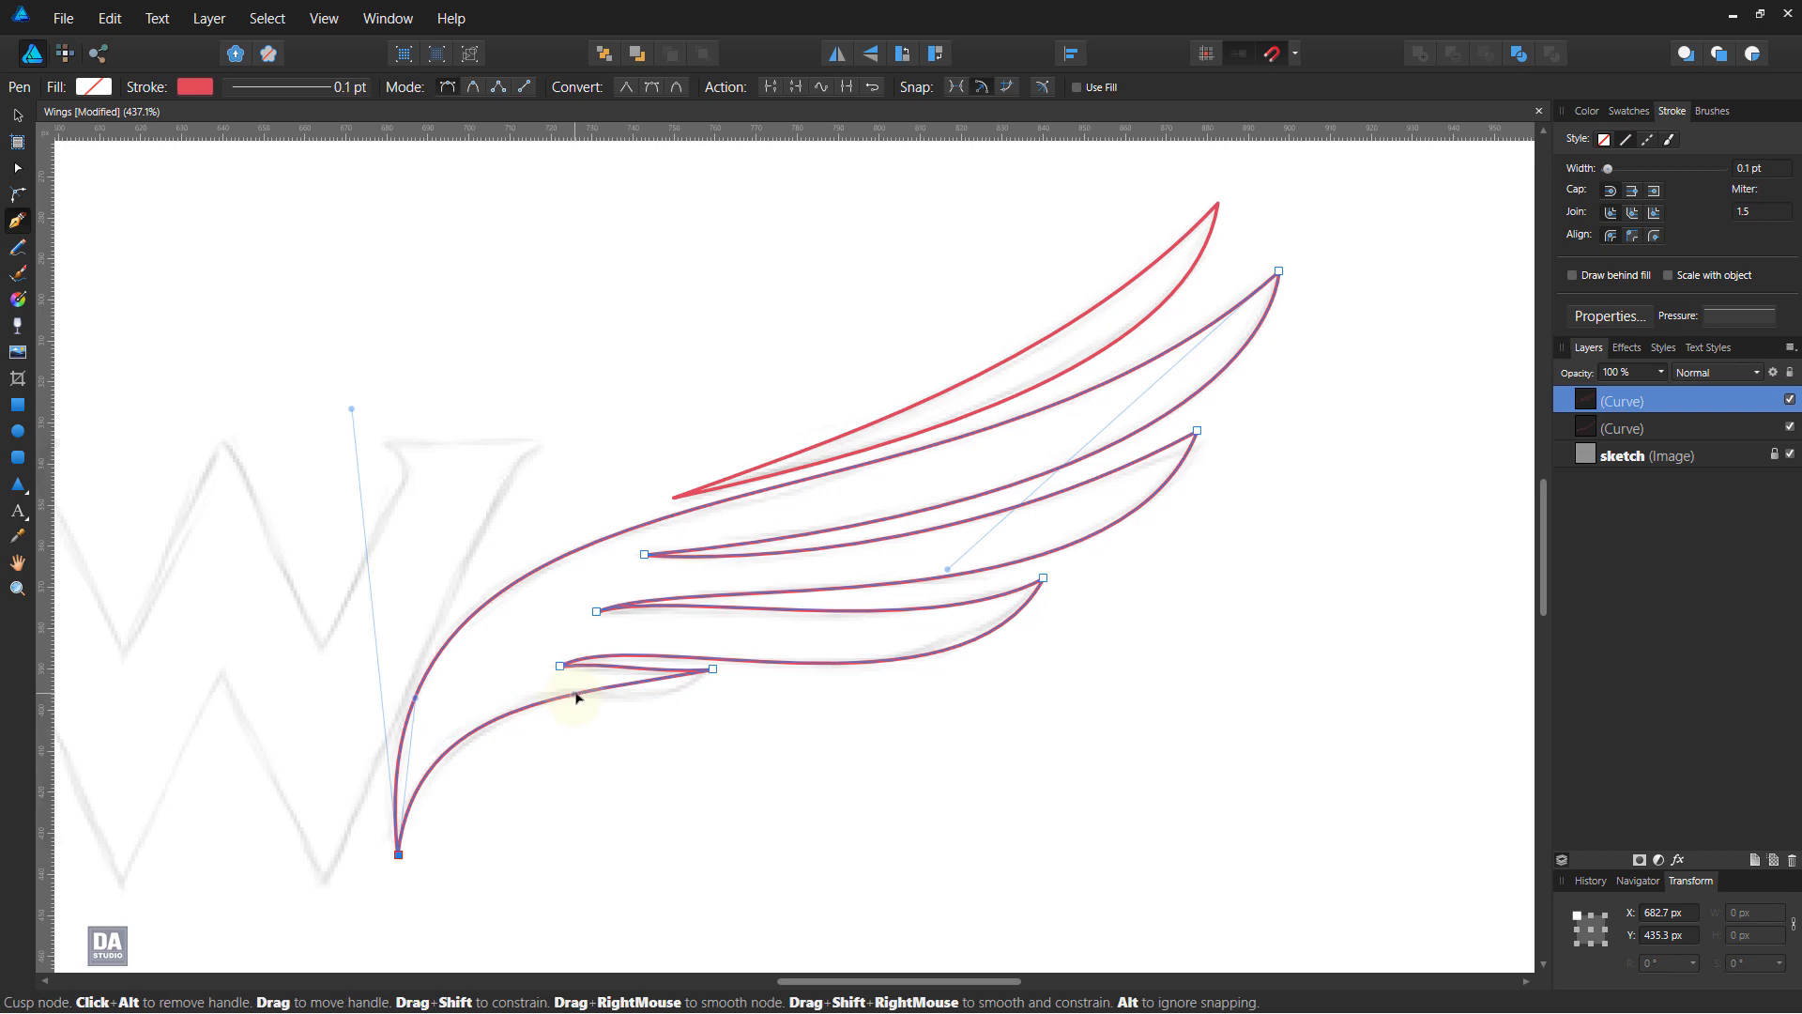
{"action": "left_click_drag", "start_coordinate": [575, 694], "coordinate": [660, 836]}
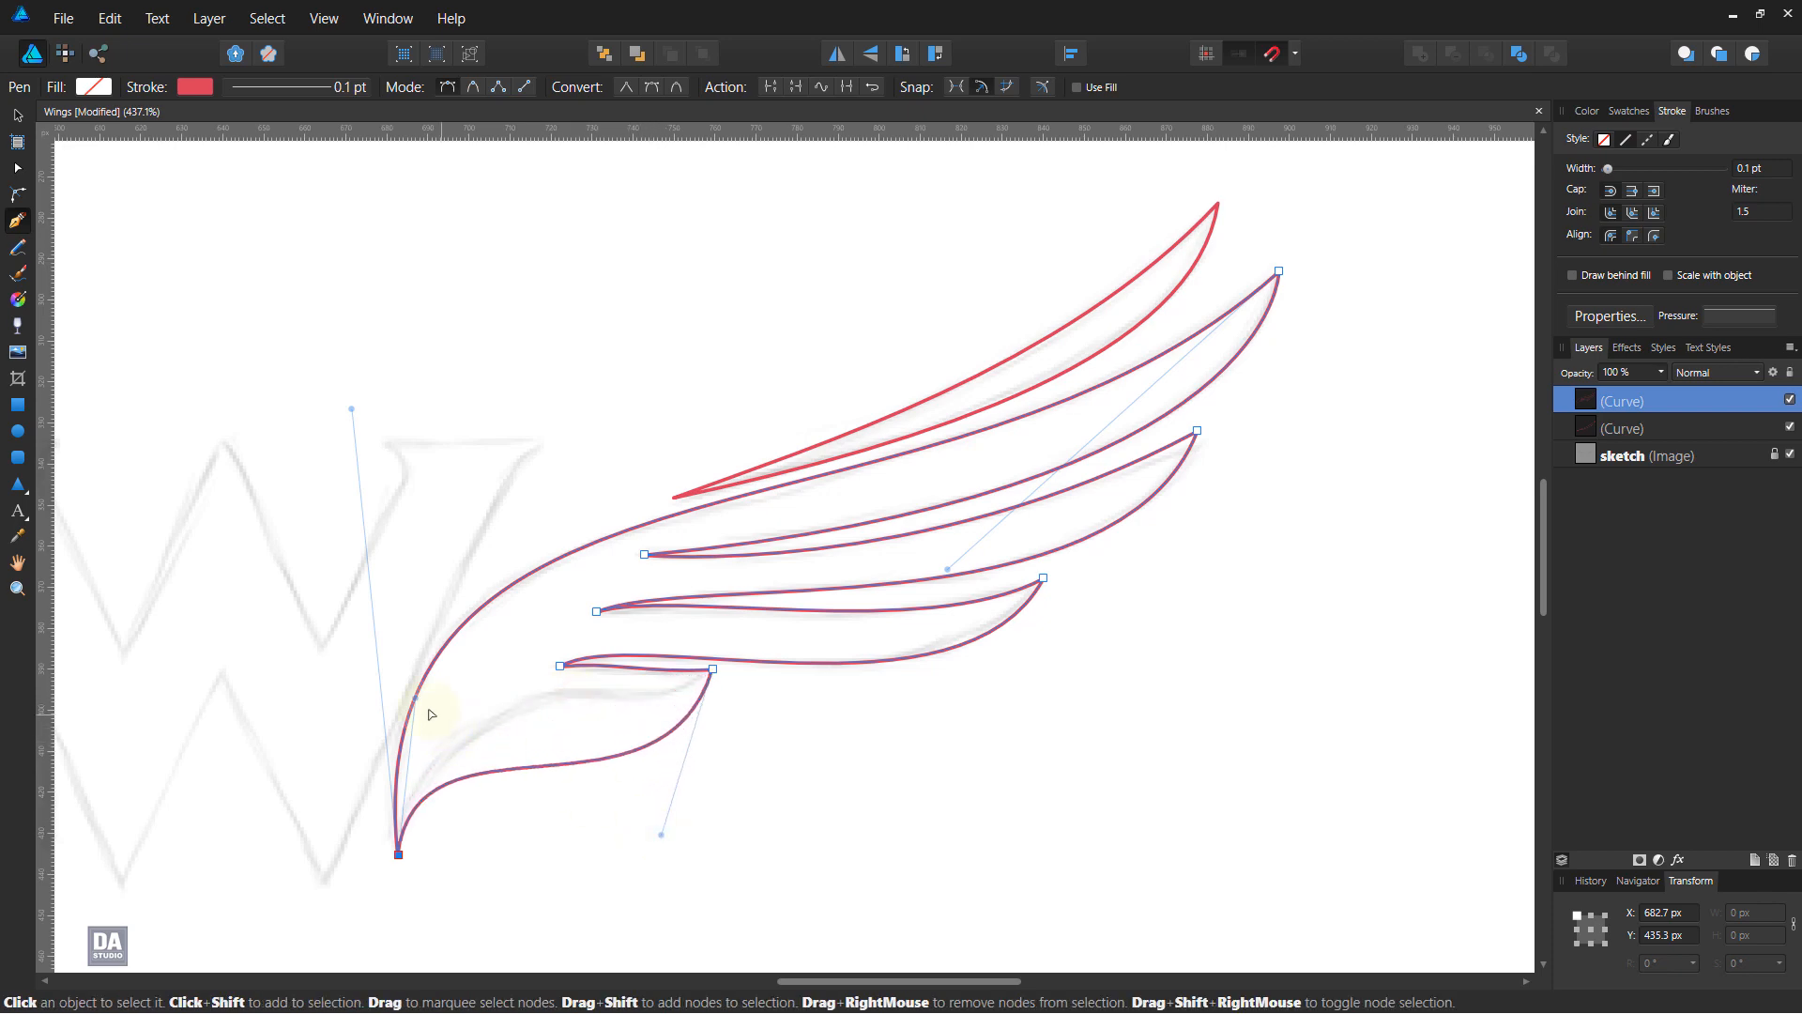
{"action": "left_click_drag", "start_coordinate": [416, 702], "coordinate": [445, 612]}
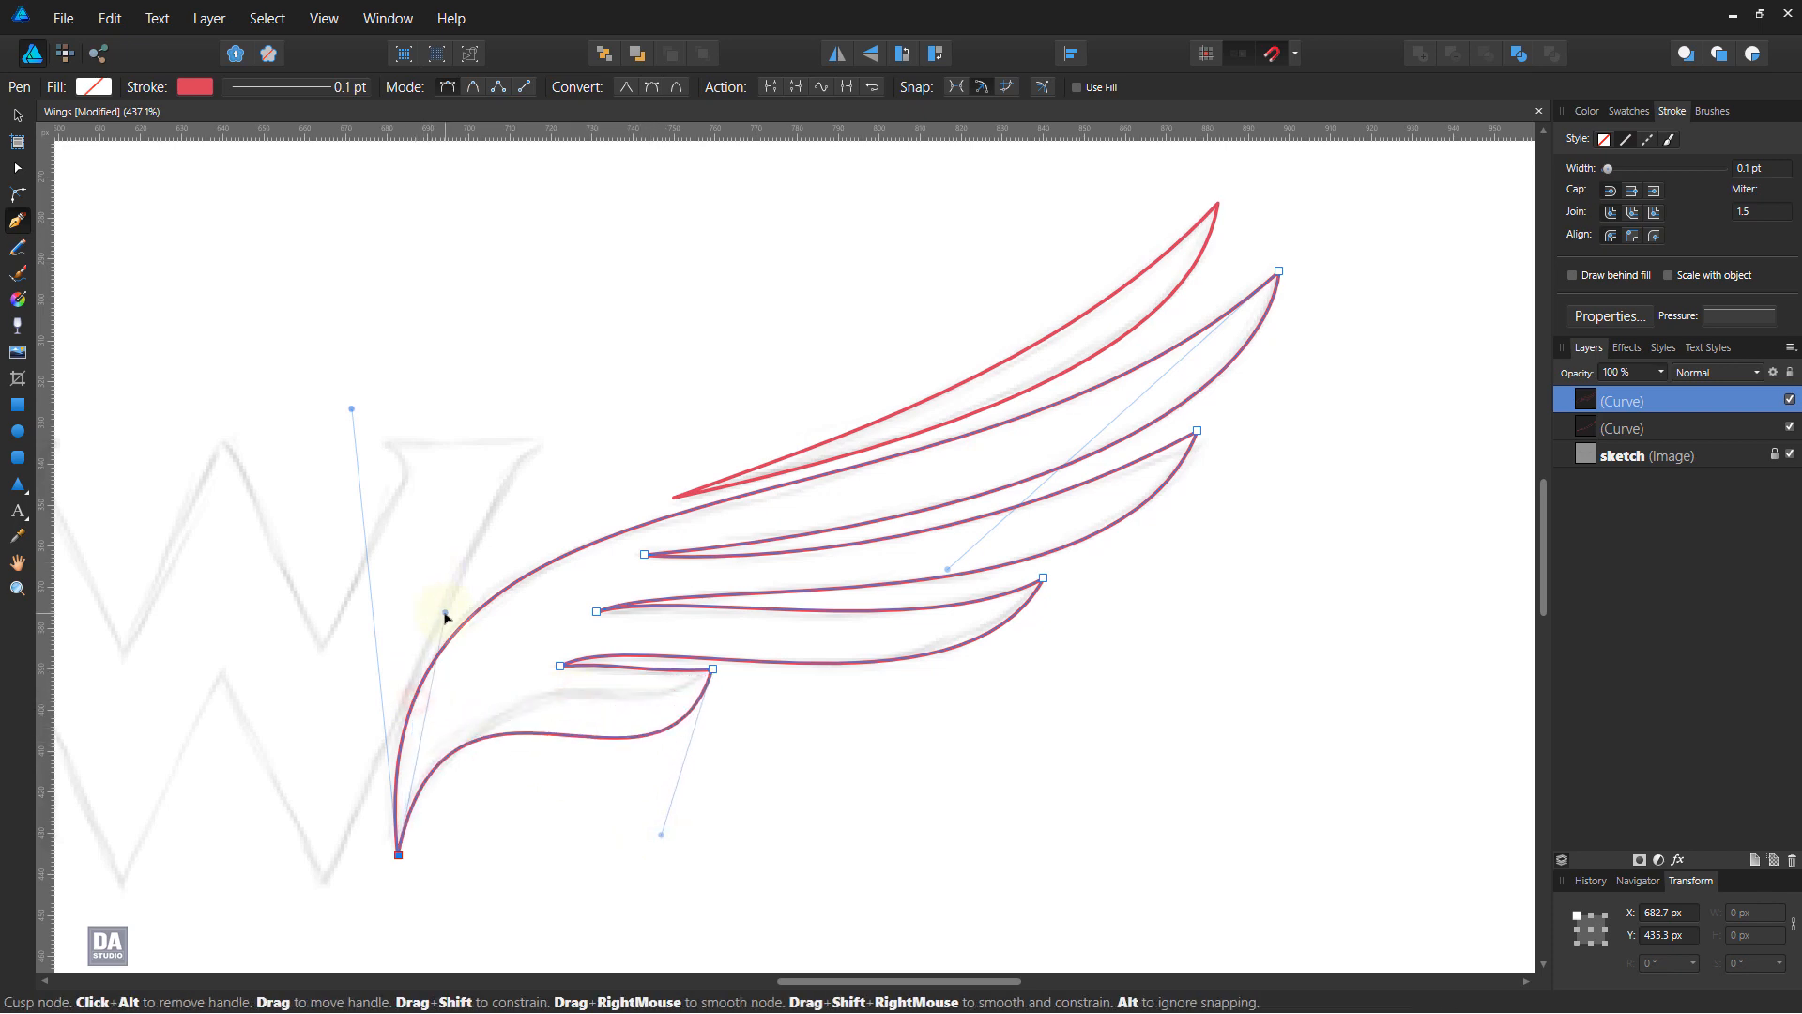
{"action": "left_click_drag", "start_coordinate": [661, 836], "coordinate": [672, 743]}
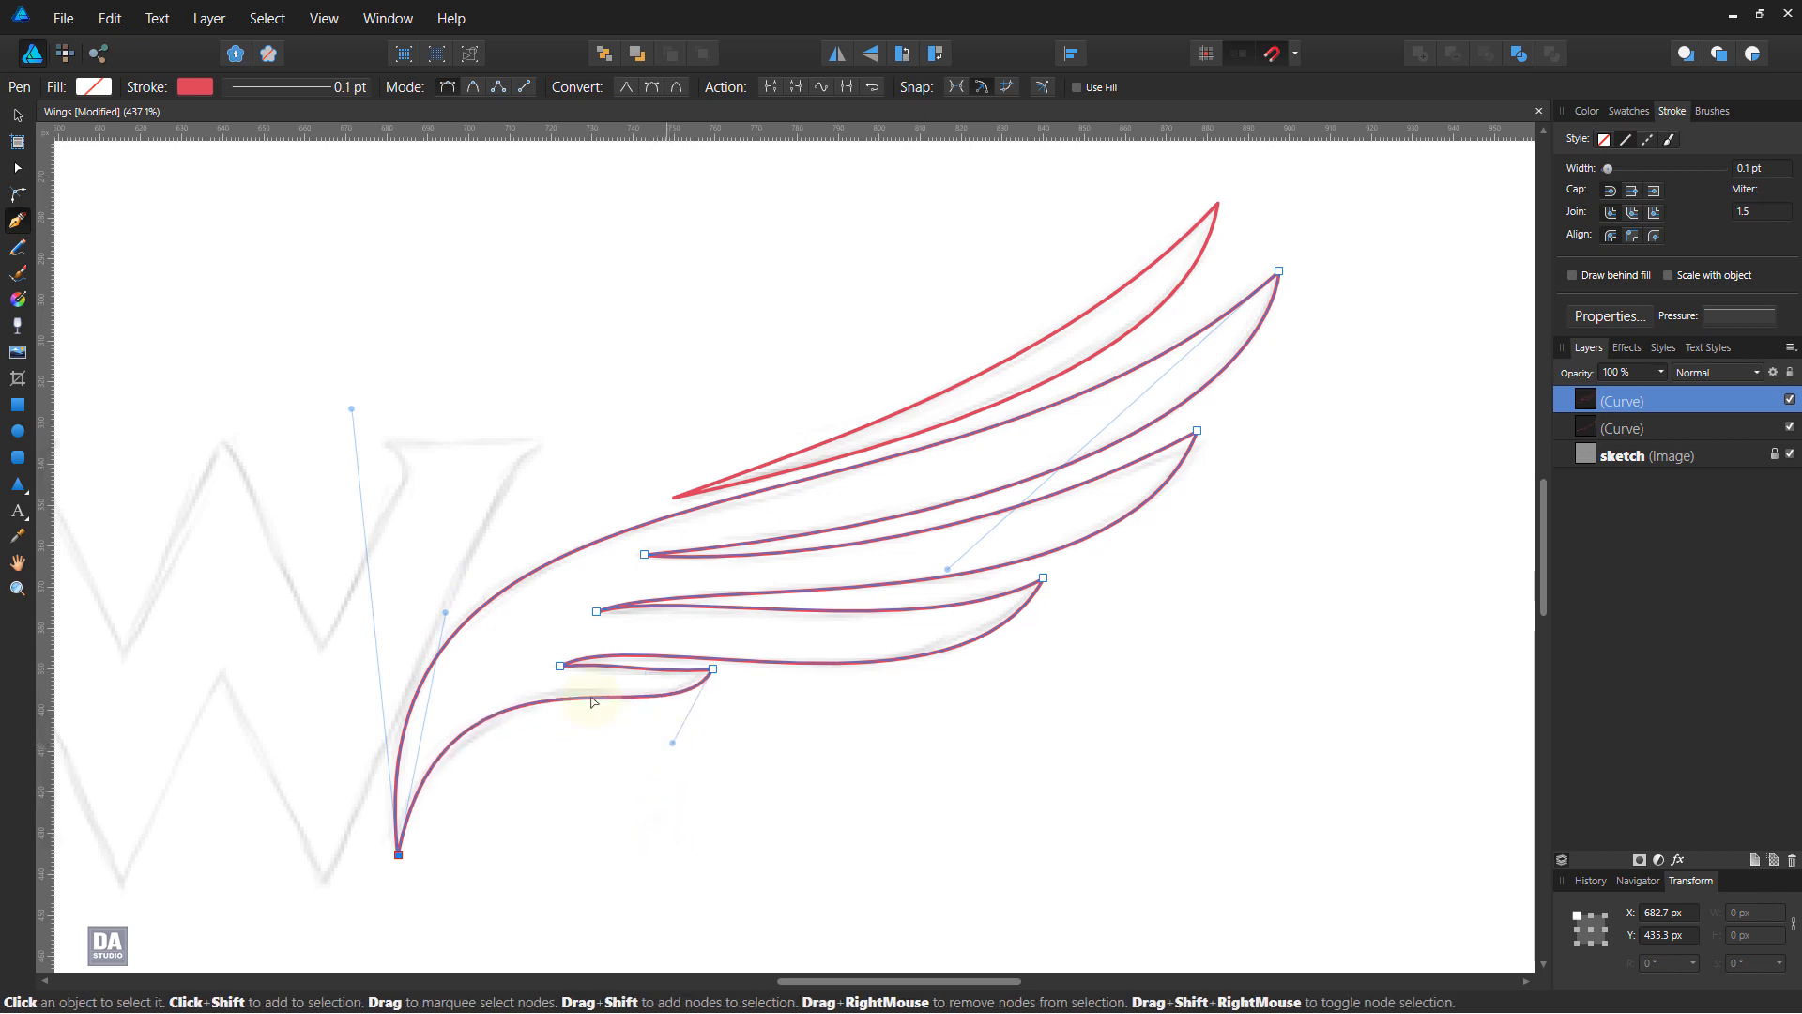
{"action": "left_click_drag", "start_coordinate": [444, 614], "coordinate": [456, 628]}
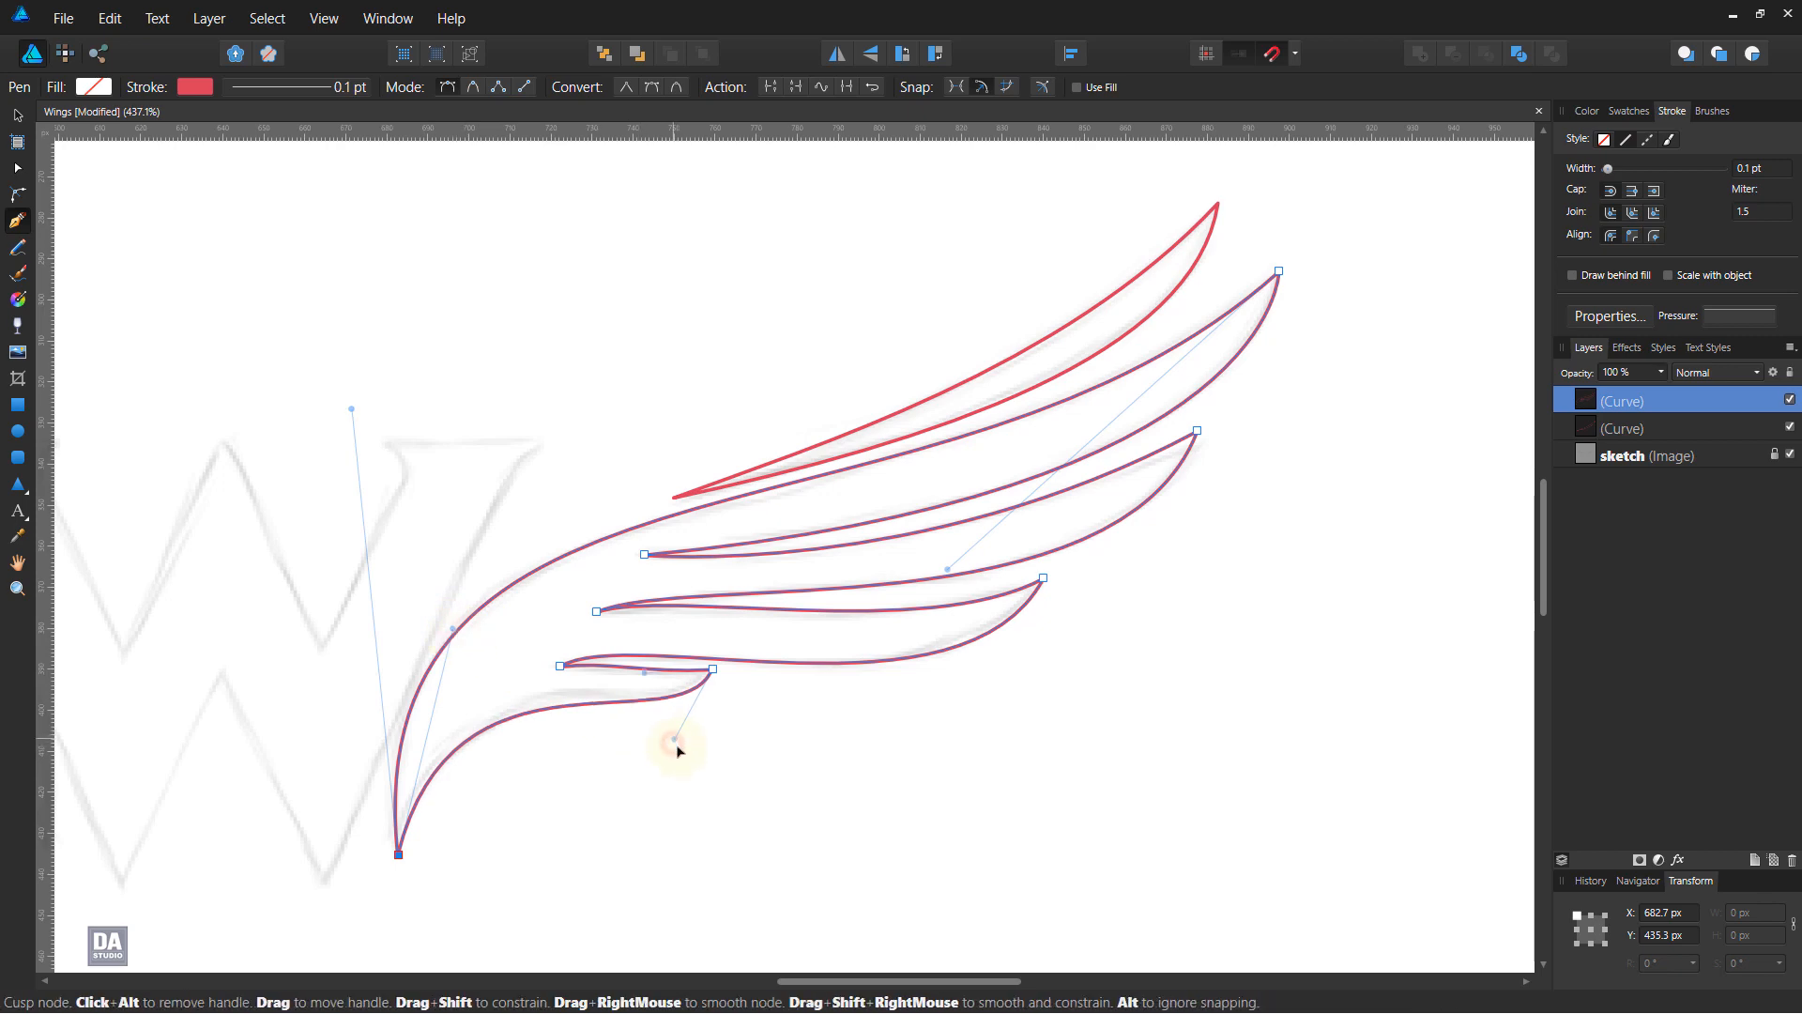
{"action": "mouse_move", "coordinate": [673, 746]}
{"action": "left_mouse_down"}
{"action": "mouse_move", "coordinate": [706, 755]}
{"action": "mouse_move", "coordinate": [686, 752]}
{"action": "left_mouse_up"}
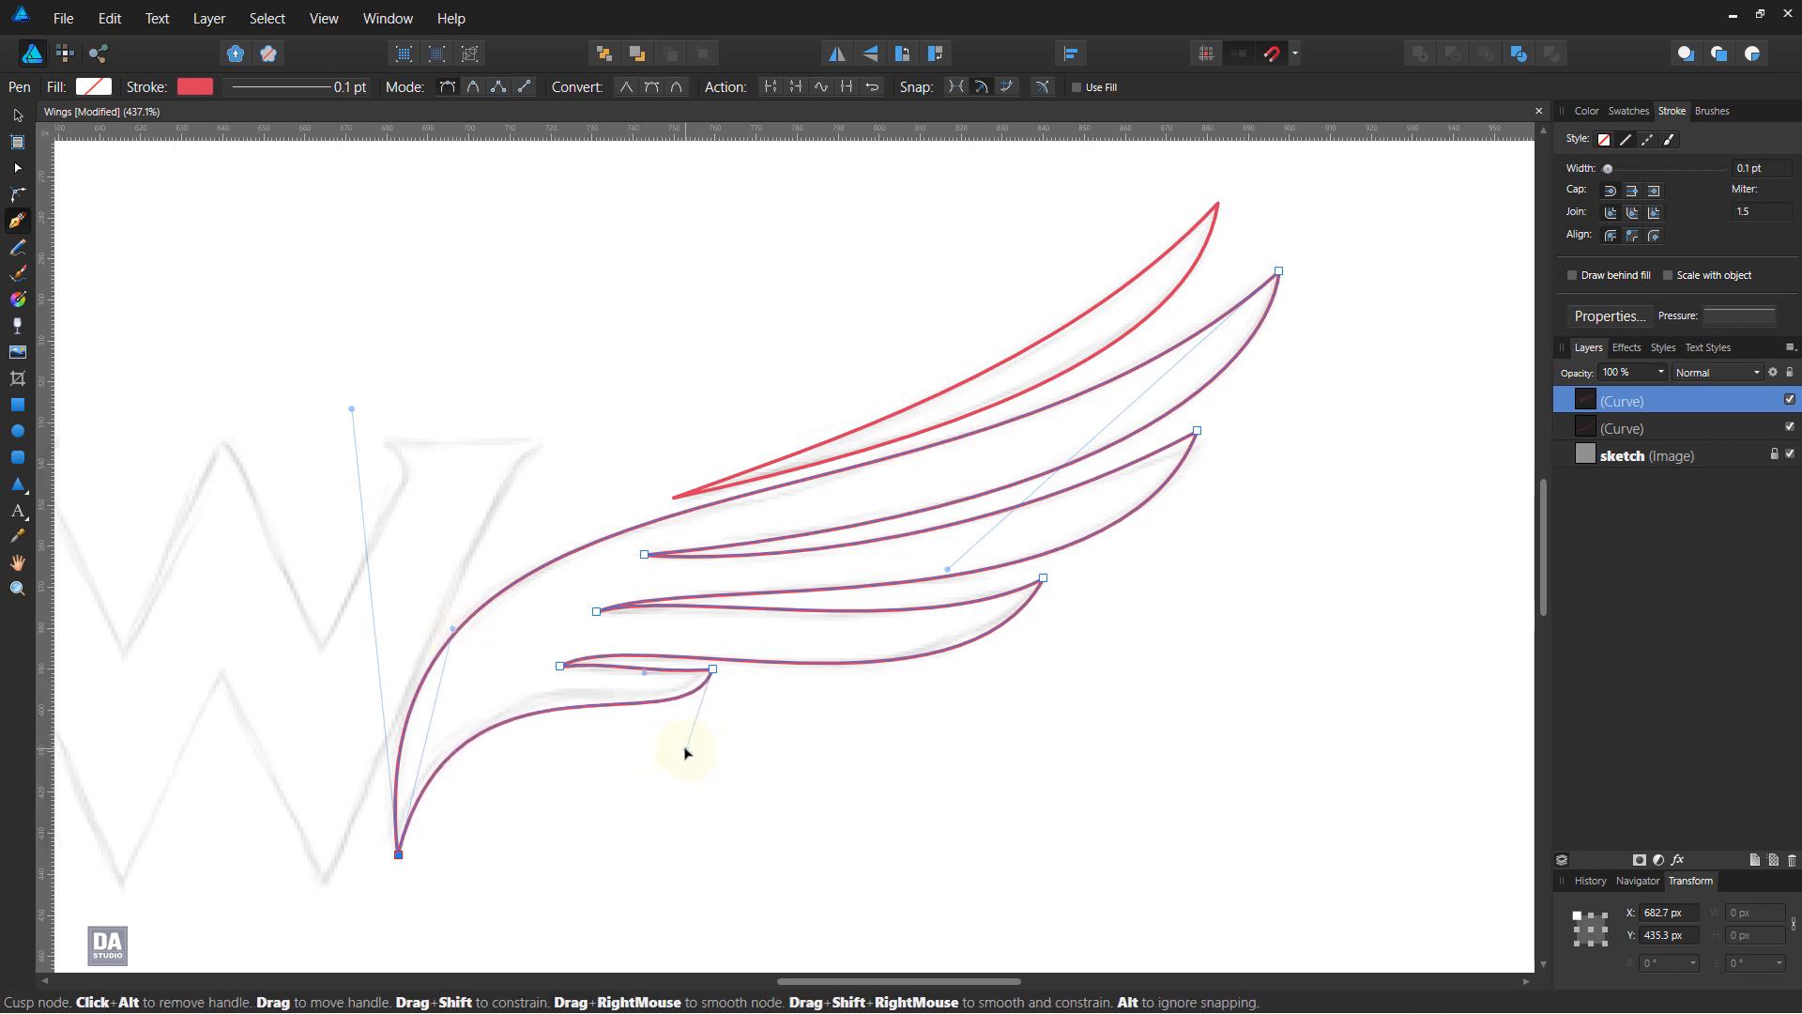
{"action": "left_click_drag", "start_coordinate": [452, 628], "coordinate": [453, 618]}
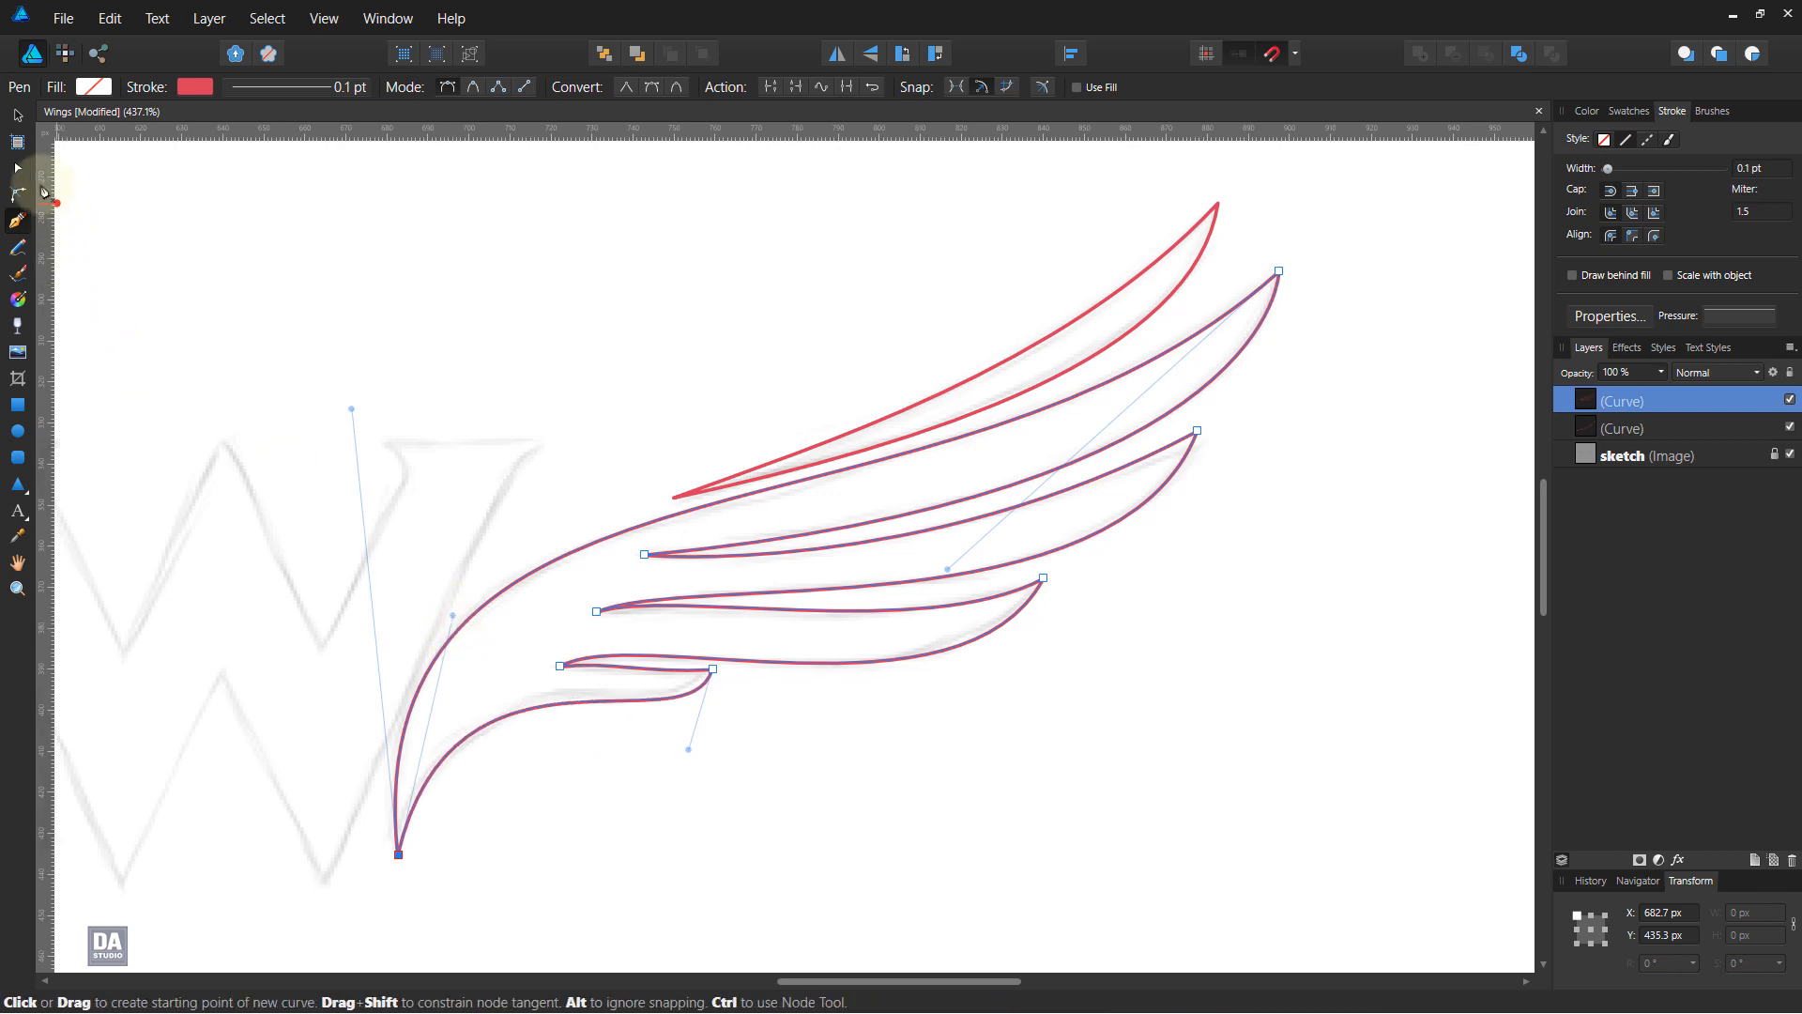
Select both feather curves and swap their red stroke with the empty fill to make solid shapes.
{"action": "left_click", "coordinate": [17, 115]}
{"action": "left_click", "coordinate": [581, 413]}
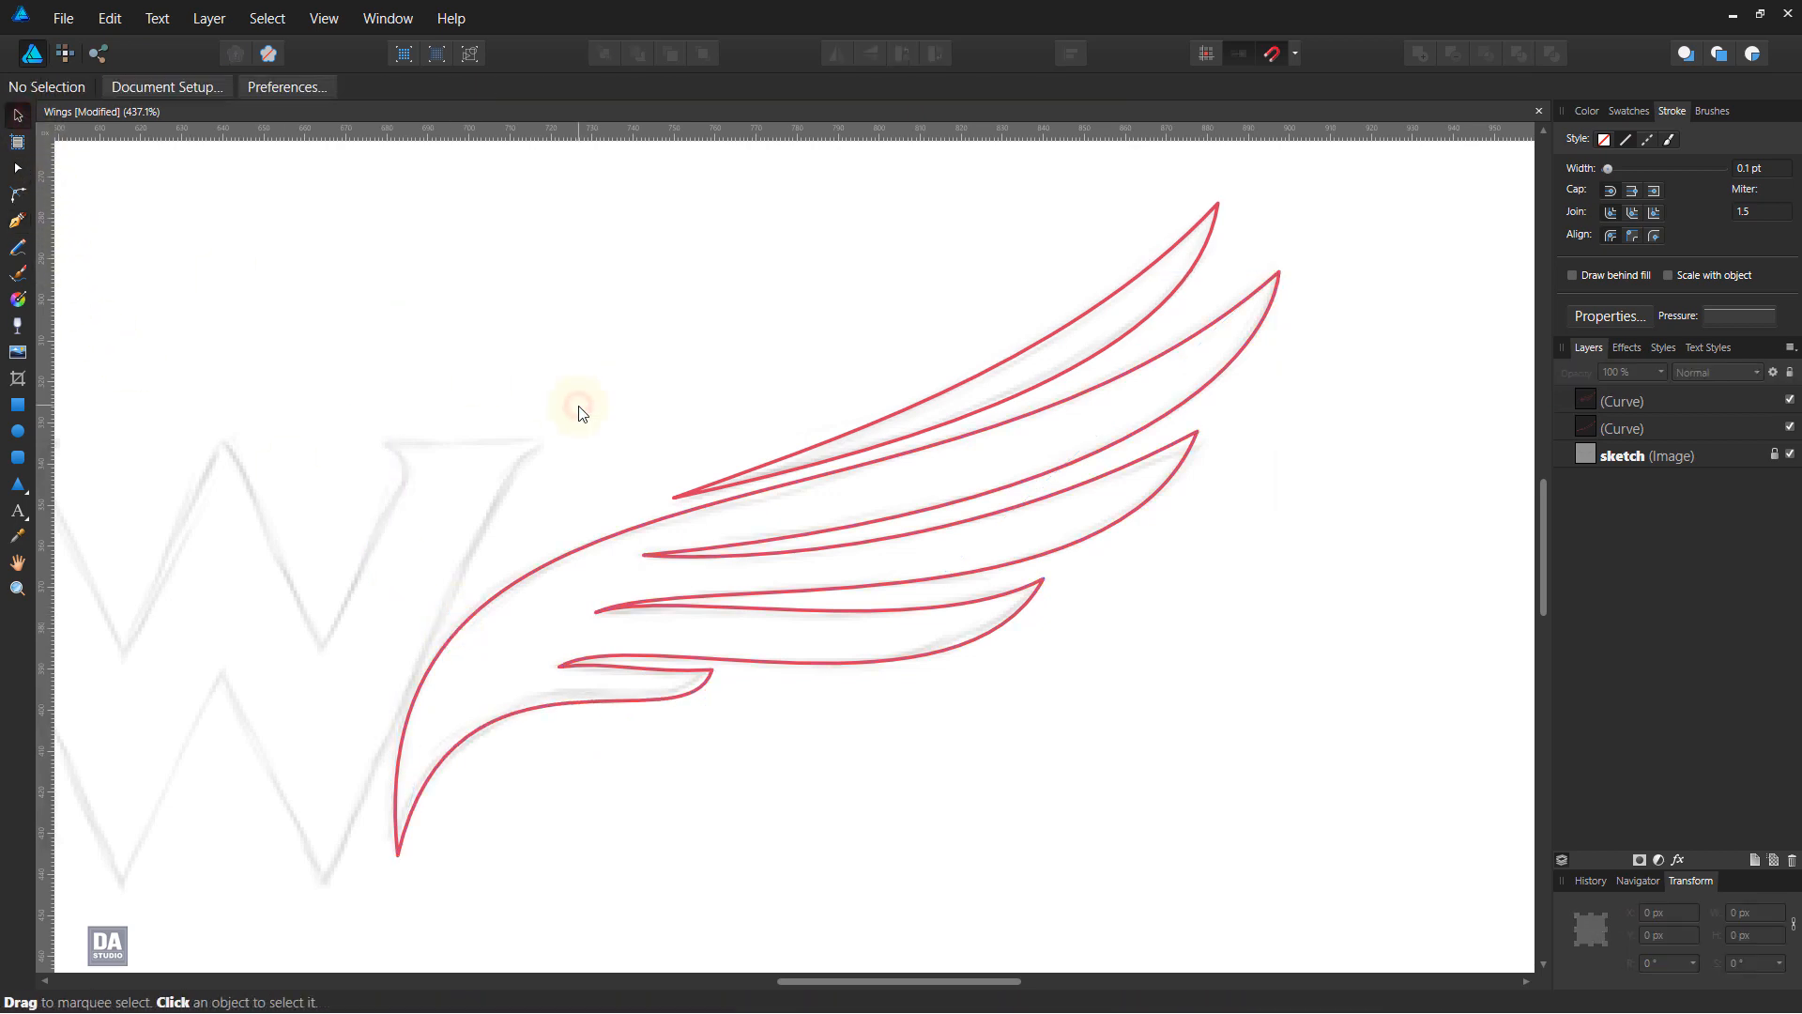
{"action": "left_click", "coordinate": [833, 438]}
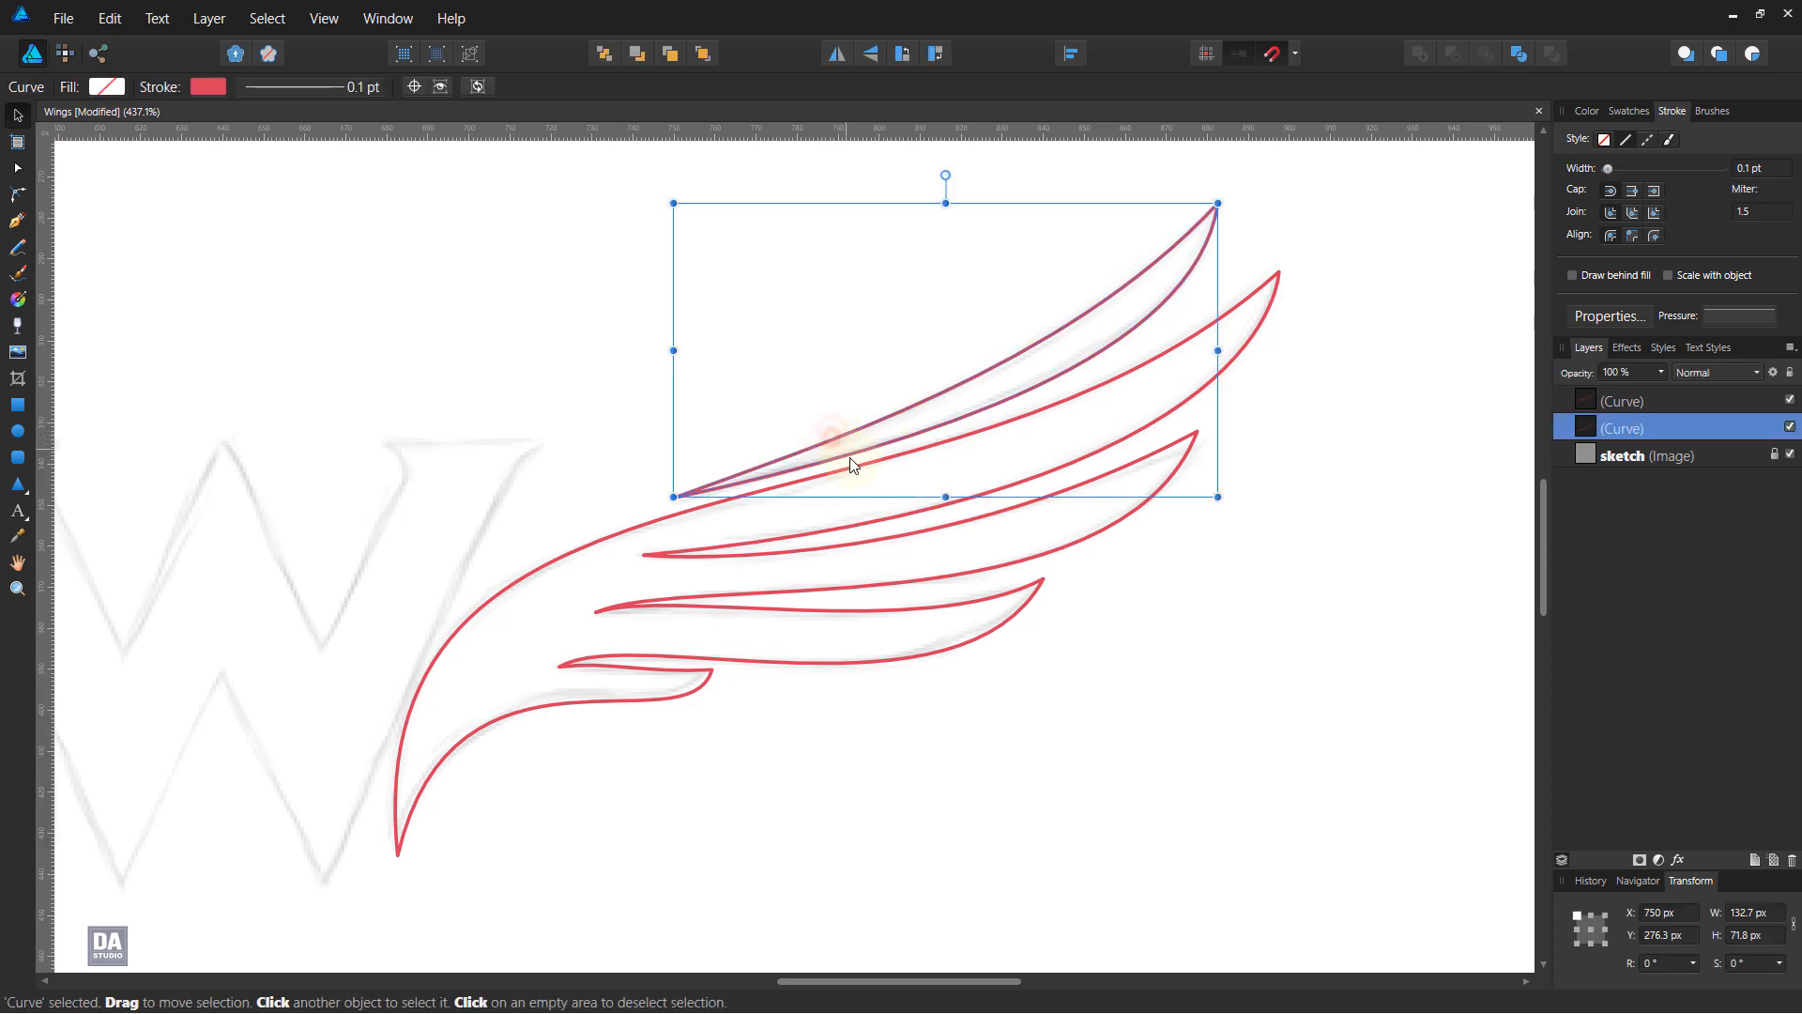
{"action": "left_click", "coordinate": [856, 467], "text": "shift"}
{"action": "left_click", "coordinate": [1628, 110]}
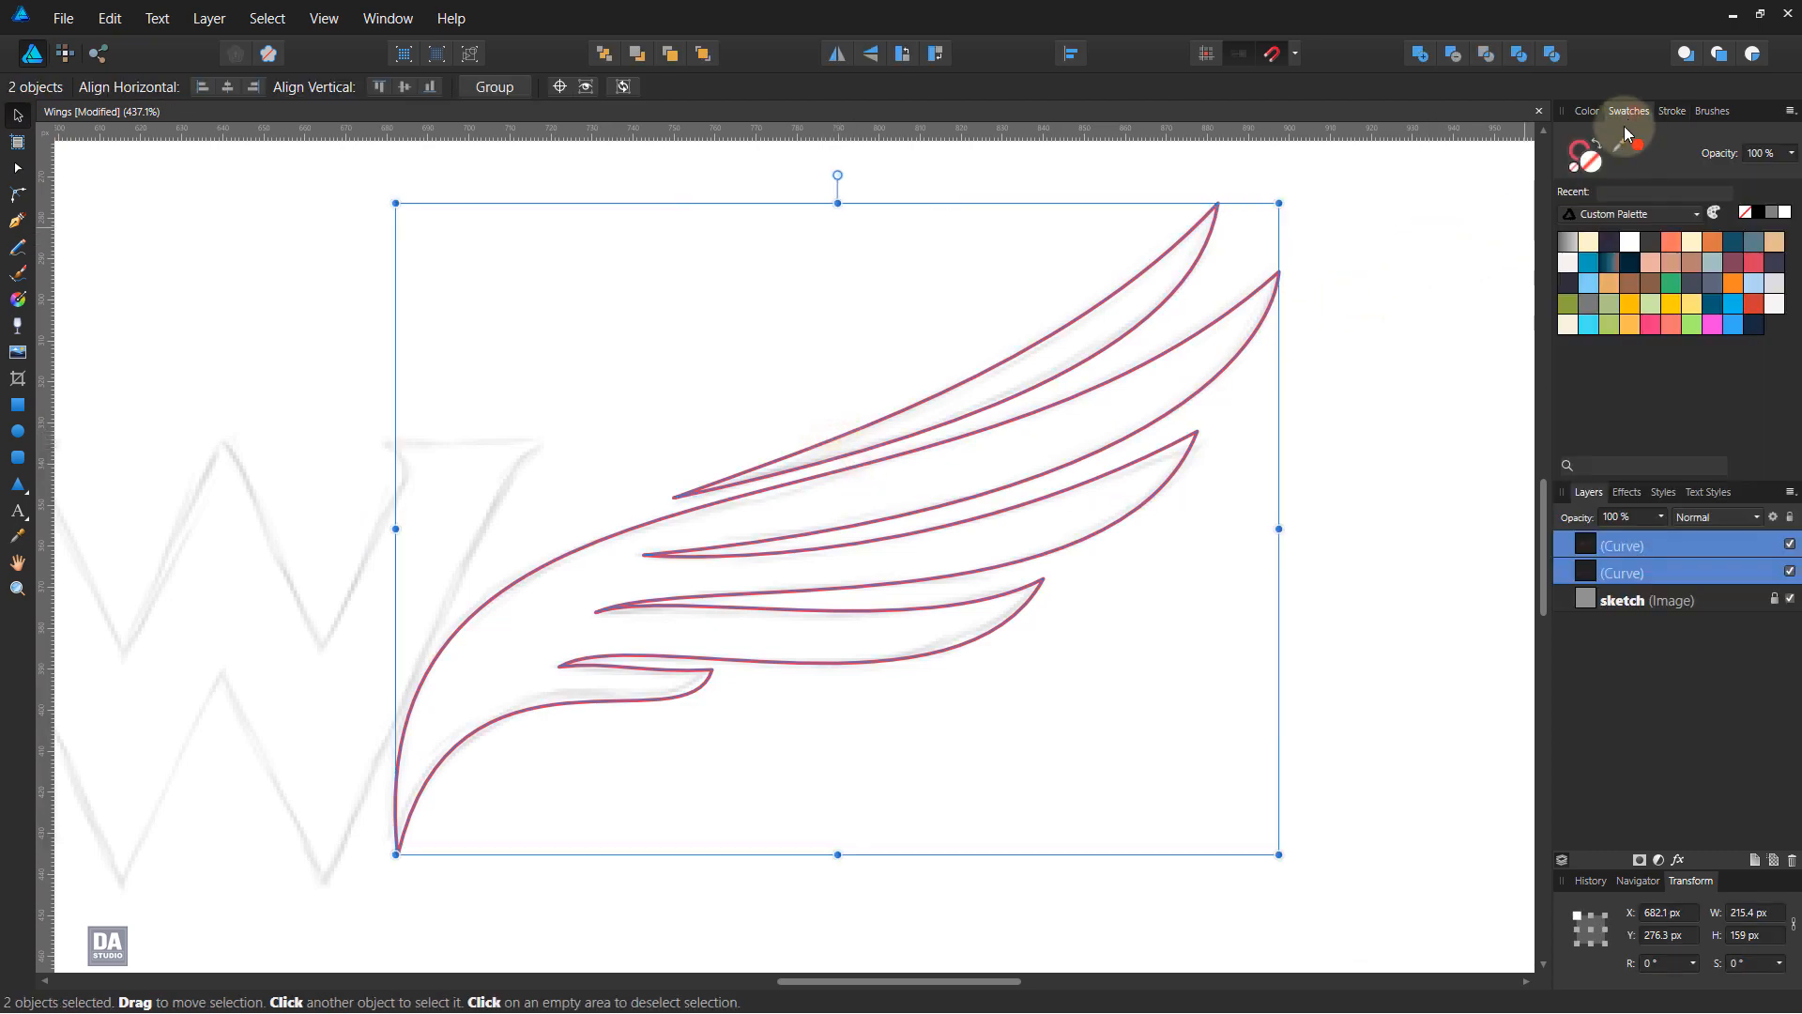
{"action": "left_click", "coordinate": [1598, 143]}
{"action": "left_click", "coordinate": [1369, 450]}
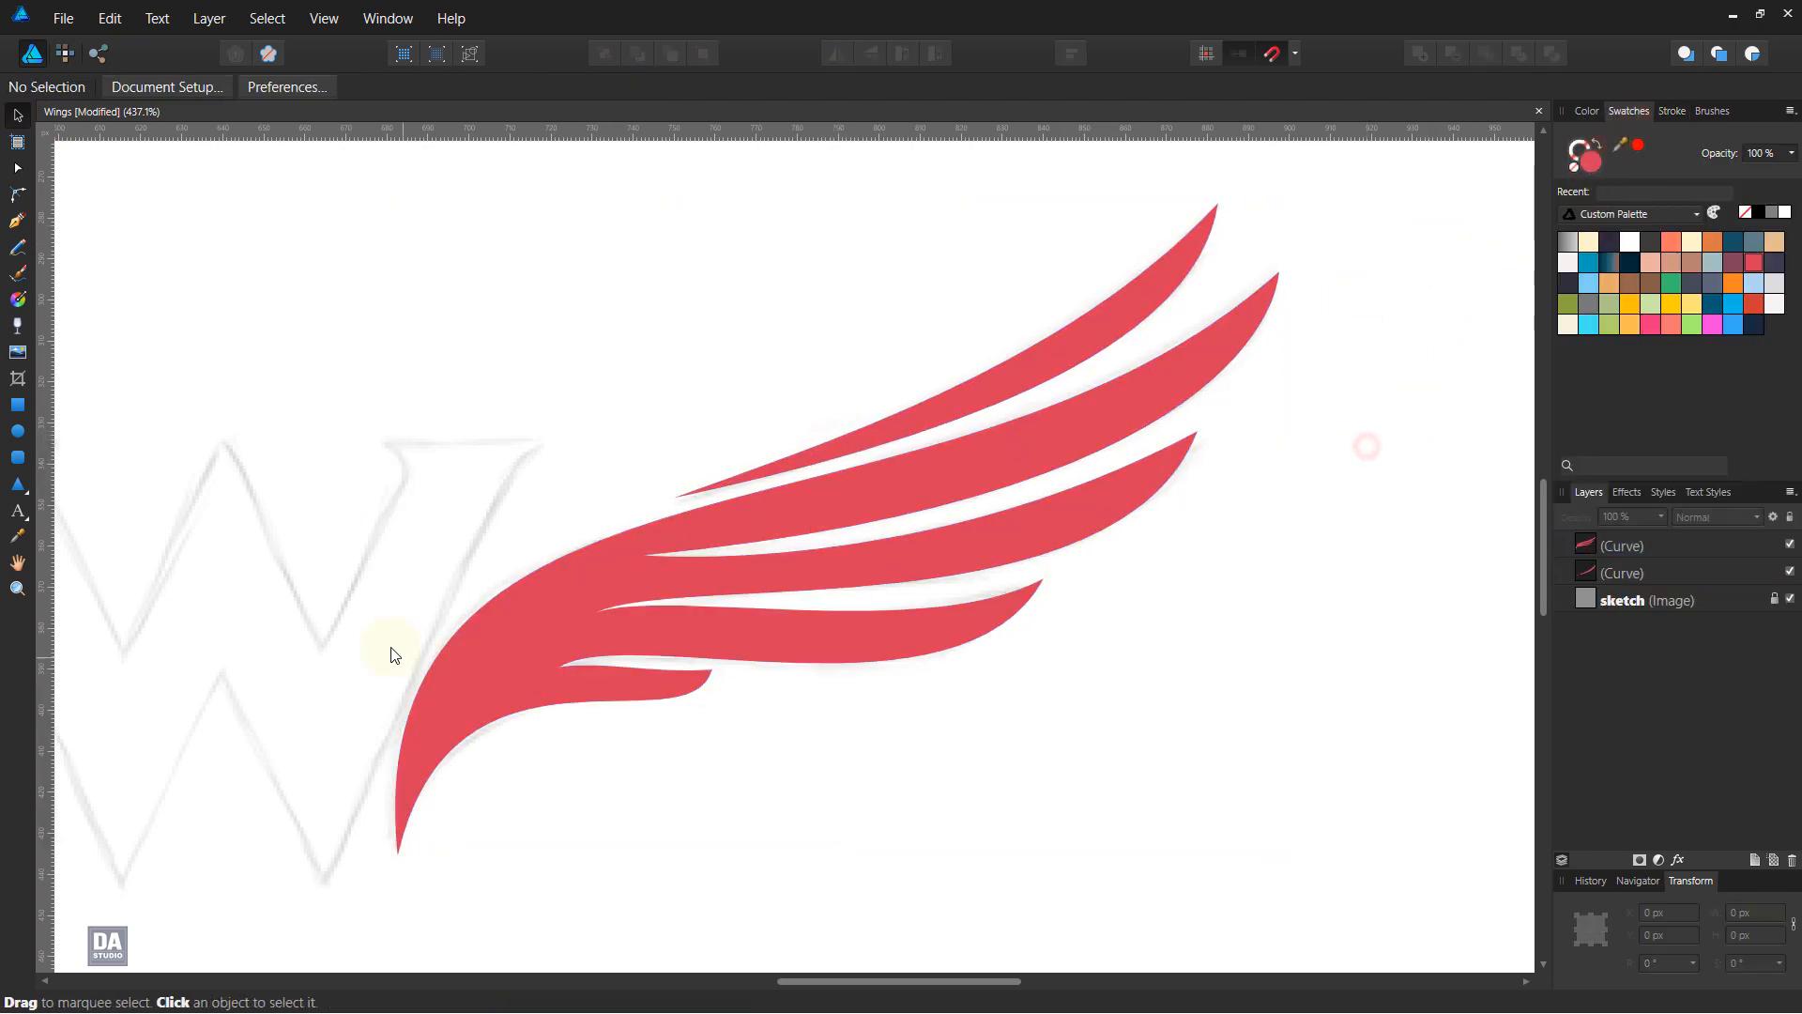
Examine the filled wing against the complete W and wings sketch, both as a whole and close up.
{"action": "scroll", "coordinate": [392, 654], "scroll_direction": "down", "scroll_amount": 4}
{"action": "key", "text": "space"}
{"action": "left_click_drag", "start_coordinate": [335, 632], "coordinate": [745, 639]}
{"action": "scroll", "coordinate": [733, 646], "scroll_direction": "up", "scroll_amount": 2}
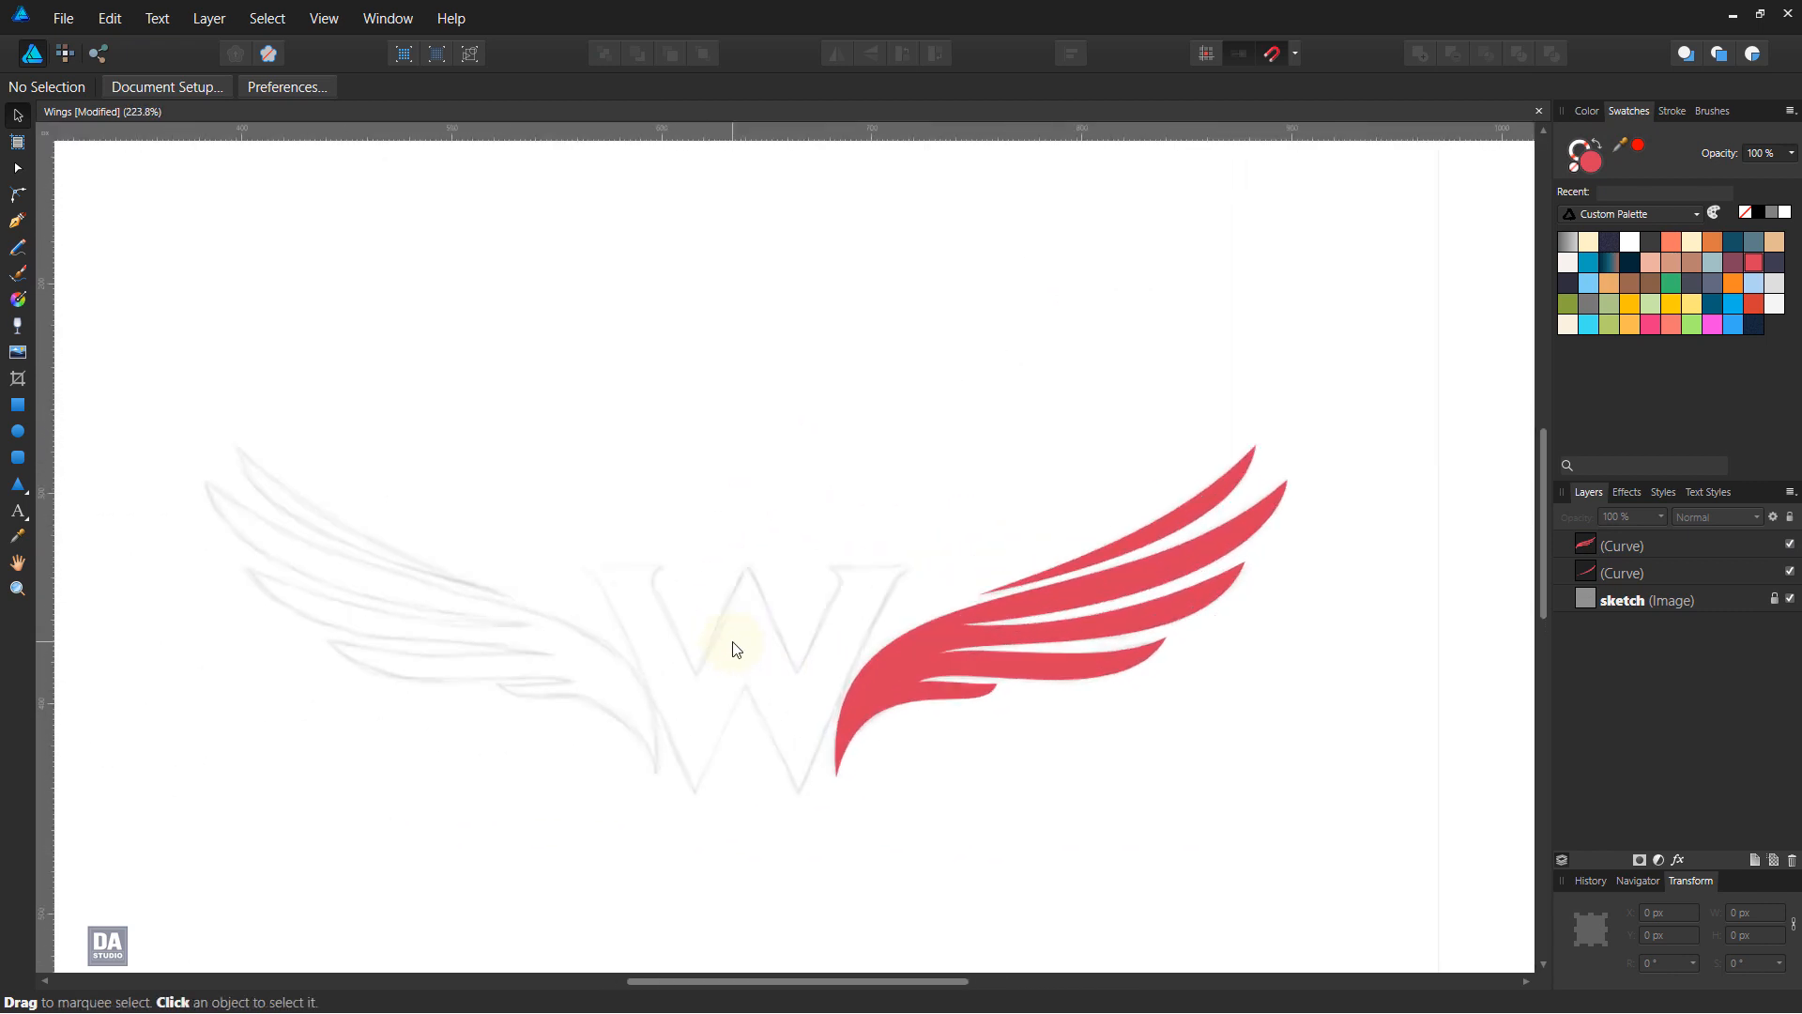
{"action": "scroll", "coordinate": [735, 648], "scroll_direction": "up", "scroll_amount": 1}
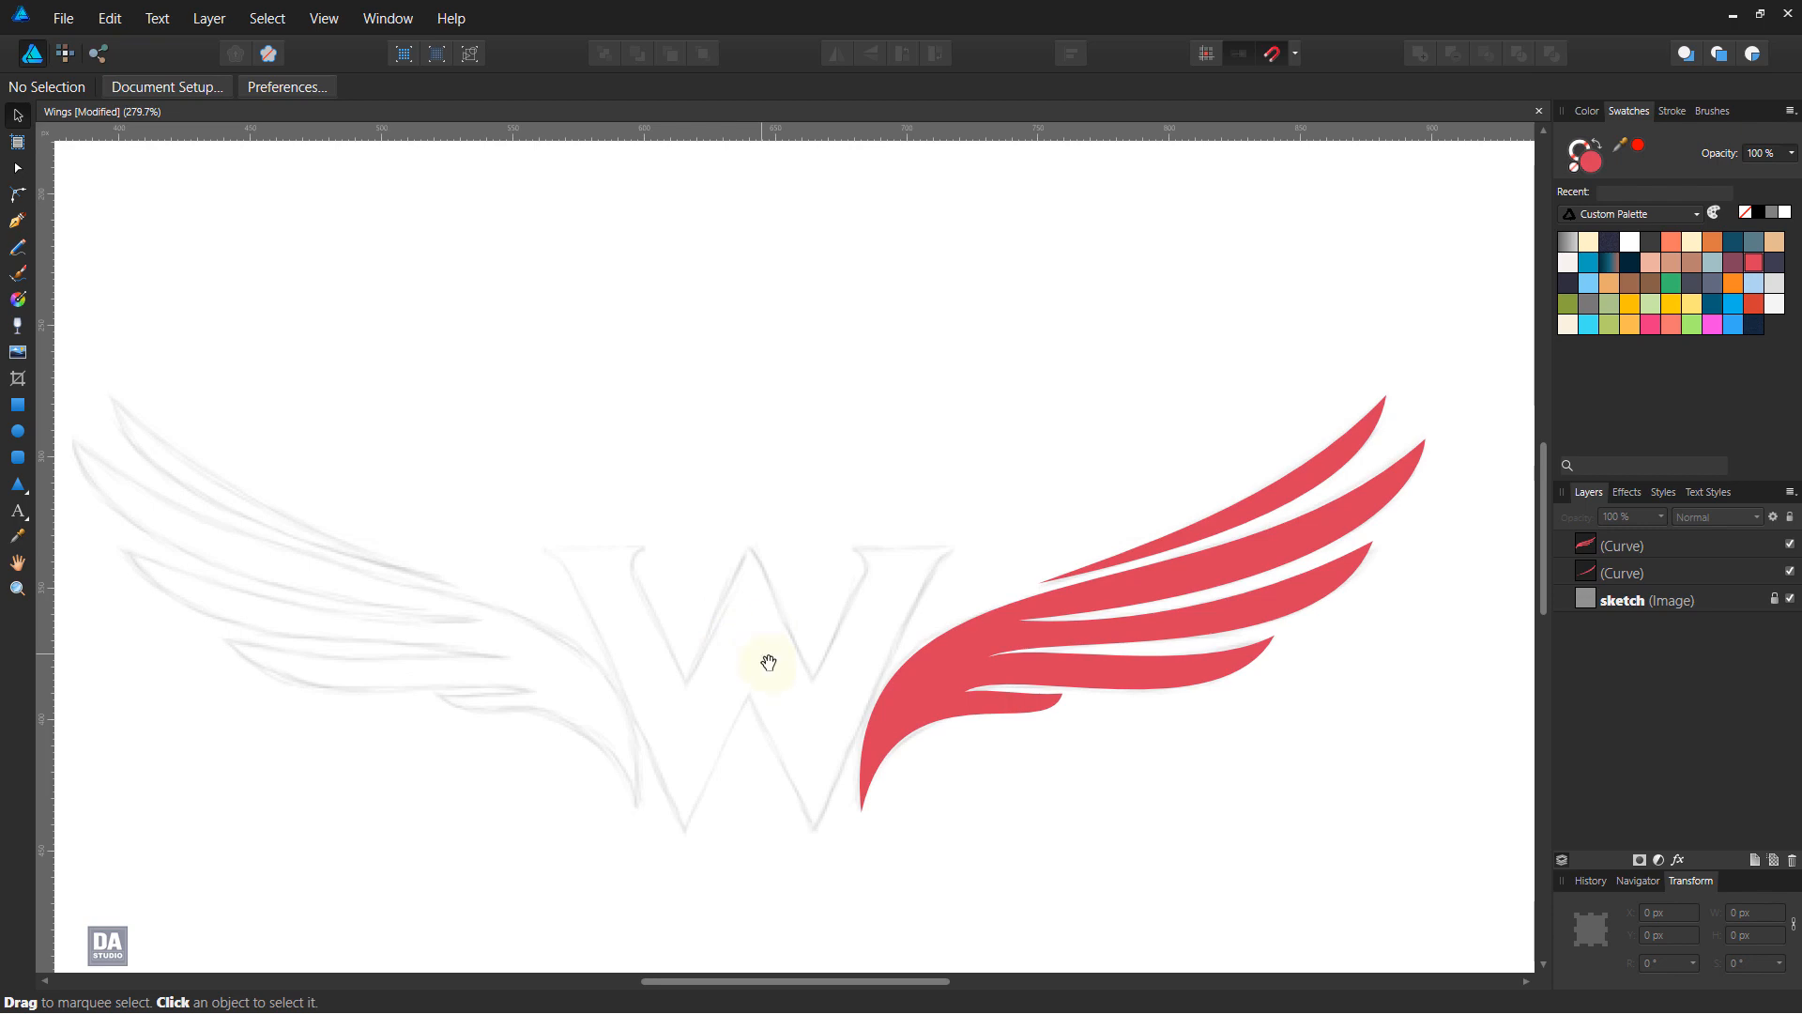
{"action": "left_click_drag", "start_coordinate": [767, 663], "coordinate": [736, 551]}
{"action": "scroll", "coordinate": [917, 603], "scroll_direction": "up", "scroll_amount": 2}
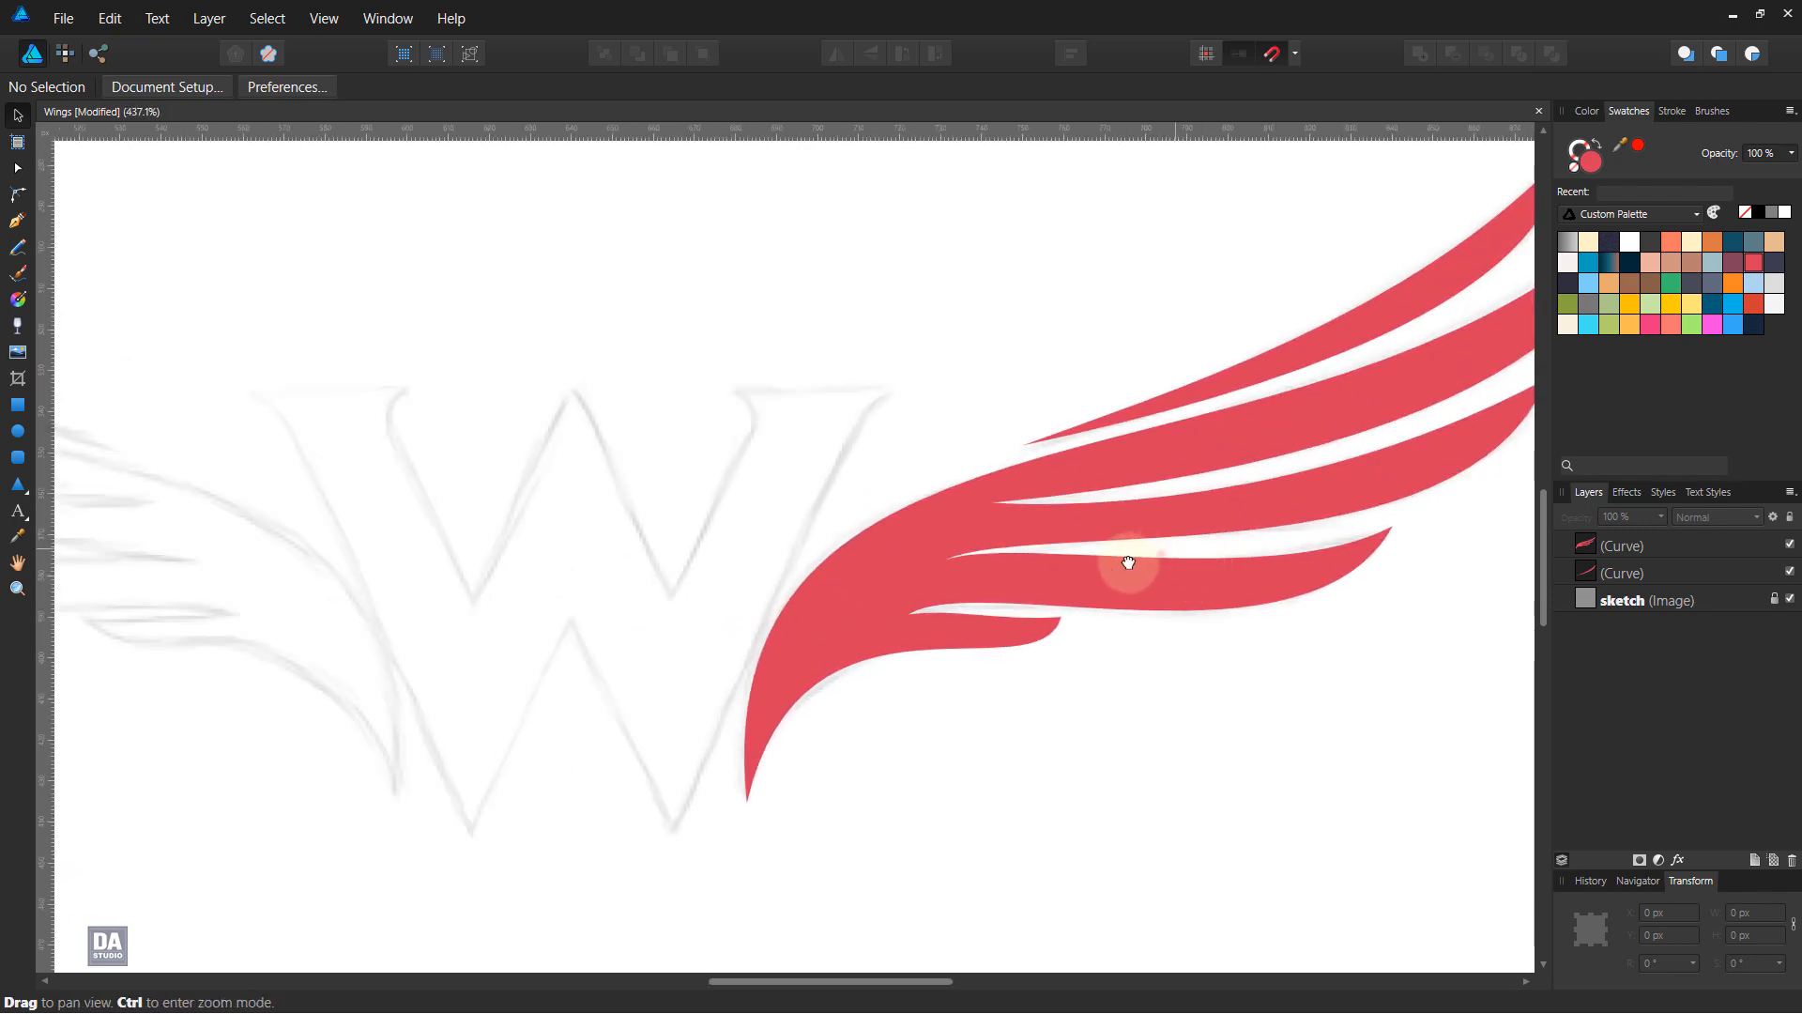
{"action": "left_click_drag", "start_coordinate": [1128, 562], "coordinate": [804, 615]}
Move the fourth feather's tip node slightly upward and outward, and adjust its handles to refine both edges.
{"action": "left_click", "coordinate": [867, 632]}
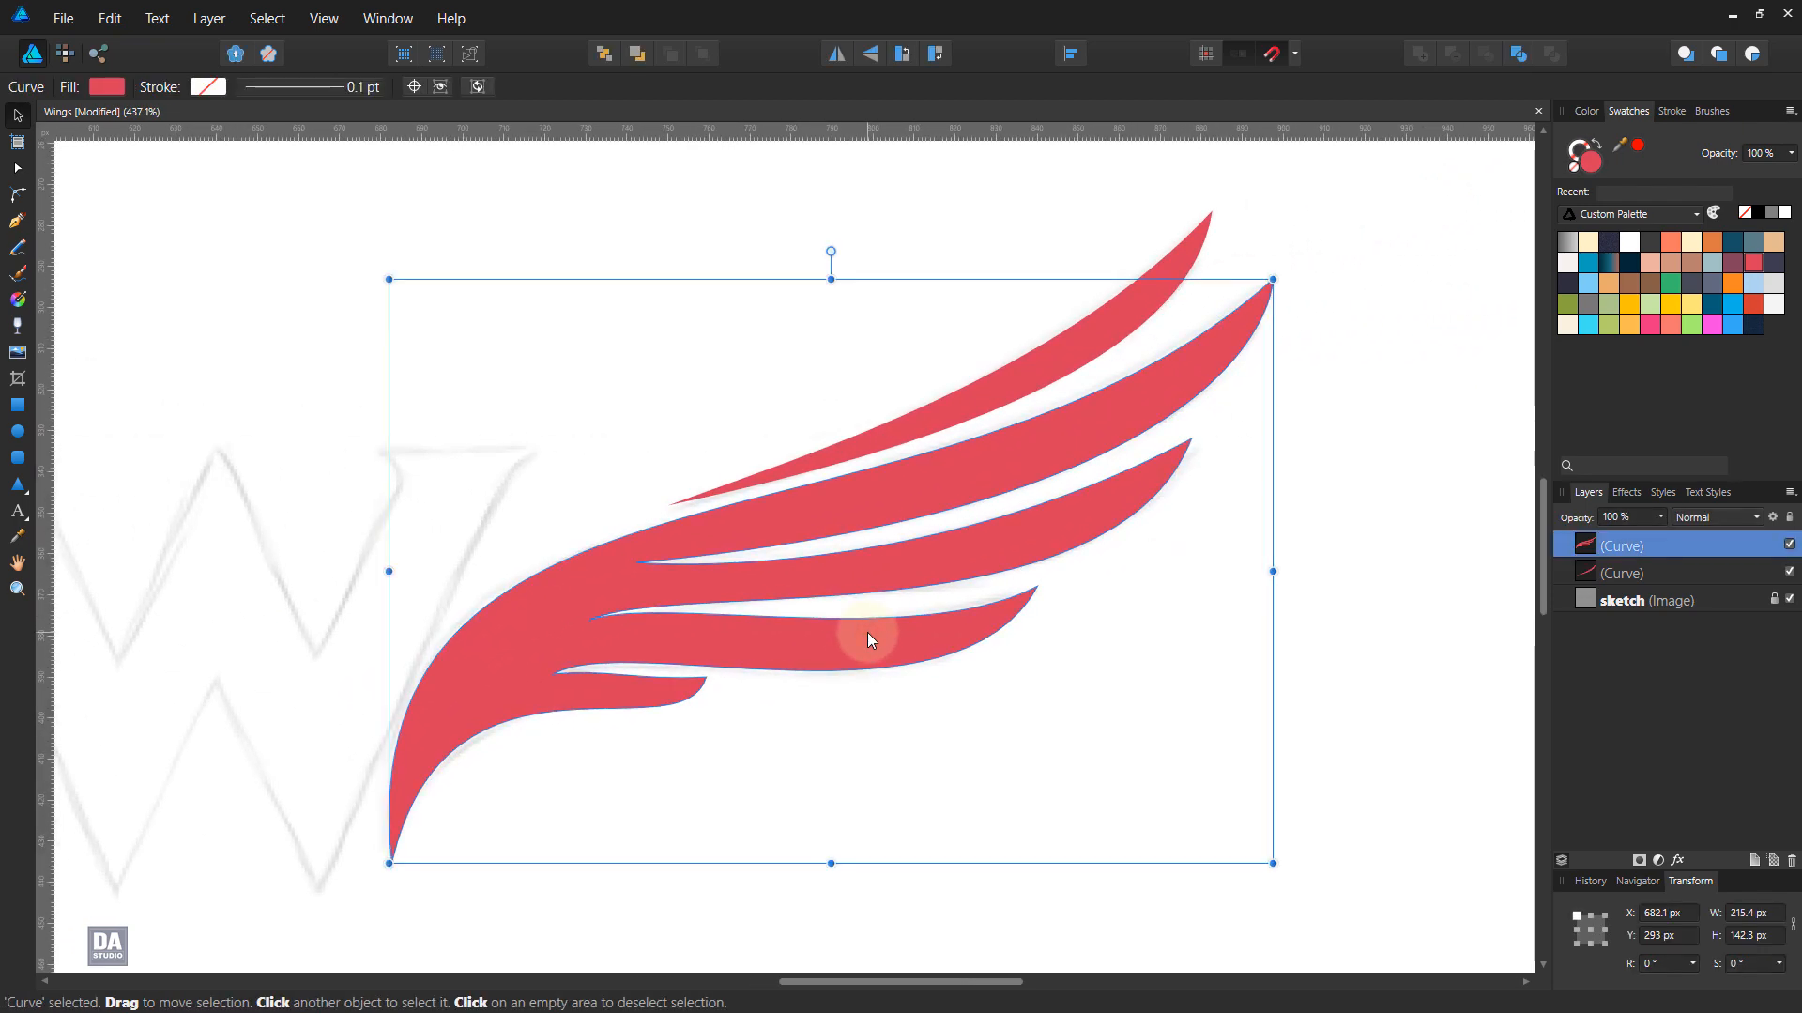
{"action": "double_click", "coordinate": [873, 630]}
{"action": "left_click", "coordinate": [1037, 586]}
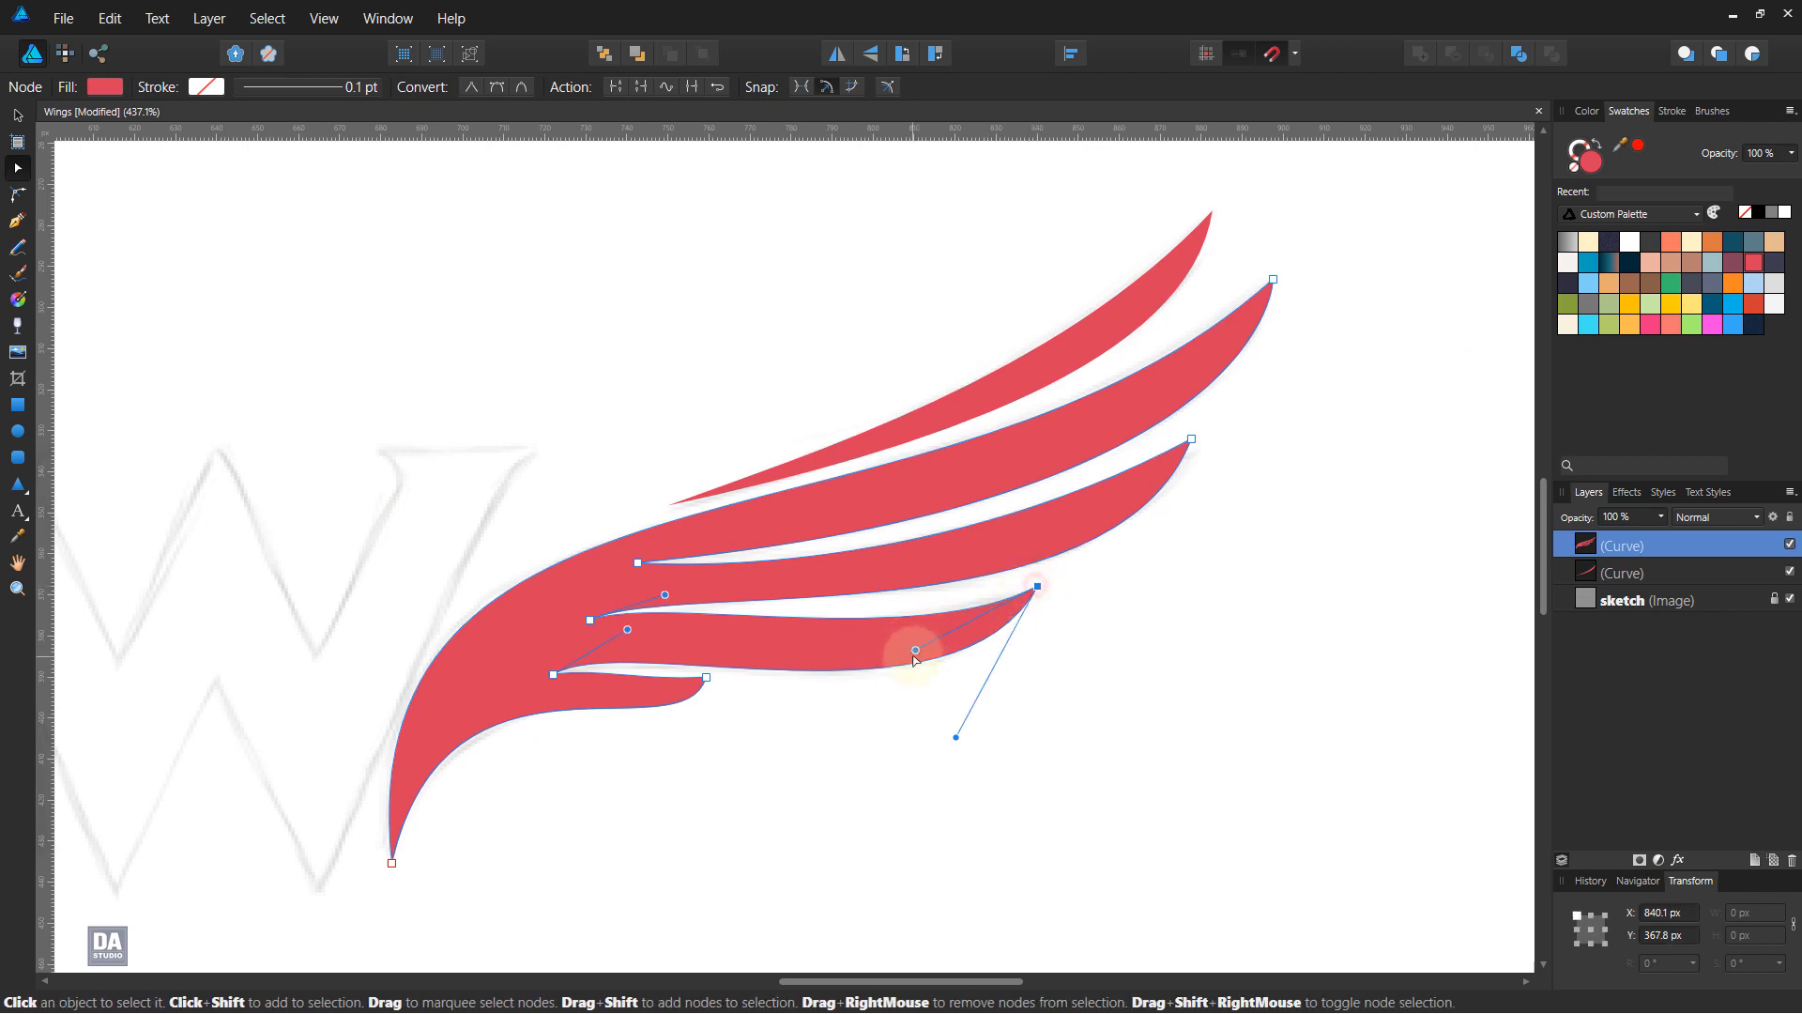
{"action": "left_click_drag", "start_coordinate": [915, 657], "coordinate": [890, 643]}
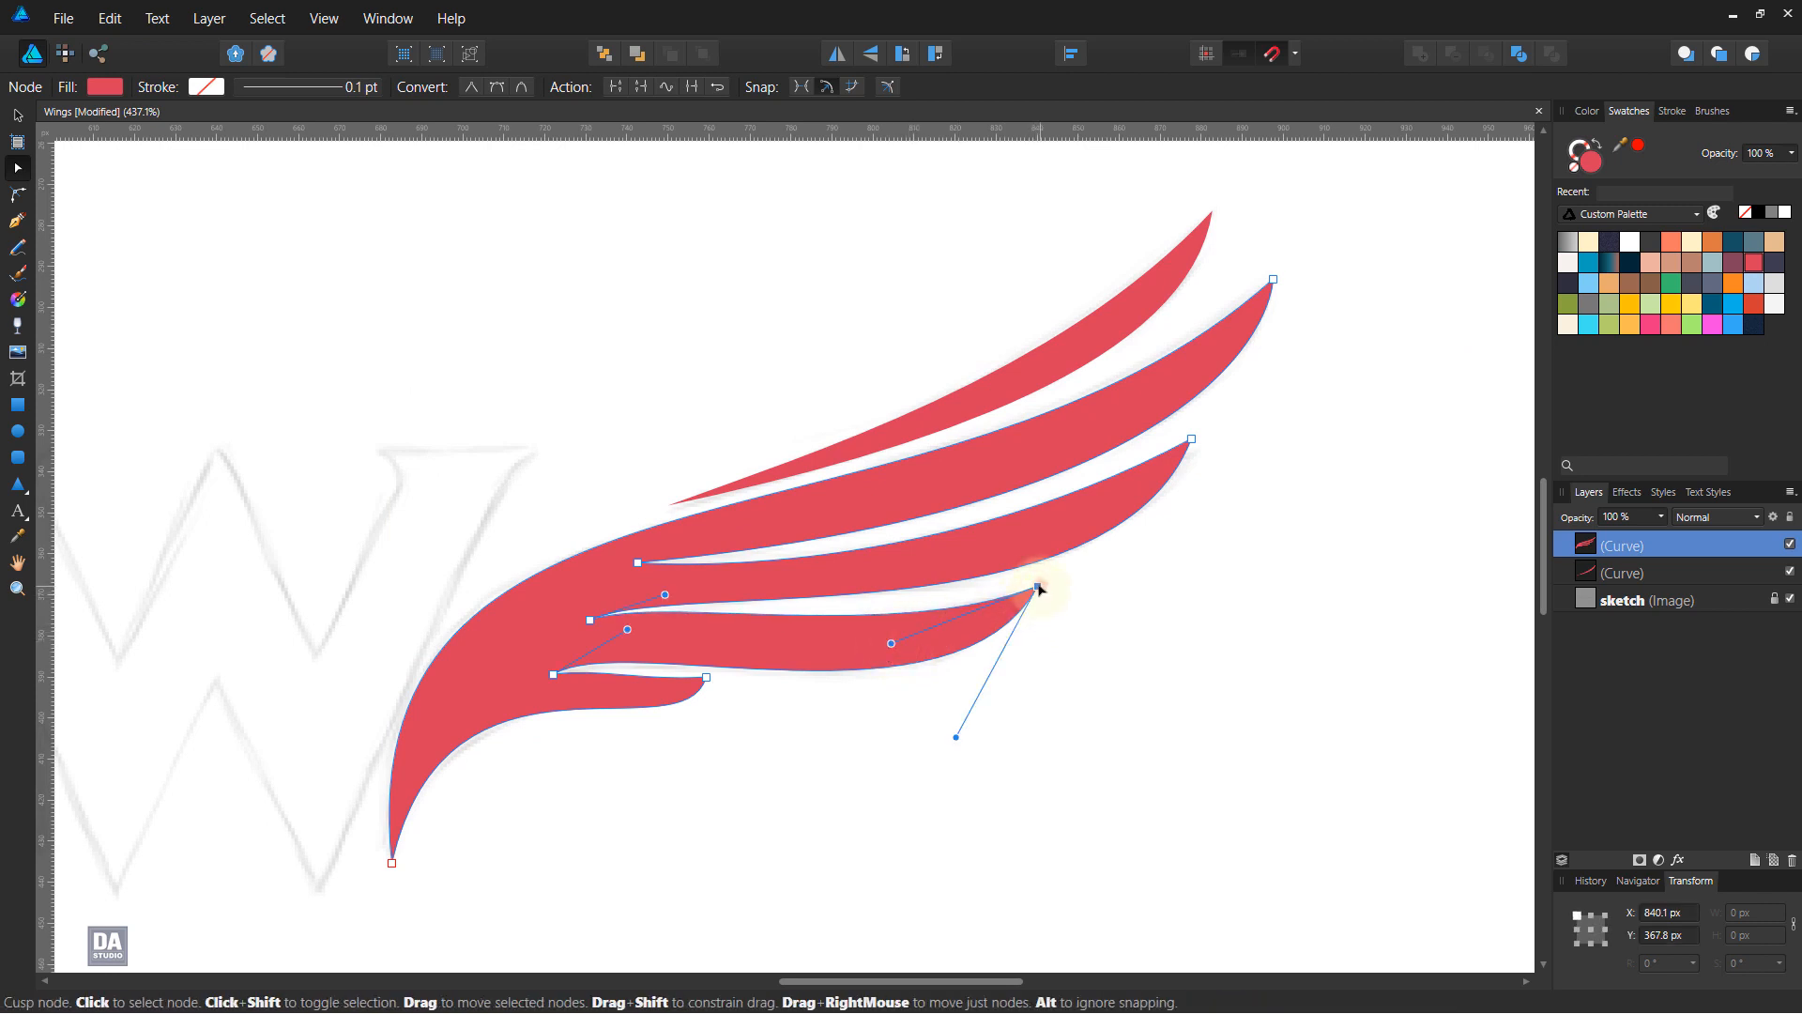
{"action": "left_click_drag", "start_coordinate": [1038, 589], "coordinate": [1042, 575]}
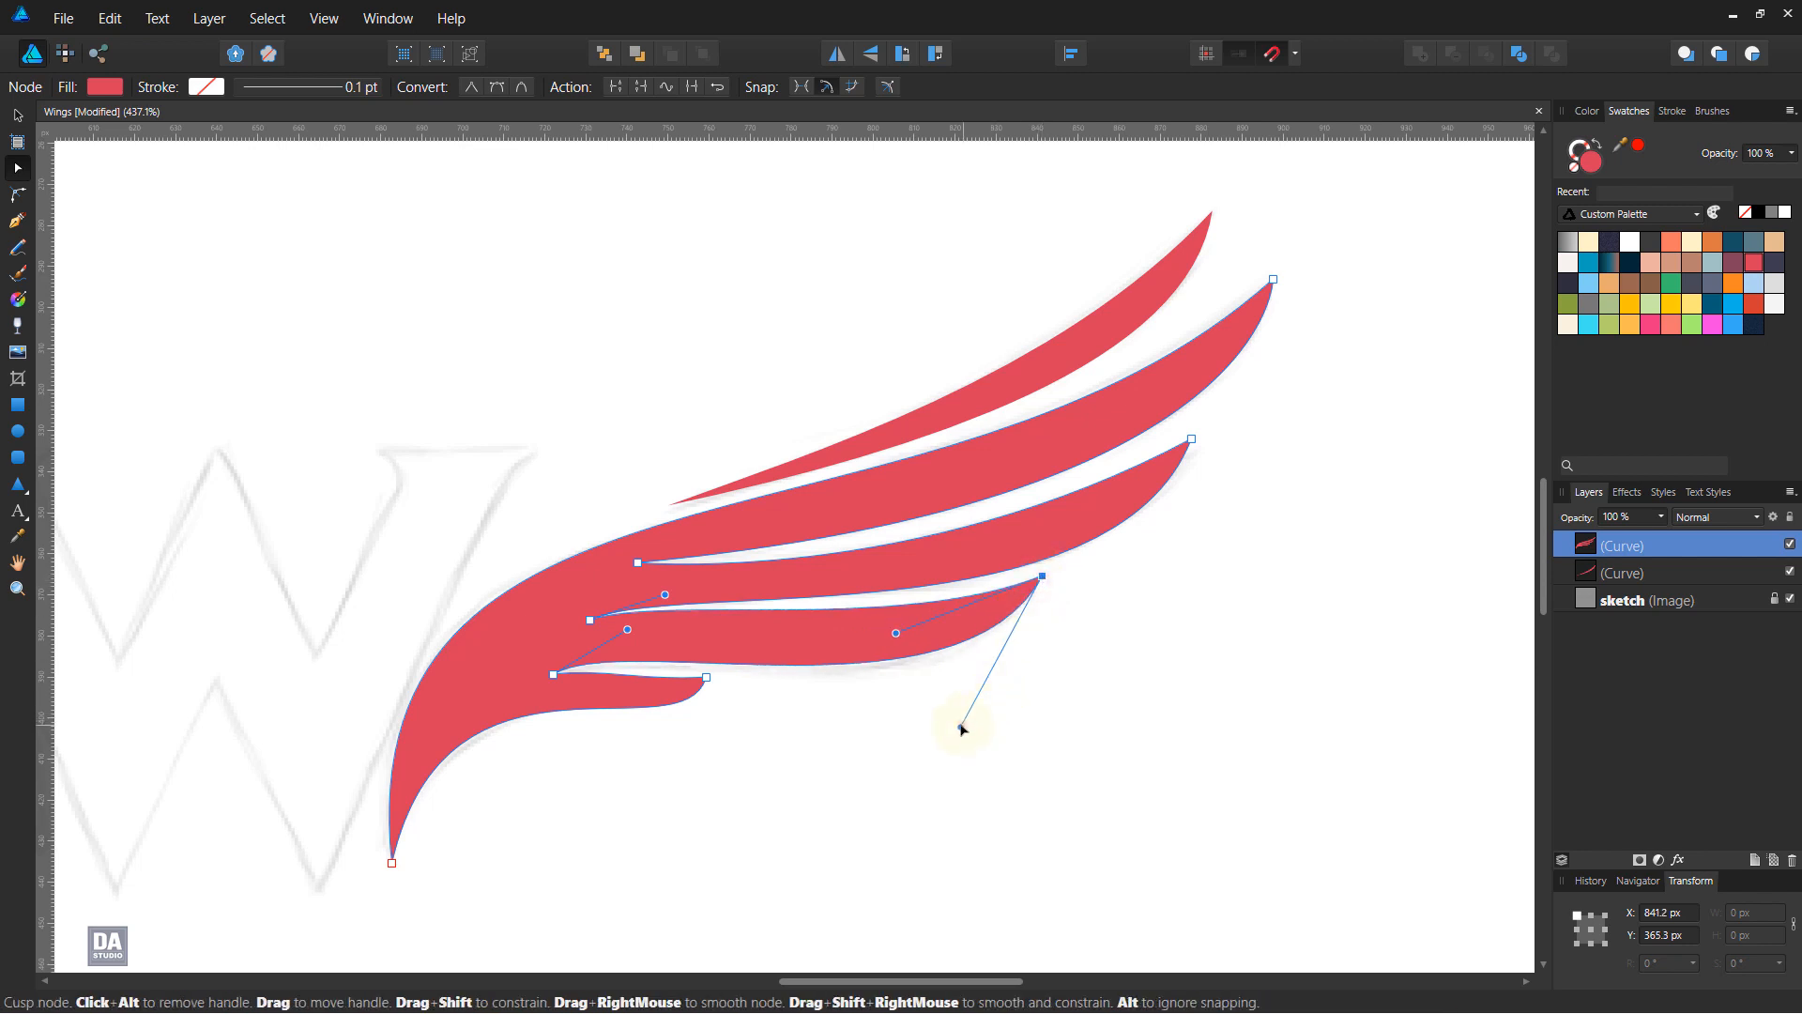
{"action": "left_click_drag", "start_coordinate": [961, 727], "coordinate": [952, 743]}
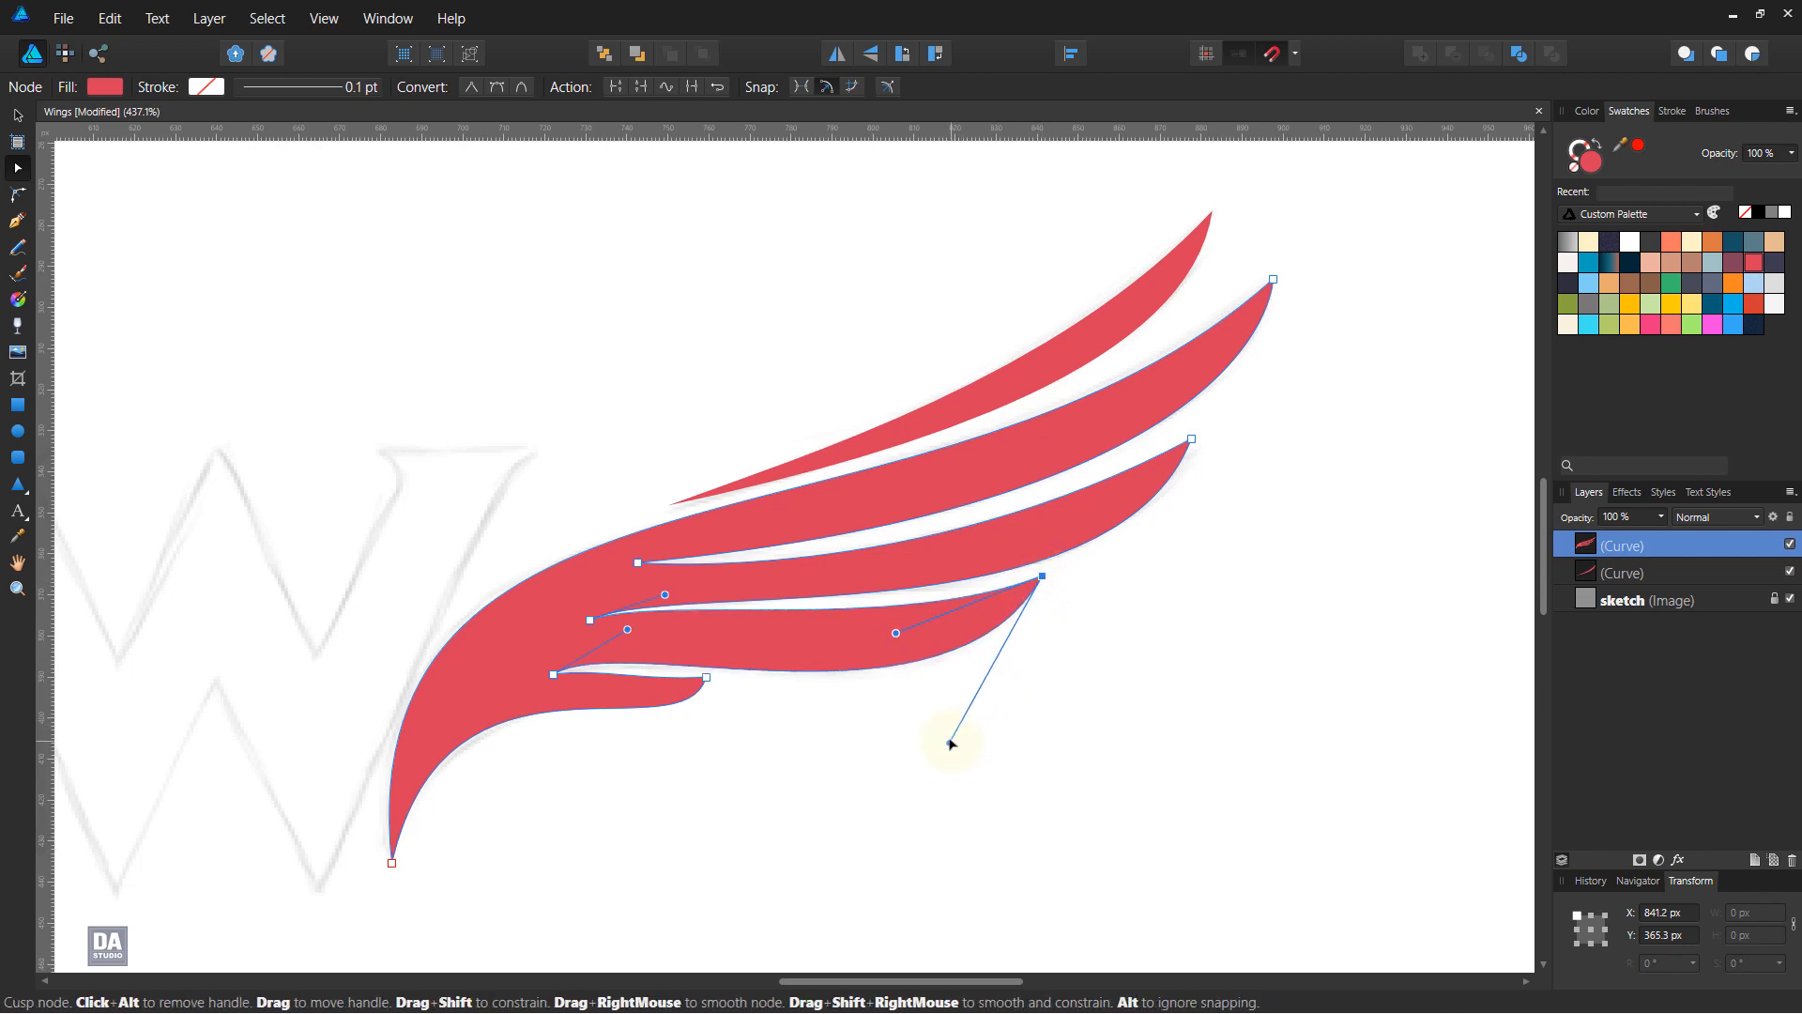
{"action": "left_click_drag", "start_coordinate": [895, 633], "coordinate": [892, 640]}
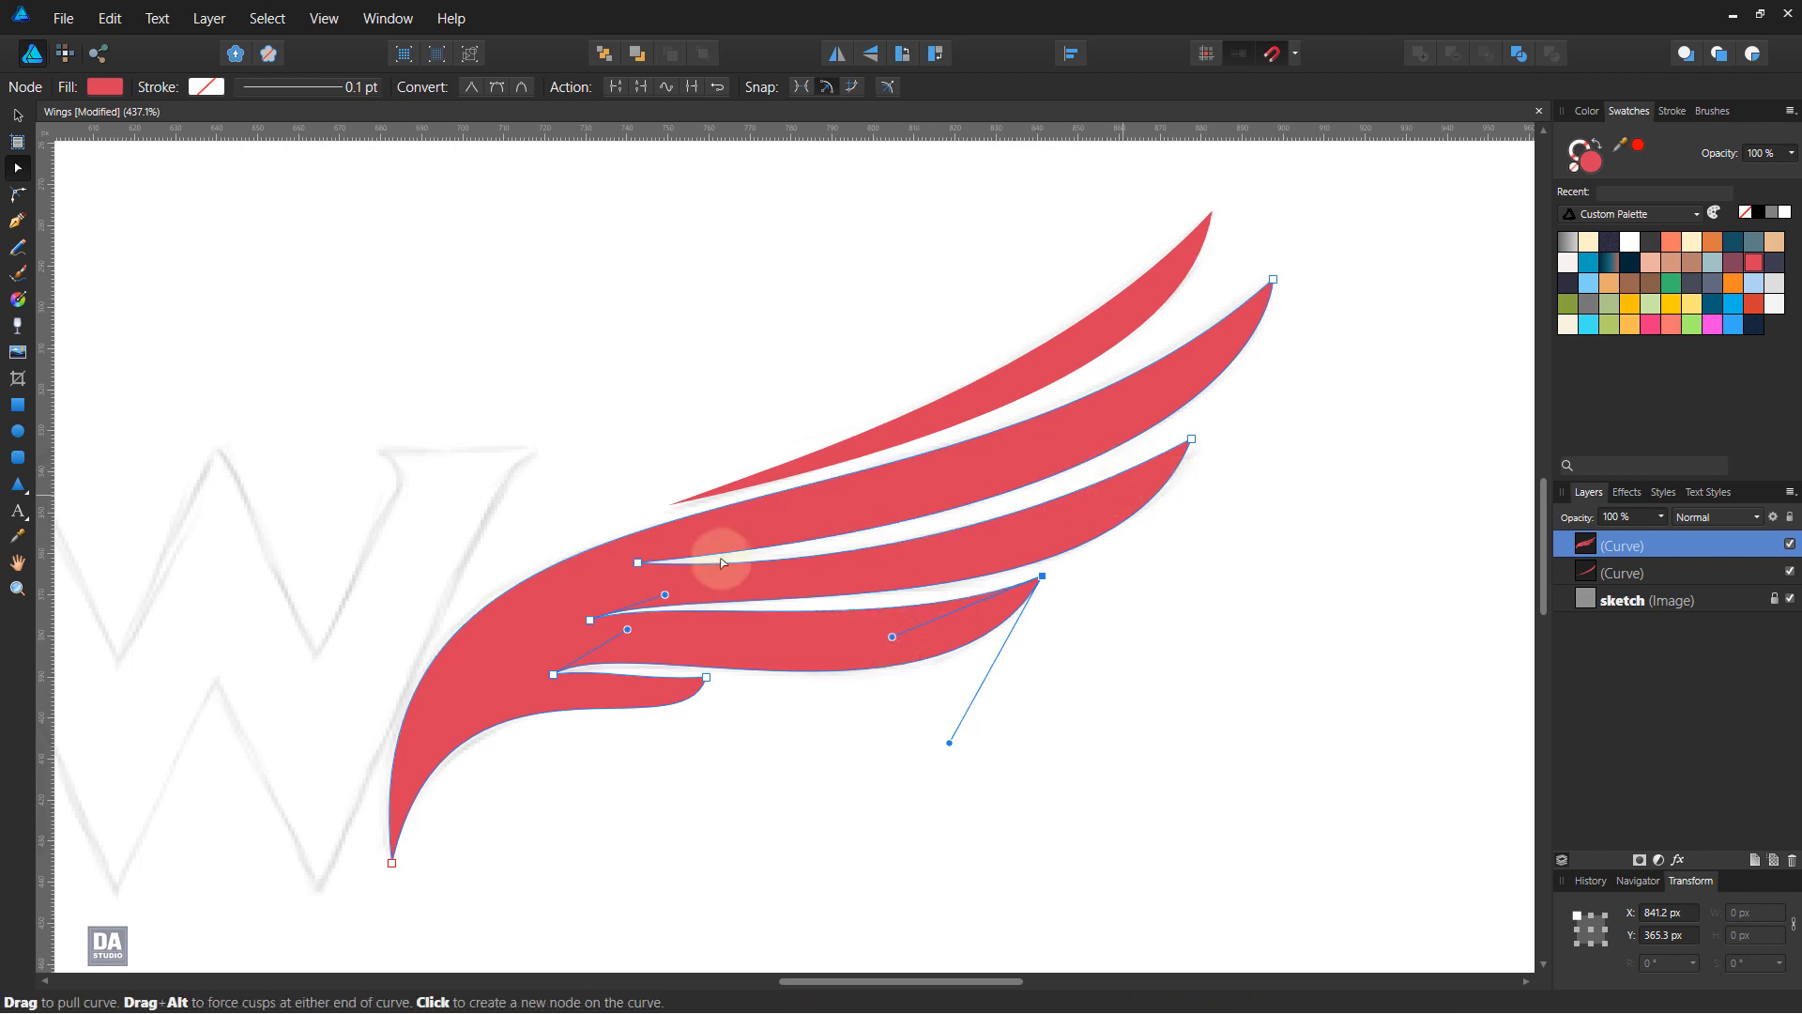
Refine the curvature of the third feather's upper edge by adjusting its handle, and deselect the curve.
{"action": "left_click", "coordinate": [638, 562]}
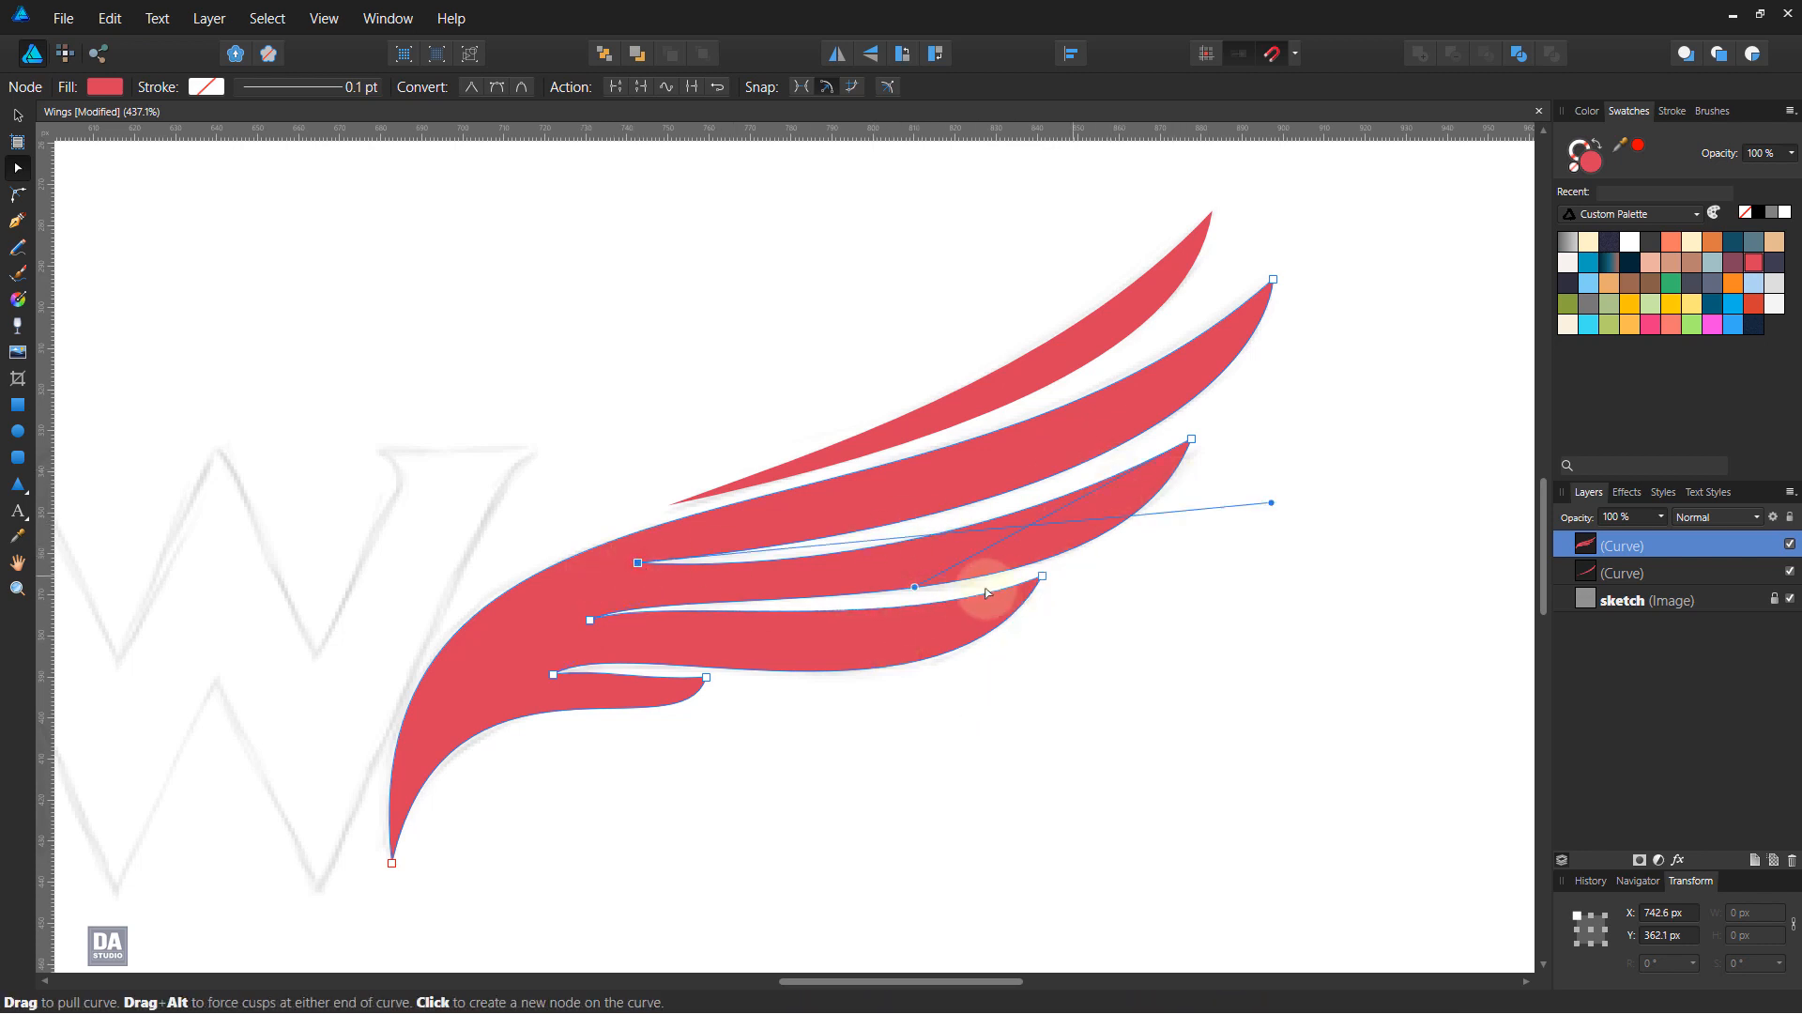
{"action": "left_click_drag", "start_coordinate": [916, 584], "coordinate": [956, 575]}
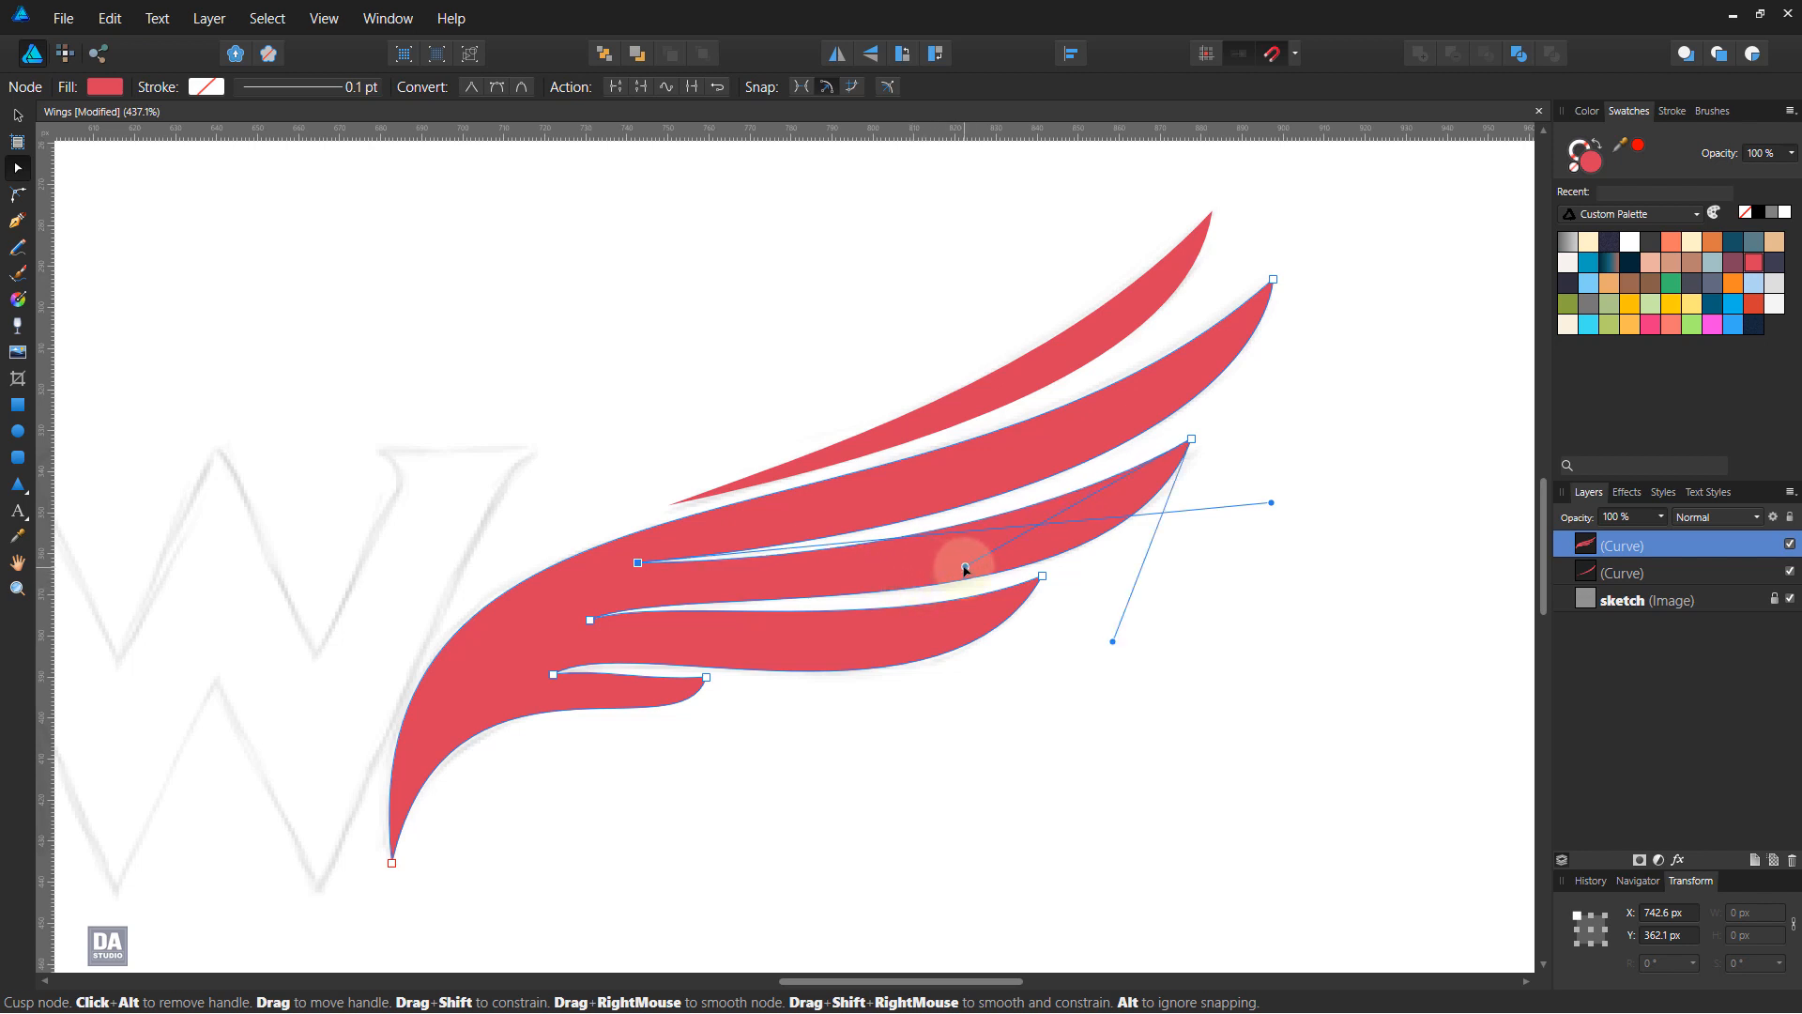
{"action": "left_click", "coordinate": [1237, 556]}
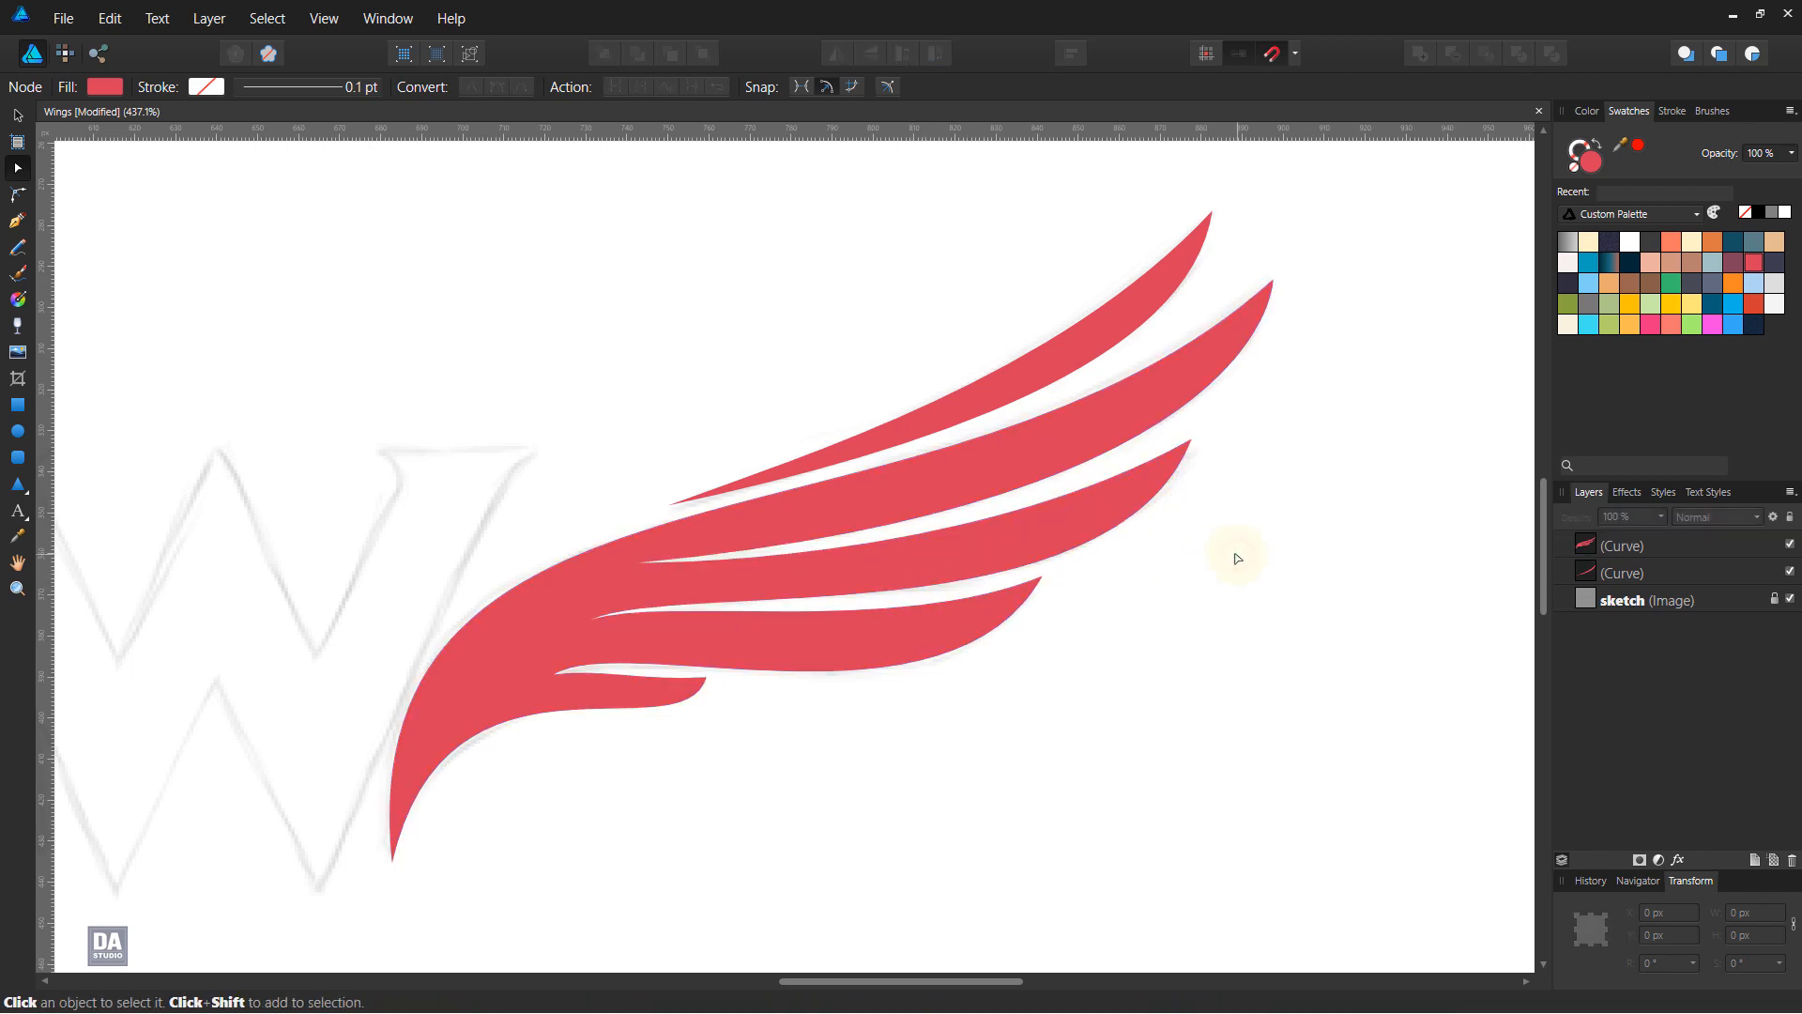
Reshape the smallest bottom feather's upper edge by adjusting the handle at the lowest inner notch.
{"action": "scroll", "coordinate": [524, 652], "scroll_direction": "down", "scroll_amount": 3}
{"action": "key", "text": "space"}
{"action": "left_click_drag", "start_coordinate": [396, 646], "coordinate": [644, 639]}
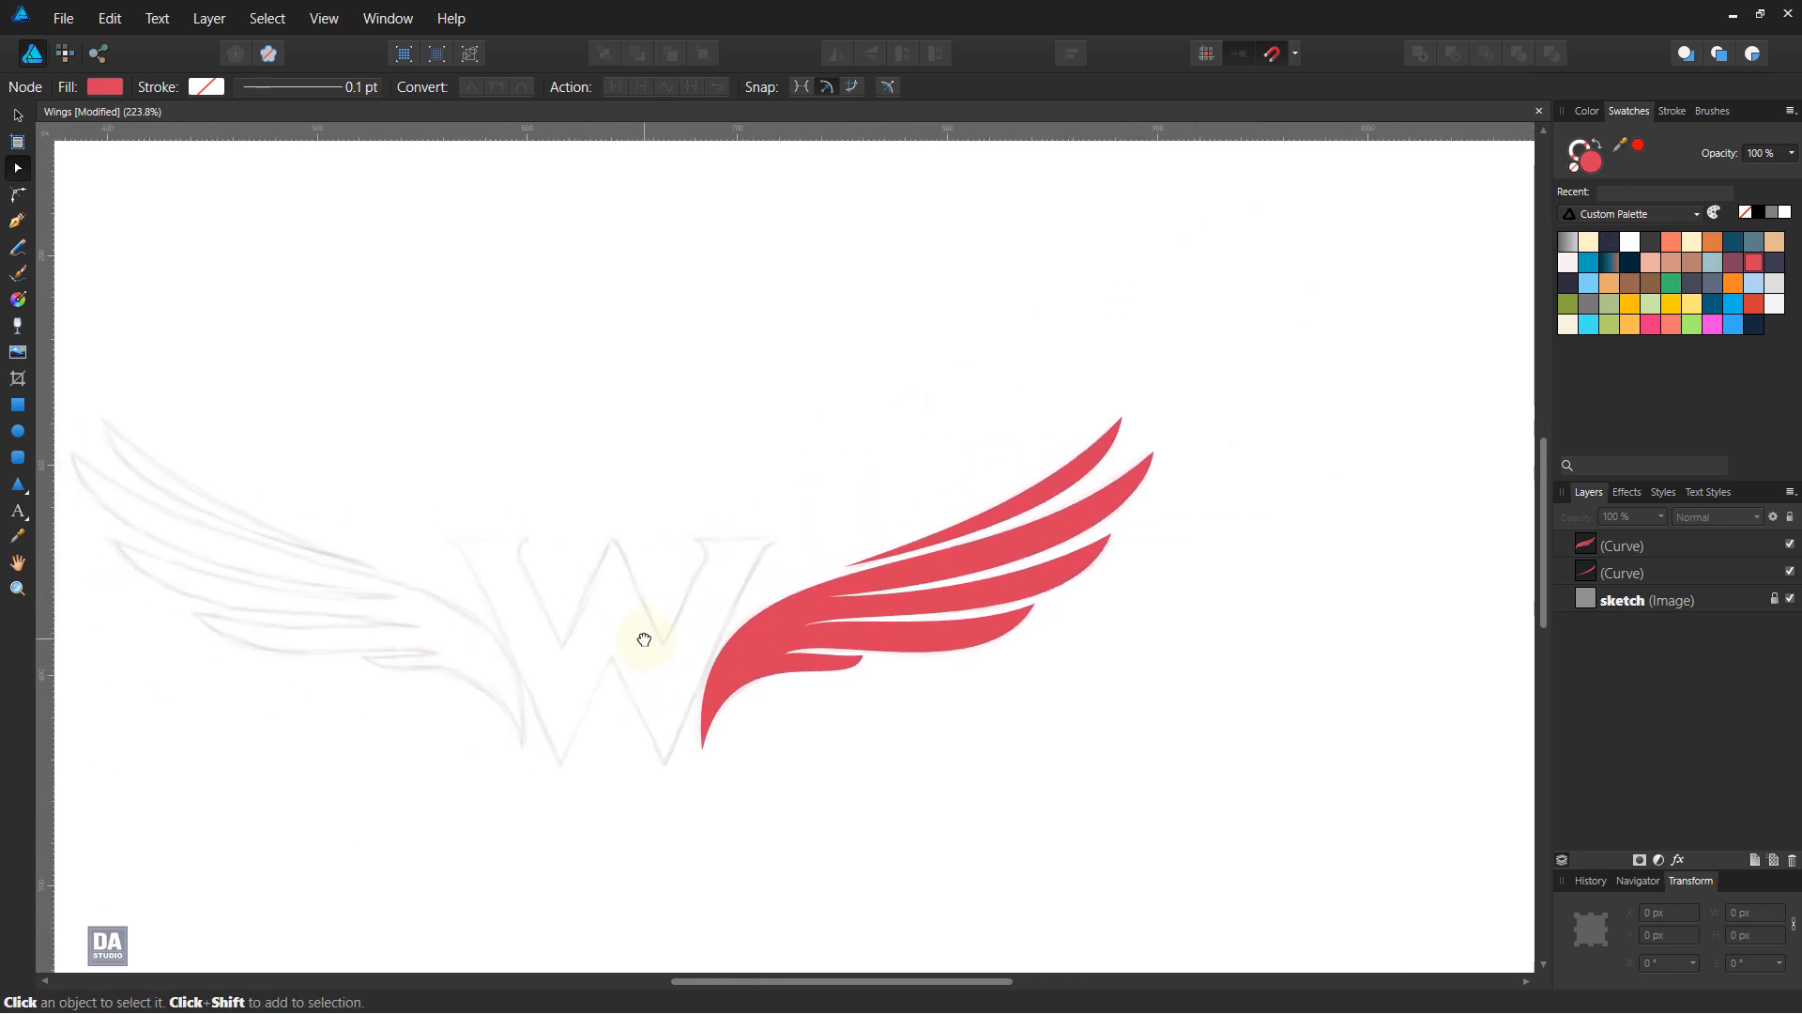
{"action": "scroll", "coordinate": [836, 691], "scroll_direction": "up", "scroll_amount": 5}
{"action": "left_click", "coordinate": [764, 622]}
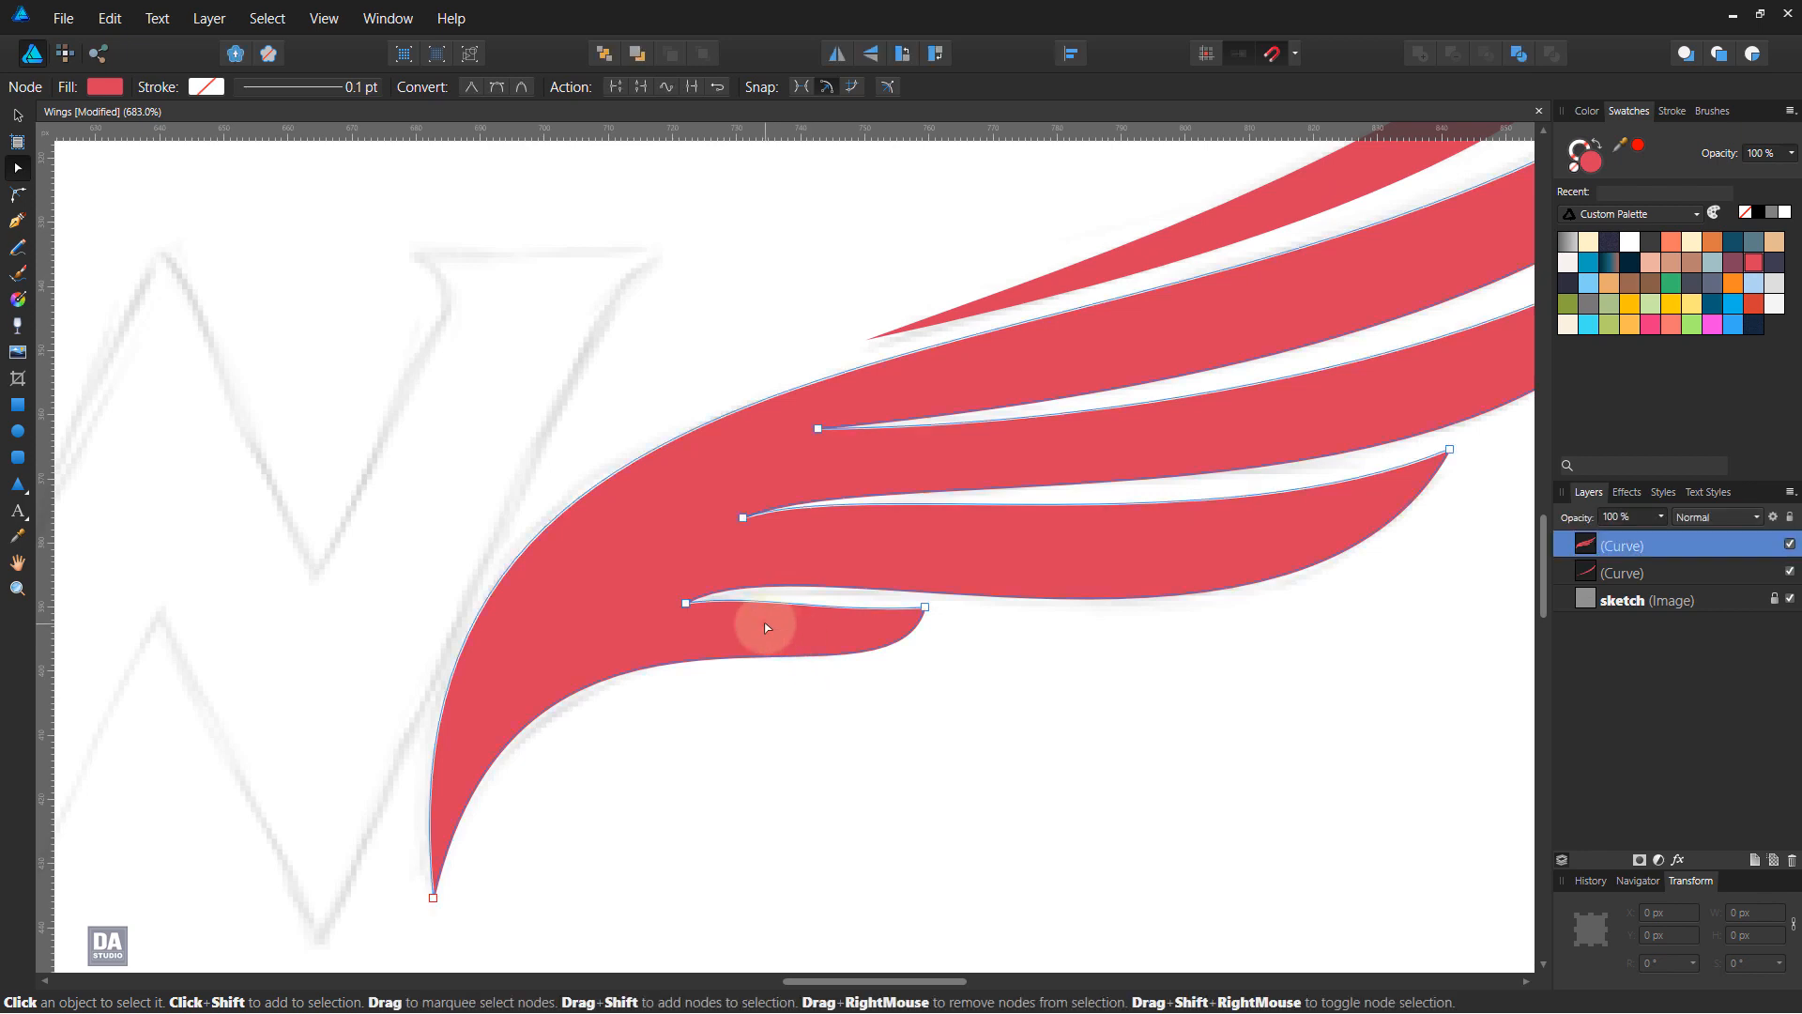
{"action": "left_click", "coordinate": [686, 602]}
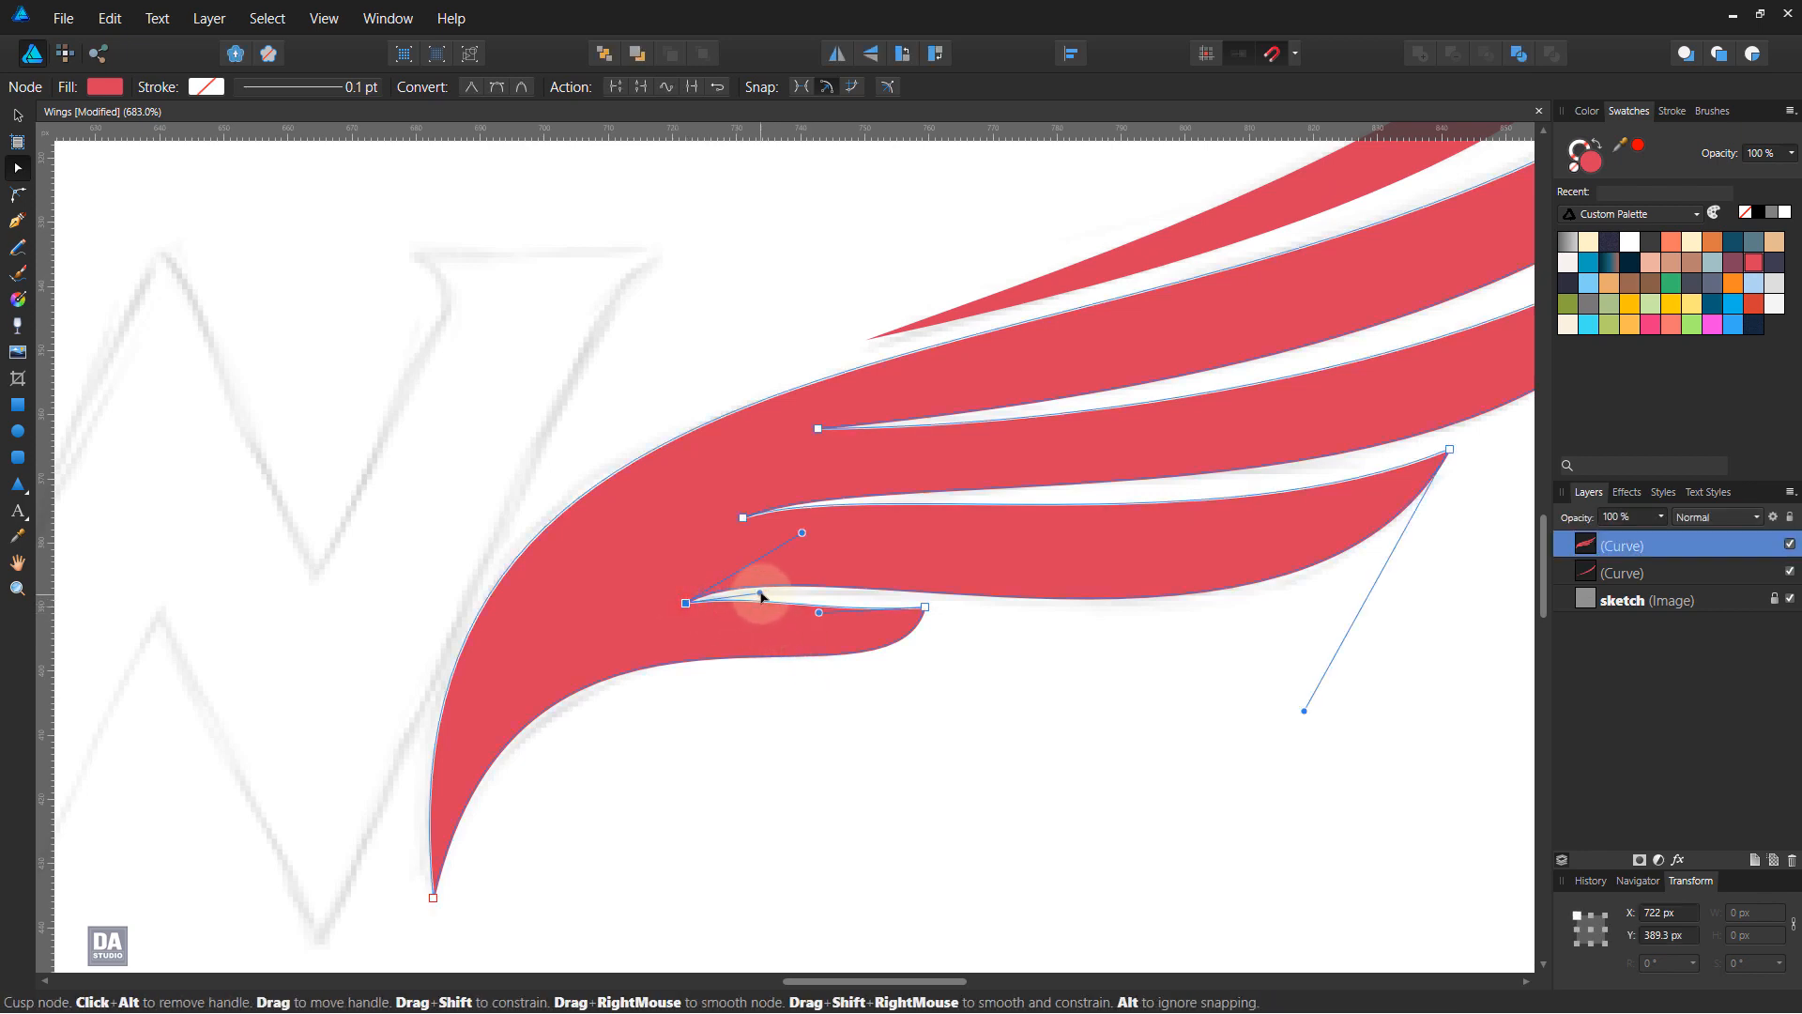
{"action": "left_click_drag", "start_coordinate": [768, 589], "coordinate": [841, 628]}
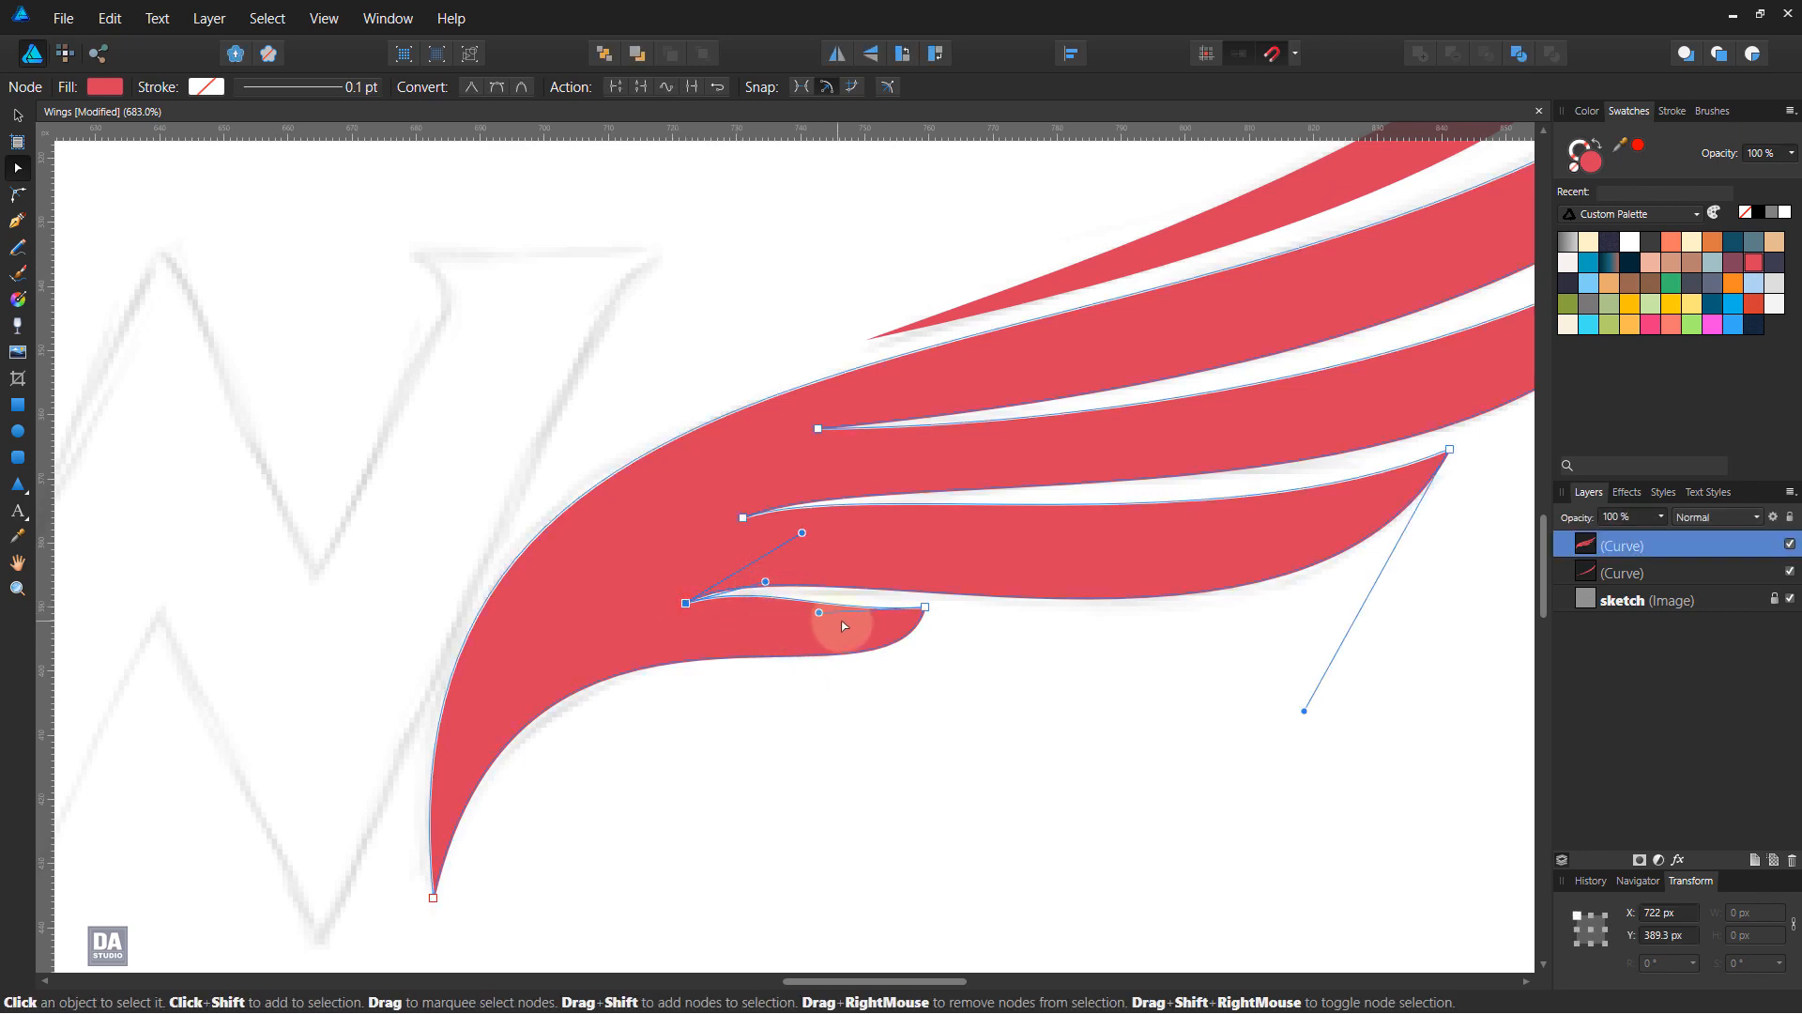
{"action": "left_click", "coordinate": [933, 764]}
Group the two filled wing curves into one object.
{"action": "scroll", "coordinate": [520, 721], "scroll_direction": "down", "scroll_amount": 4}
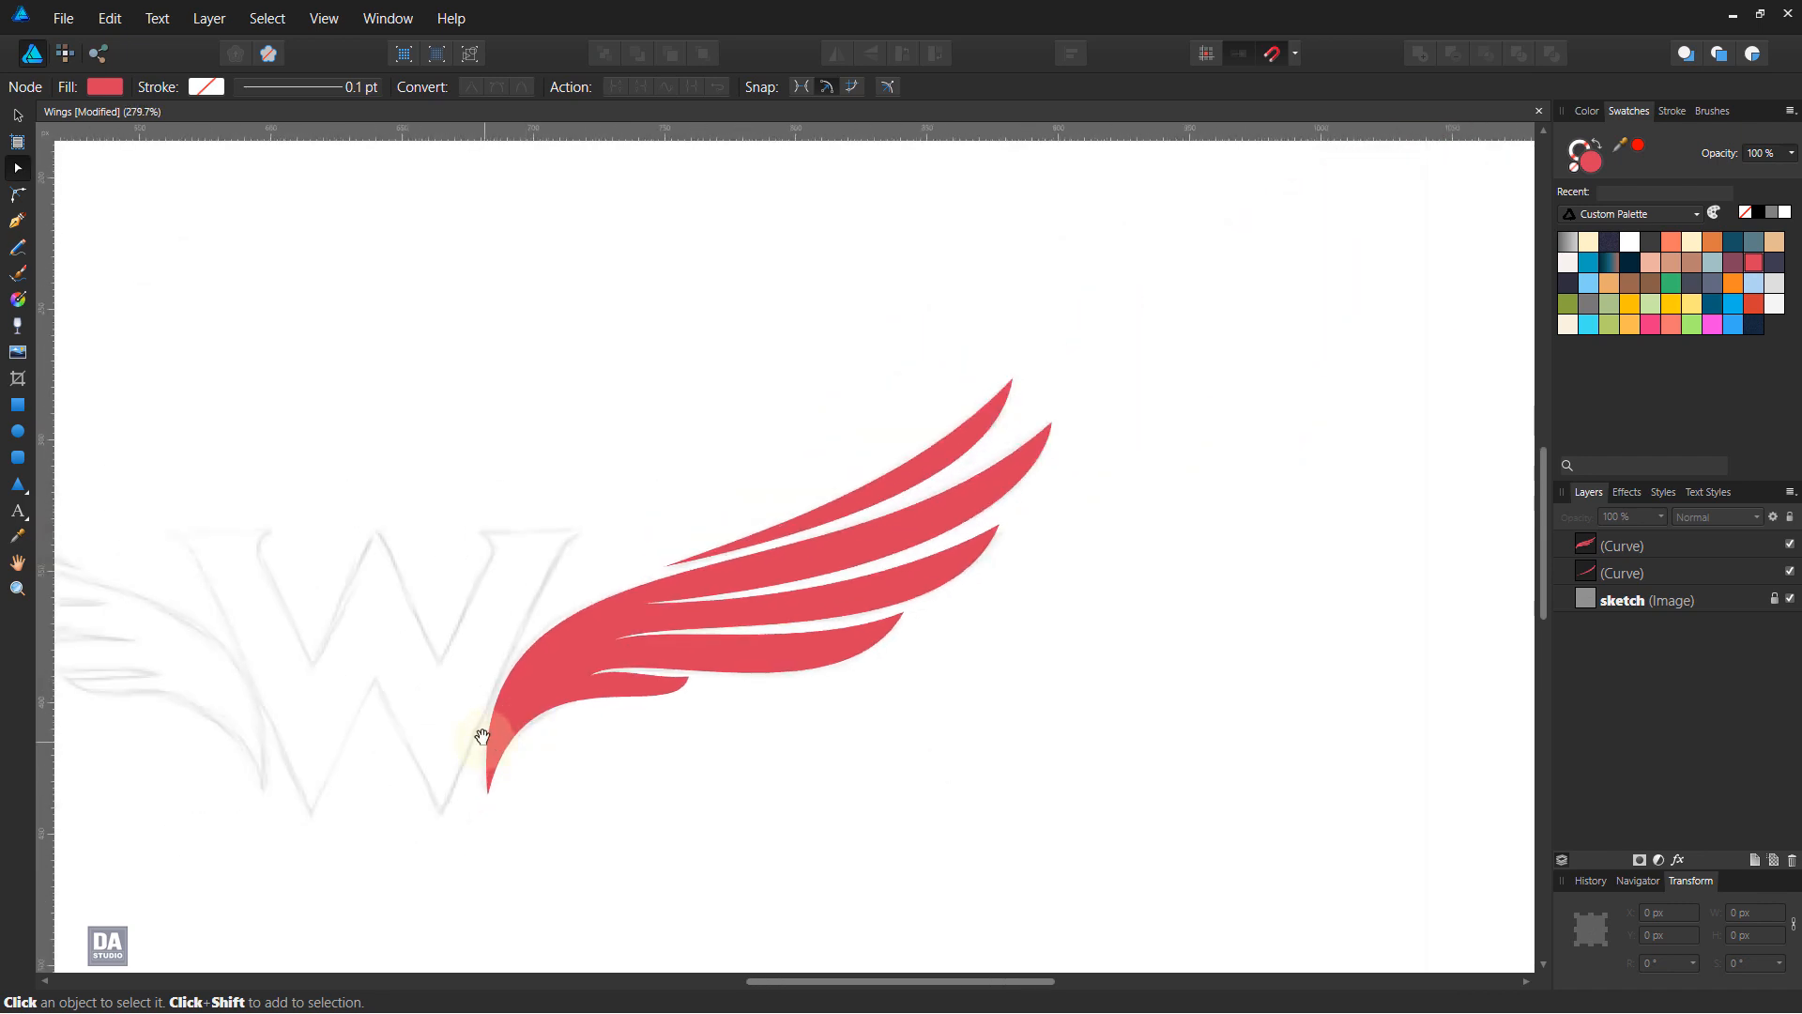
{"action": "mouse_move", "coordinate": [482, 737]}
{"action": "left_mouse_down"}
{"action": "mouse_move", "coordinate": [547, 685]}
{"action": "mouse_move", "coordinate": [696, 648]}
{"action": "mouse_move", "coordinate": [684, 623]}
{"action": "mouse_move", "coordinate": [764, 611]}
{"action": "left_mouse_up"}
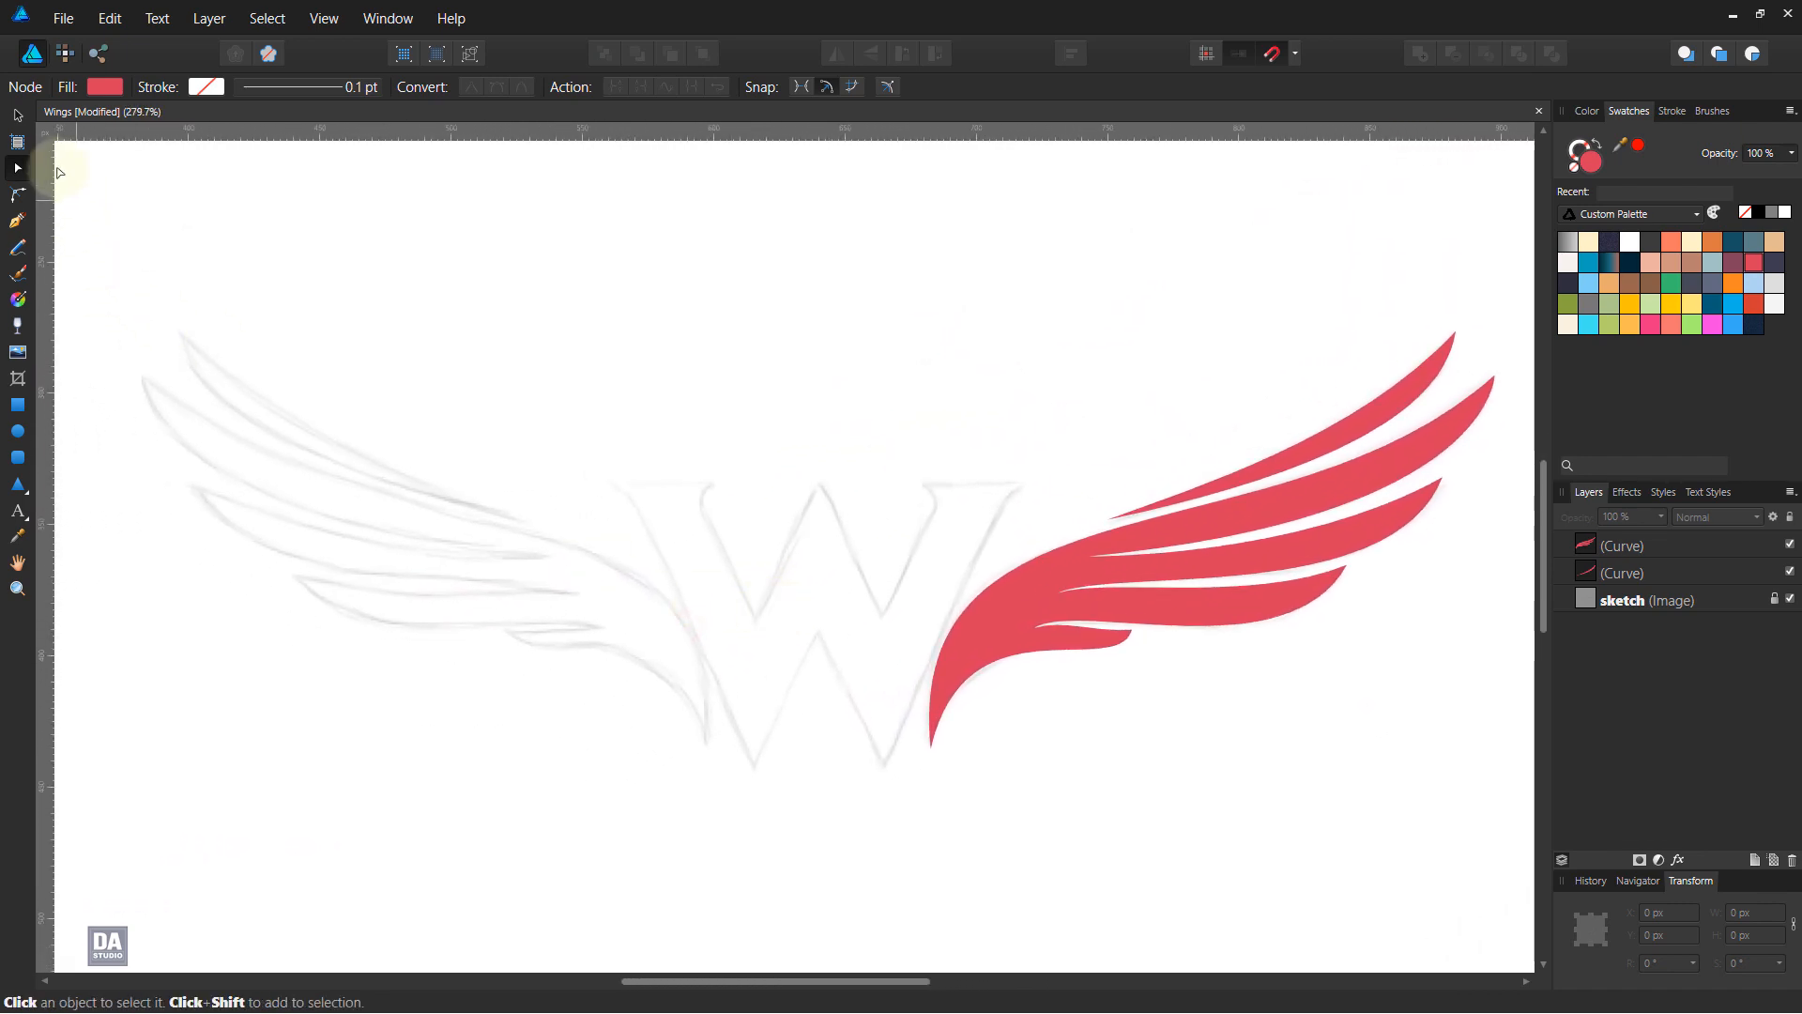
{"action": "left_click", "coordinate": [17, 114]}
{"action": "left_click", "coordinate": [1633, 545]}
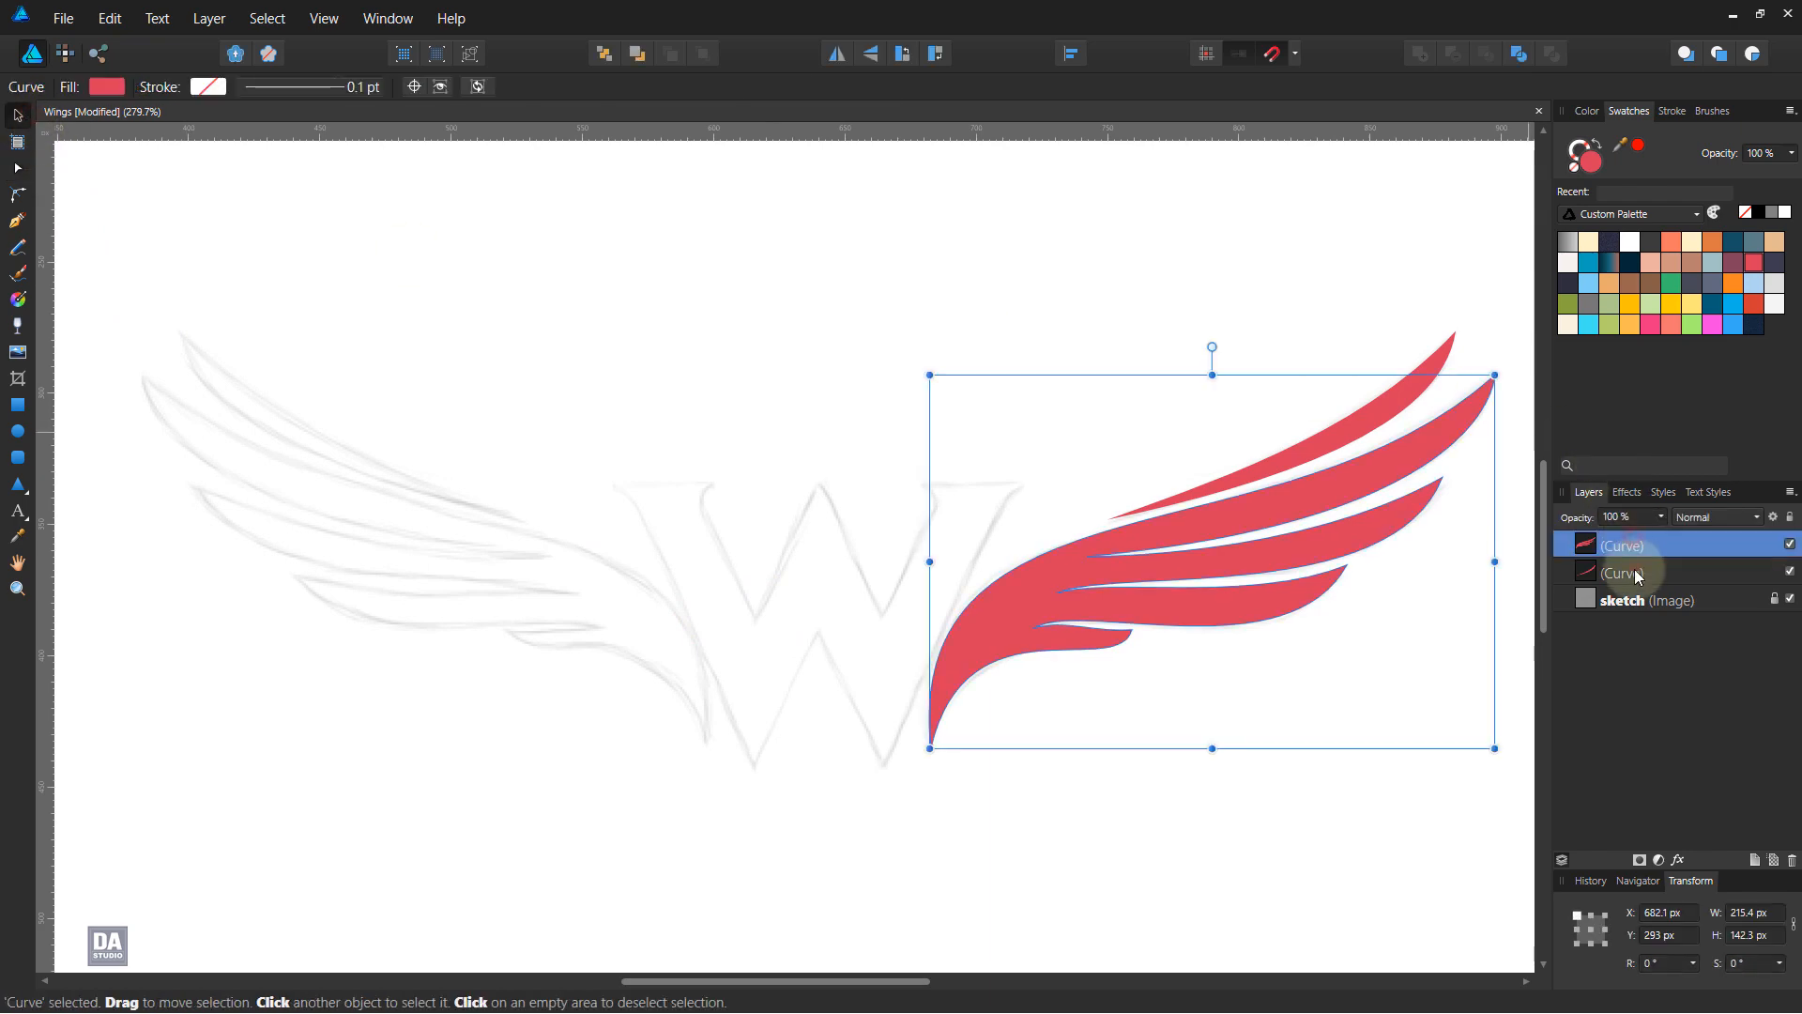
{"action": "left_click", "coordinate": [1635, 569], "text": "shift"}
{"action": "right_click", "coordinate": [1635, 569]}
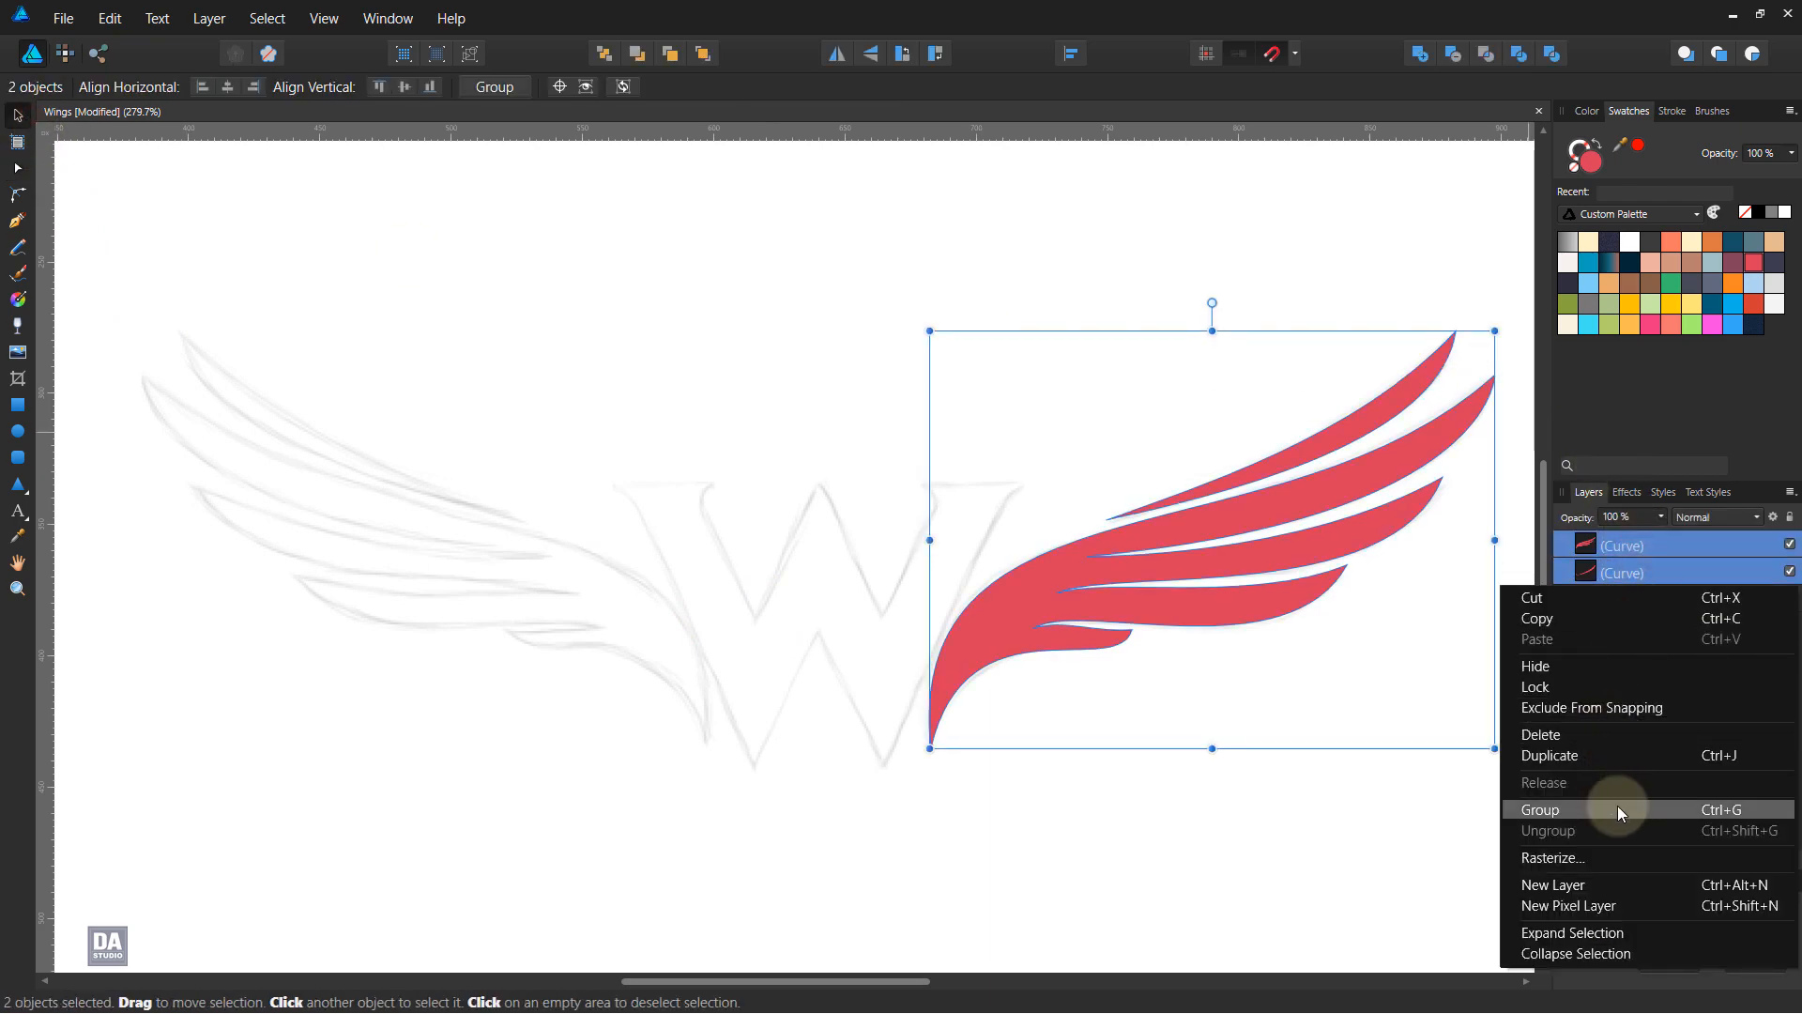
{"action": "left_click", "coordinate": [1618, 807]}
Duplicate the wing group and flip the copy horizontally.
{"action": "right_click", "coordinate": [1628, 552]}
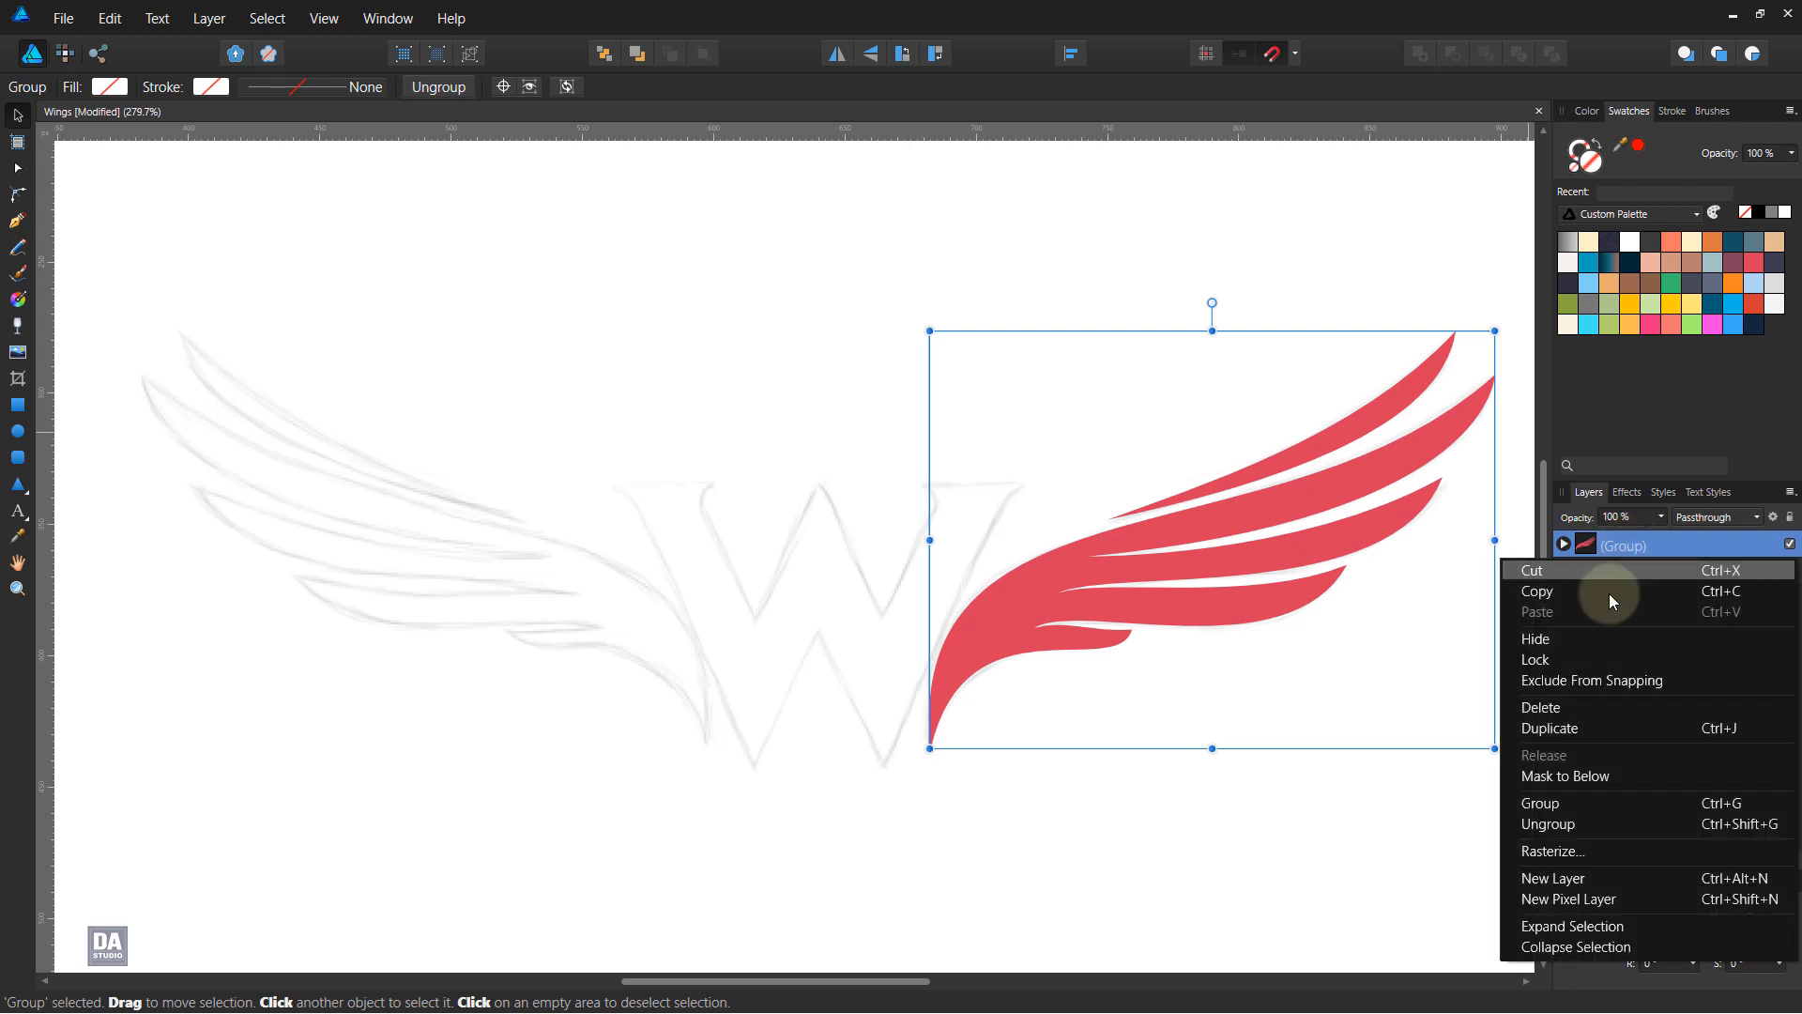
{"action": "left_click", "coordinate": [1603, 730]}
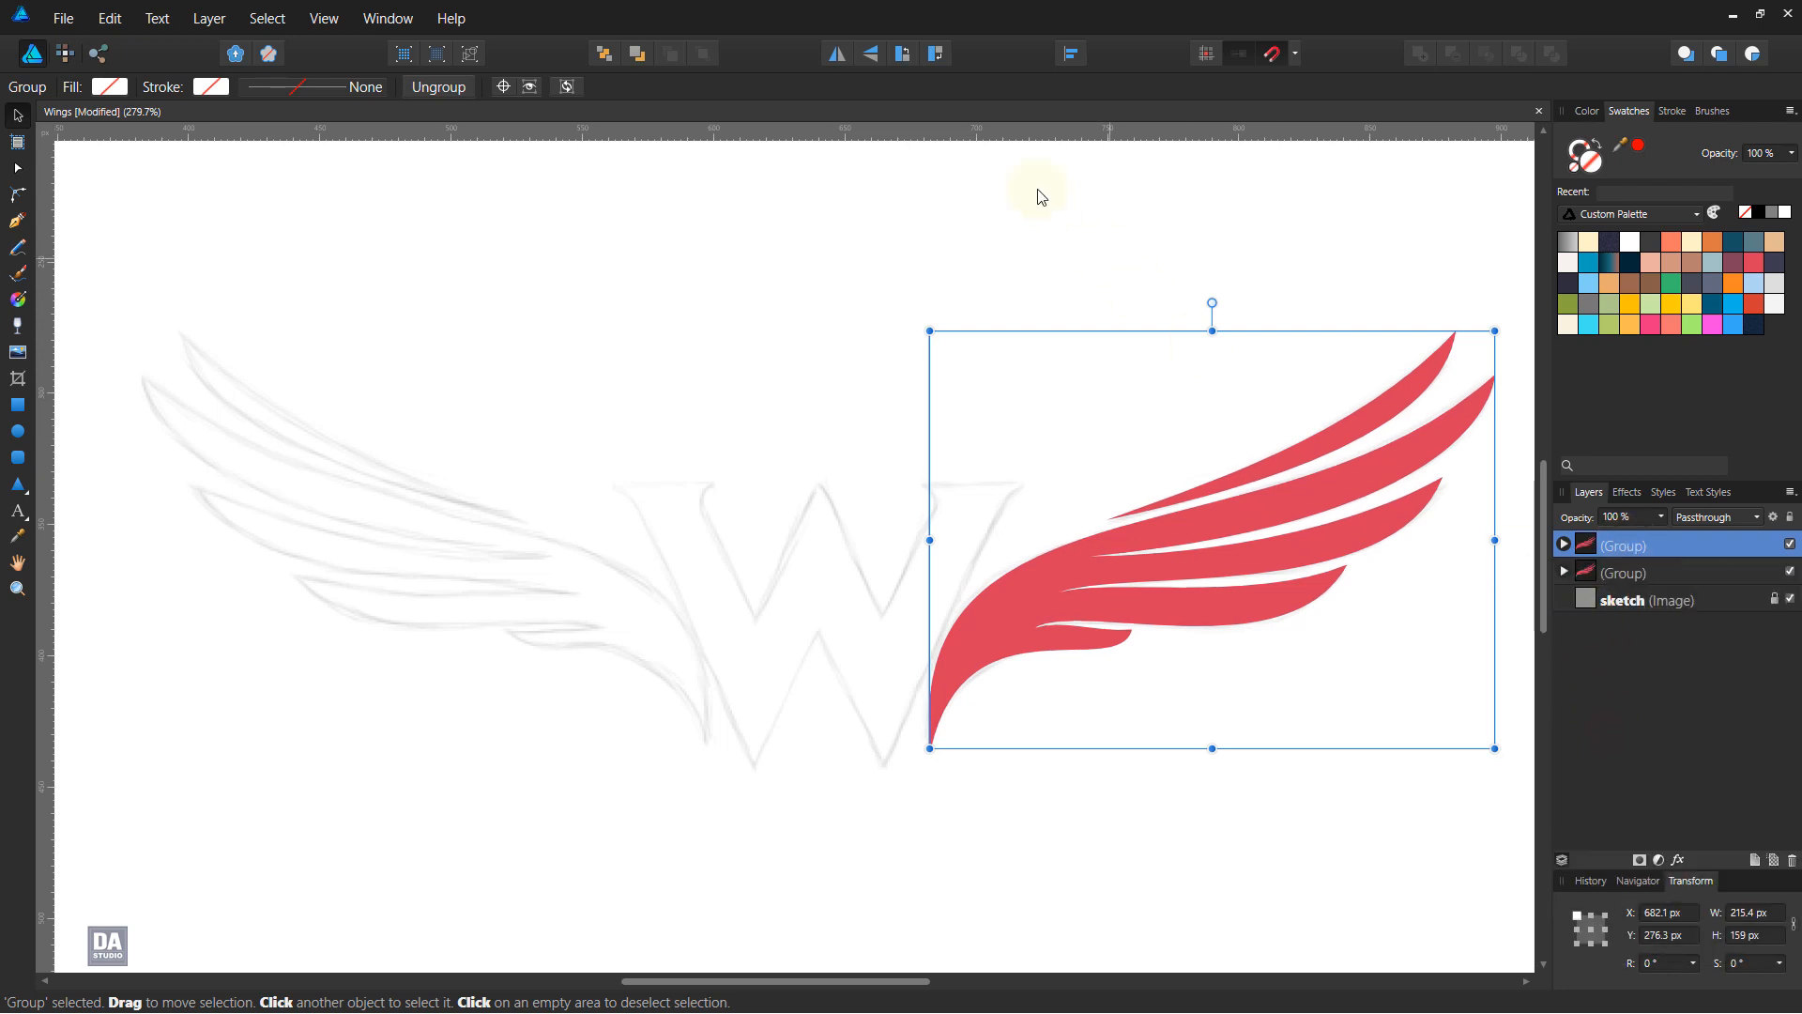
{"action": "left_click", "coordinate": [844, 59]}
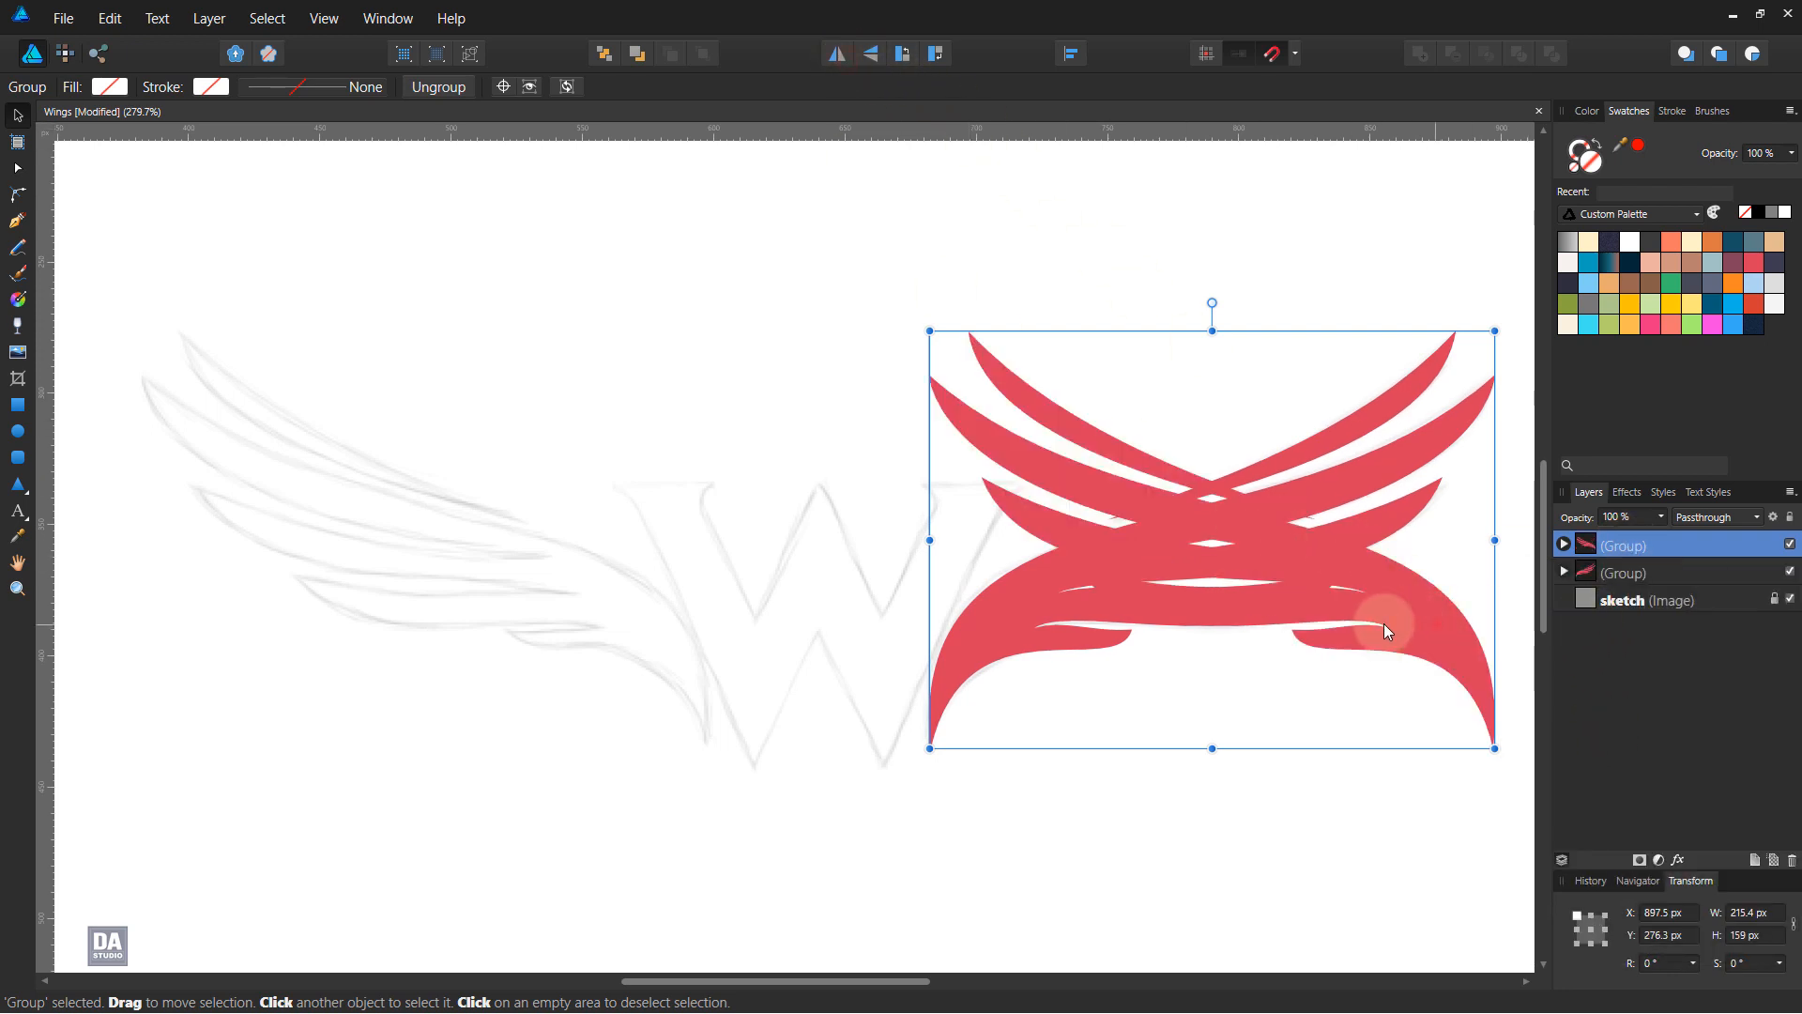
Move the flipped wing copy over the sketched wing on the other side of the W, and deselect it.
{"action": "left_click_drag", "start_coordinate": [1383, 623], "coordinate": [454, 575]}
{"action": "left_click", "coordinate": [913, 784]}
{"action": "key", "text": "ctrl+space"}
{"action": "left_click_drag", "start_coordinate": [808, 692], "coordinate": [791, 673]}
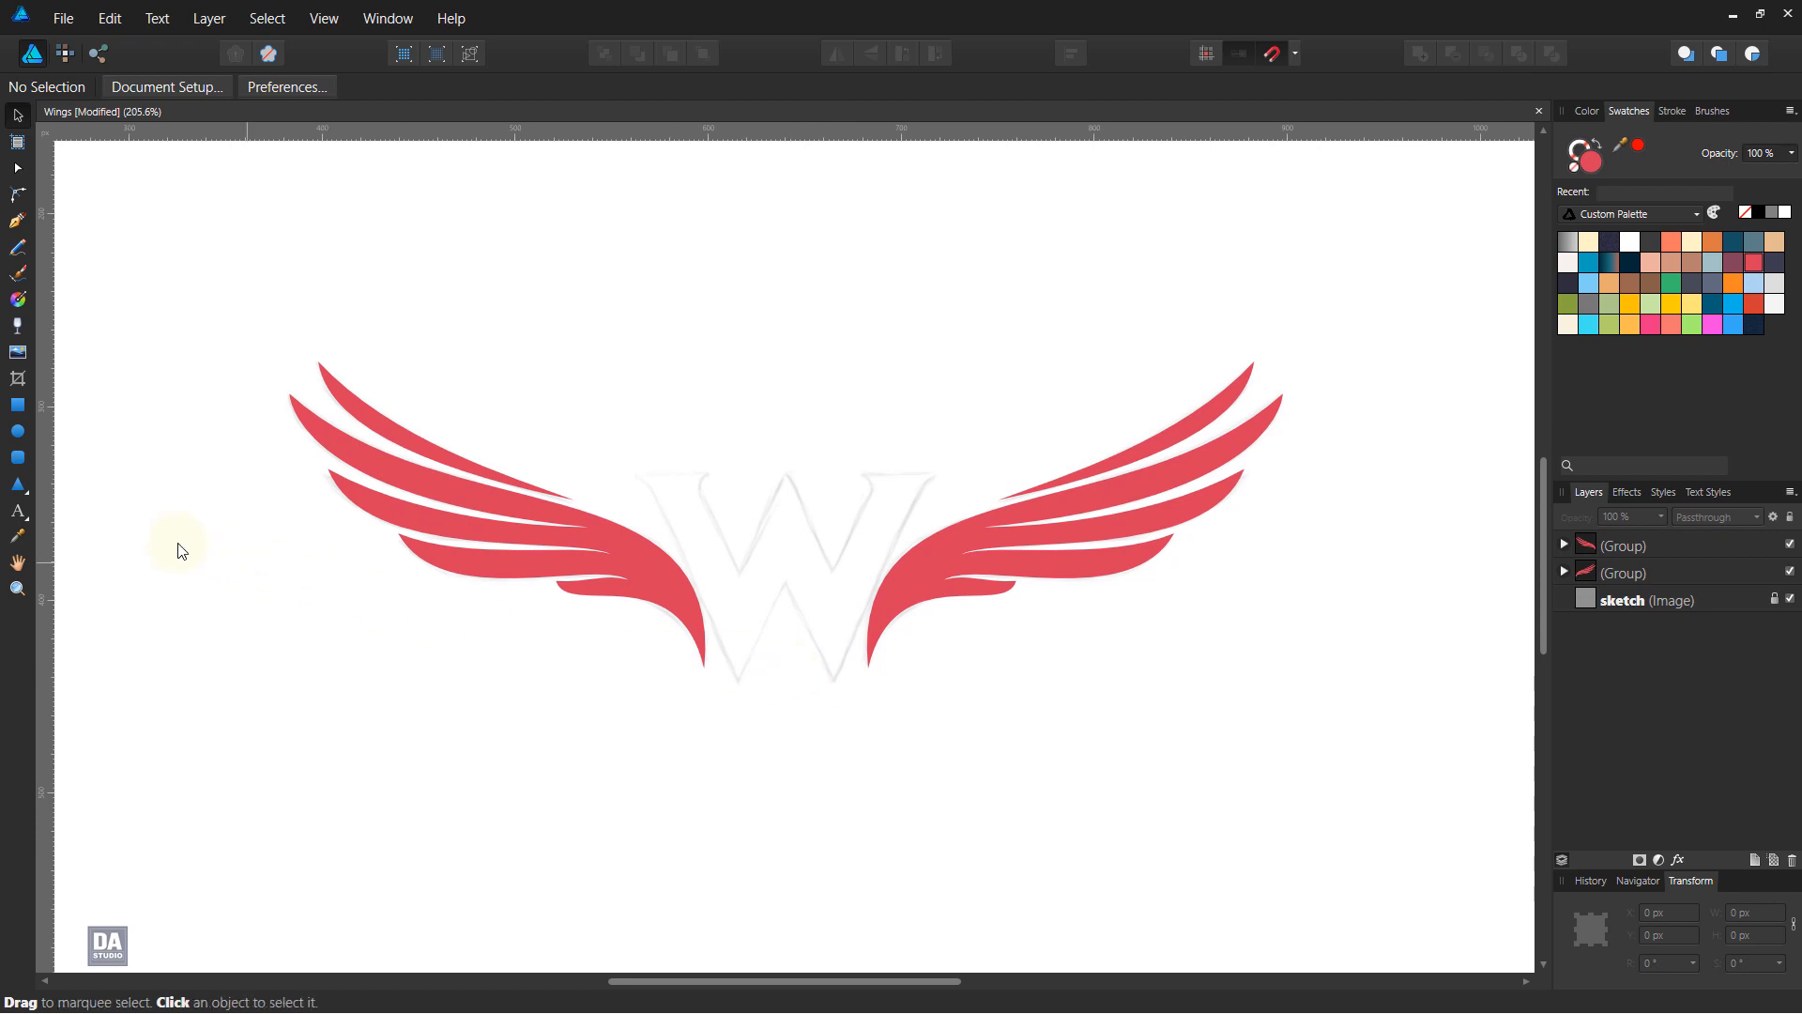
Add the letter W as art text and move it between the wings over the sketched W.
{"action": "left_click", "coordinate": [17, 510]}
{"action": "left_click_drag", "start_coordinate": [783, 574], "coordinate": [792, 603]}
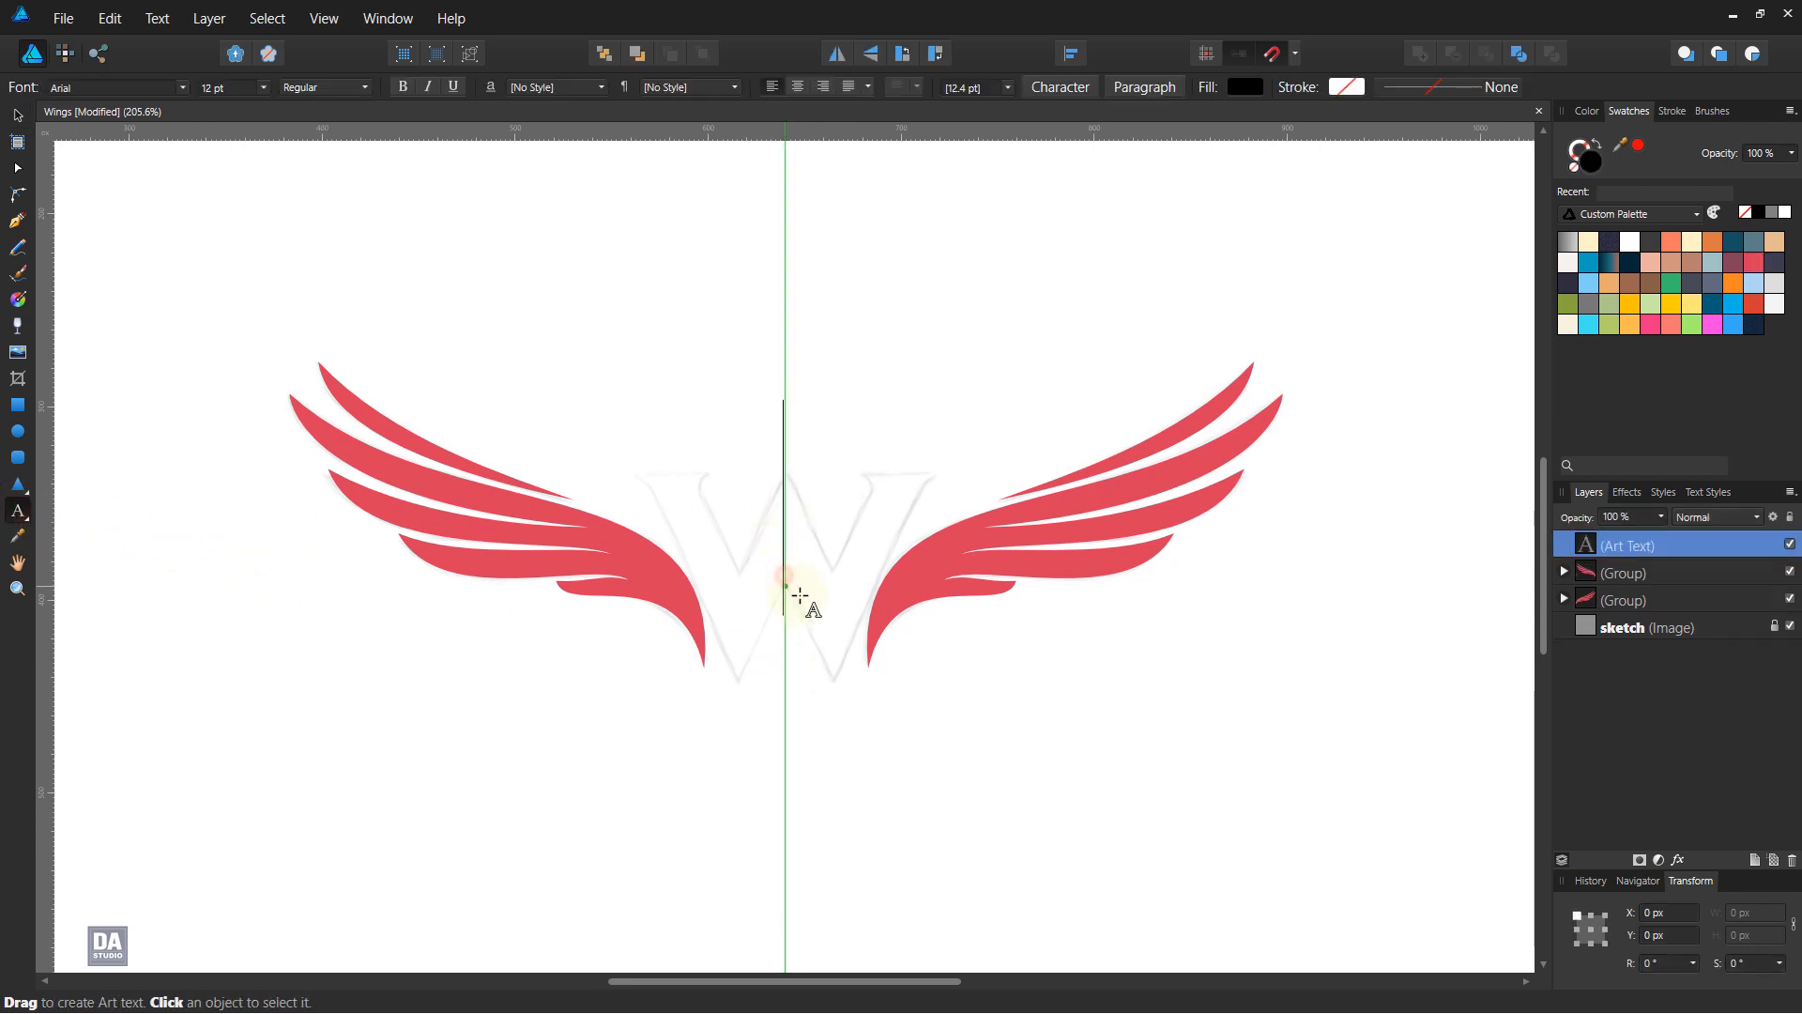
{"action": "type", "text": "W"}
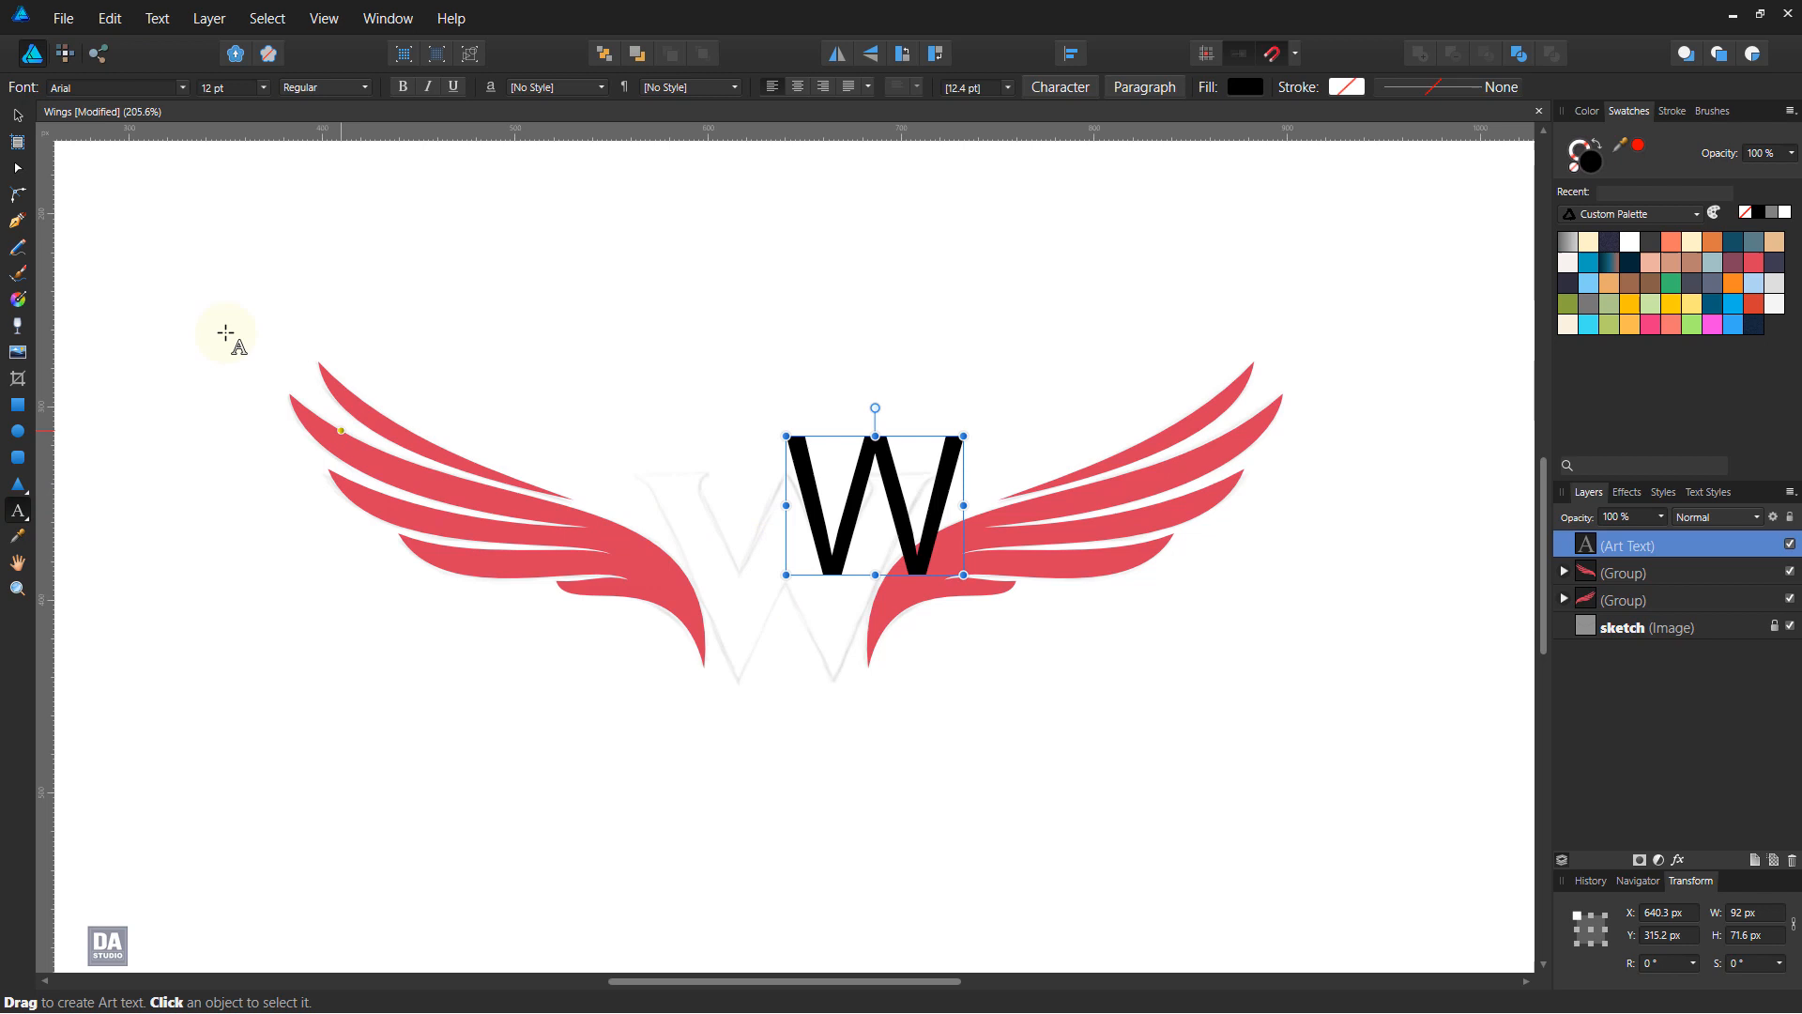
{"action": "left_click", "coordinate": [18, 115]}
{"action": "left_click_drag", "start_coordinate": [909, 542], "coordinate": [807, 614]}
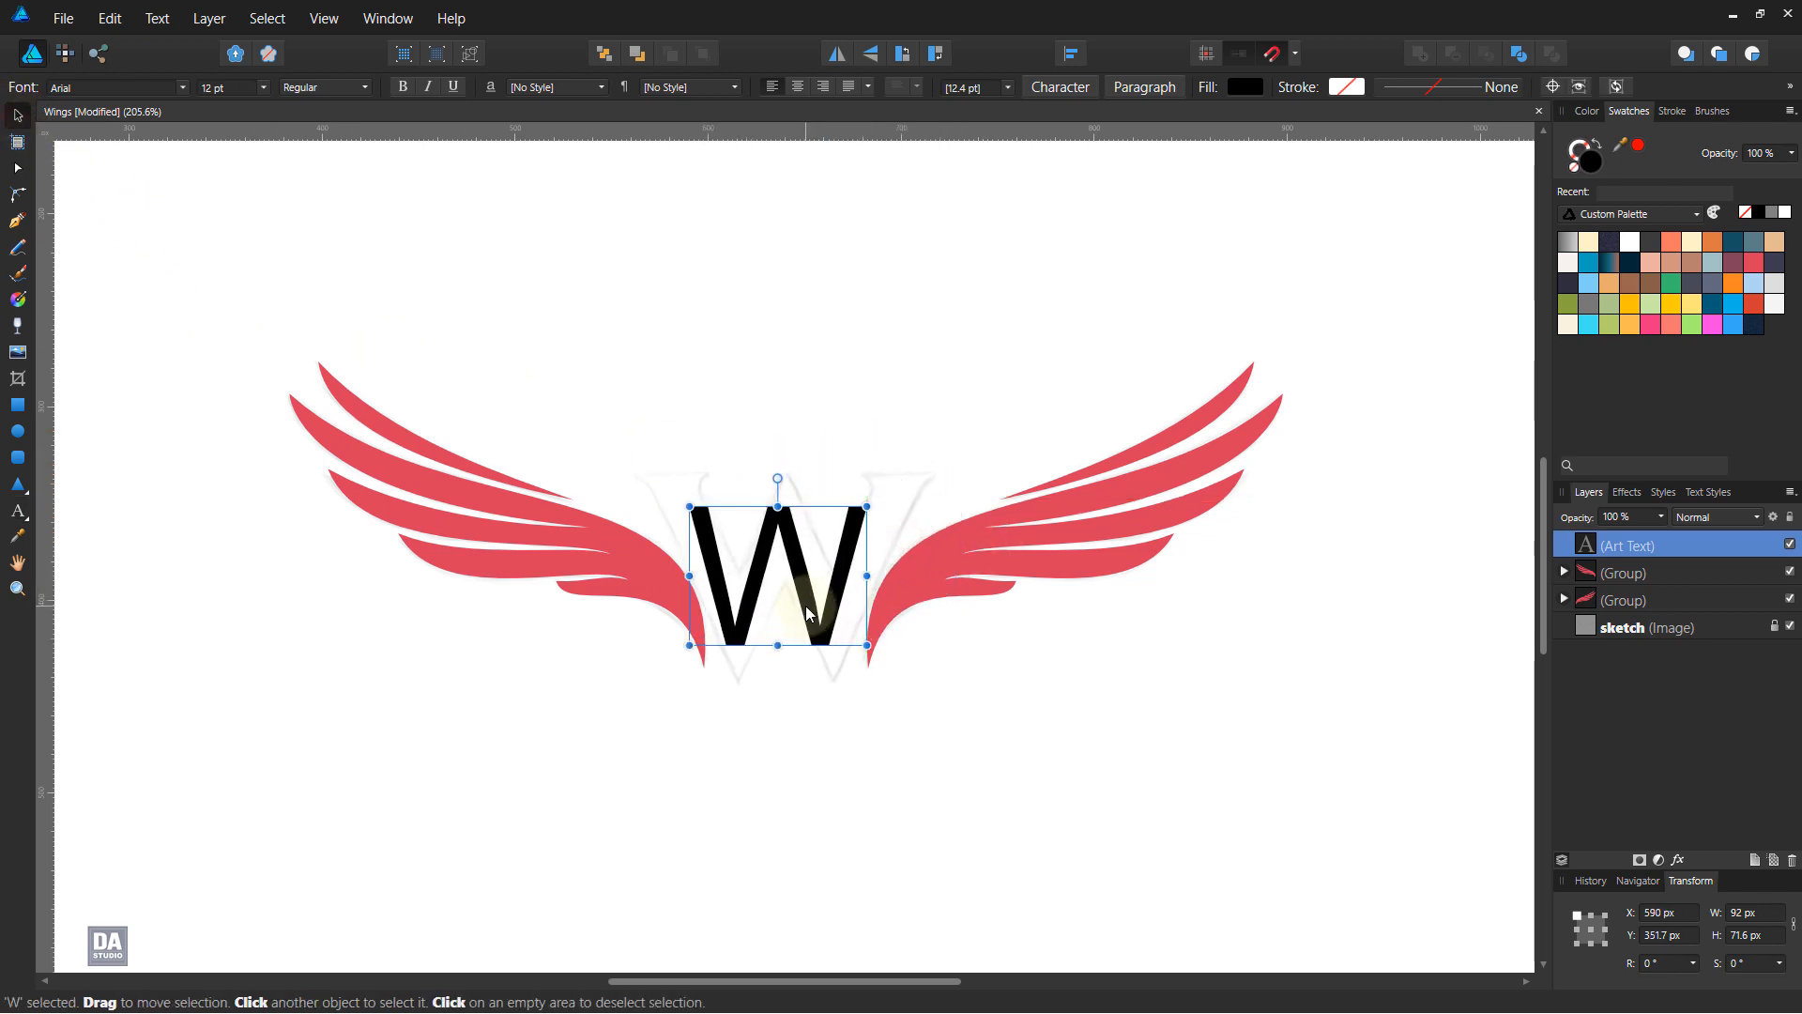
Set the W text's font to Evil Dead.
{"action": "left_click", "coordinate": [123, 88]}
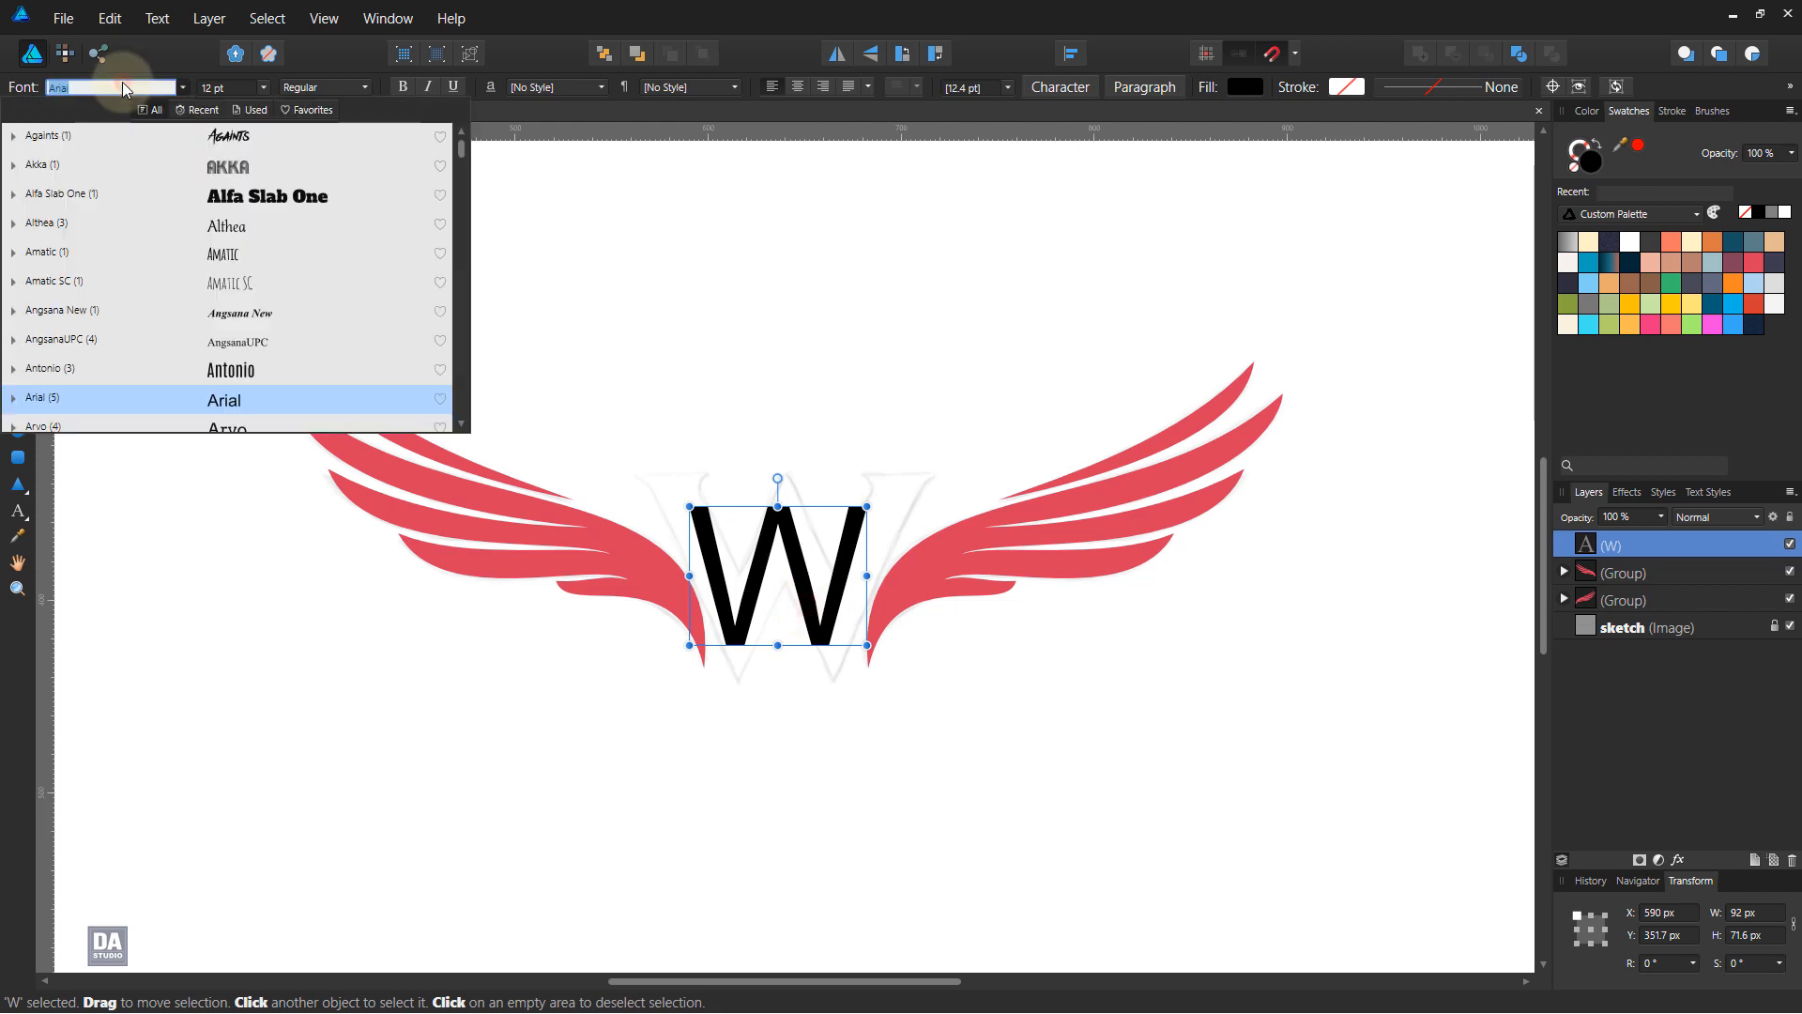
{"action": "type", "text": "evil"}
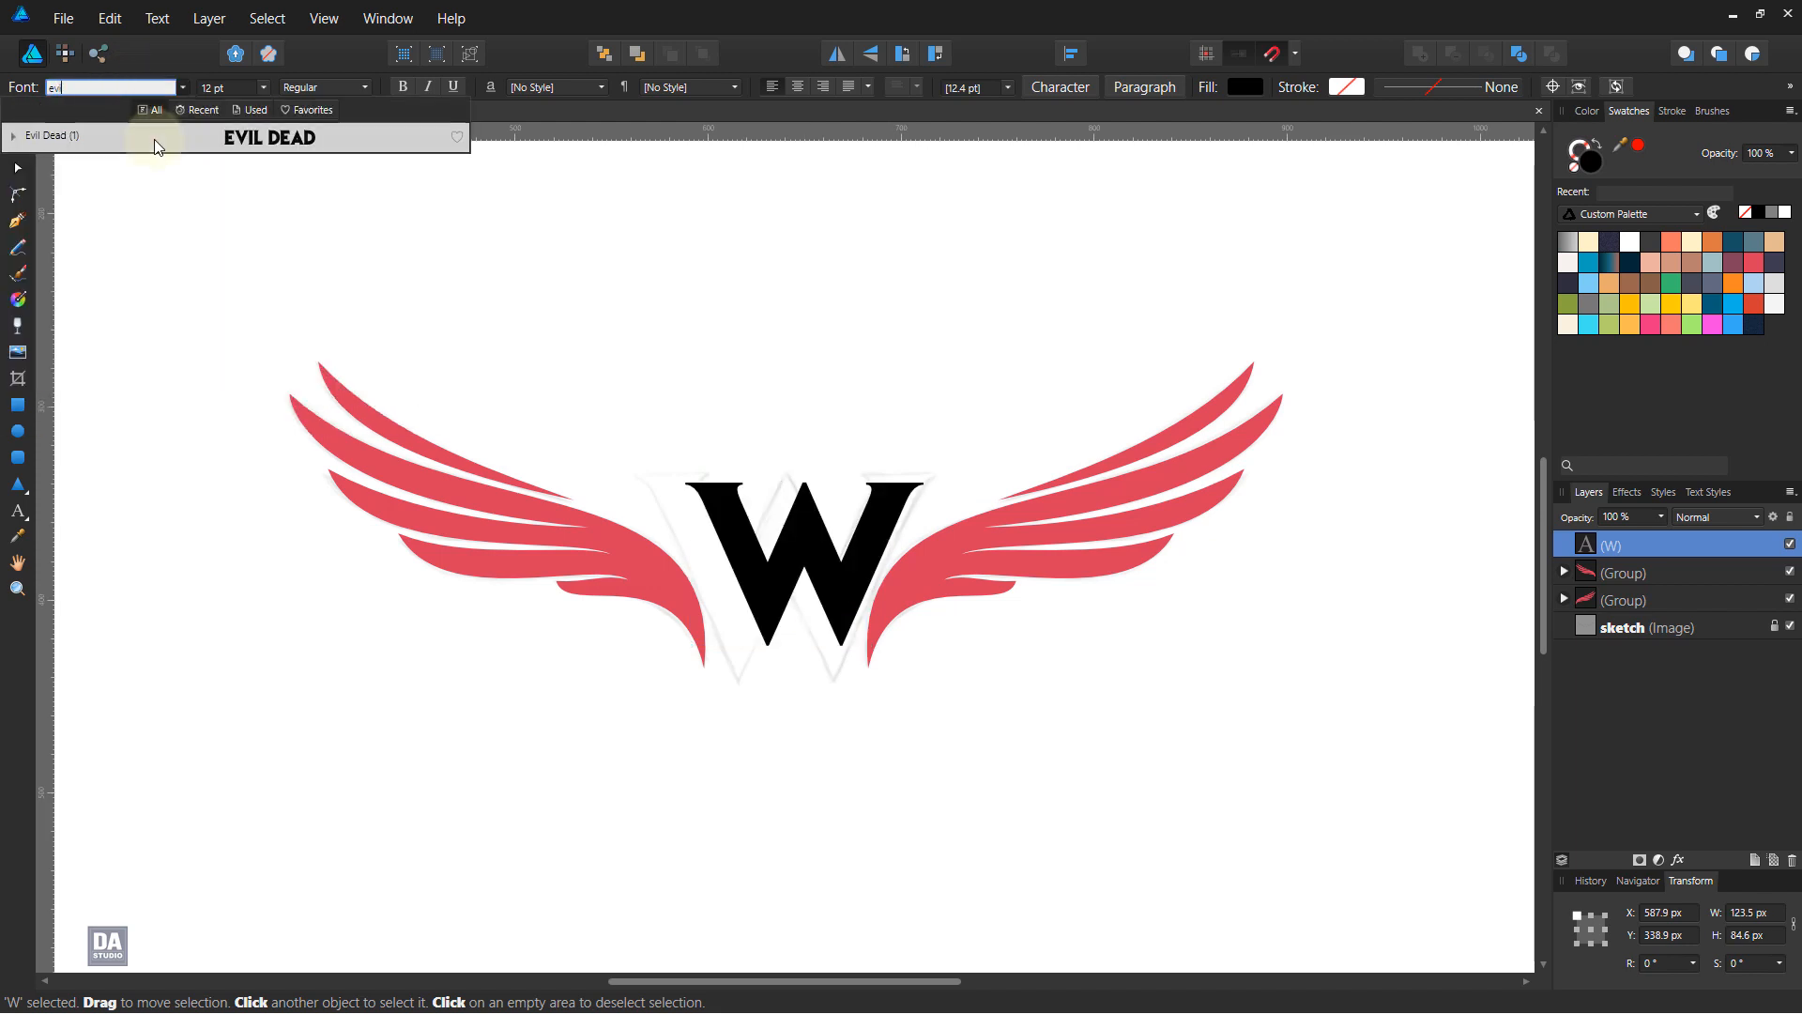
{"action": "left_click", "coordinate": [141, 132]}
Align and enlarge the W text to match the sketched letter, about 159 by 109 px, and deselect it.
{"action": "left_click_drag", "start_coordinate": [854, 577], "coordinate": [813, 596]}
{"action": "left_click_drag", "start_coordinate": [903, 662], "coordinate": [942, 690]}
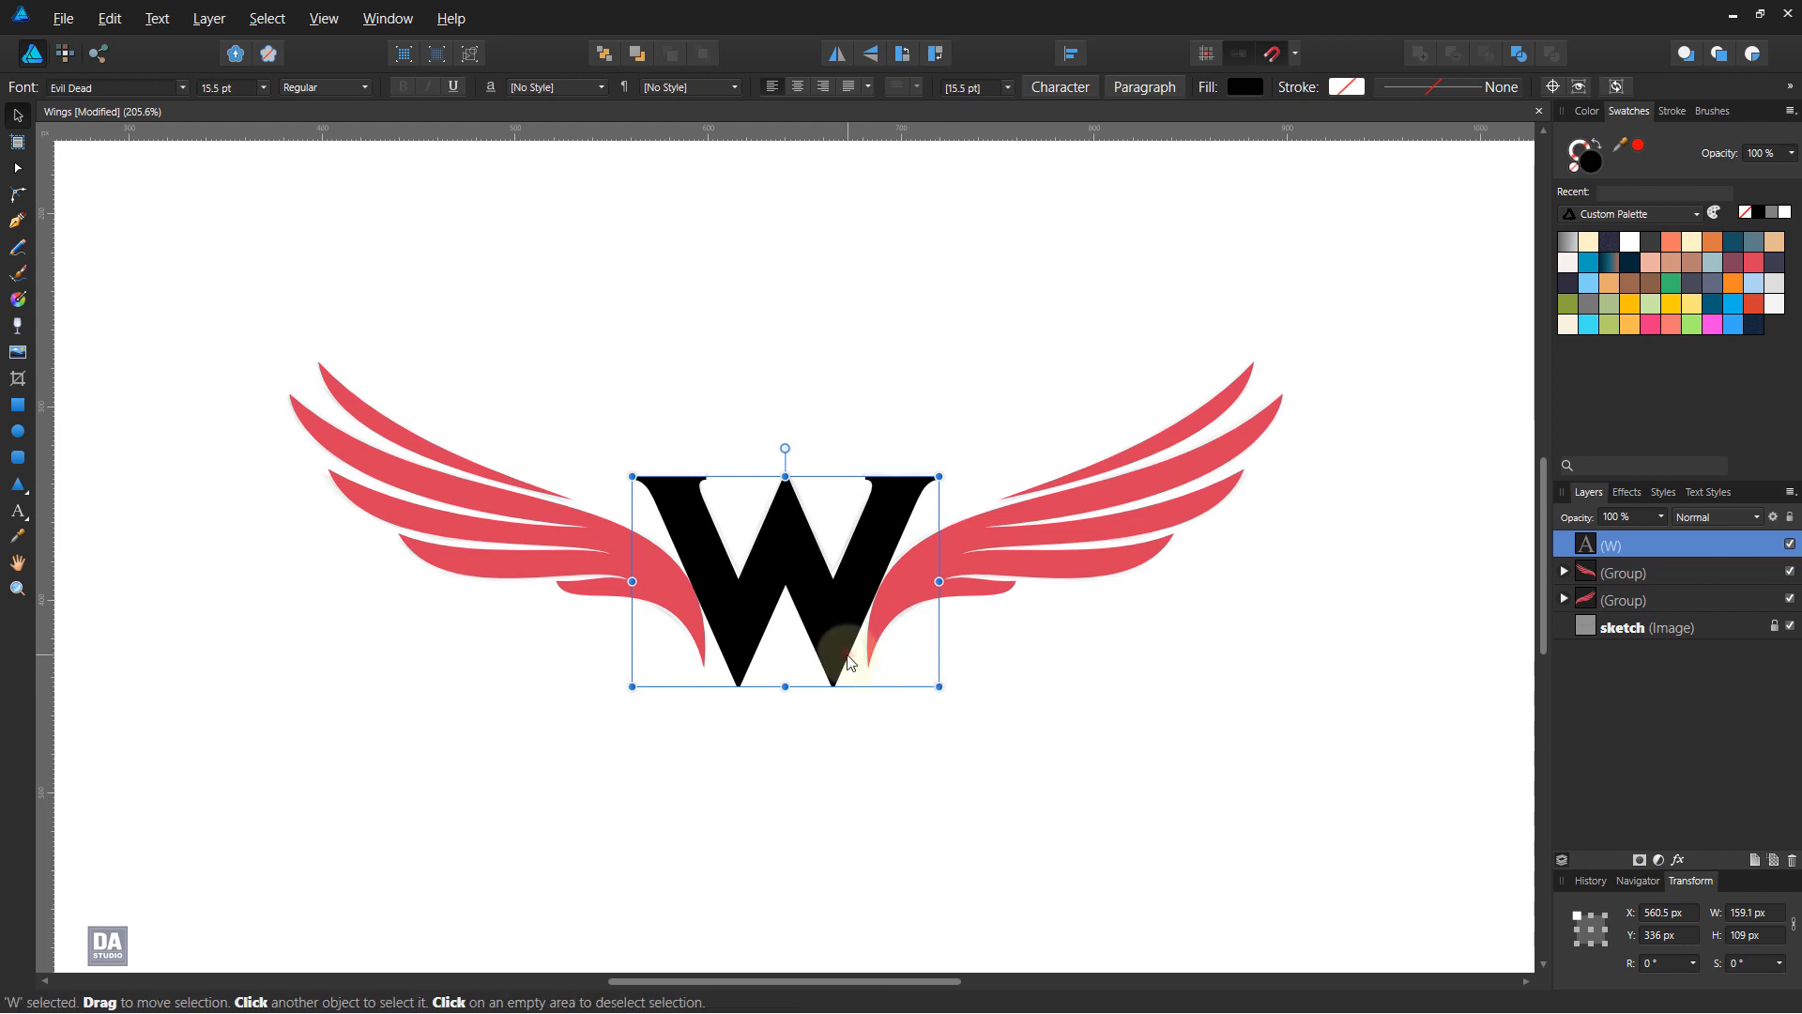
{"action": "left_click", "coordinate": [906, 735]}
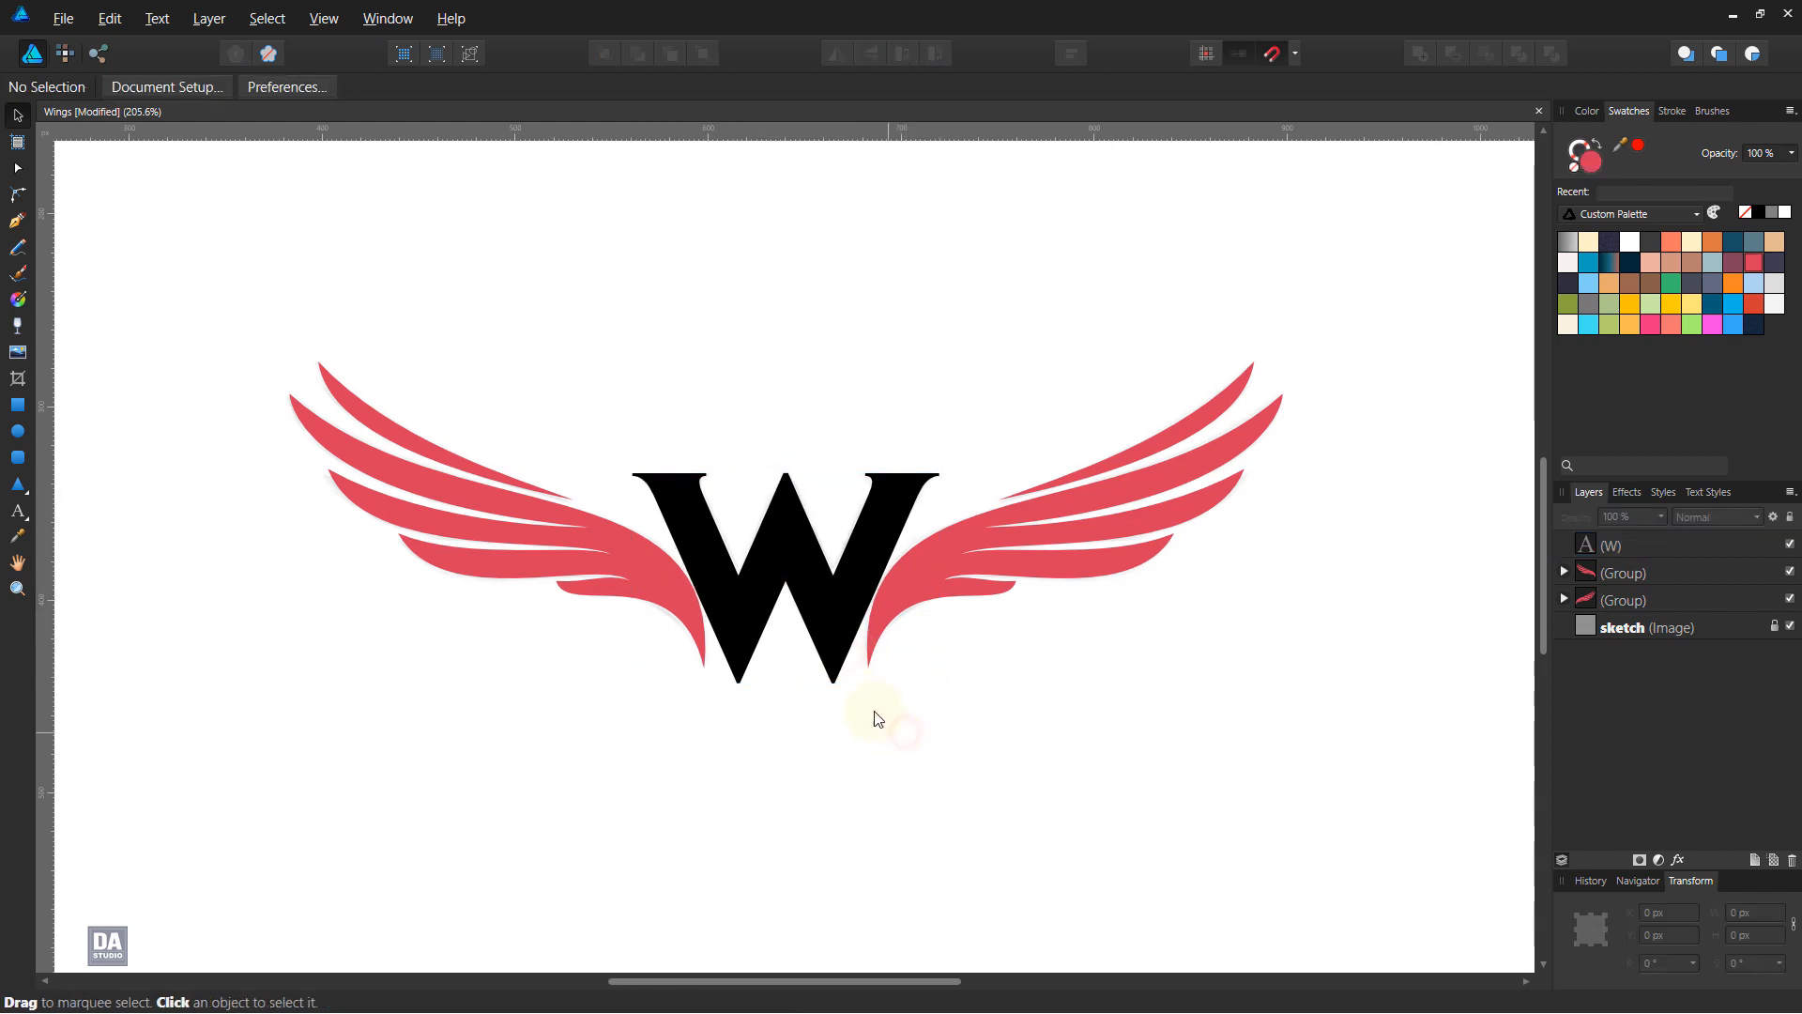
{"action": "mouse_move", "coordinate": [836, 645]}
{"action": "left_mouse_down"}
{"action": "mouse_move", "coordinate": [837, 617]}
{"action": "mouse_move", "coordinate": [842, 644]}
{"action": "left_mouse_up"}
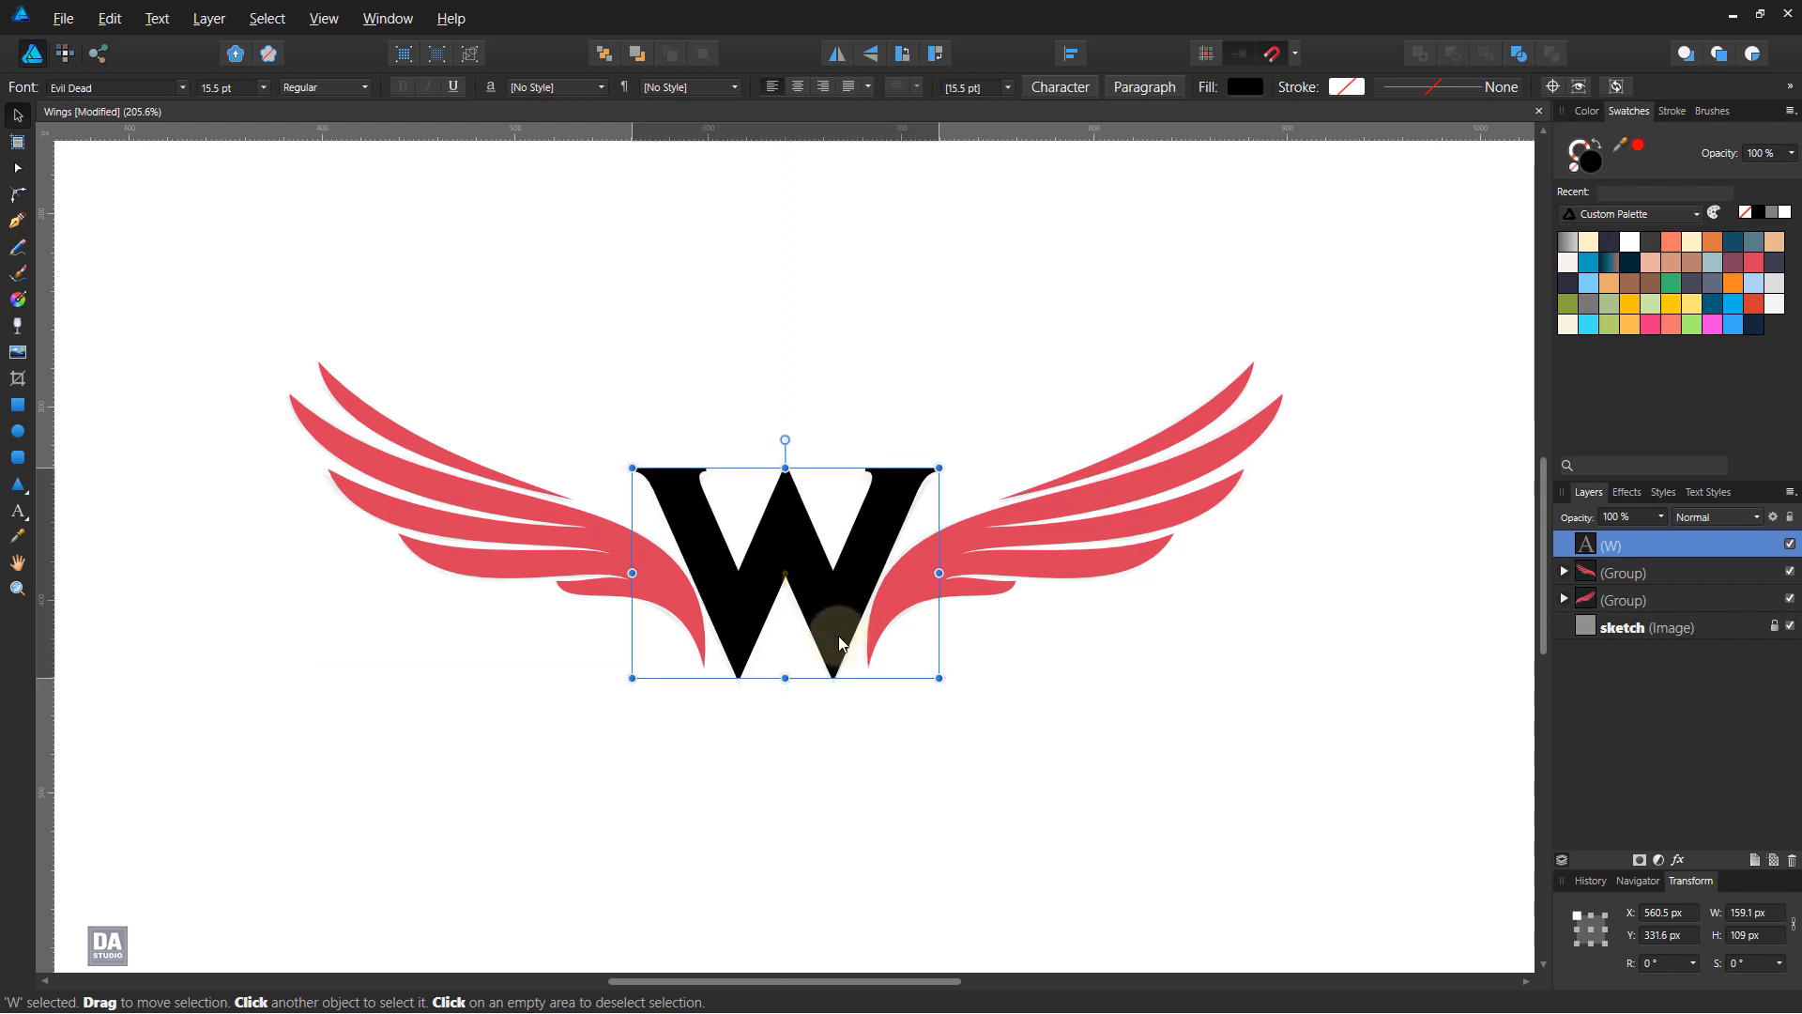
{"action": "left_click", "coordinate": [946, 757]}
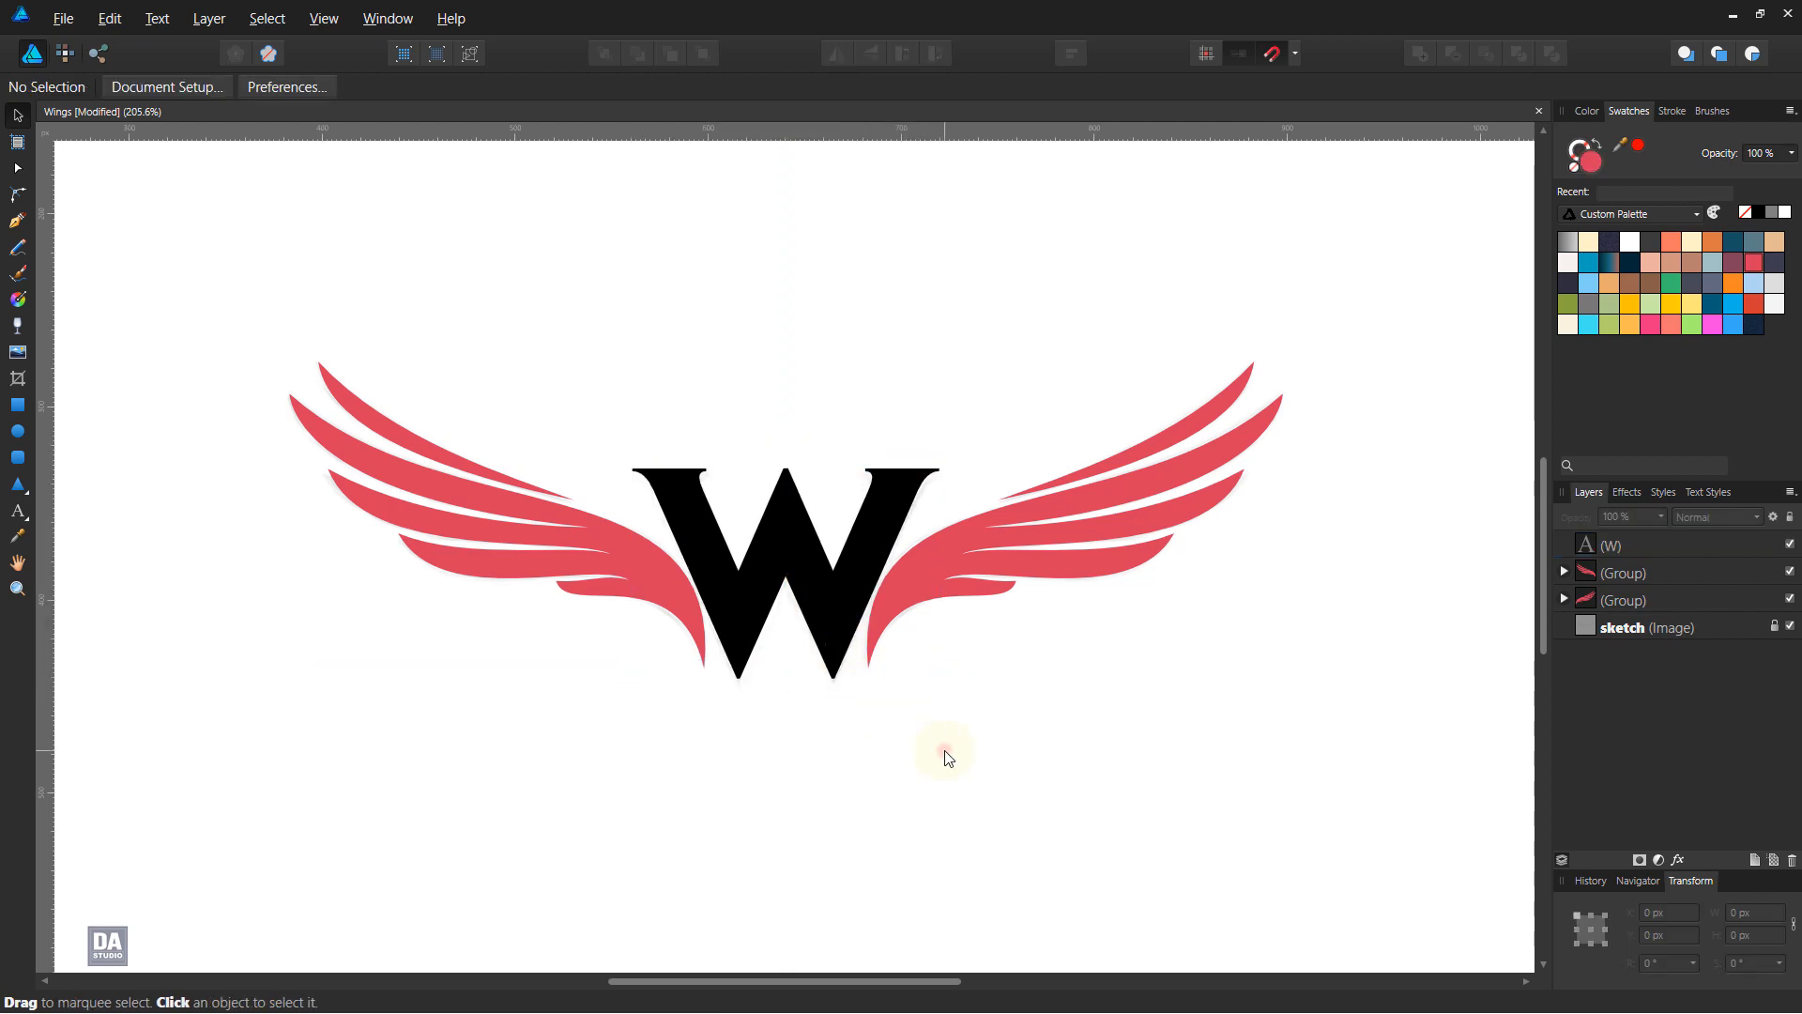
Convert the W text to curves and deselect it.
{"action": "left_click", "coordinate": [826, 621]}
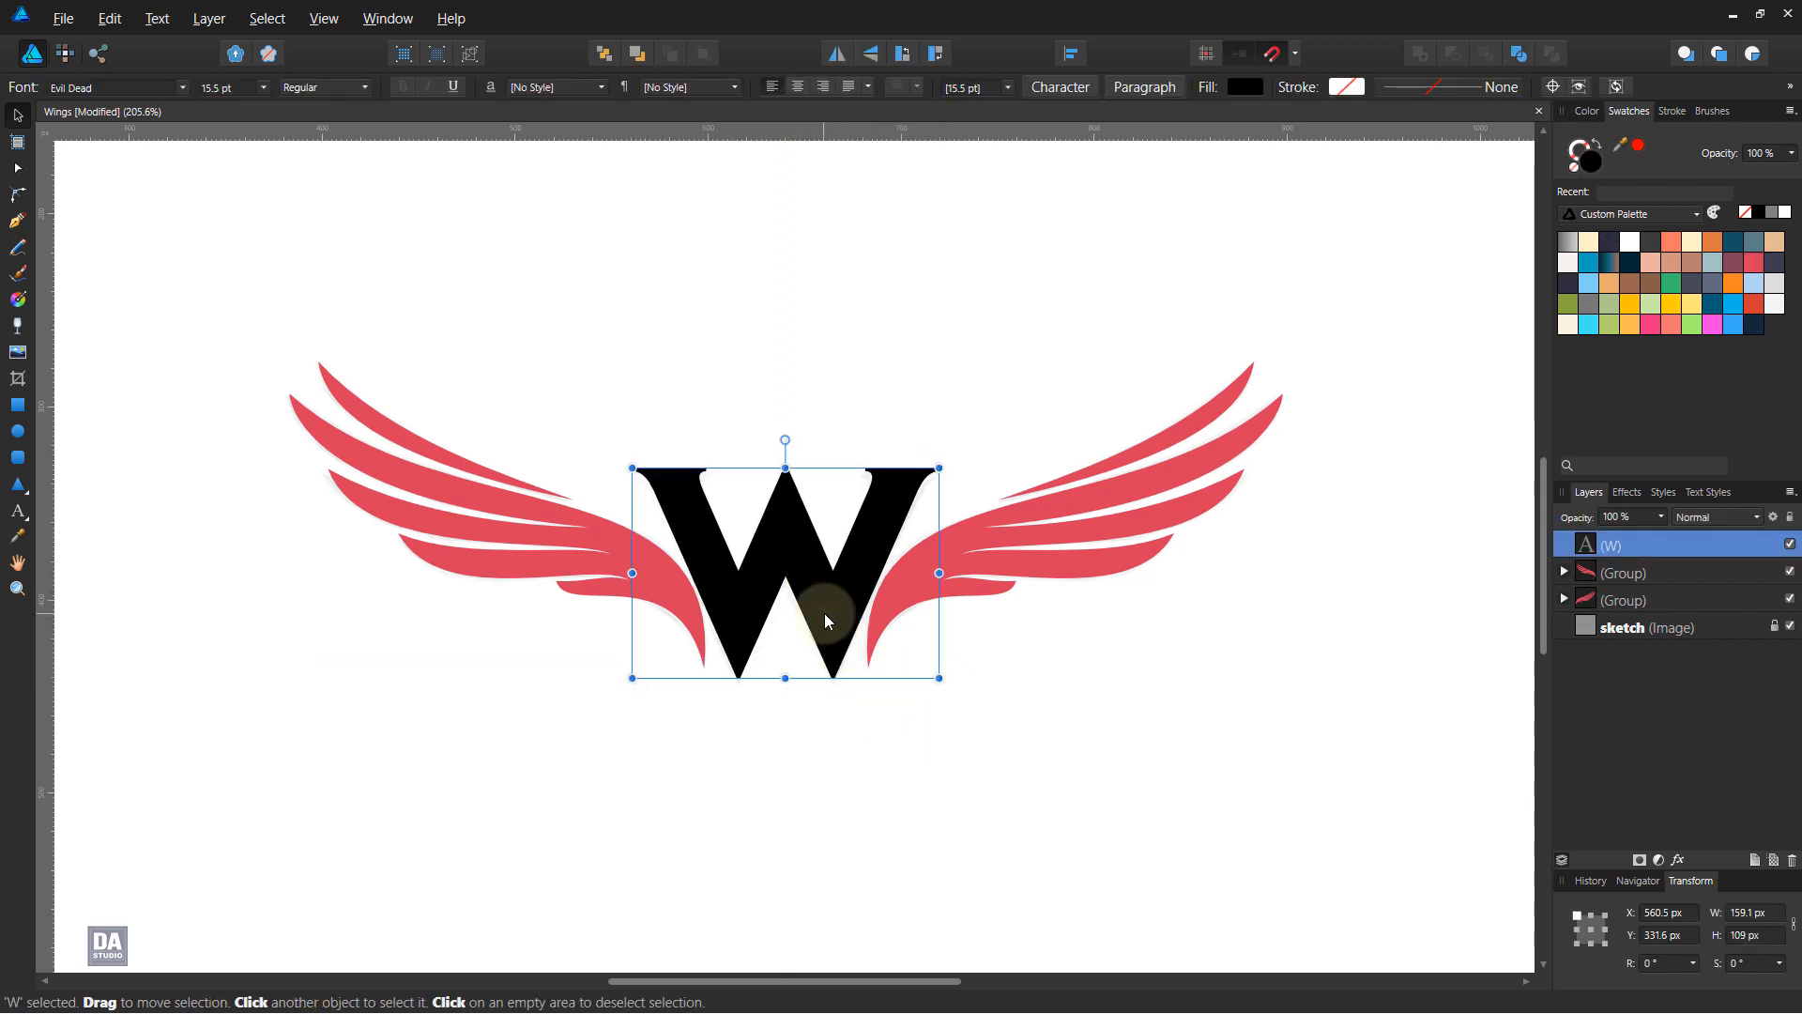
{"action": "scroll", "coordinate": [824, 612], "scroll_direction": "up", "scroll_amount": 3}
{"action": "right_click", "coordinate": [751, 515]}
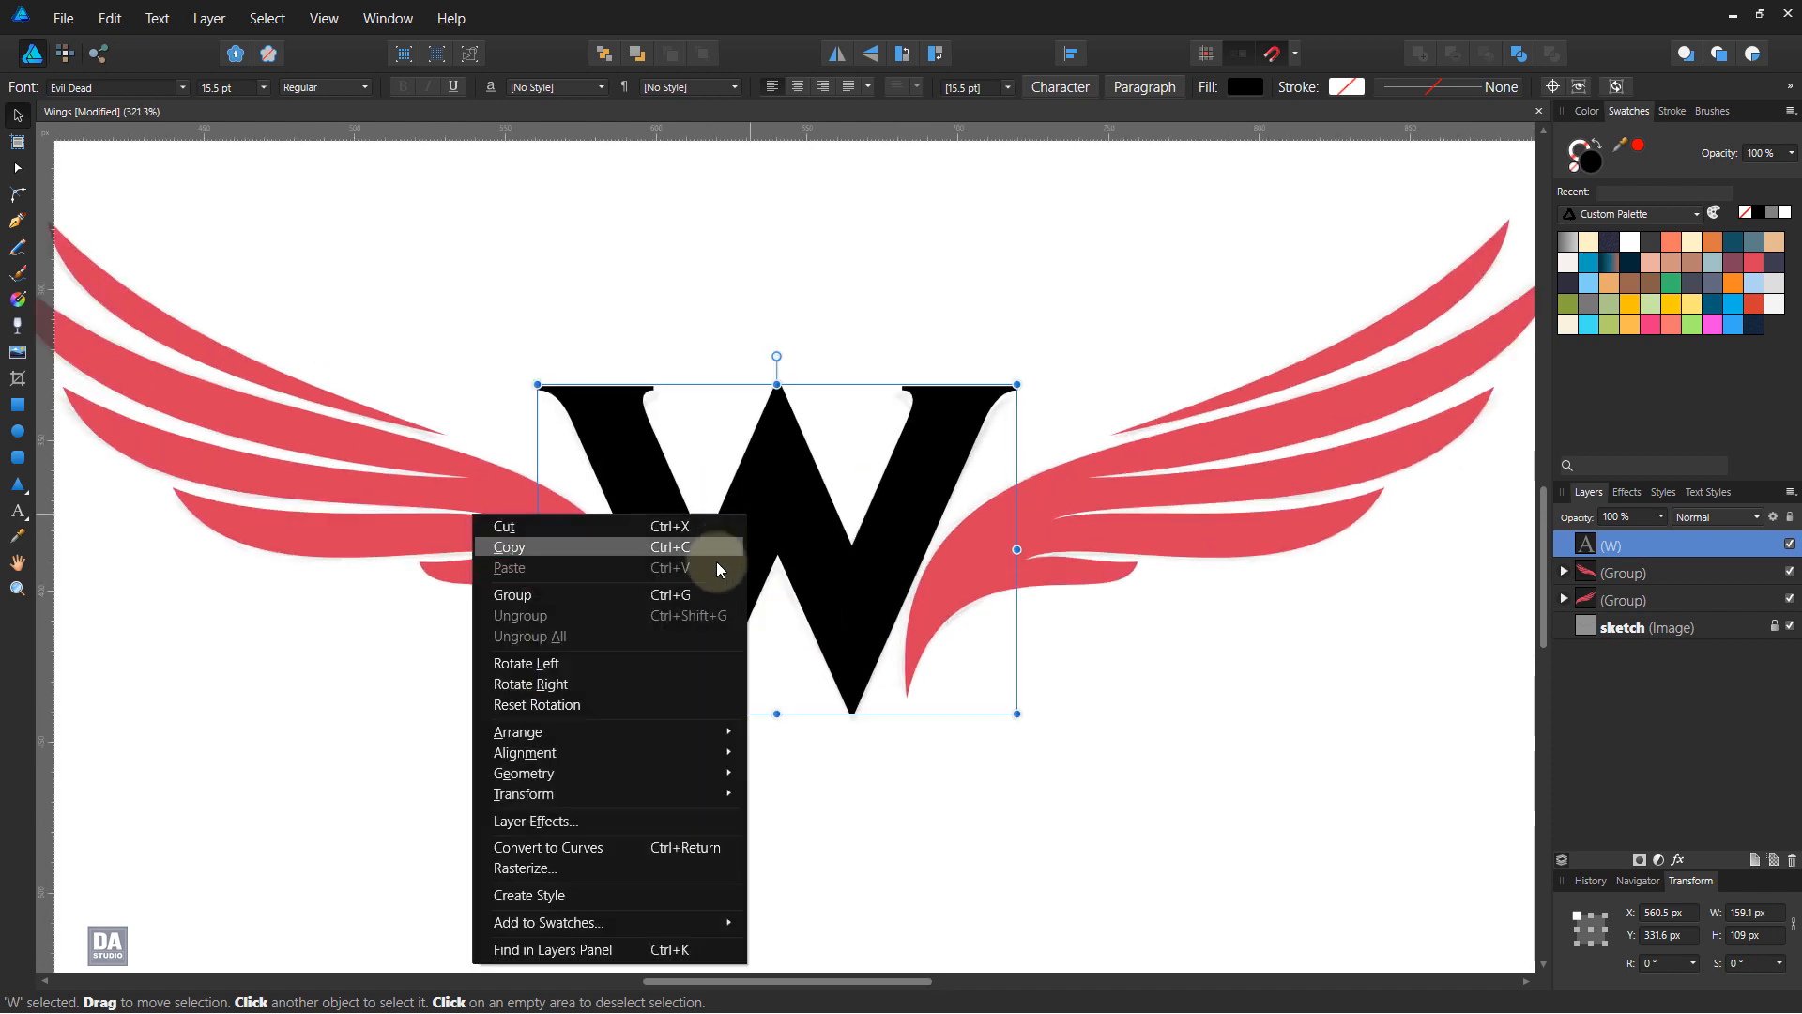
{"action": "left_click", "coordinate": [707, 848]}
{"action": "left_click", "coordinate": [896, 777]}
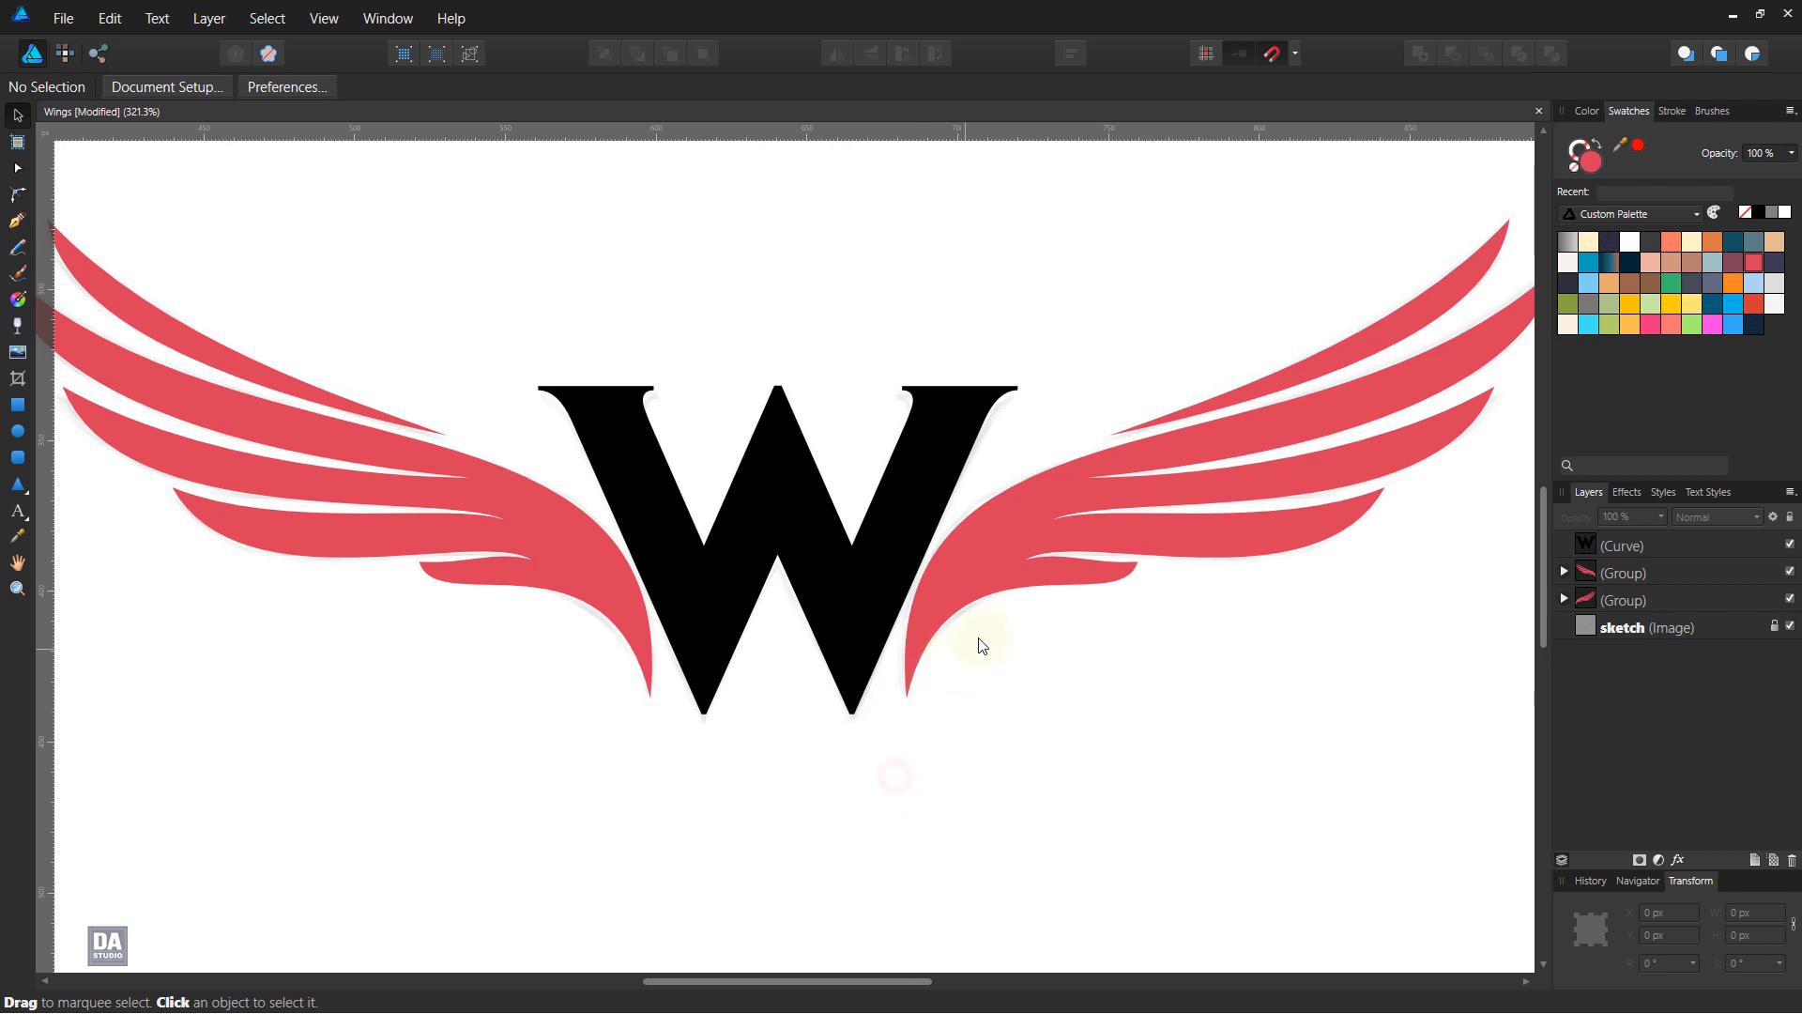
Shift both wing groups slightly inward so their inner edges meet the W, and deselect them.
{"action": "left_click", "coordinate": [988, 567]}
{"action": "scroll", "coordinate": [903, 621], "scroll_direction": "up", "scroll_amount": 4}
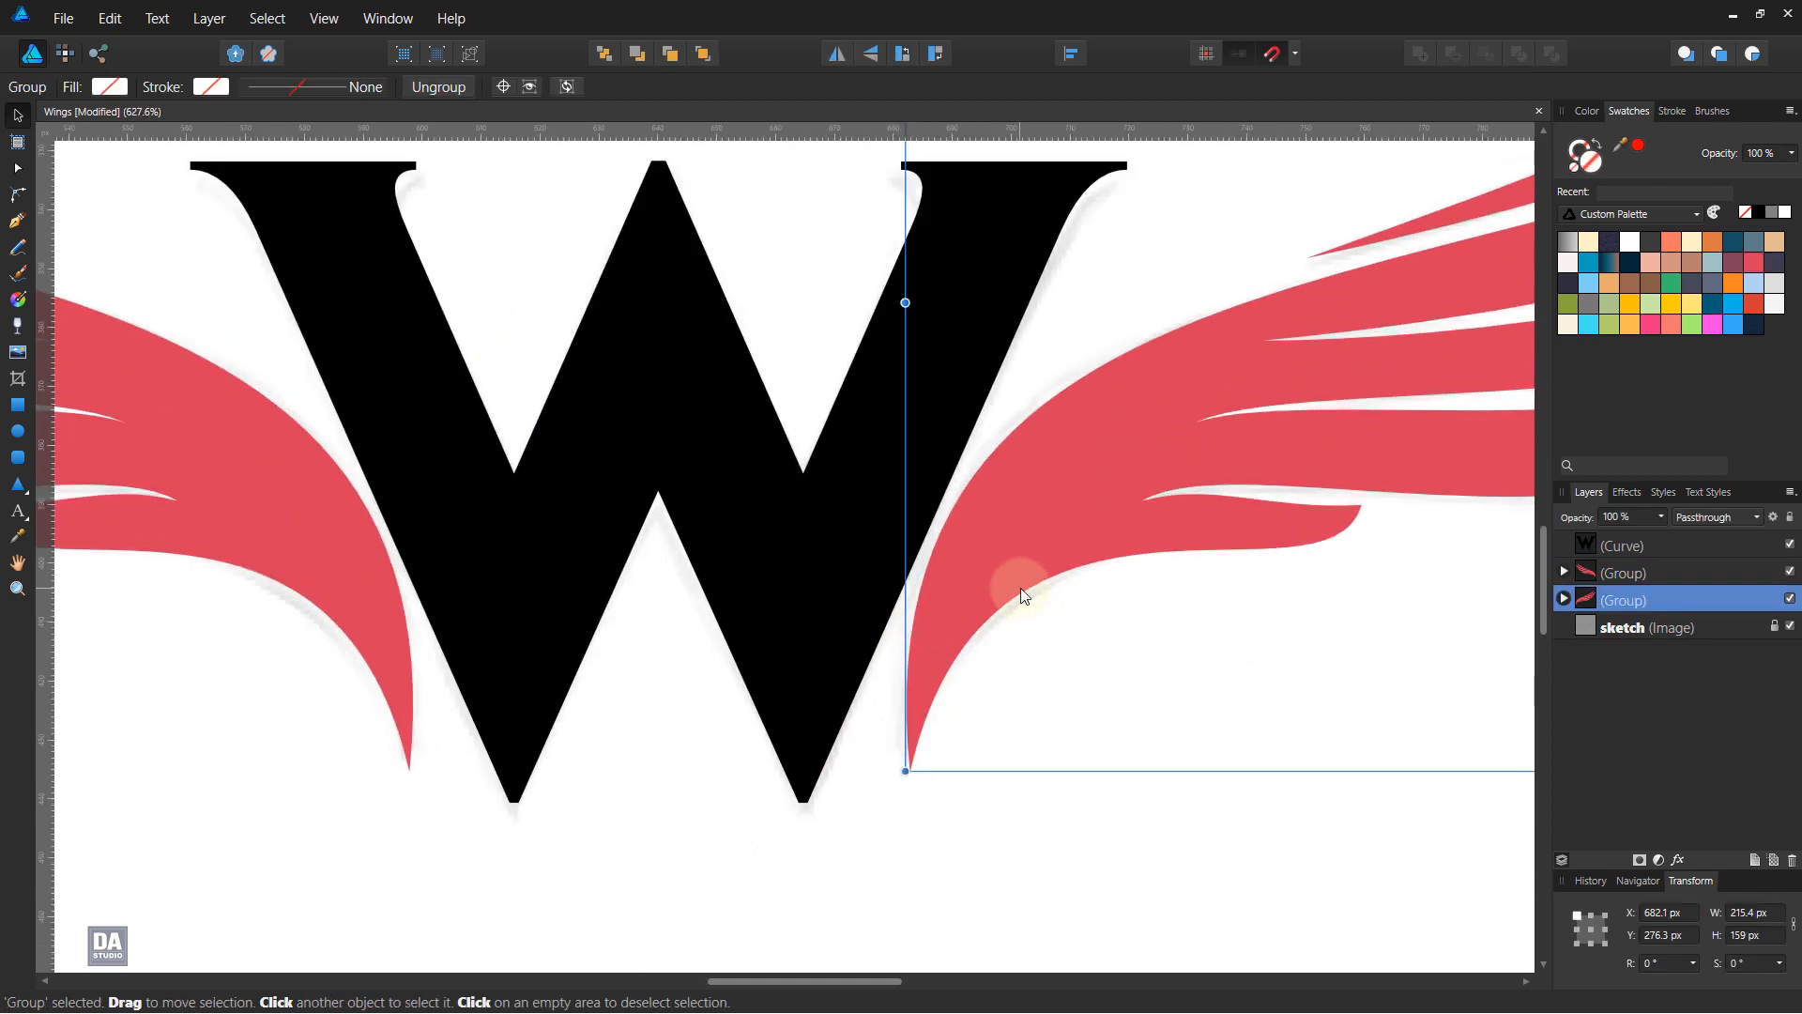
{"action": "left_click_drag", "start_coordinate": [1020, 588], "coordinate": [1007, 588]}
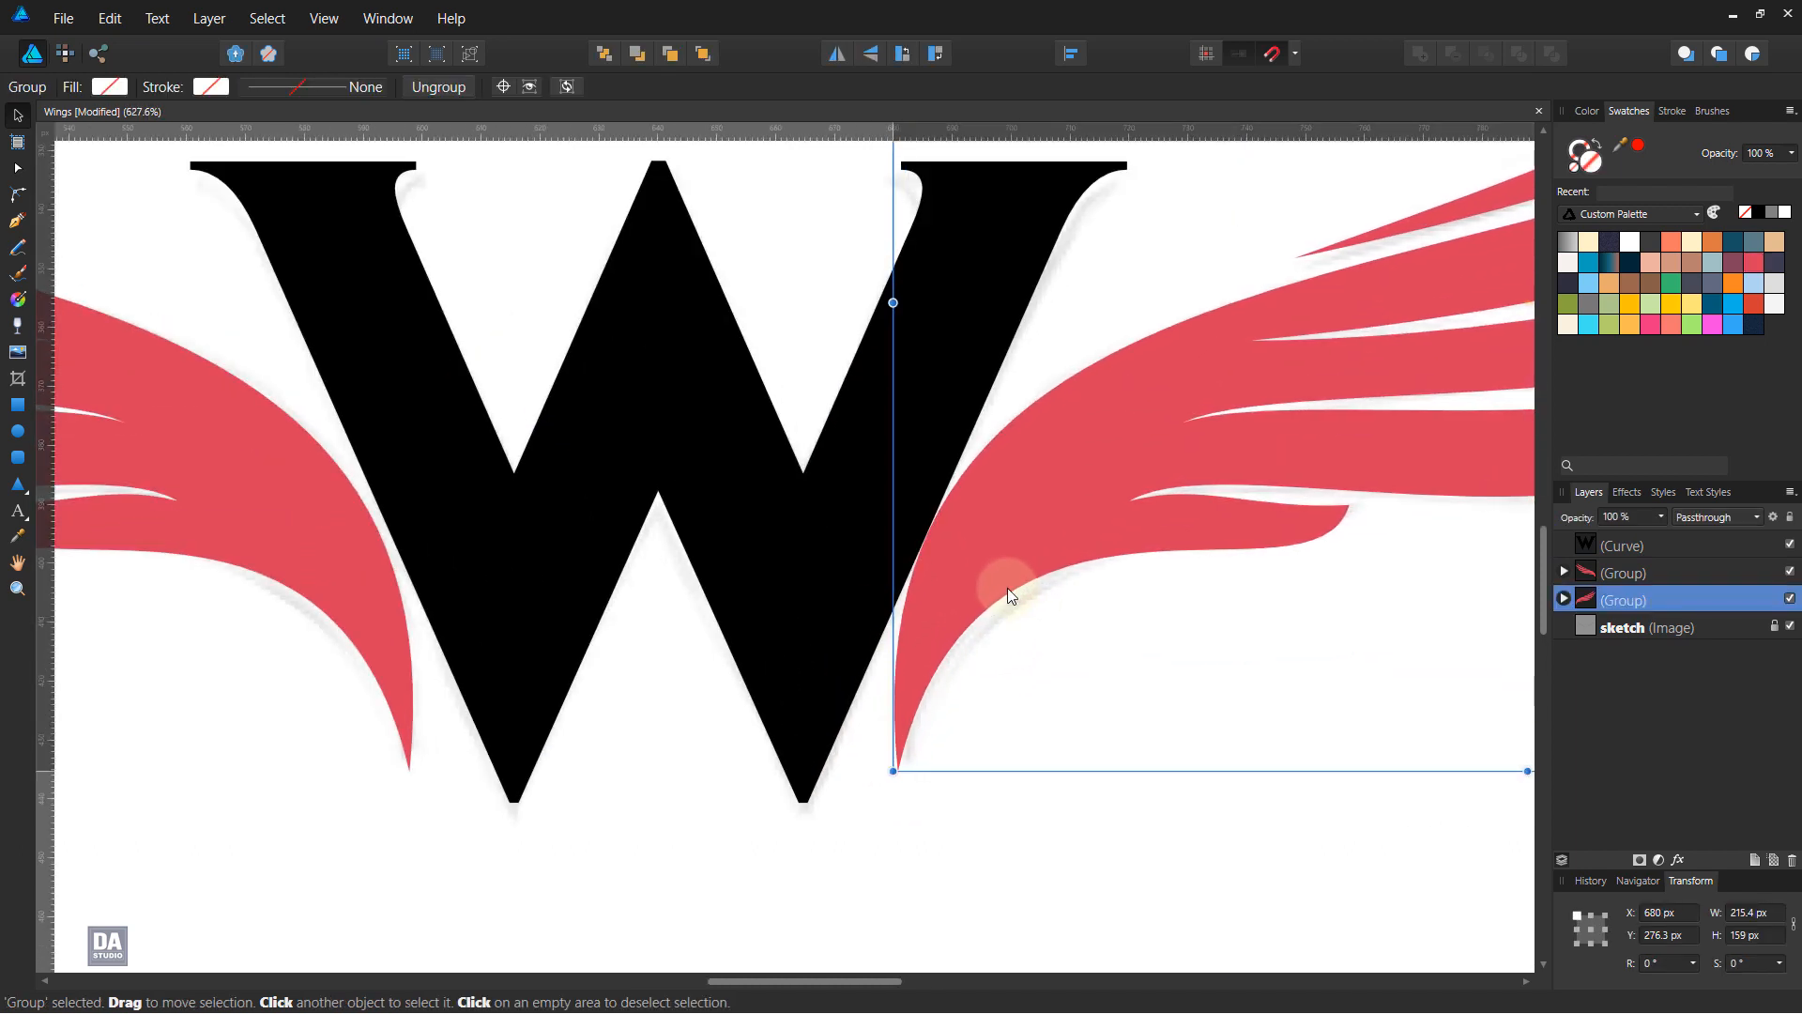
{"action": "left_click", "coordinate": [407, 649]}
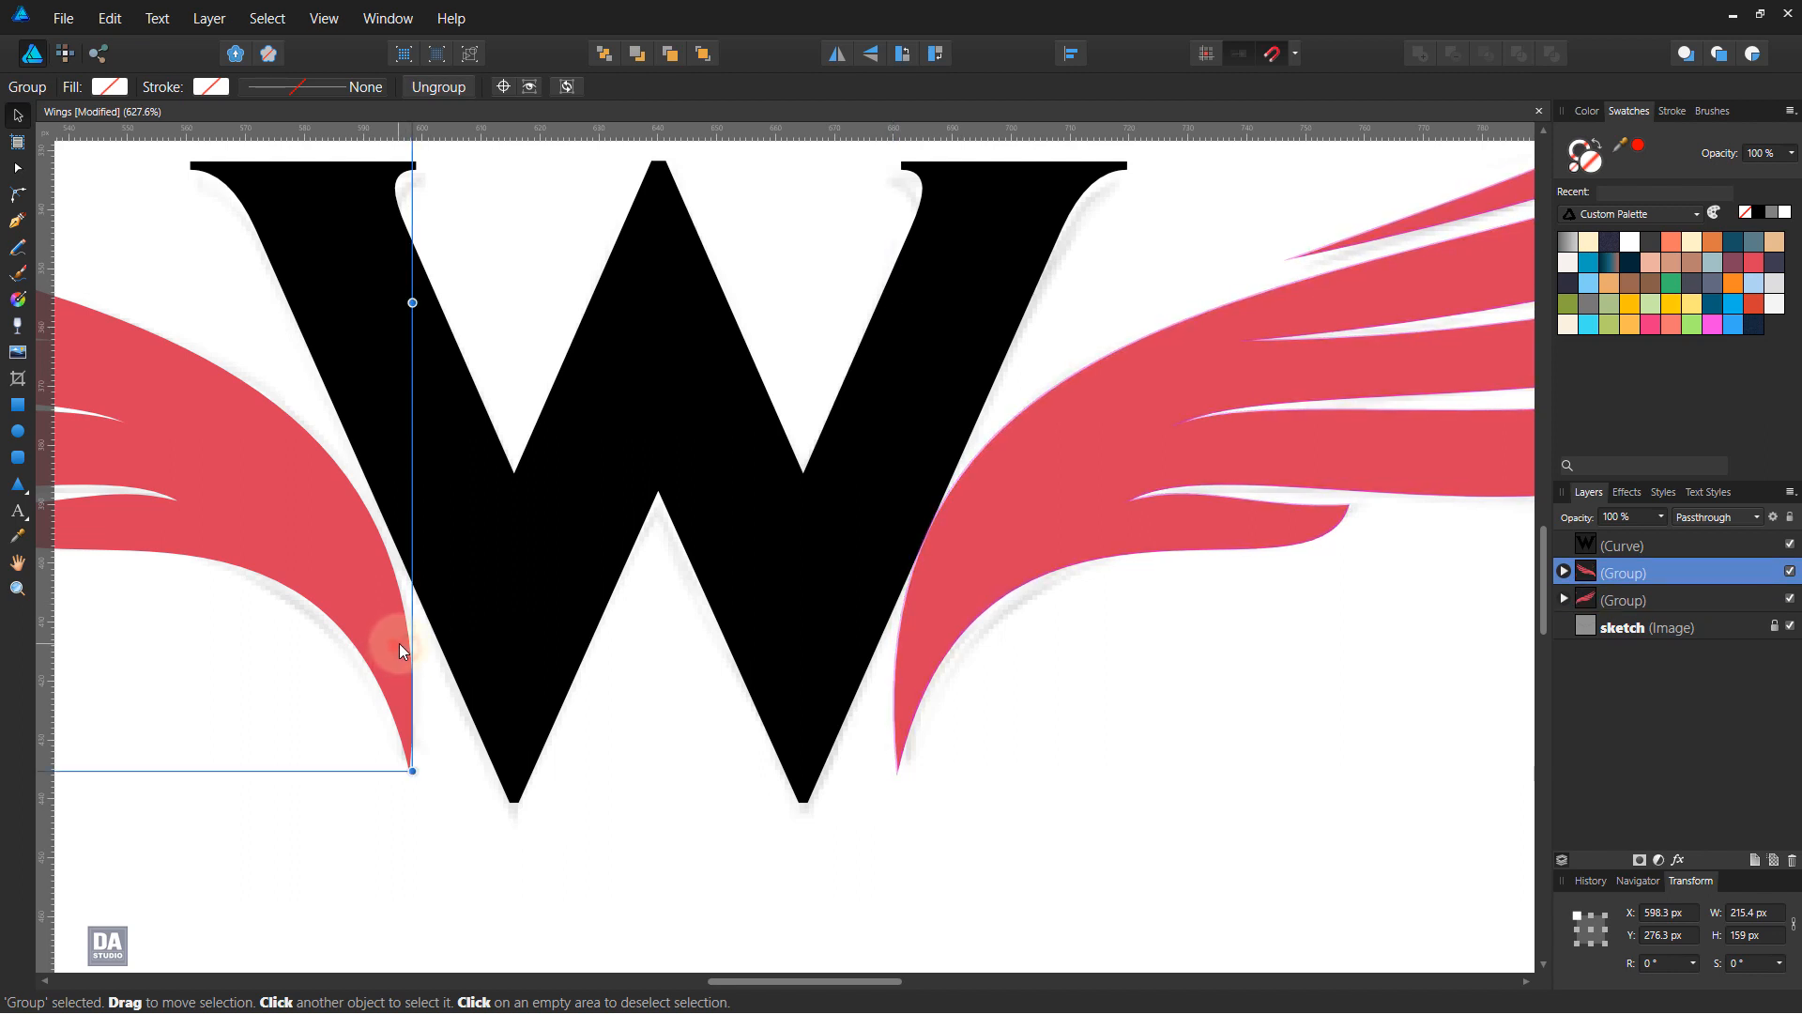
{"action": "left_click", "coordinate": [713, 762]}
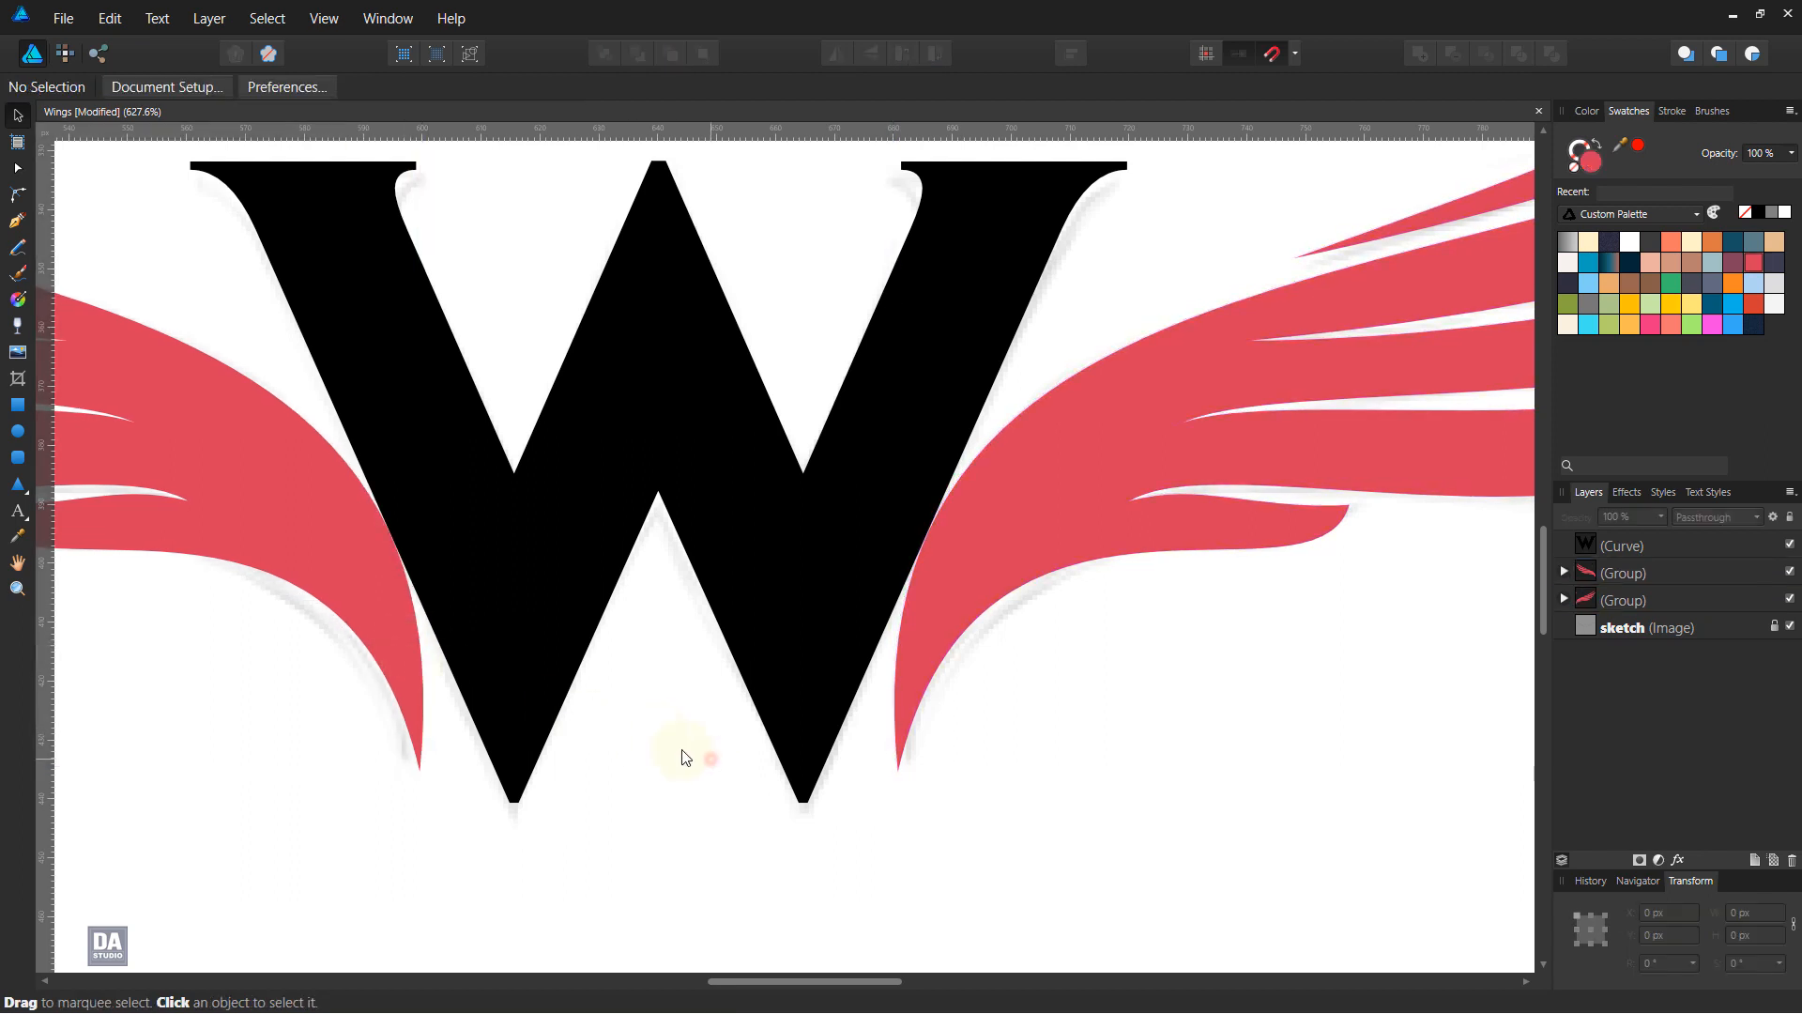
Fill the W with the same red swatch as the wings and deselect it.
{"action": "scroll", "coordinate": [654, 725], "scroll_direction": "down", "scroll_amount": 4}
{"action": "scroll", "coordinate": [654, 724], "scroll_direction": "down", "scroll_amount": 3}
{"action": "left_click", "coordinate": [683, 695]}
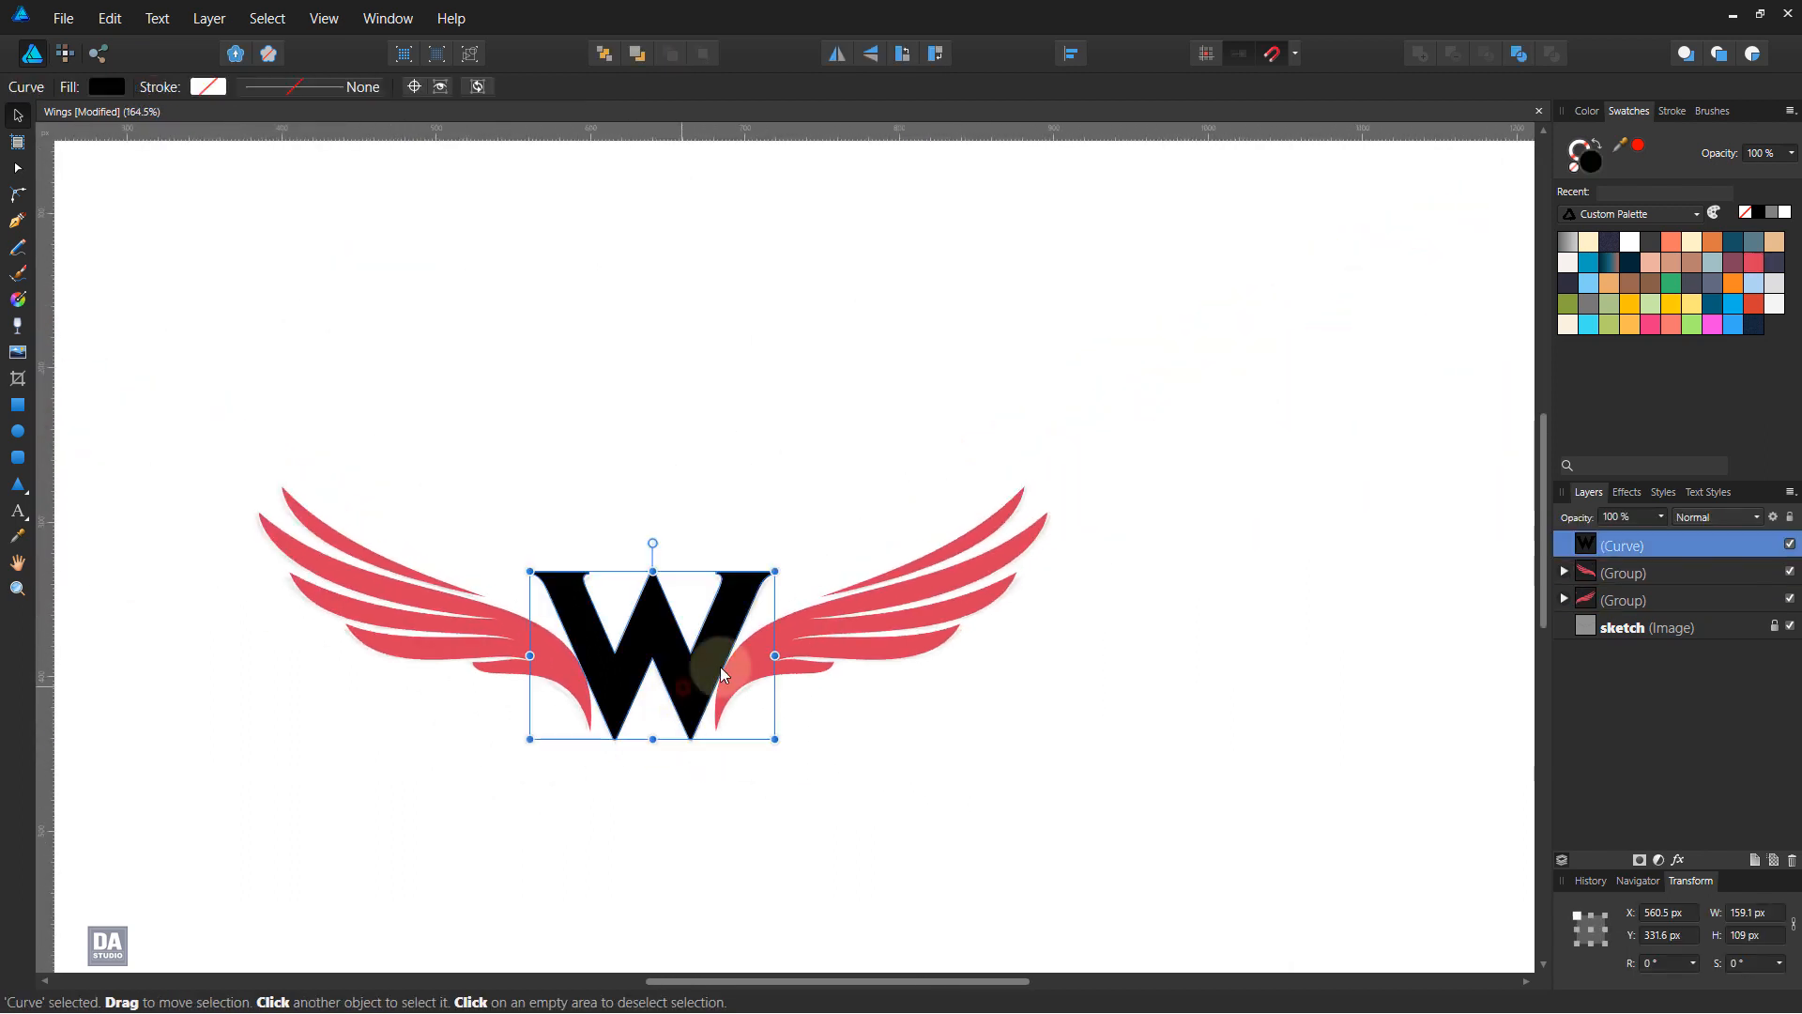
{"action": "left_click", "coordinate": [1753, 262]}
{"action": "left_click", "coordinate": [1219, 599]}
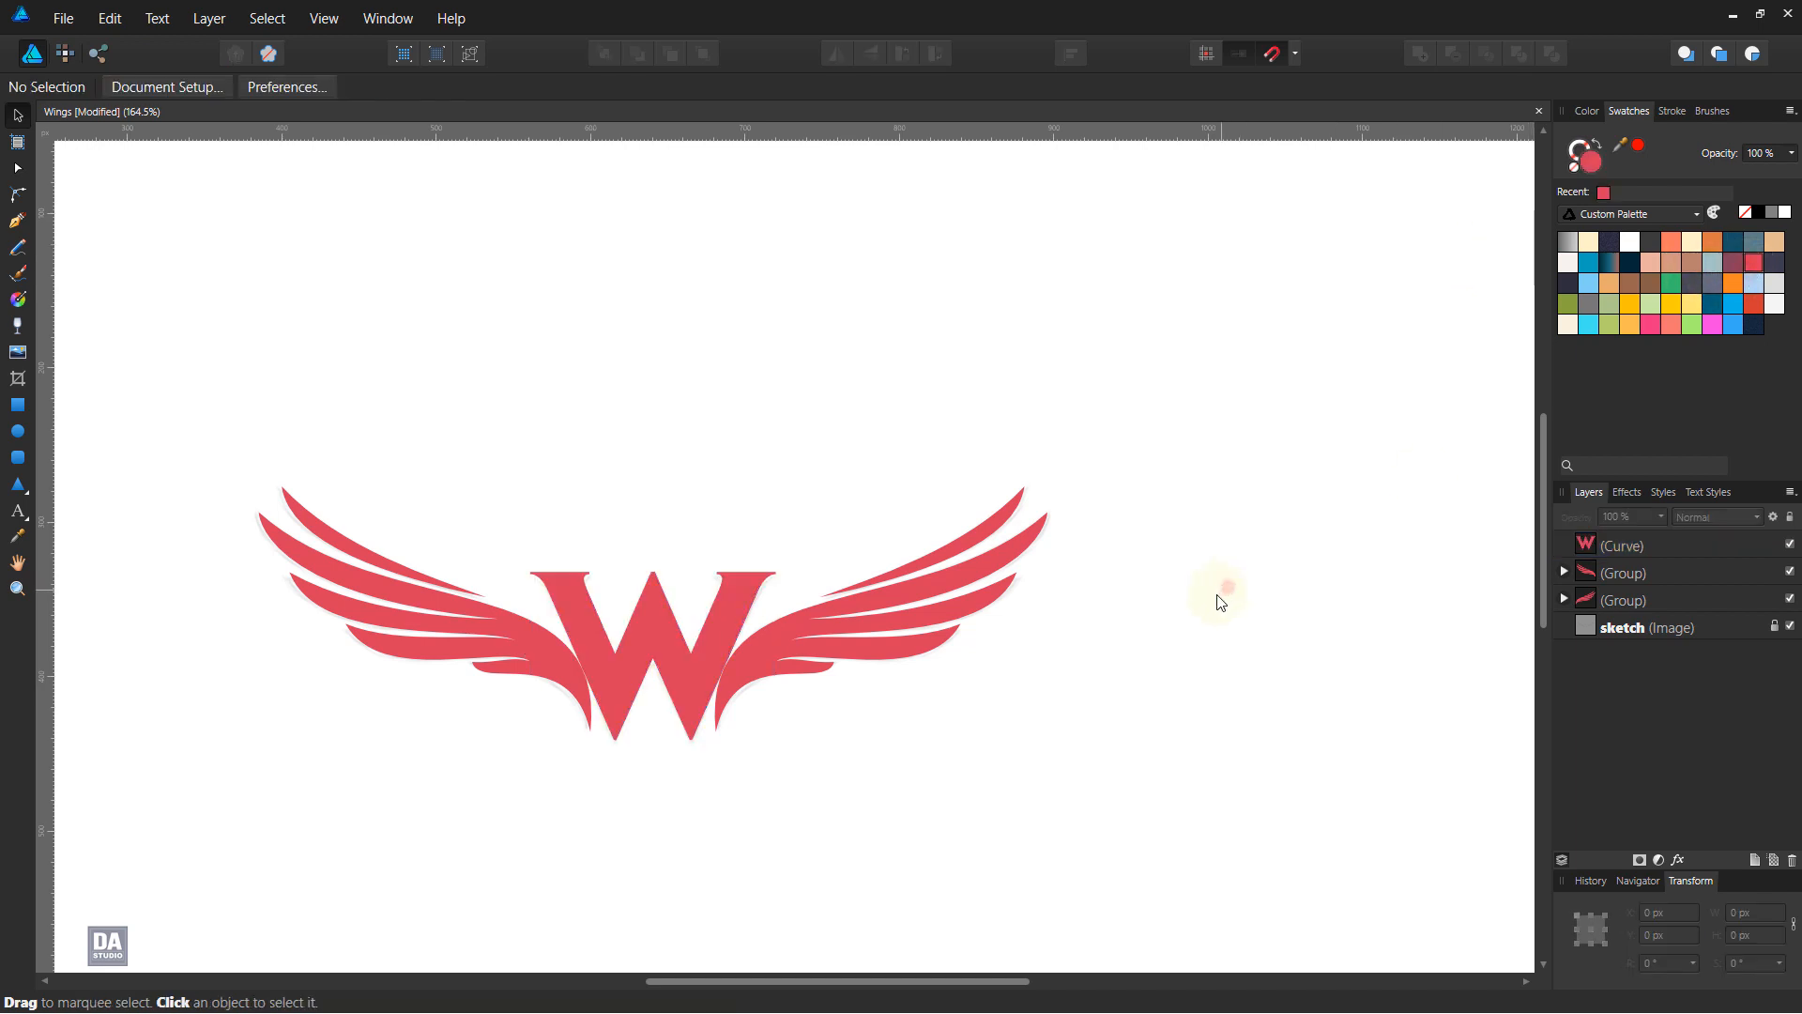
Check the whole logo against the sketch and hide the sketch image layer.
{"action": "scroll", "coordinate": [504, 815], "scroll_direction": "down", "scroll_amount": 1}
{"action": "scroll", "coordinate": [504, 815], "scroll_direction": "down", "scroll_amount": 1}
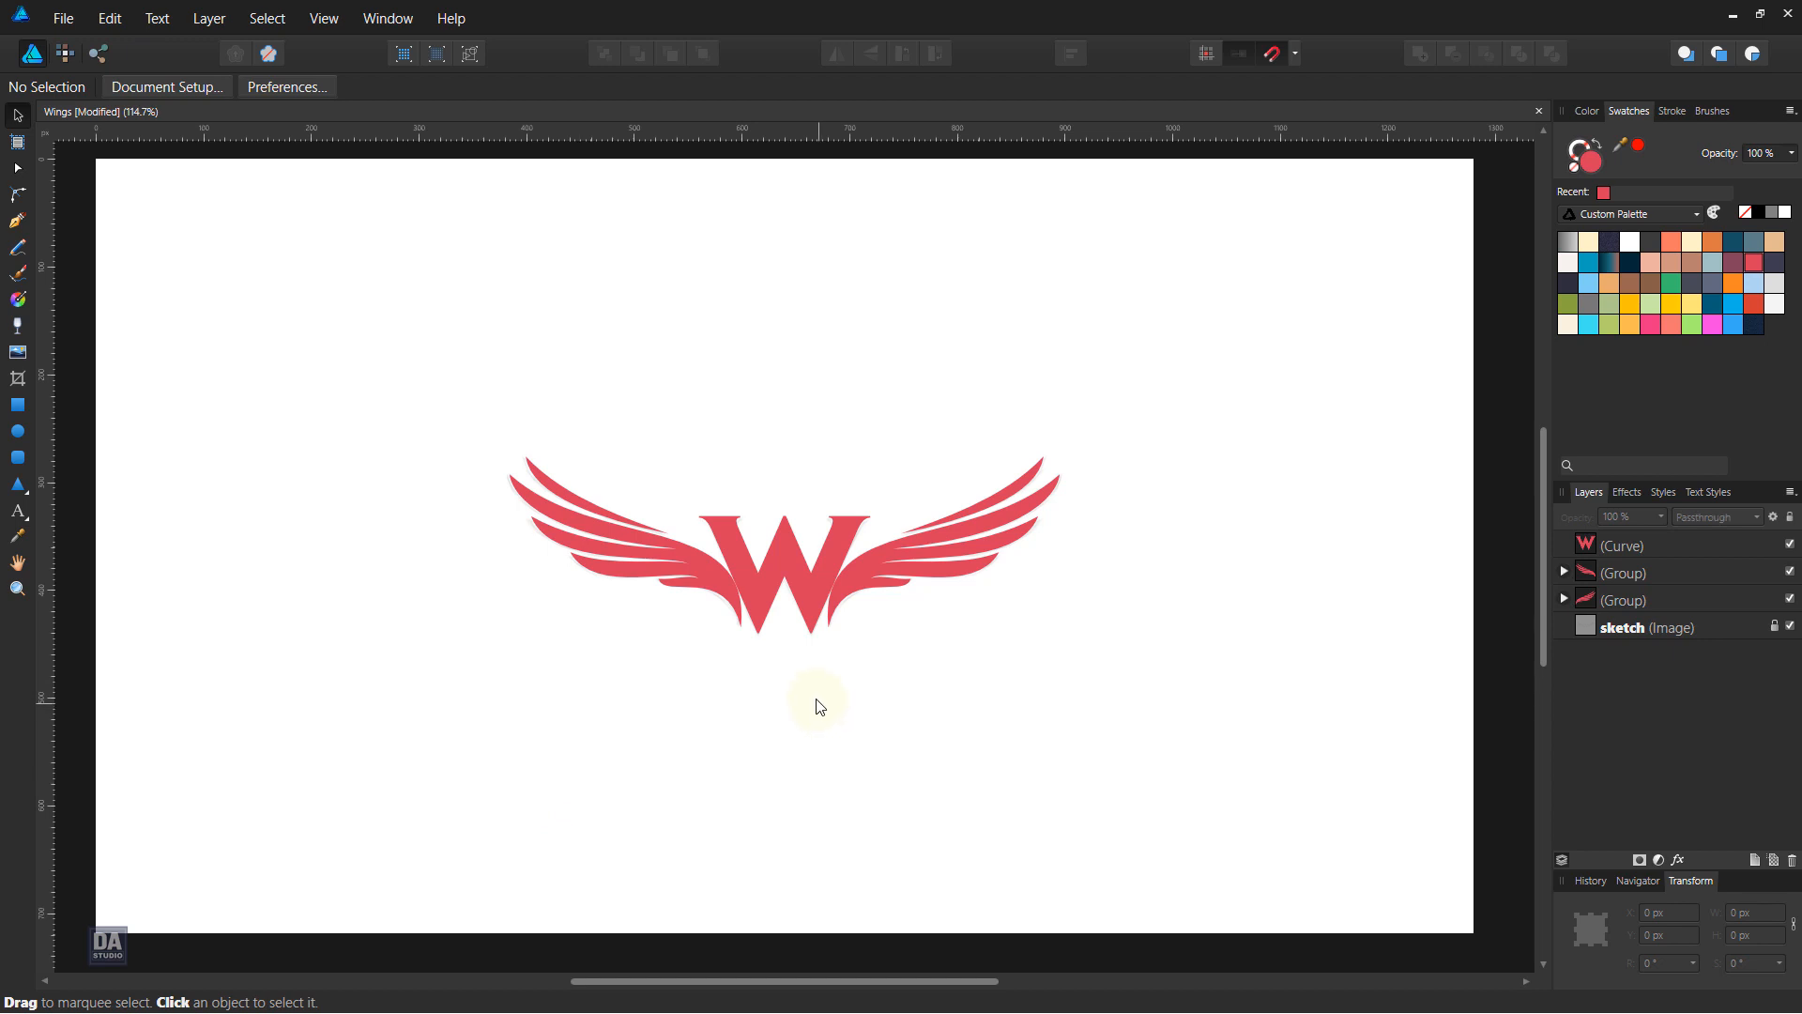
{"action": "scroll", "coordinate": [751, 621], "scroll_direction": "up", "scroll_amount": 4}
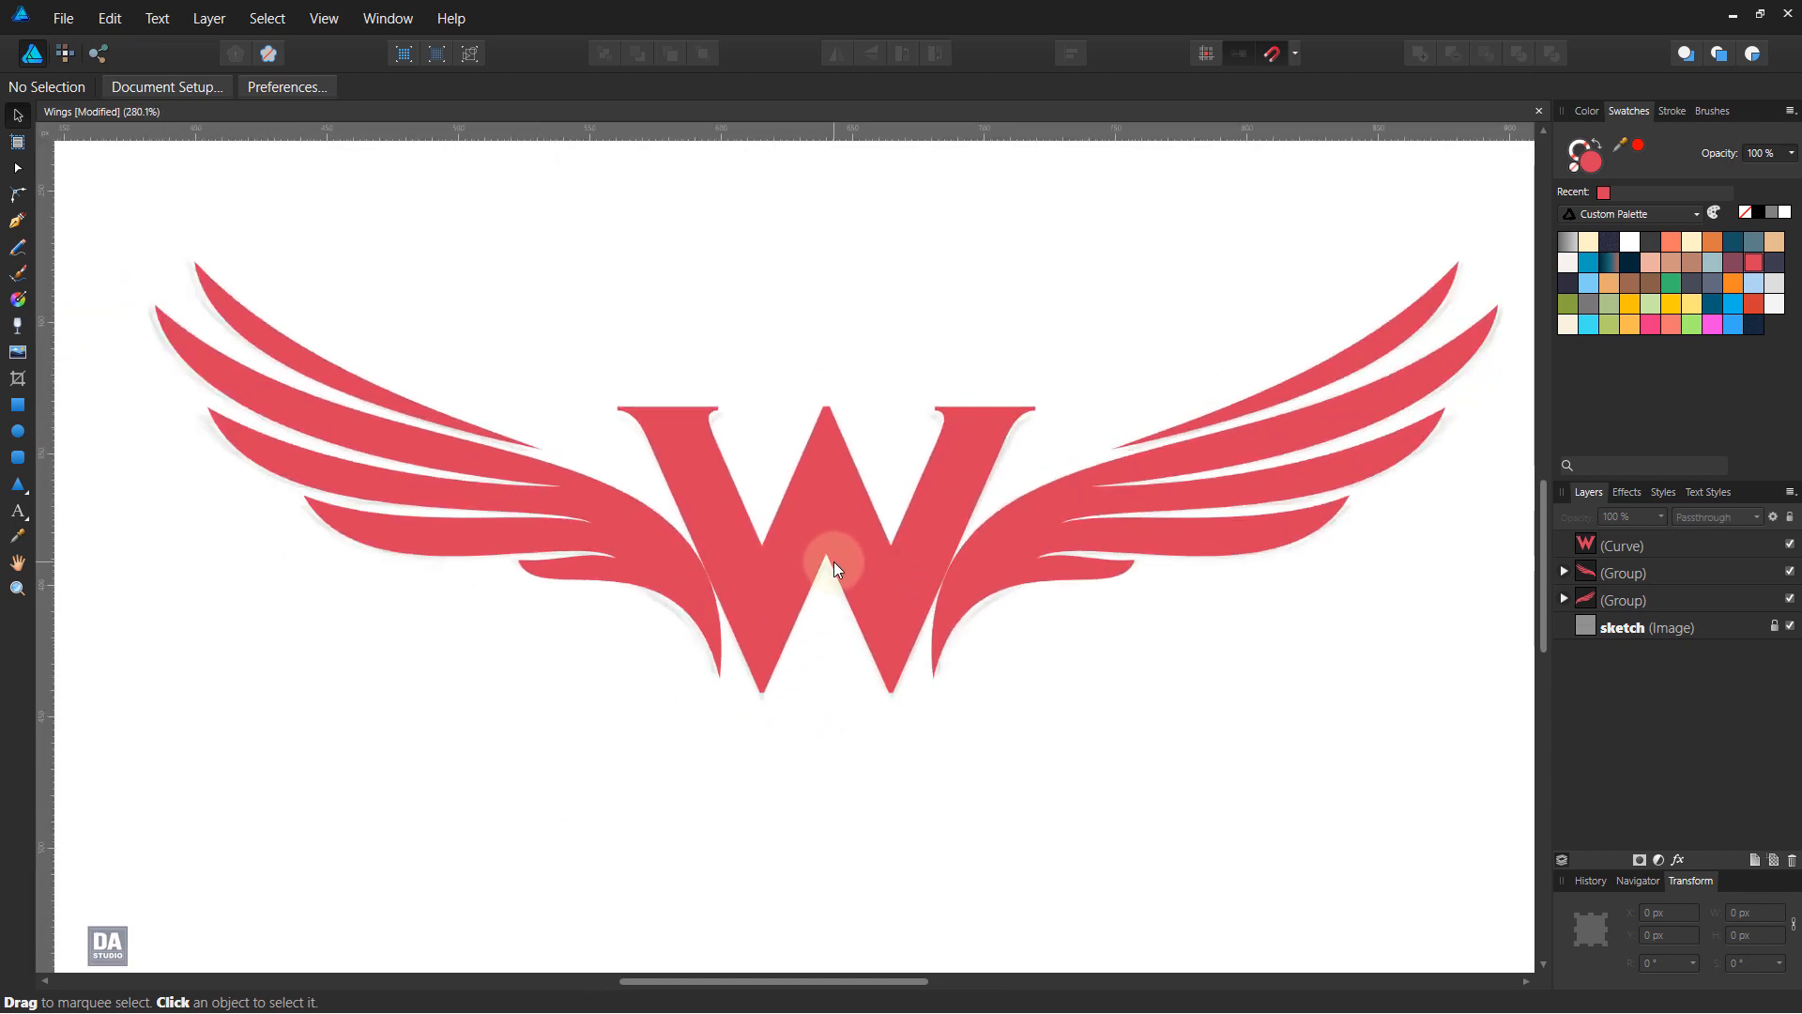
{"action": "left_click", "coordinate": [1788, 627]}
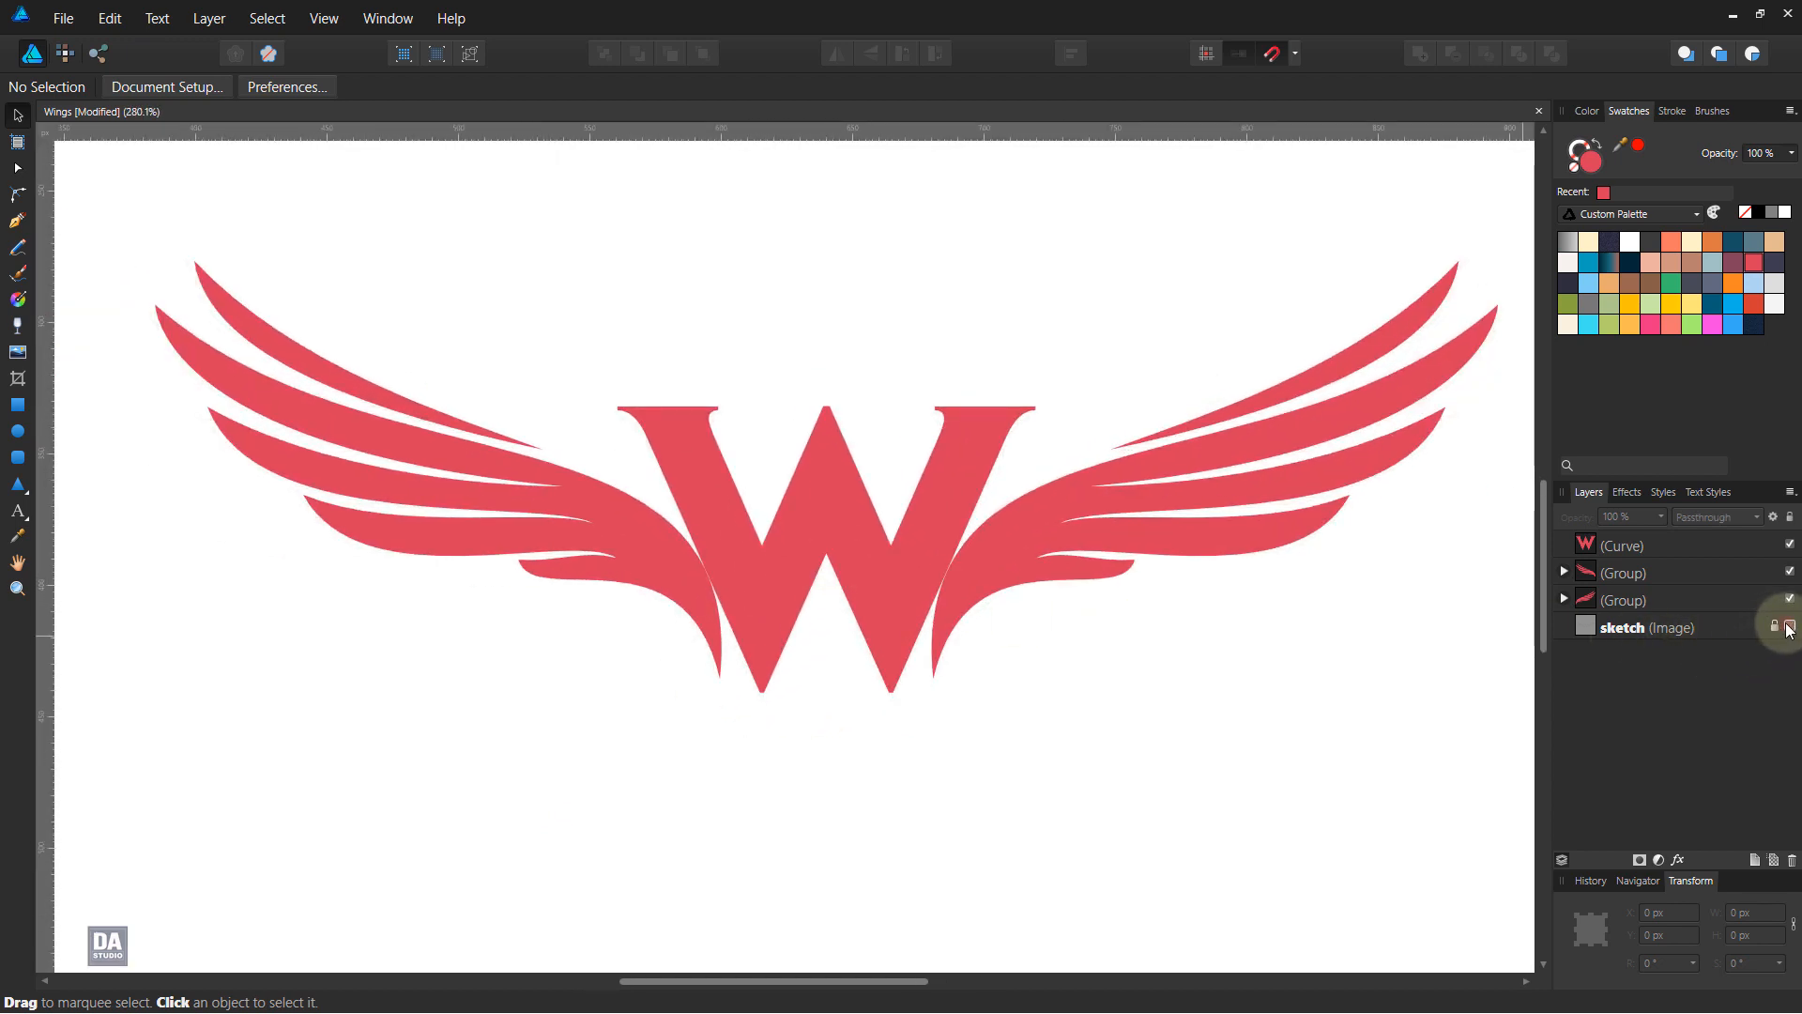
Fill the W and both wing groups with a purple-red-yellow gradient from the Custom Gradients palette, and deselect them.
{"action": "left_click", "coordinate": [801, 573]}
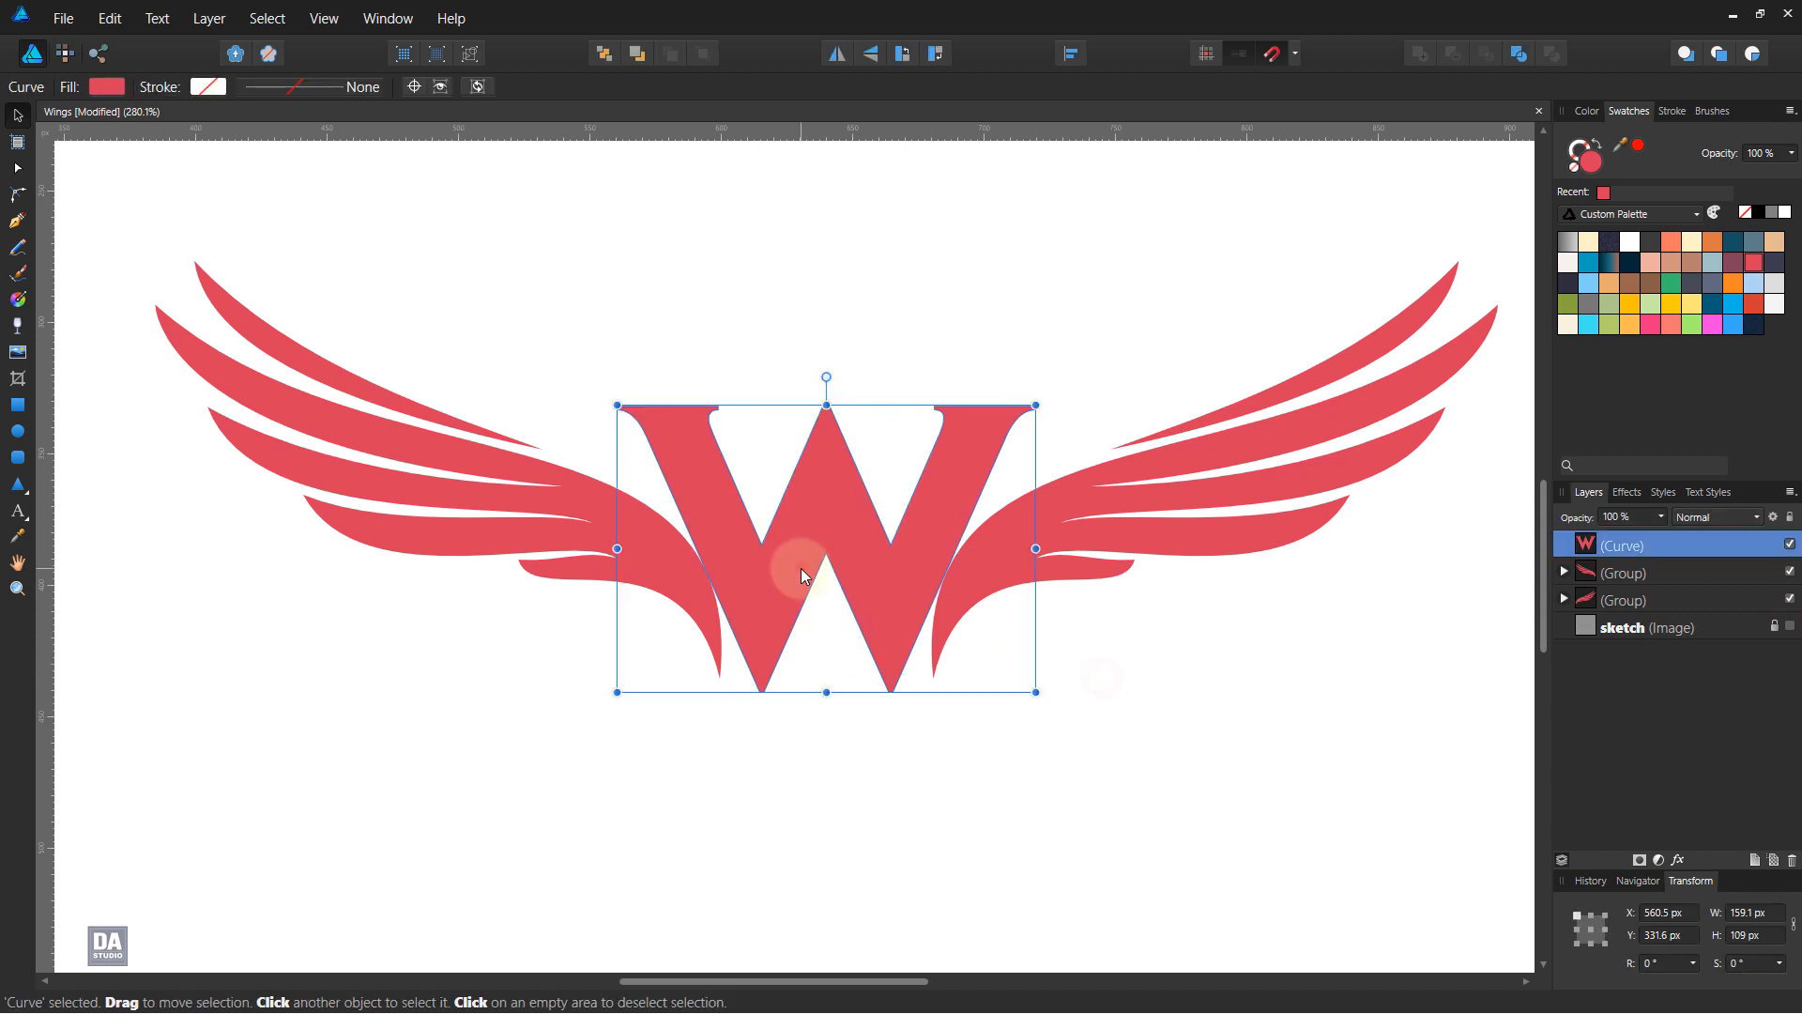
{"action": "left_click", "coordinate": [689, 589], "text": "shift"}
{"action": "left_click", "coordinate": [1021, 572], "text": "shift"}
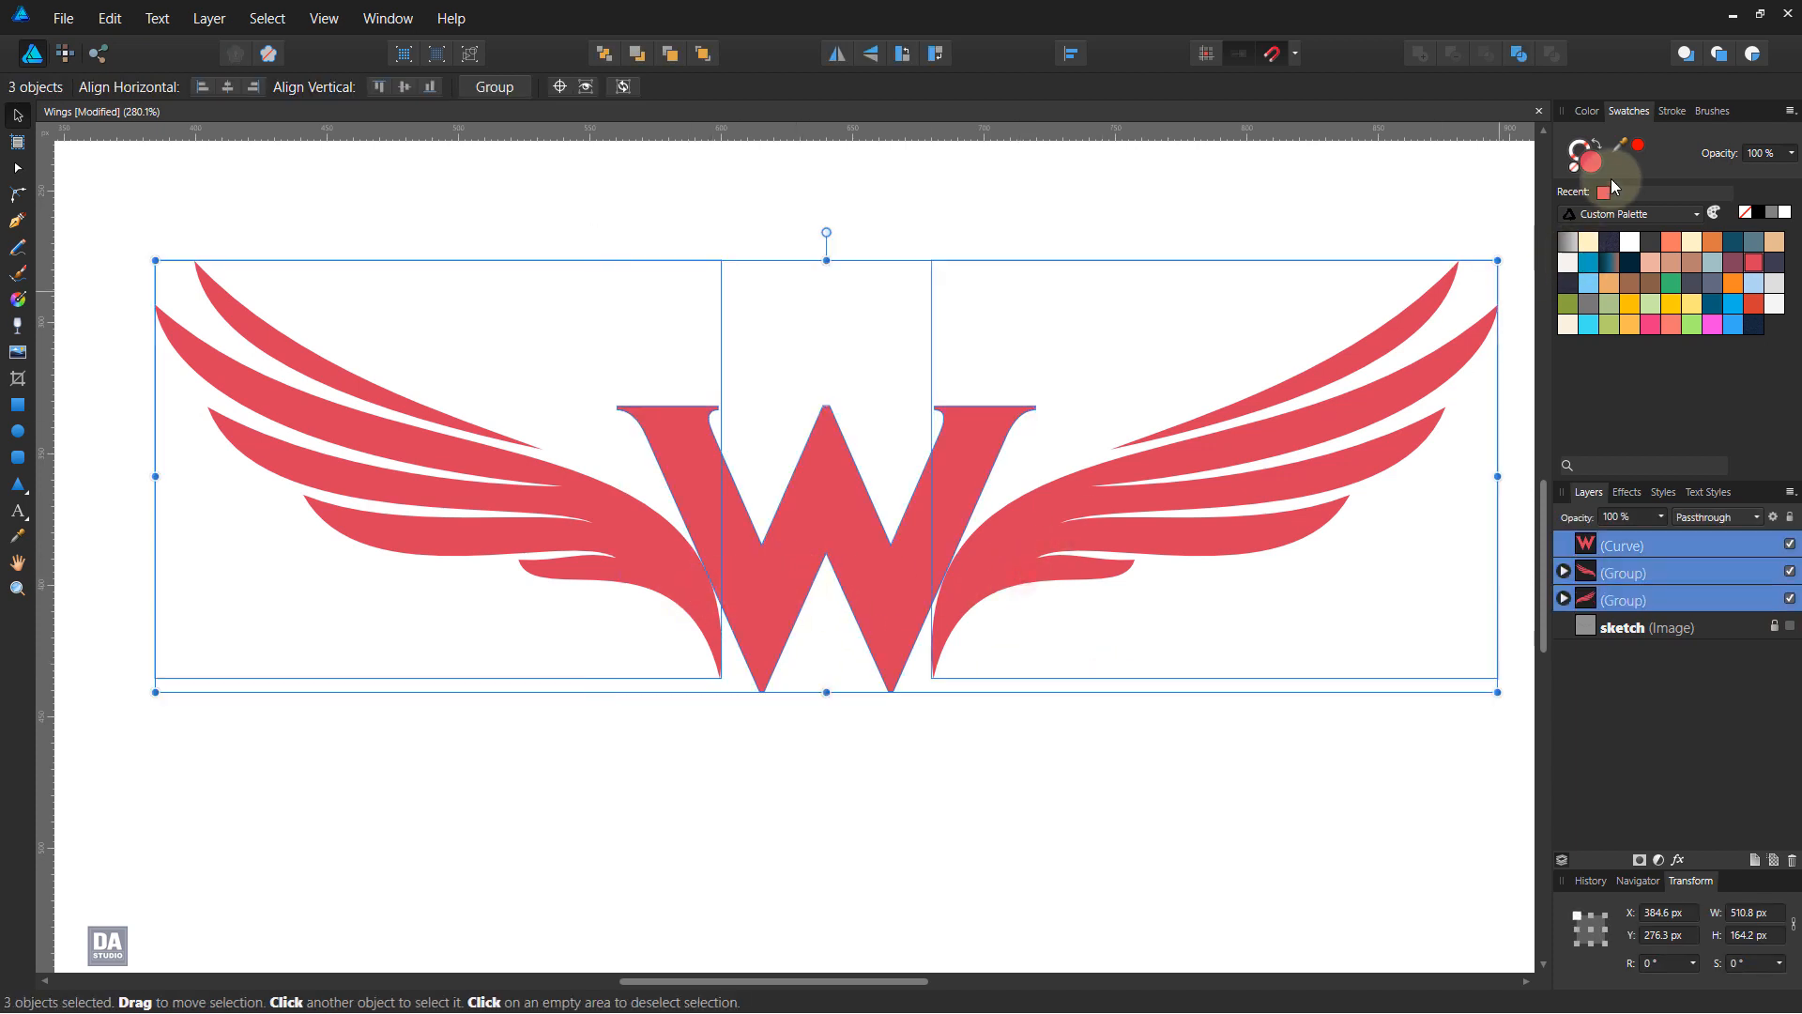
{"action": "left_click", "coordinate": [1626, 214]}
{"action": "scroll", "coordinate": [1612, 284], "scroll_direction": "up", "scroll_amount": 1}
{"action": "left_click", "coordinate": [1613, 283]}
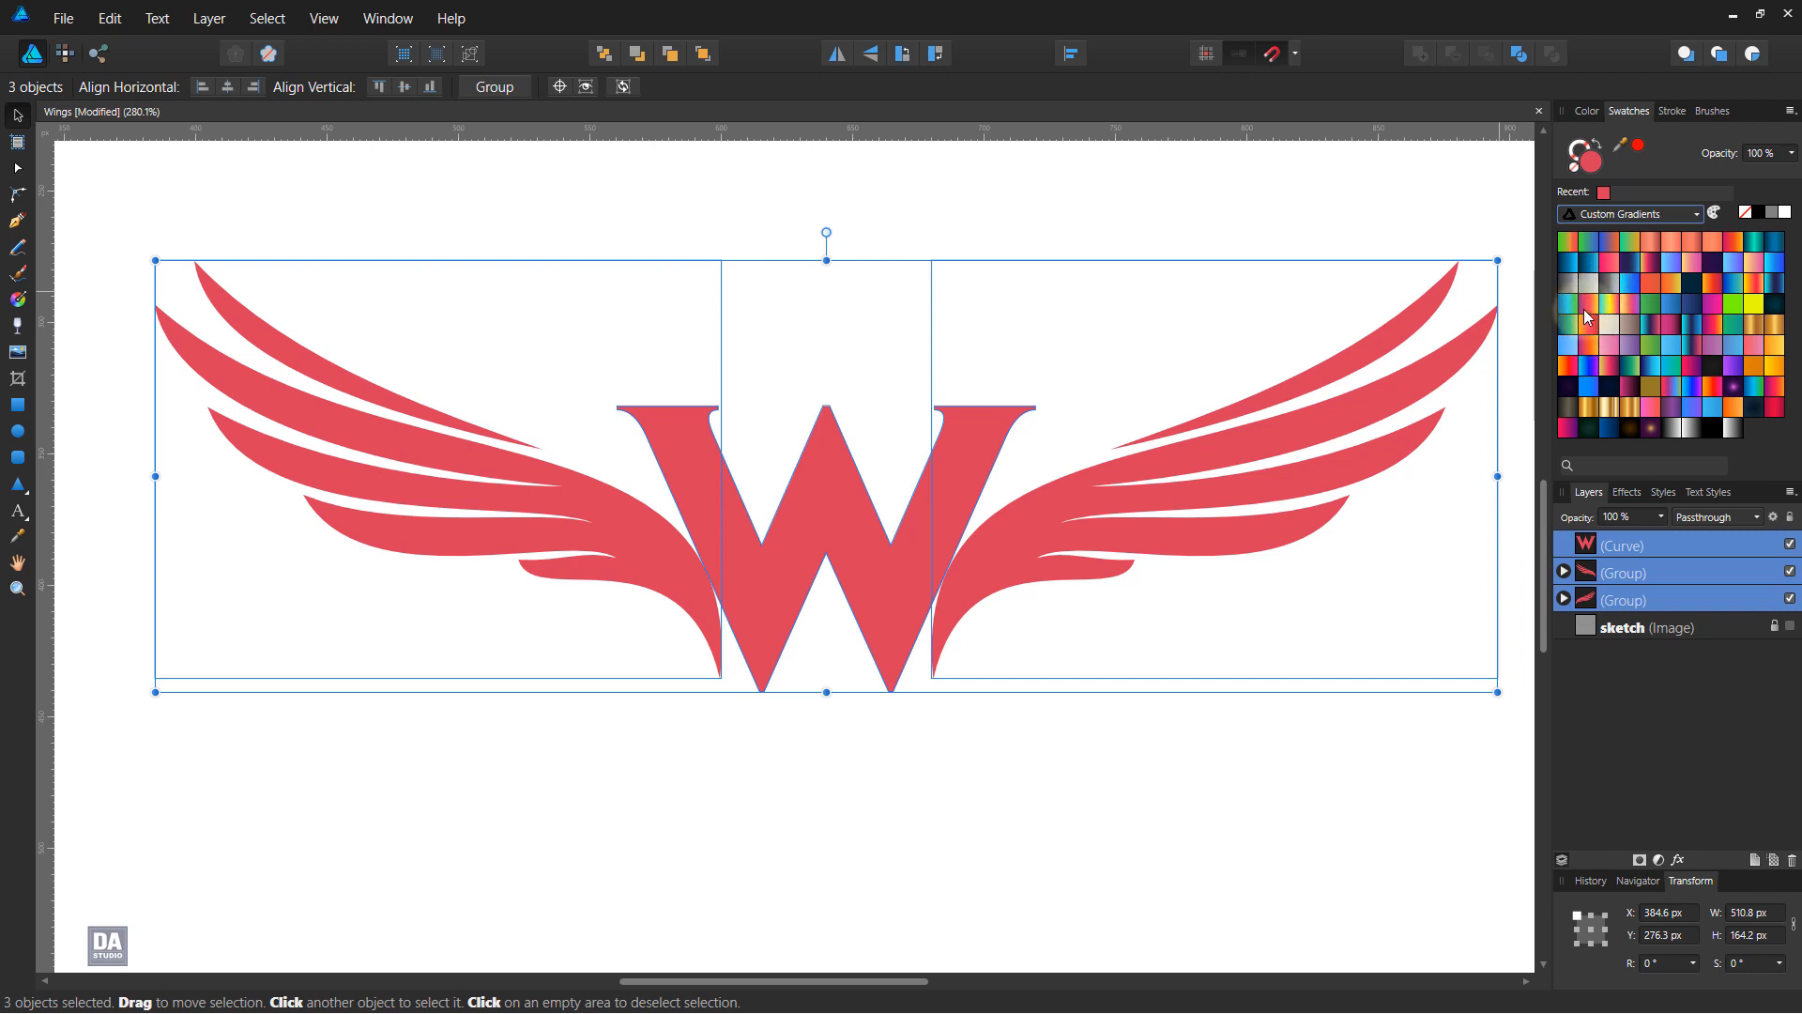
{"action": "left_click", "coordinate": [1585, 308]}
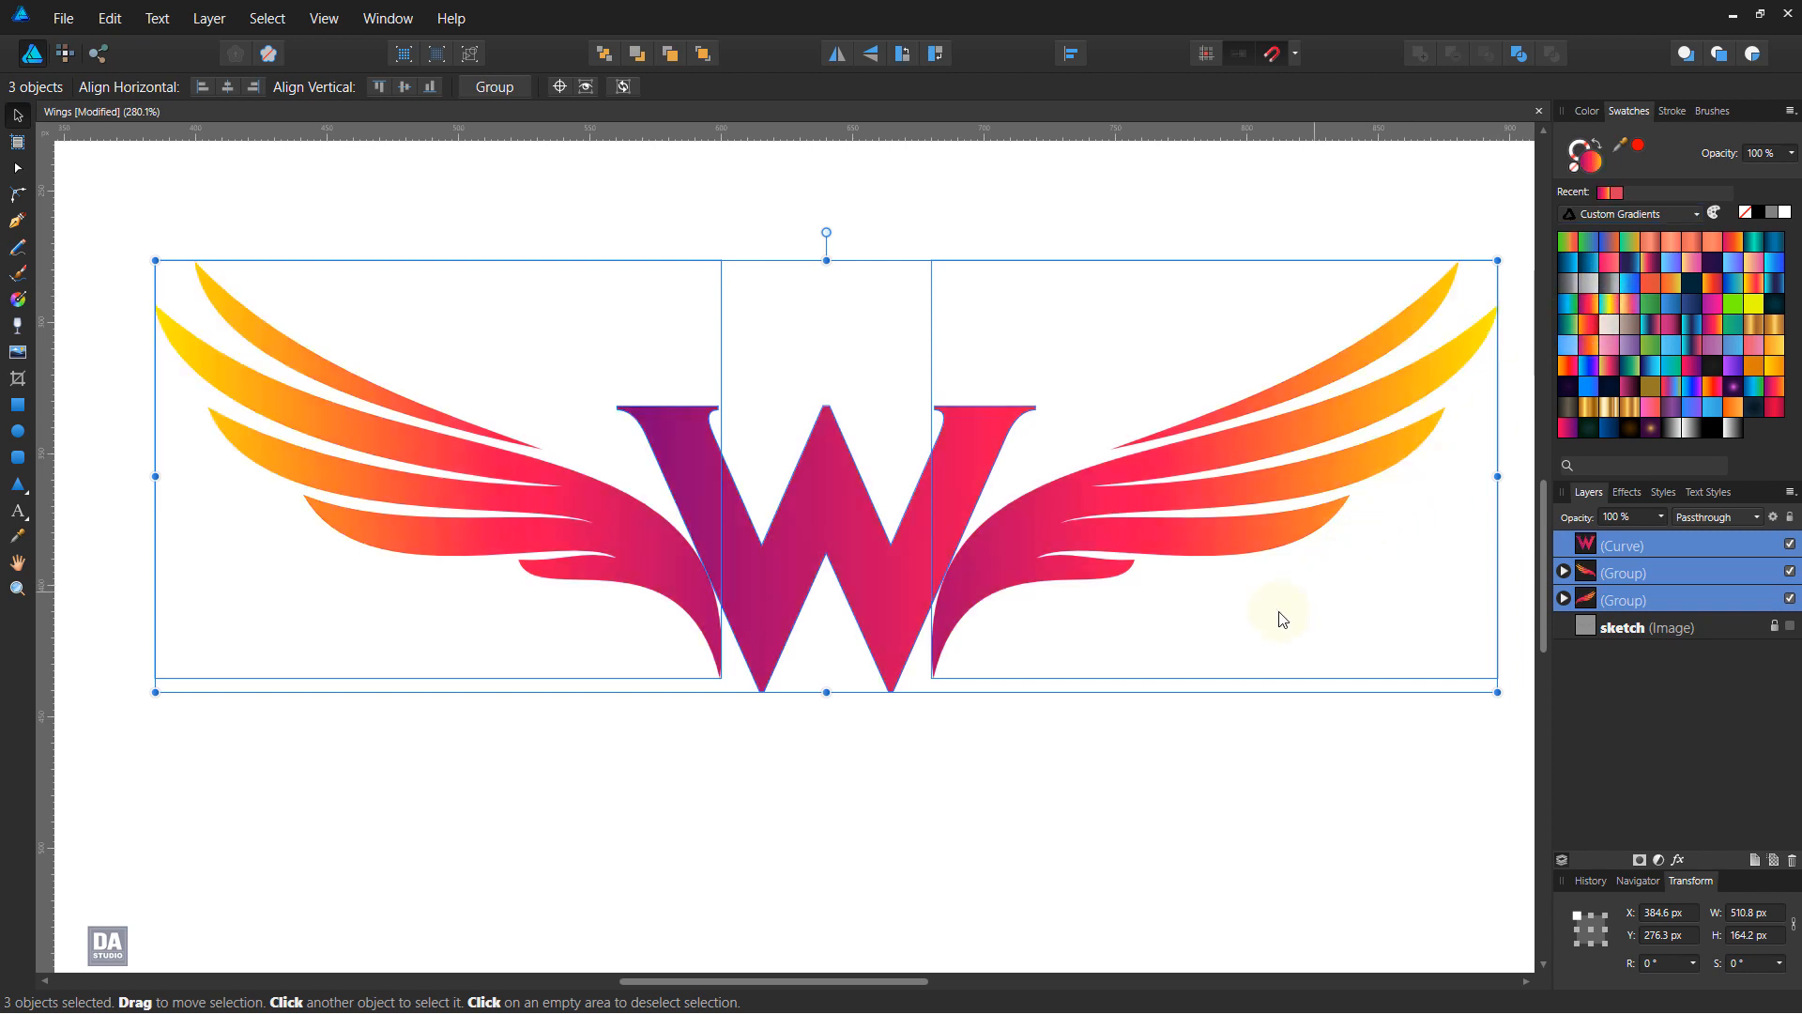
{"action": "left_click", "coordinate": [1220, 639]}
Redirect the W's gradient to run vertically from purple at its base to yellow at its top, and deselect it.
{"action": "left_click", "coordinate": [893, 612]}
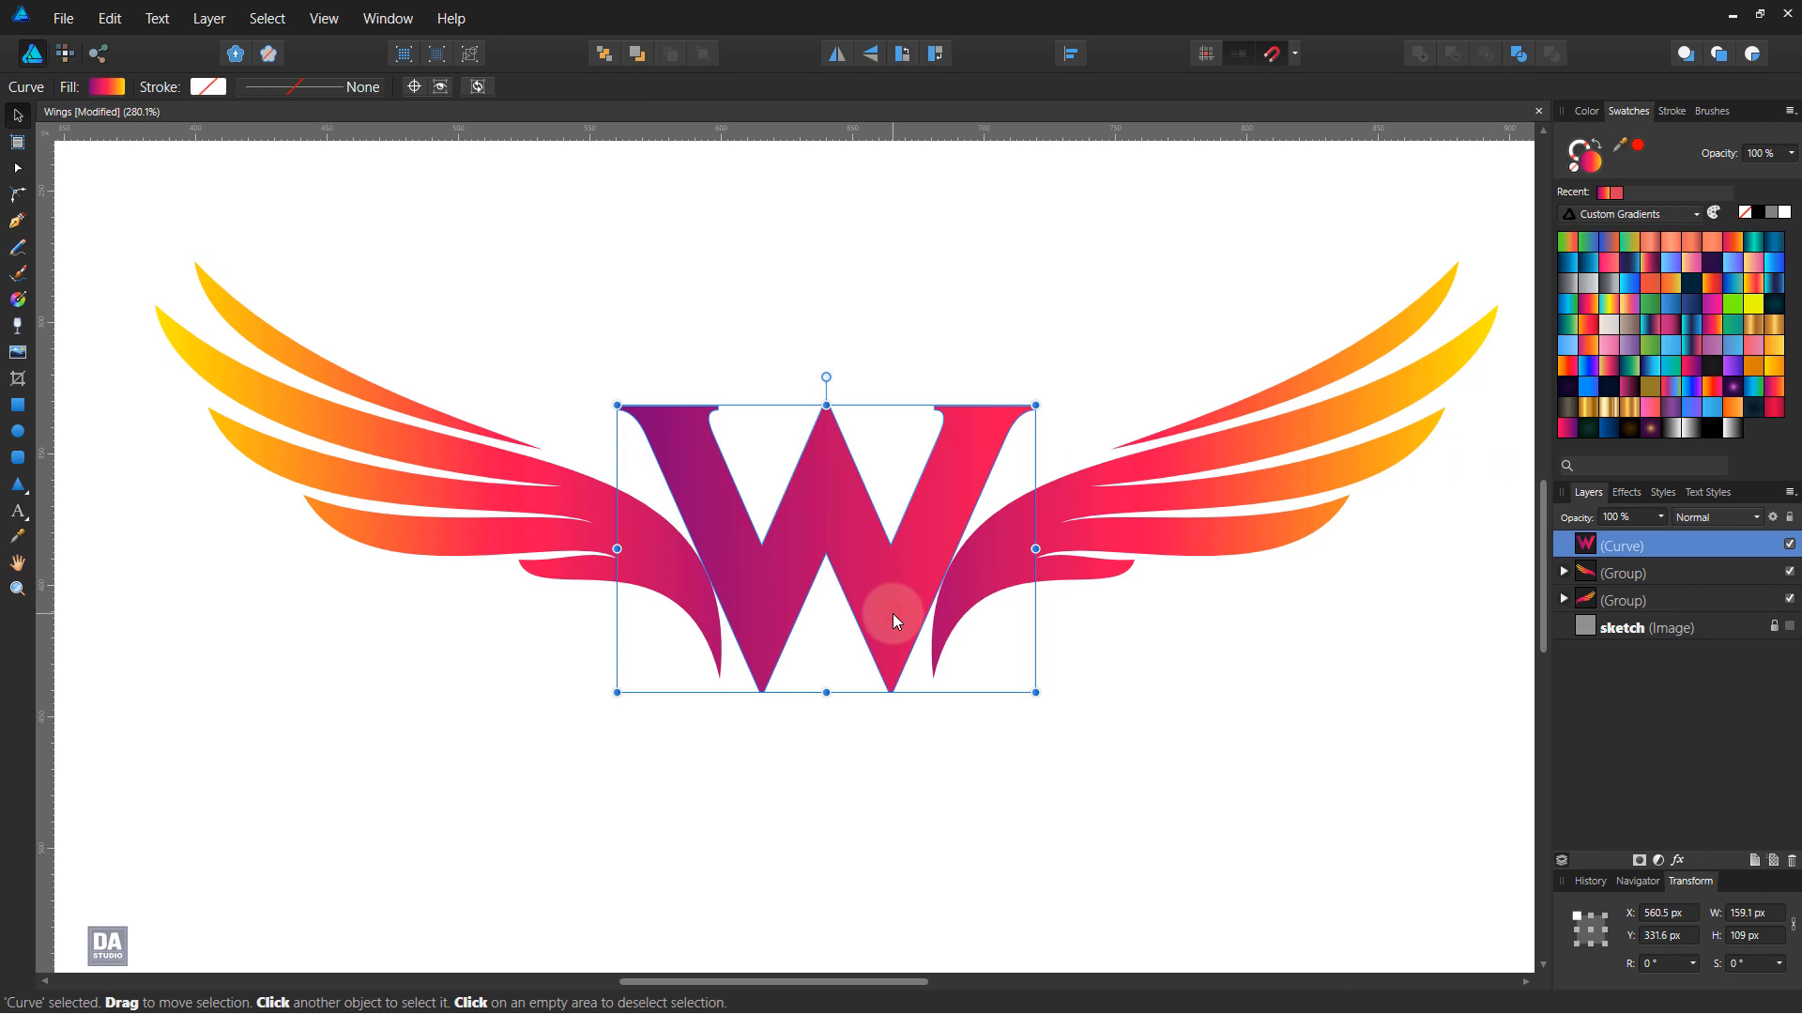
{"action": "key", "text": "g"}
{"action": "left_click_drag", "start_coordinate": [831, 697], "coordinate": [833, 410]}
{"action": "key", "text": "v"}
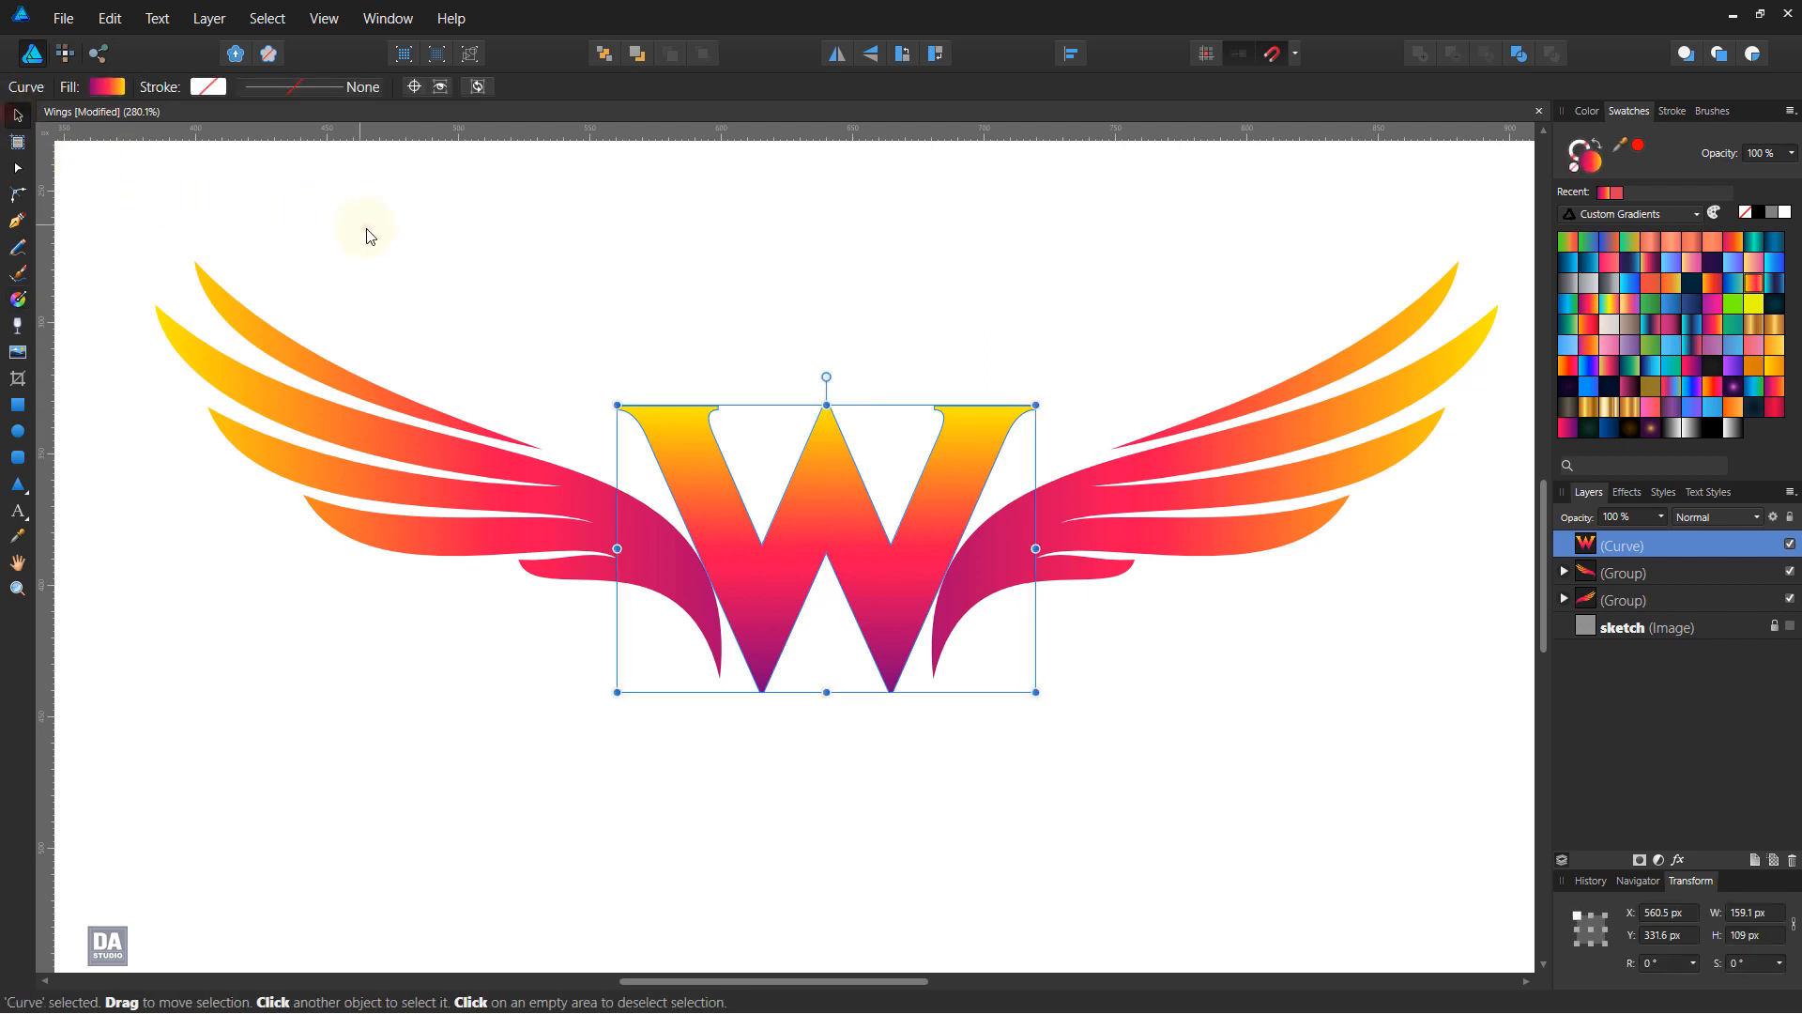
{"action": "left_click", "coordinate": [366, 230]}
Draw a 1280 by 720 px rectangle covering the page and fill it with a dark purple Custom Gradients swatch.
{"action": "scroll", "coordinate": [587, 666], "scroll_direction": "down", "scroll_amount": 5}
{"action": "scroll", "coordinate": [591, 678], "scroll_direction": "up", "scroll_amount": 2}
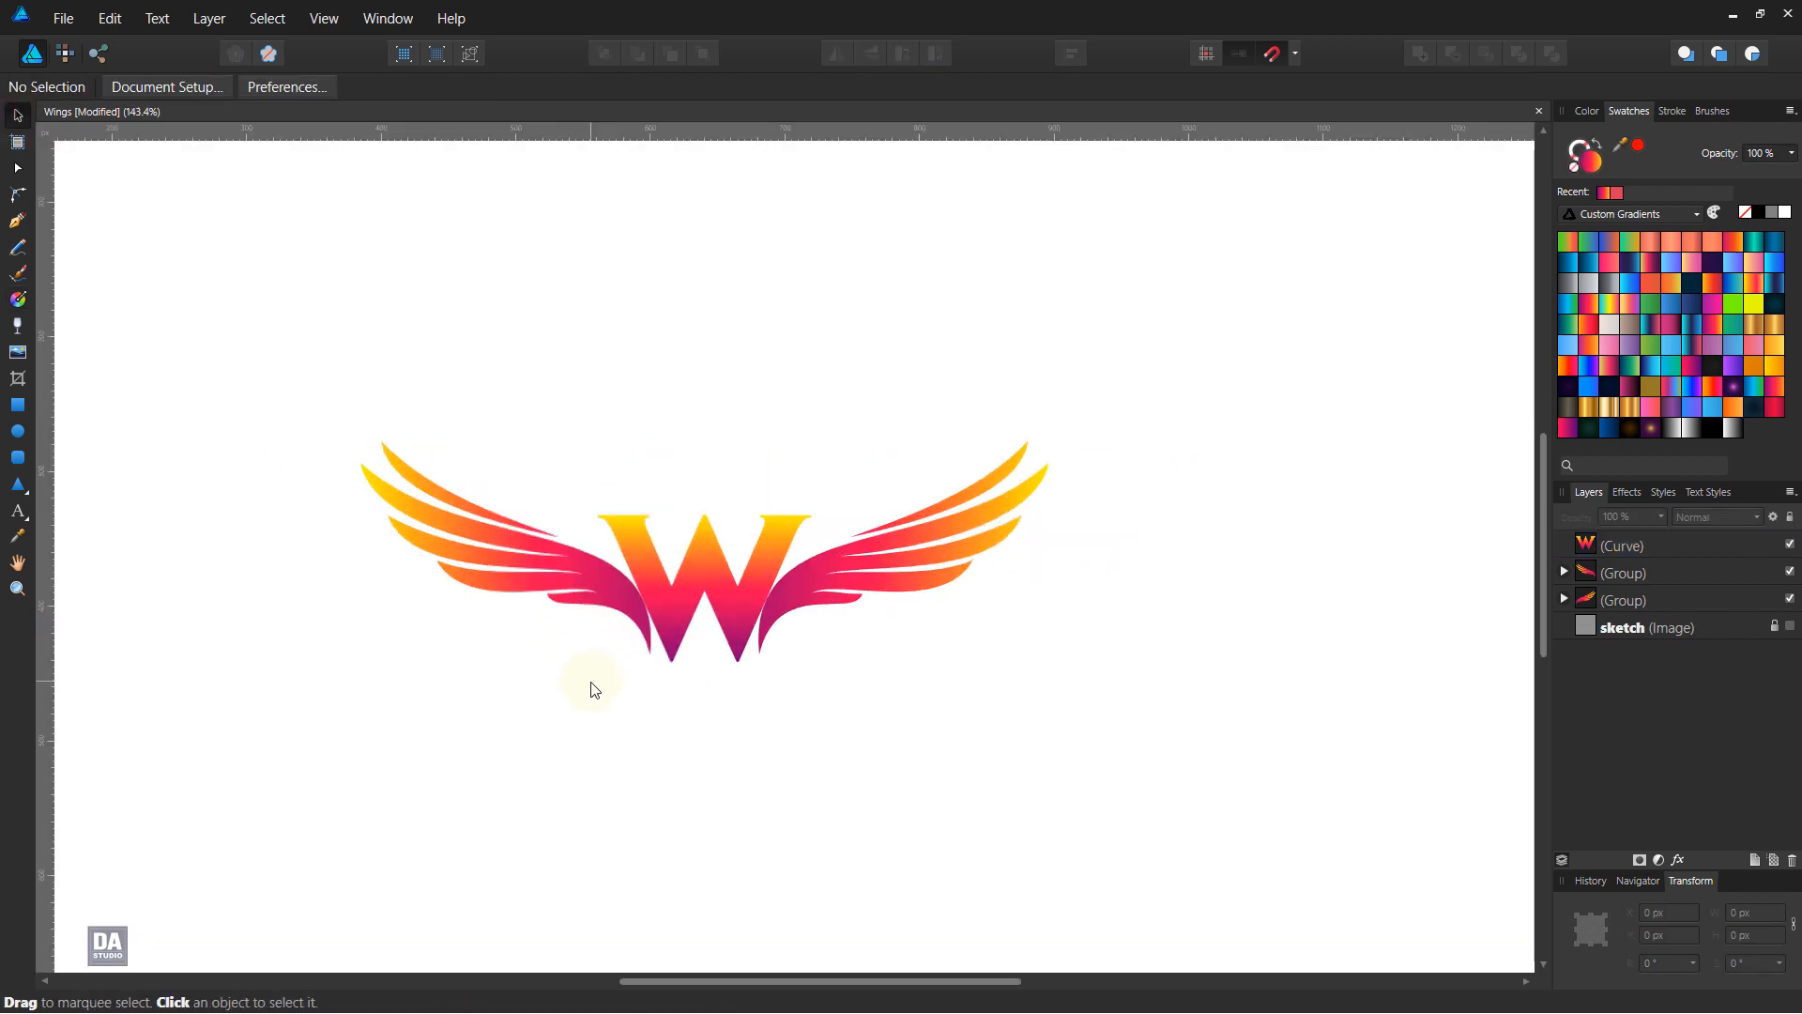
{"action": "scroll", "coordinate": [594, 690], "scroll_direction": "down", "scroll_amount": 1}
{"action": "scroll", "coordinate": [591, 694], "scroll_direction": "down", "scroll_amount": 1}
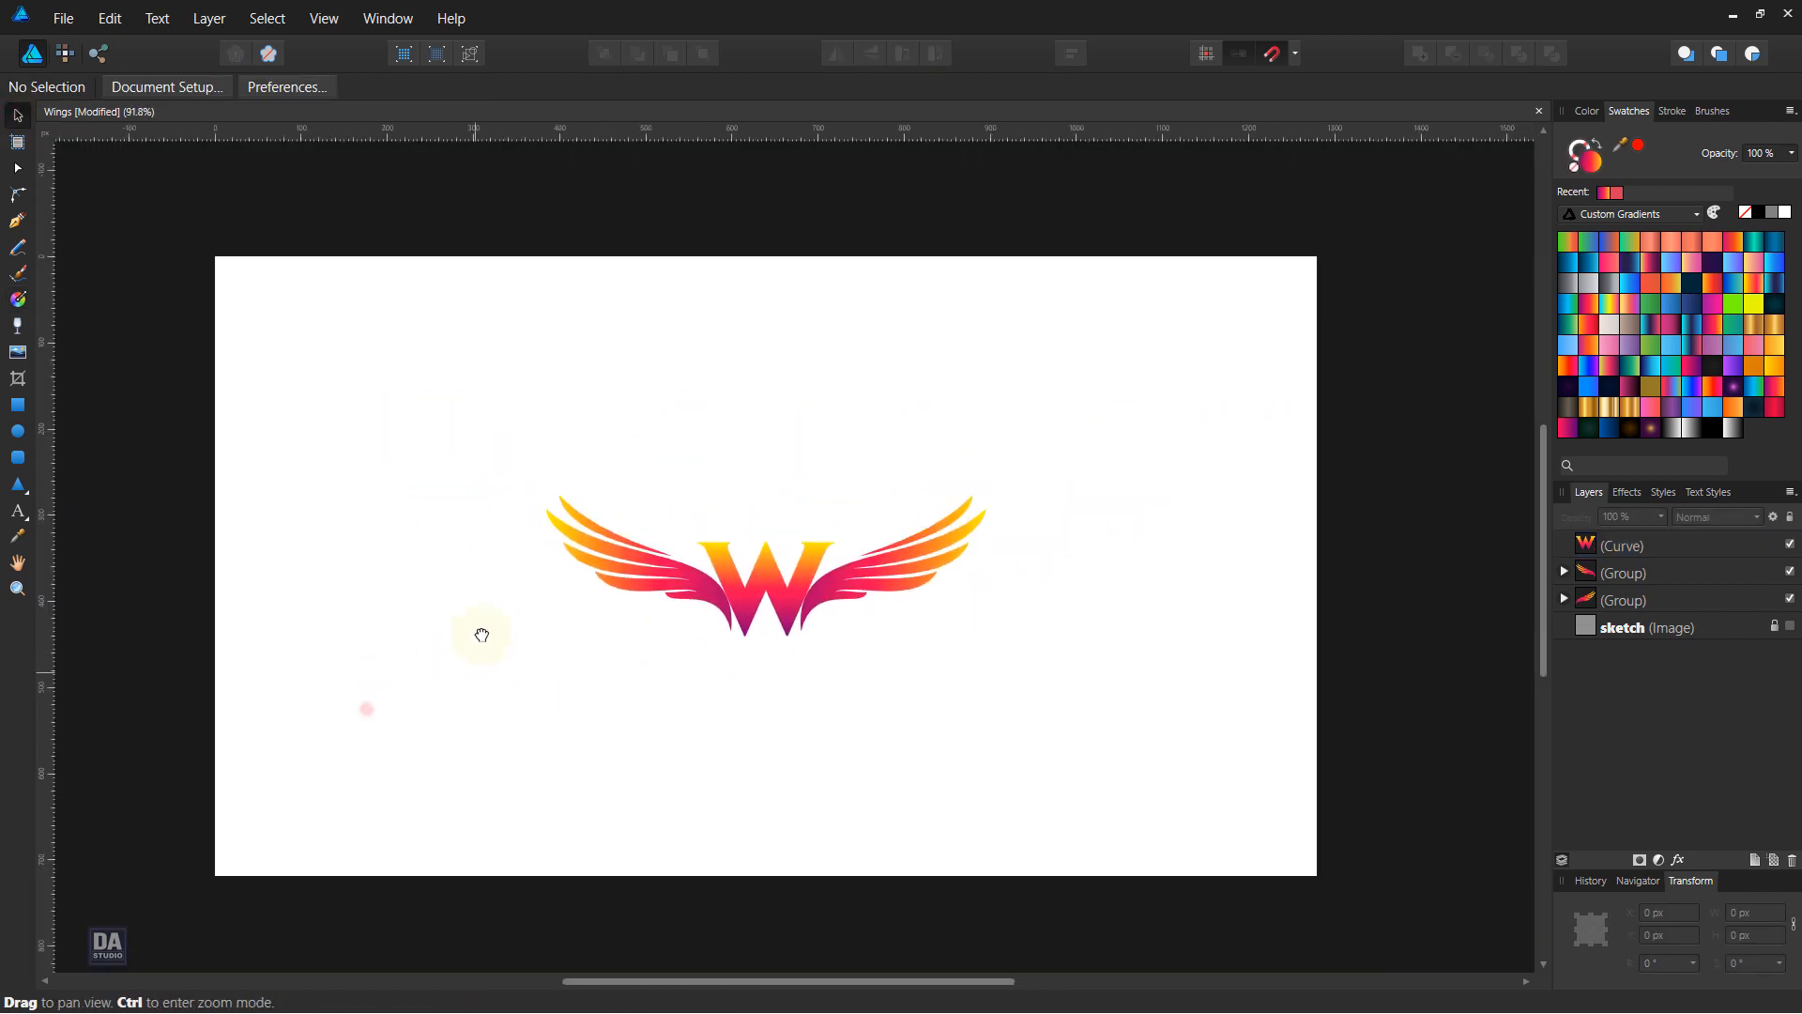
{"action": "left_click", "coordinate": [19, 405]}
{"action": "left_click_drag", "start_coordinate": [217, 195], "coordinate": [1320, 817]}
{"action": "left_click", "coordinate": [1613, 431]}
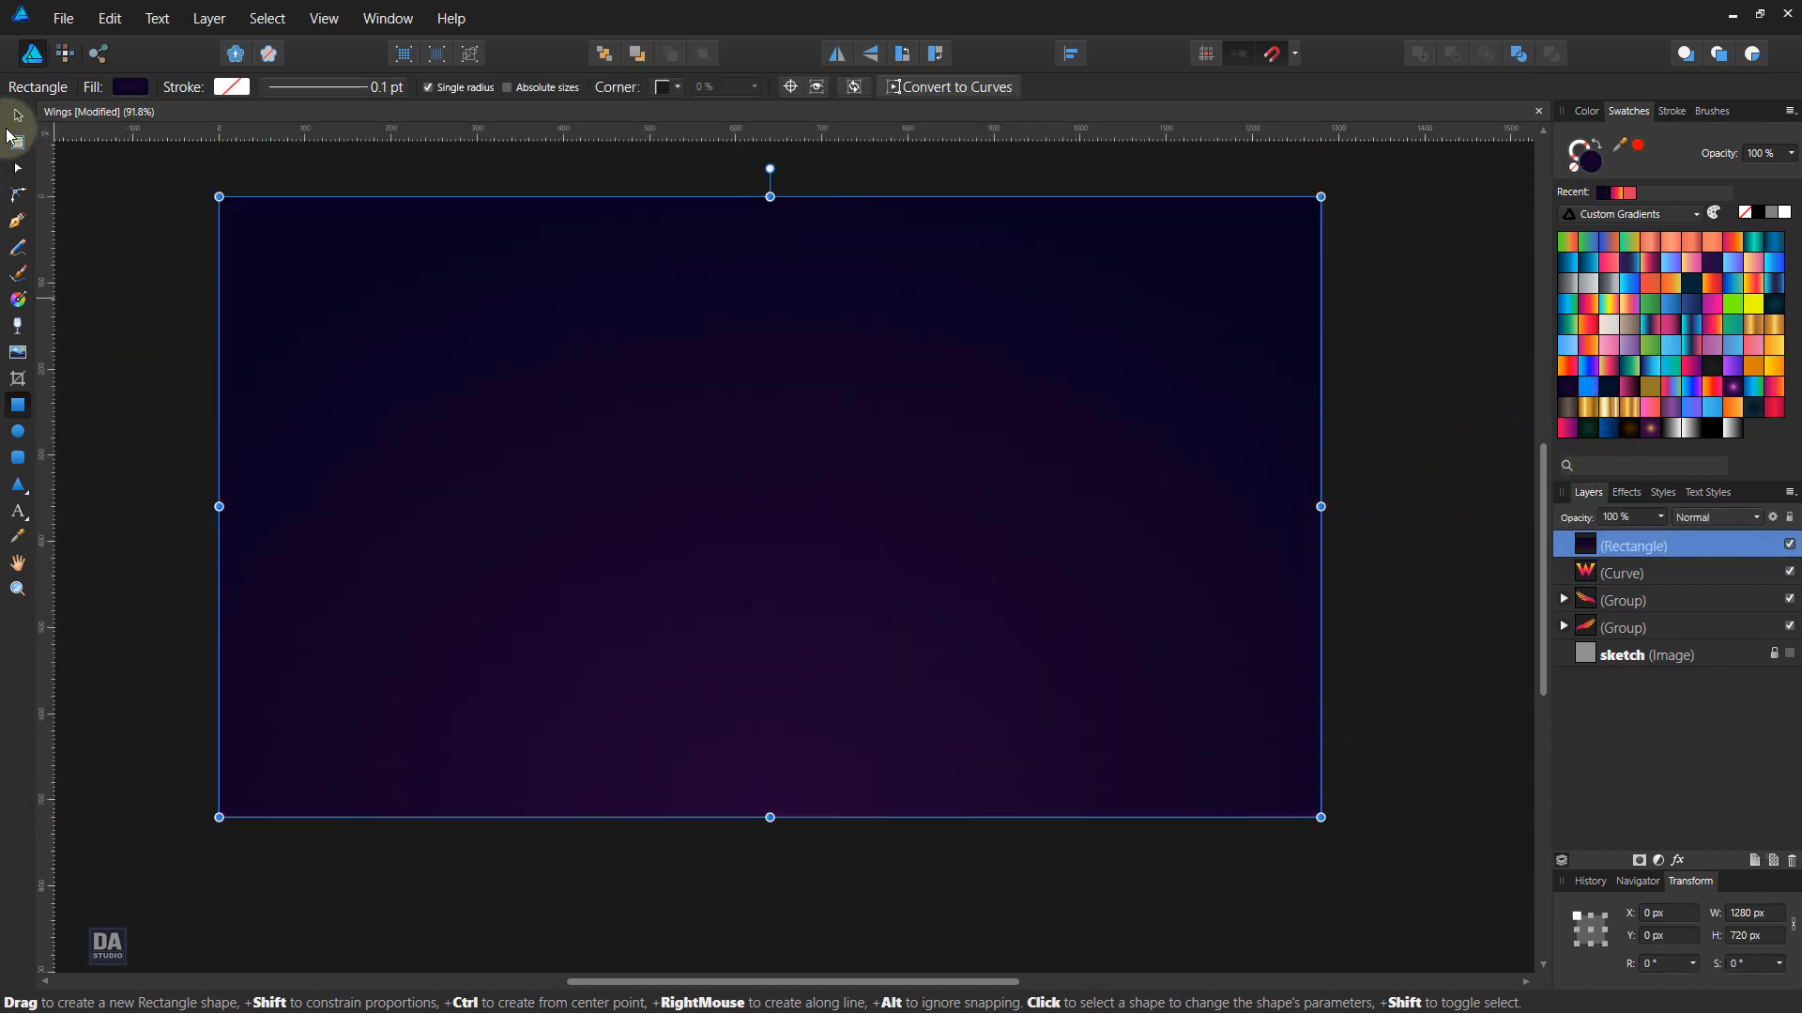
Centre the rectangle's elliptical gradient on the page, stretch it to the page edges, and widen its lighter middle.
{"action": "left_click", "coordinate": [18, 299]}
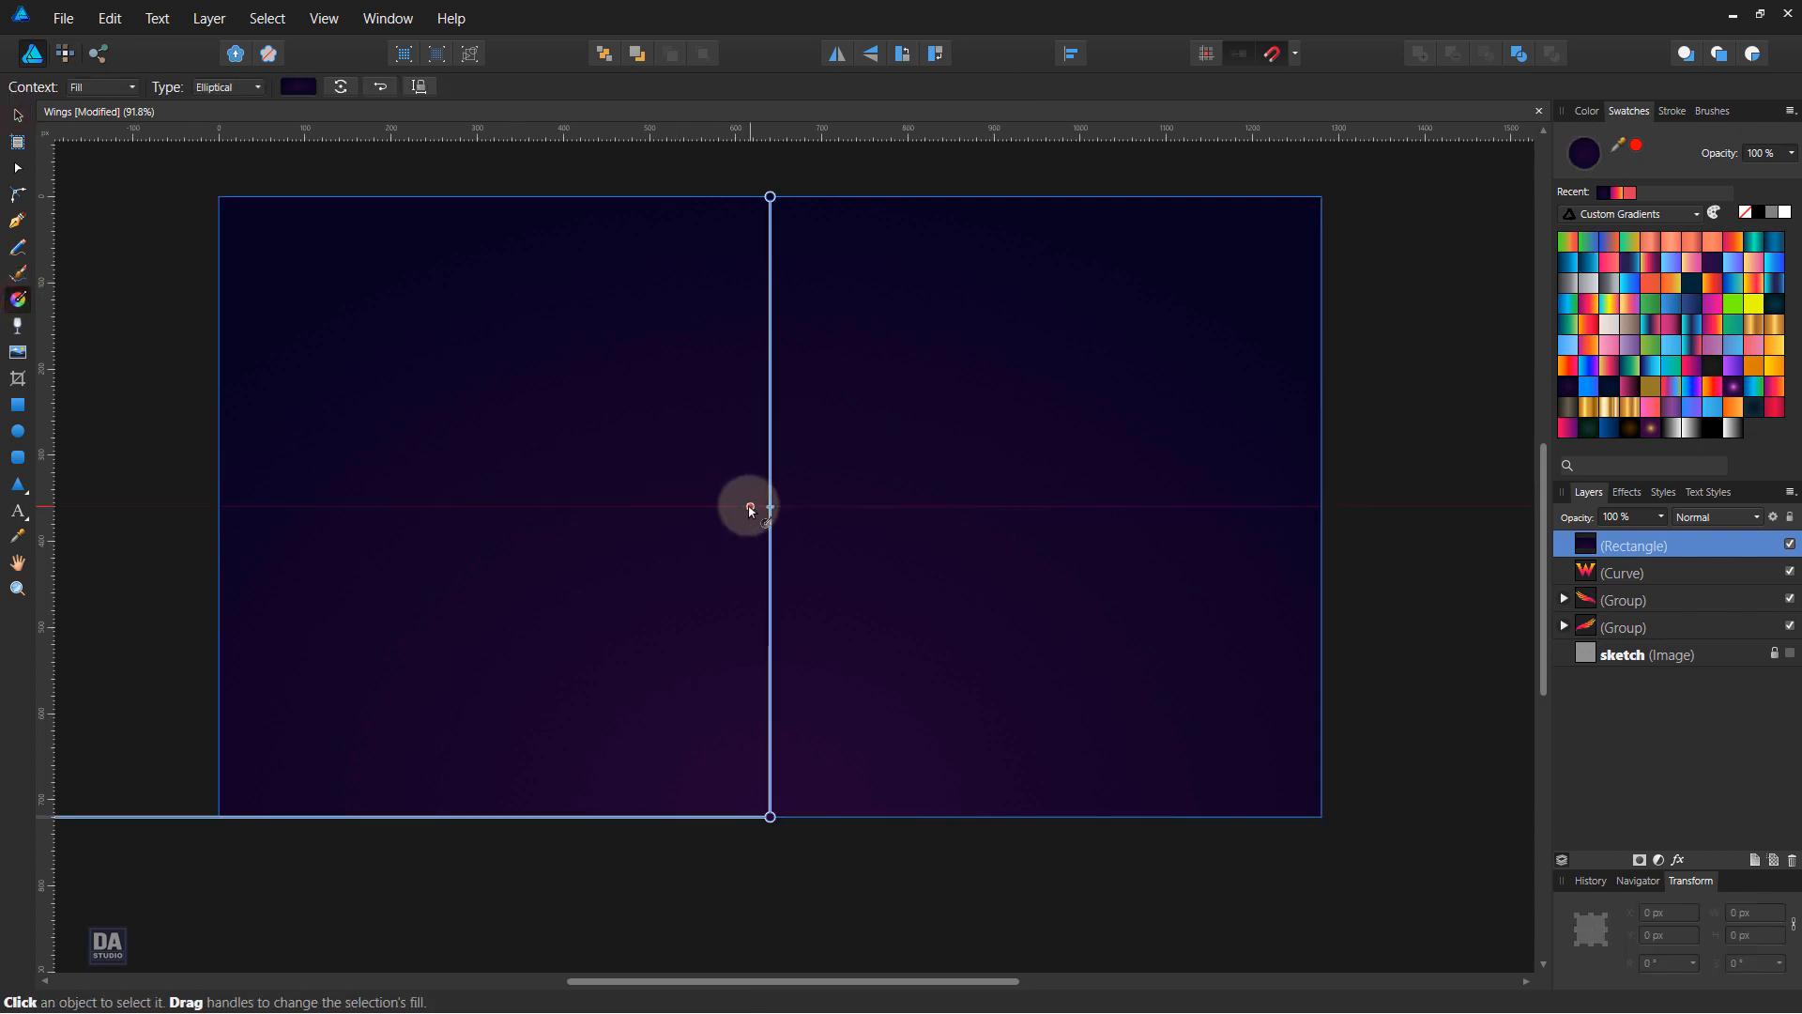
{"action": "left_click_drag", "start_coordinate": [770, 816], "coordinate": [575, 733]}
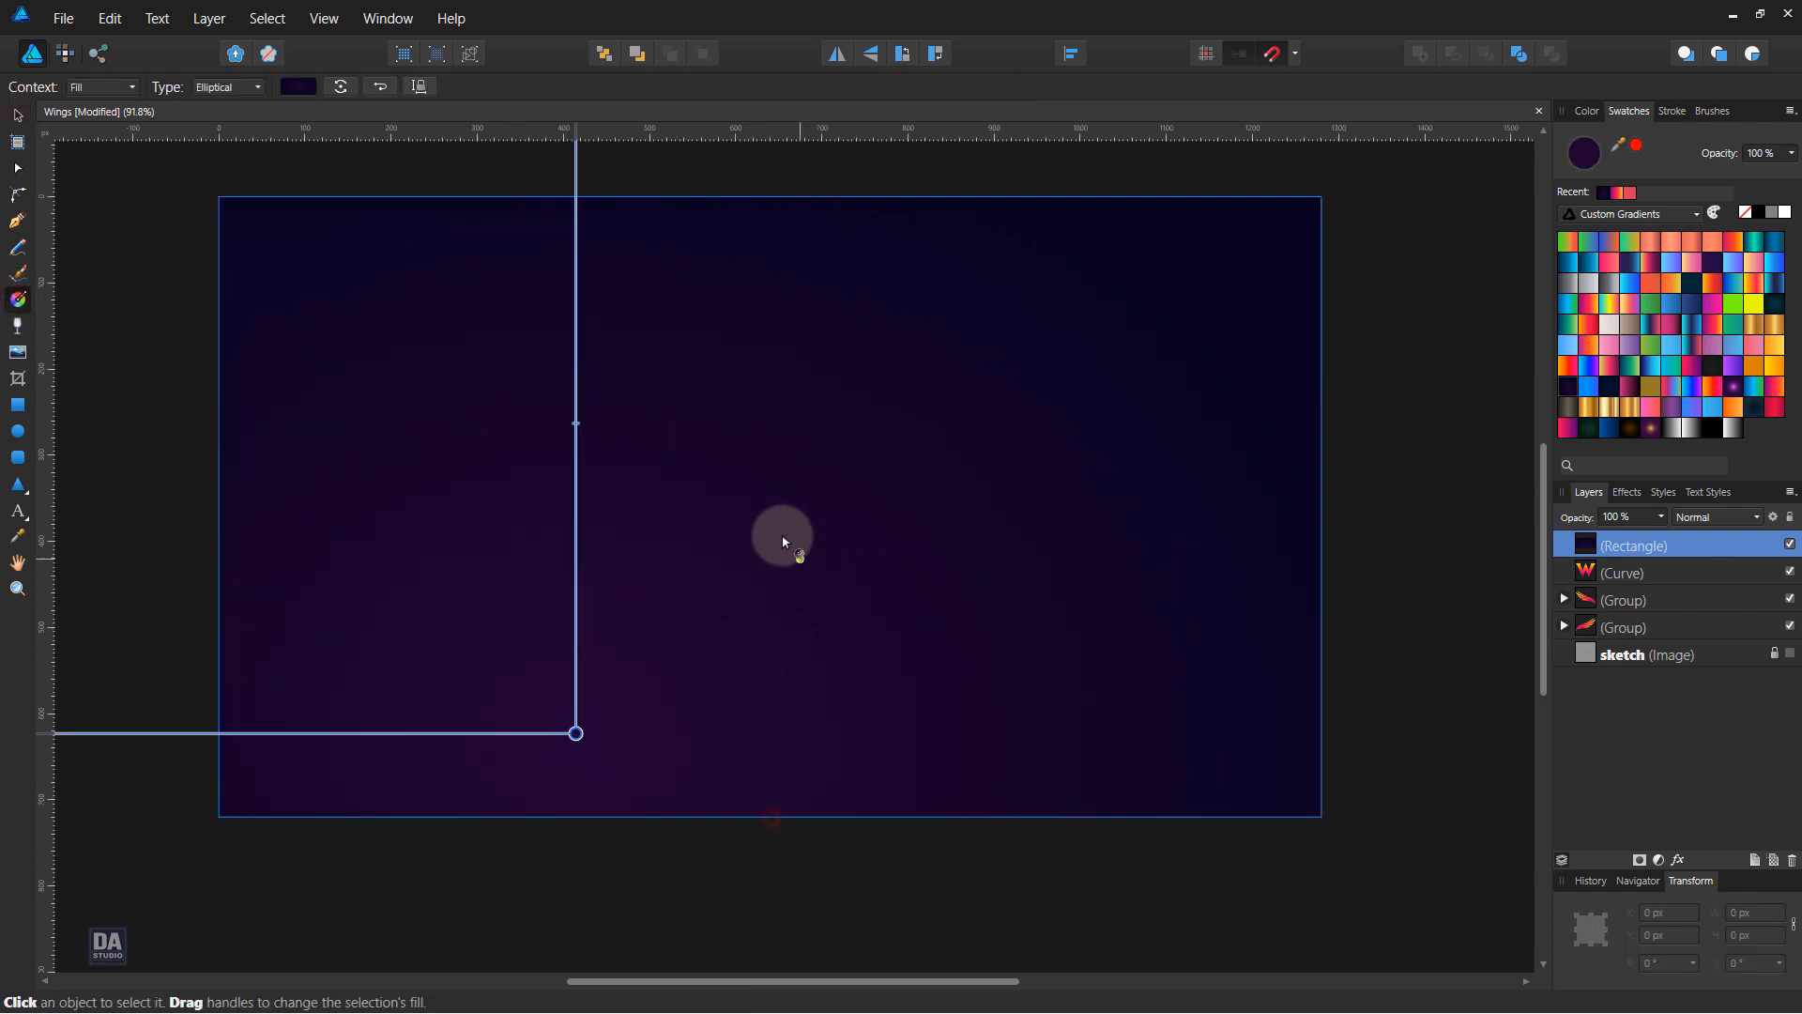
{"action": "left_click_drag", "start_coordinate": [789, 512], "coordinate": [1322, 507]}
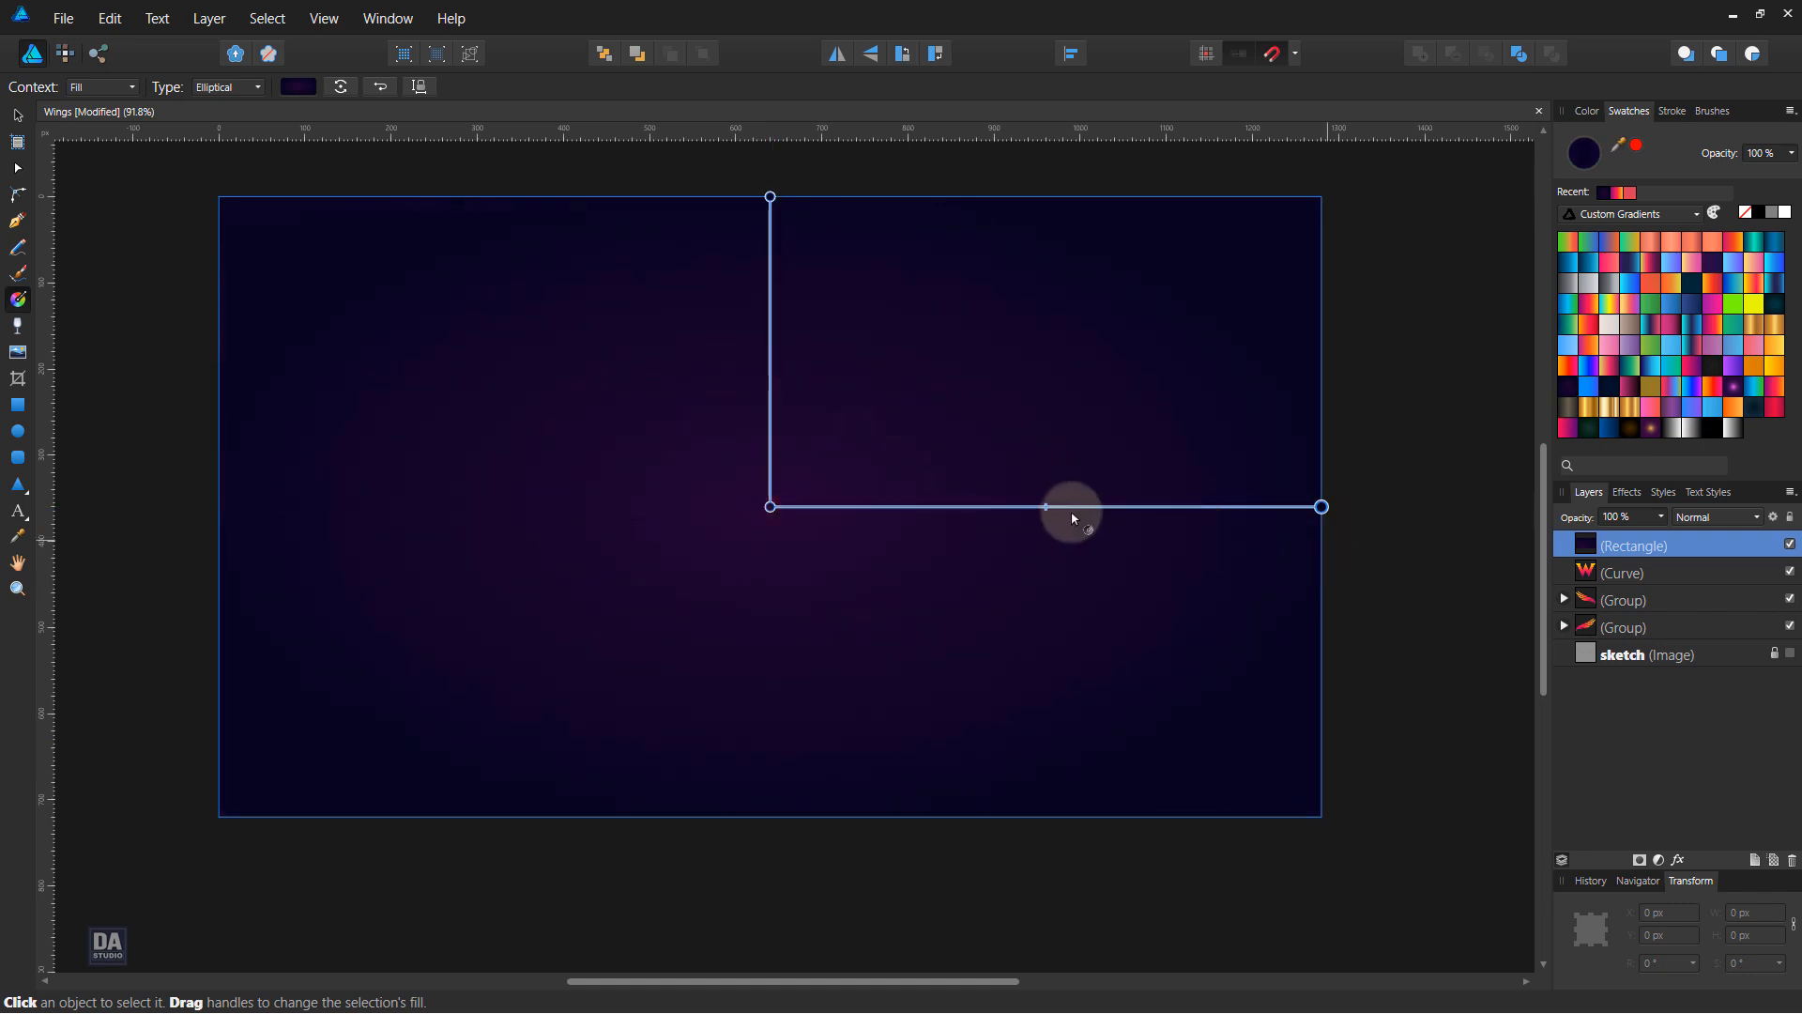
{"action": "left_click_drag", "start_coordinate": [1047, 507], "coordinate": [1114, 507]}
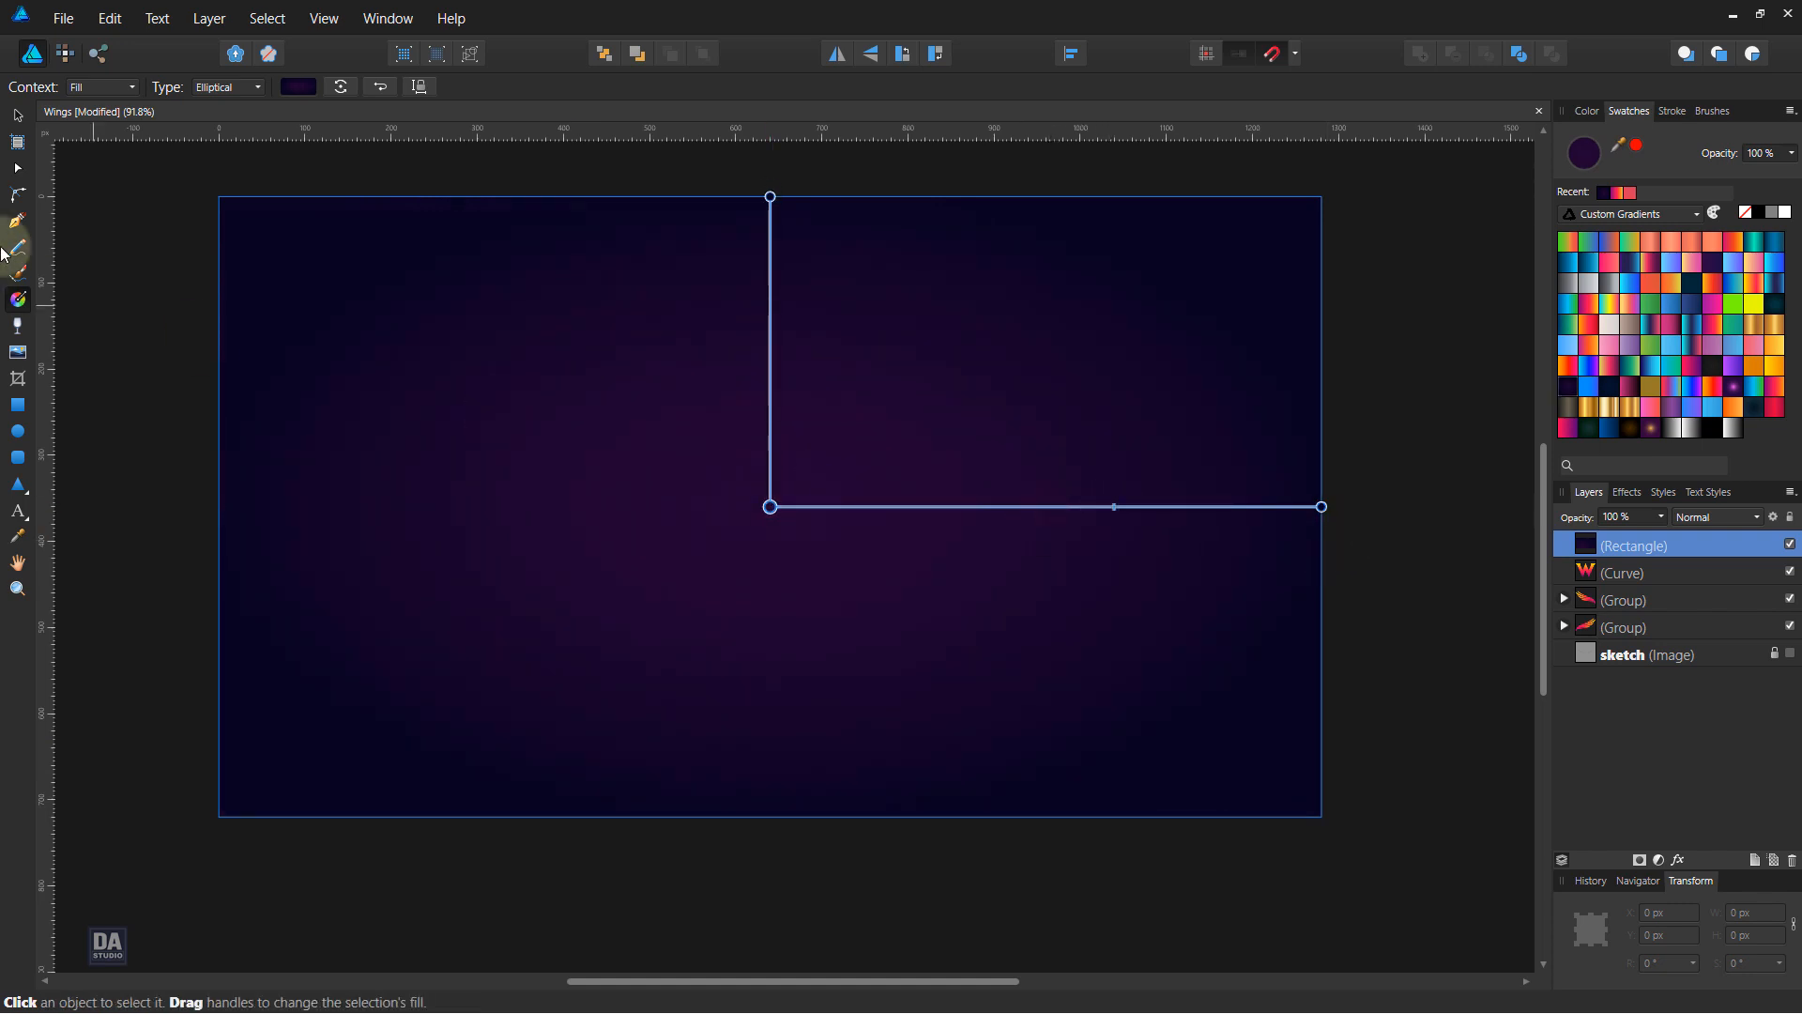
Move the rectangle to the bottom of the layer stack behind the logo, and show its colour settings.
{"action": "left_click", "coordinate": [17, 116]}
{"action": "left_click_drag", "start_coordinate": [1692, 556], "coordinate": [1727, 730]}
{"action": "left_click", "coordinate": [1586, 111]}
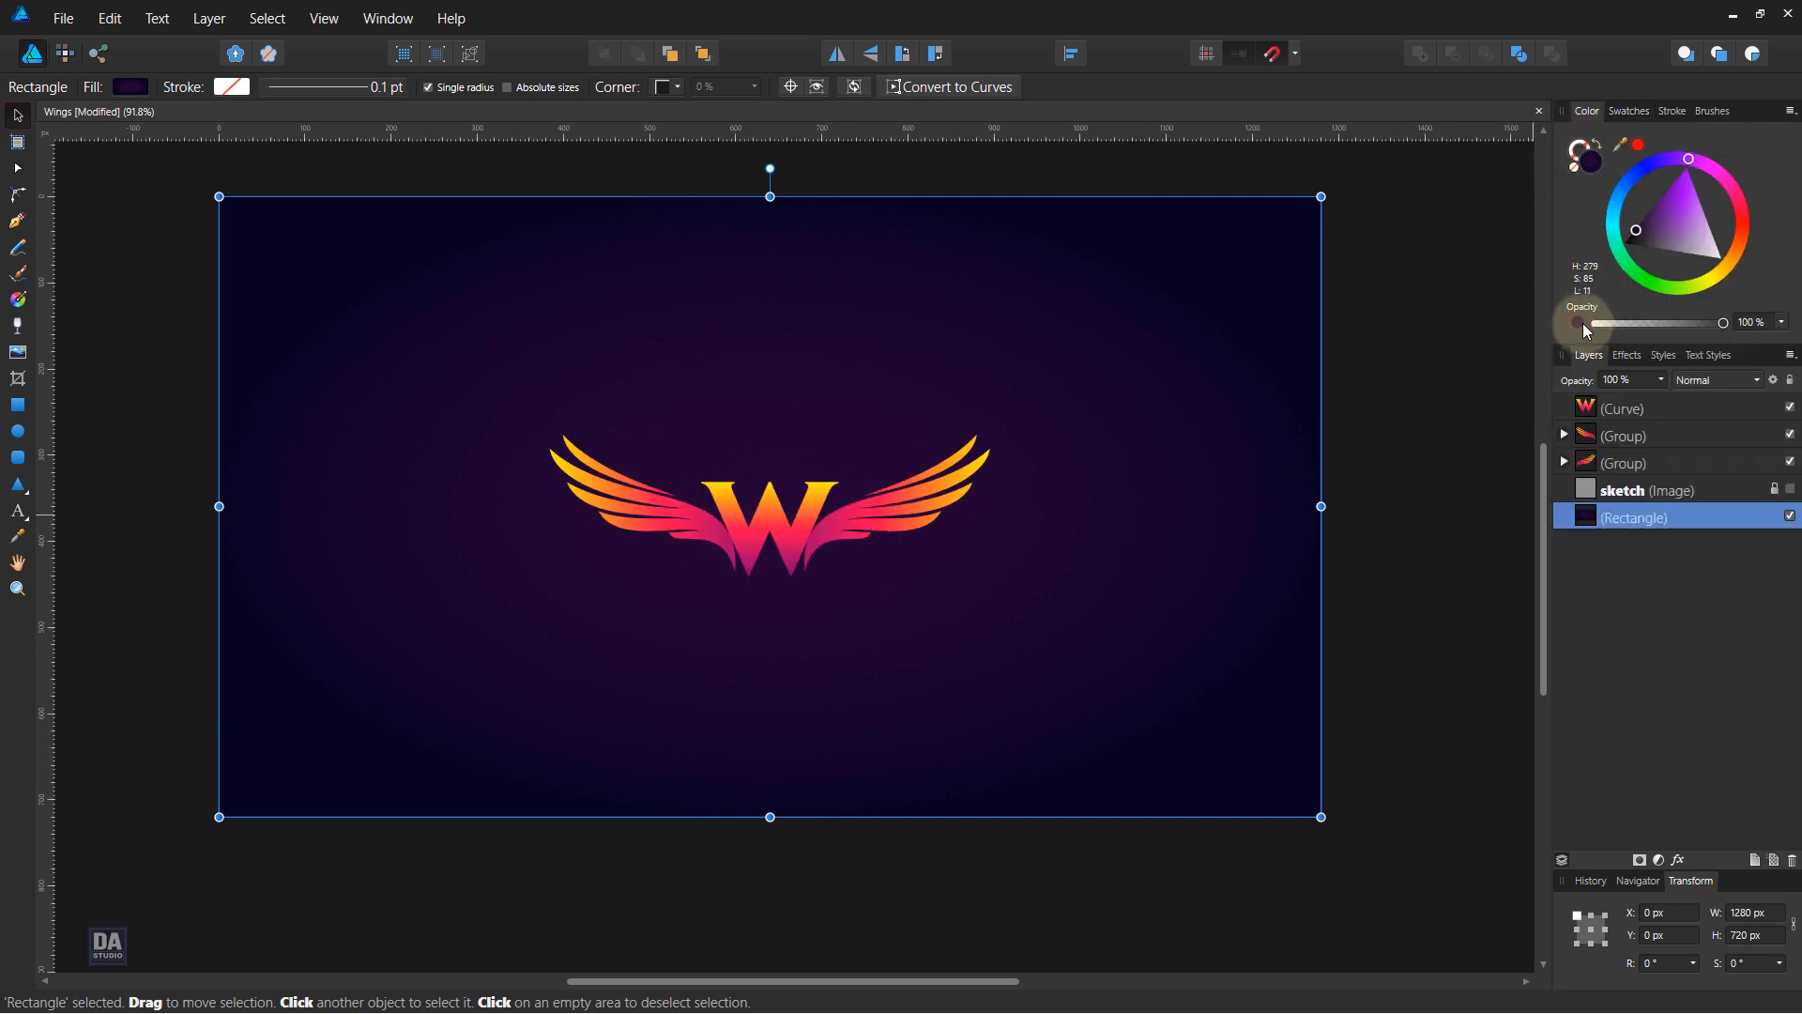
Set the background rectangle's noise to about 41%, and enlarge the W and both wing groups proportionally about their shared centre.
{"action": "left_click_drag", "start_coordinate": [1594, 322], "coordinate": [1649, 329]}
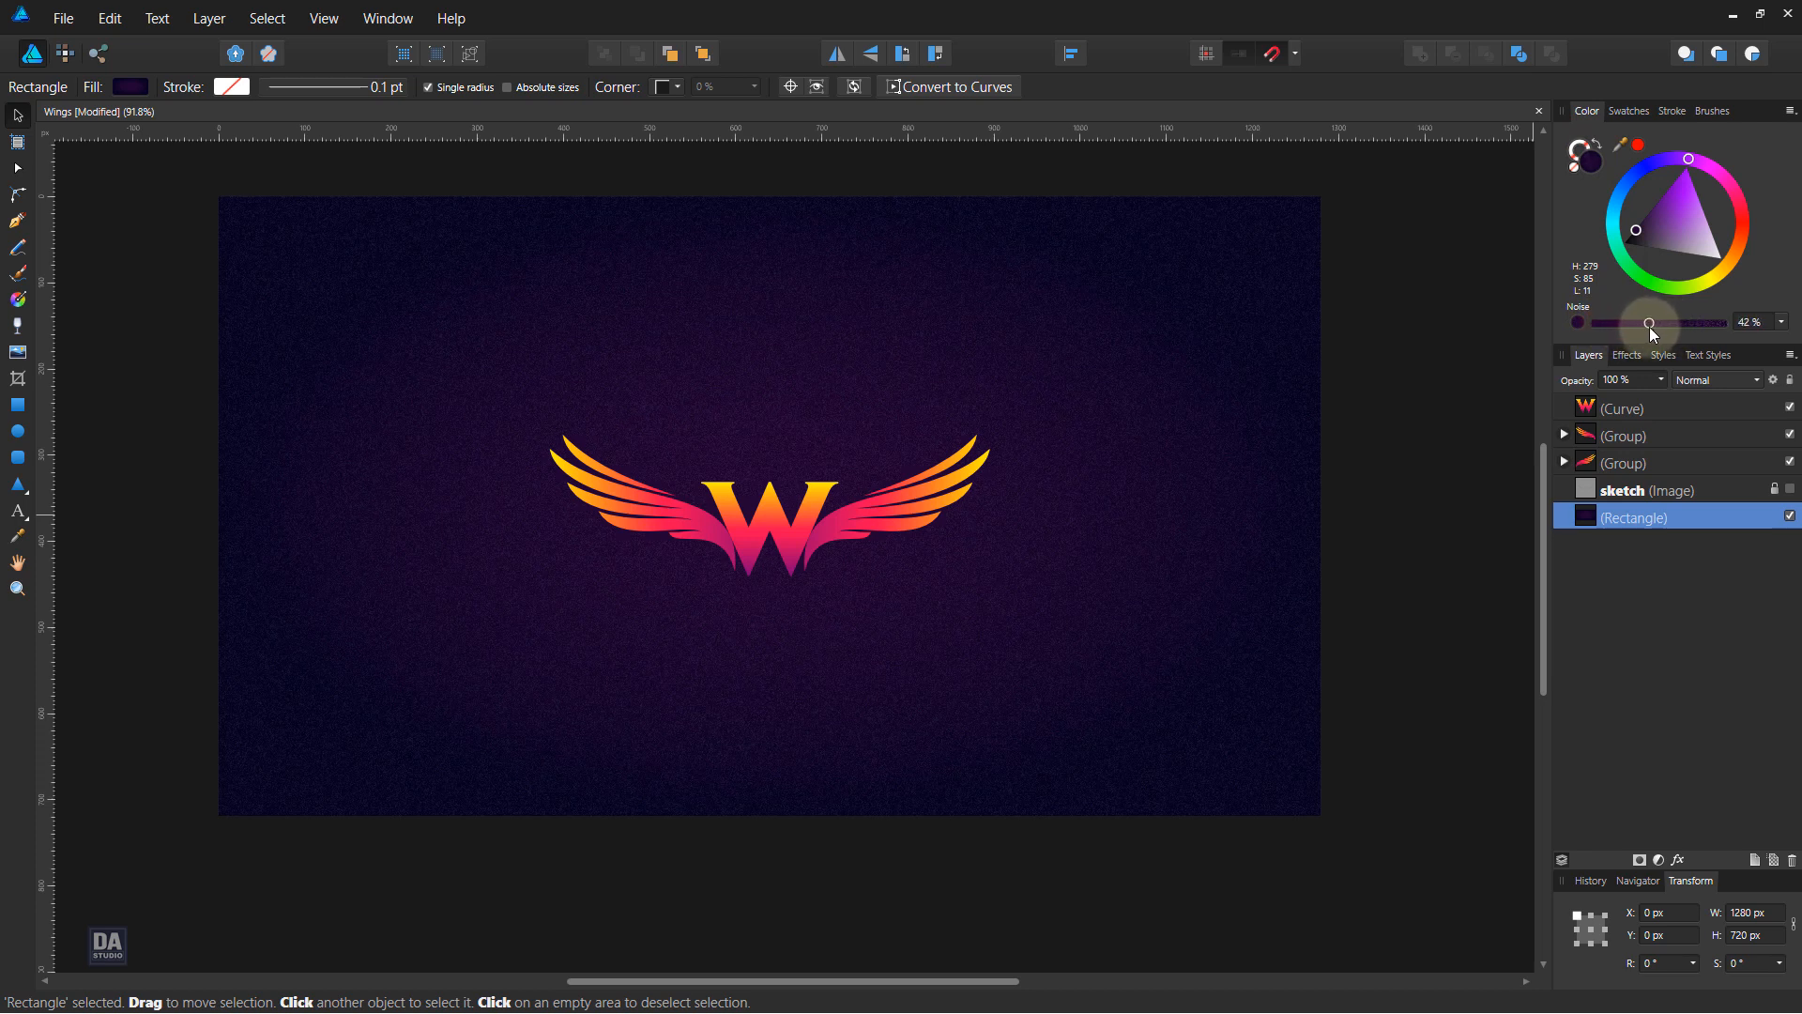
{"action": "left_click", "coordinate": [1631, 463]}
{"action": "left_click", "coordinate": [1642, 413], "text": "shift"}
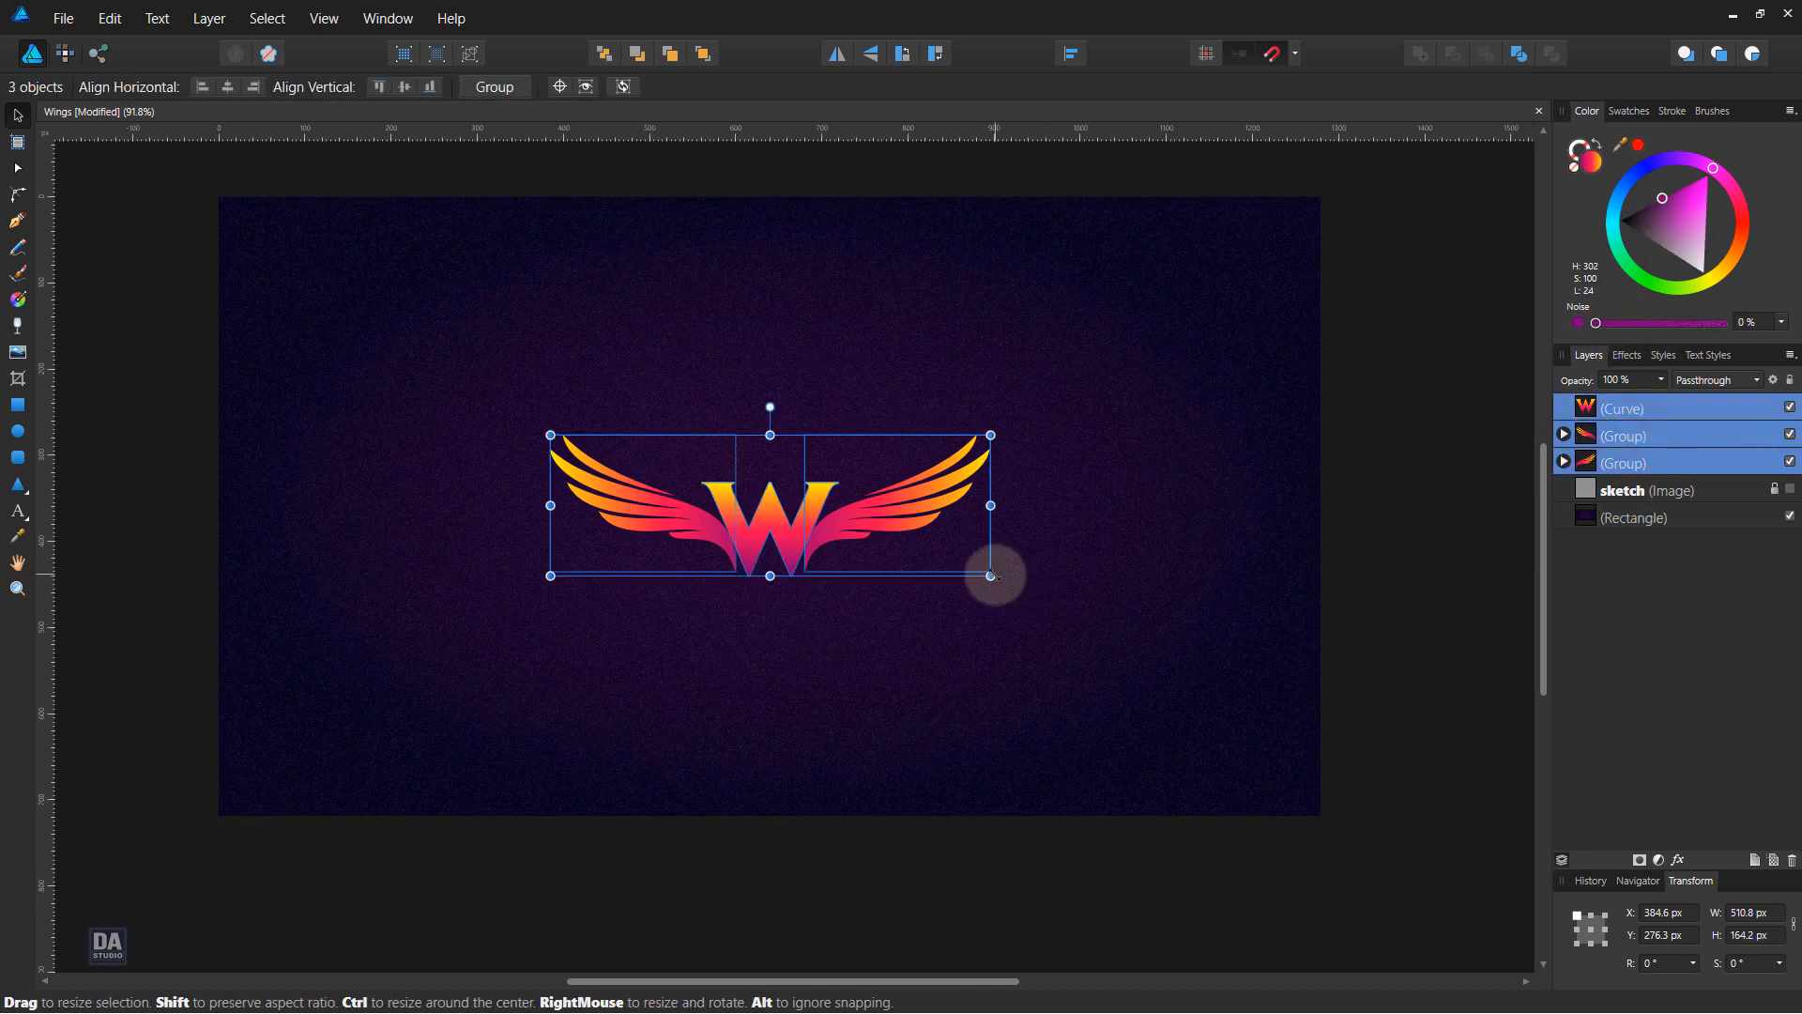
{"action": "left_click_drag", "start_coordinate": [991, 572], "coordinate": [1136, 608]}
Enlarge the background rectangle about its centre to roughly 1343 by 755 px, lock it and clear the selection.
{"action": "left_click", "coordinate": [1202, 602]}
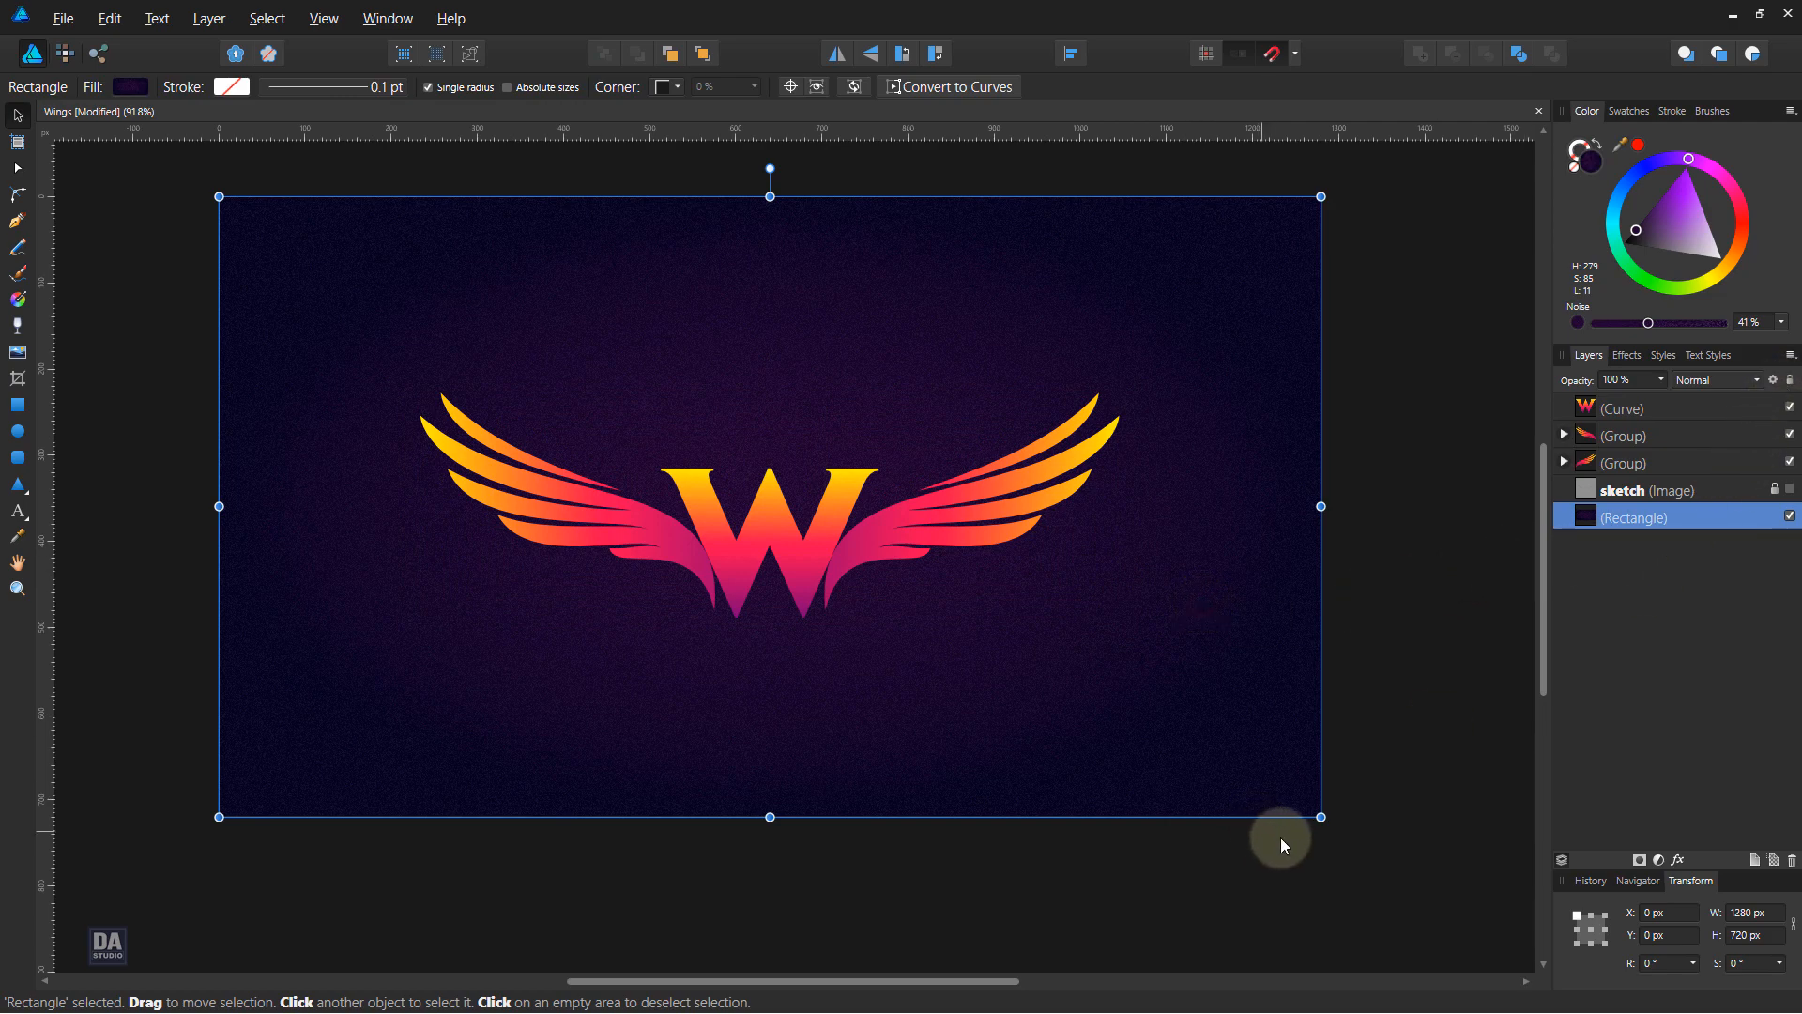
{"action": "left_click_drag", "start_coordinate": [1319, 816], "coordinate": [1348, 832]}
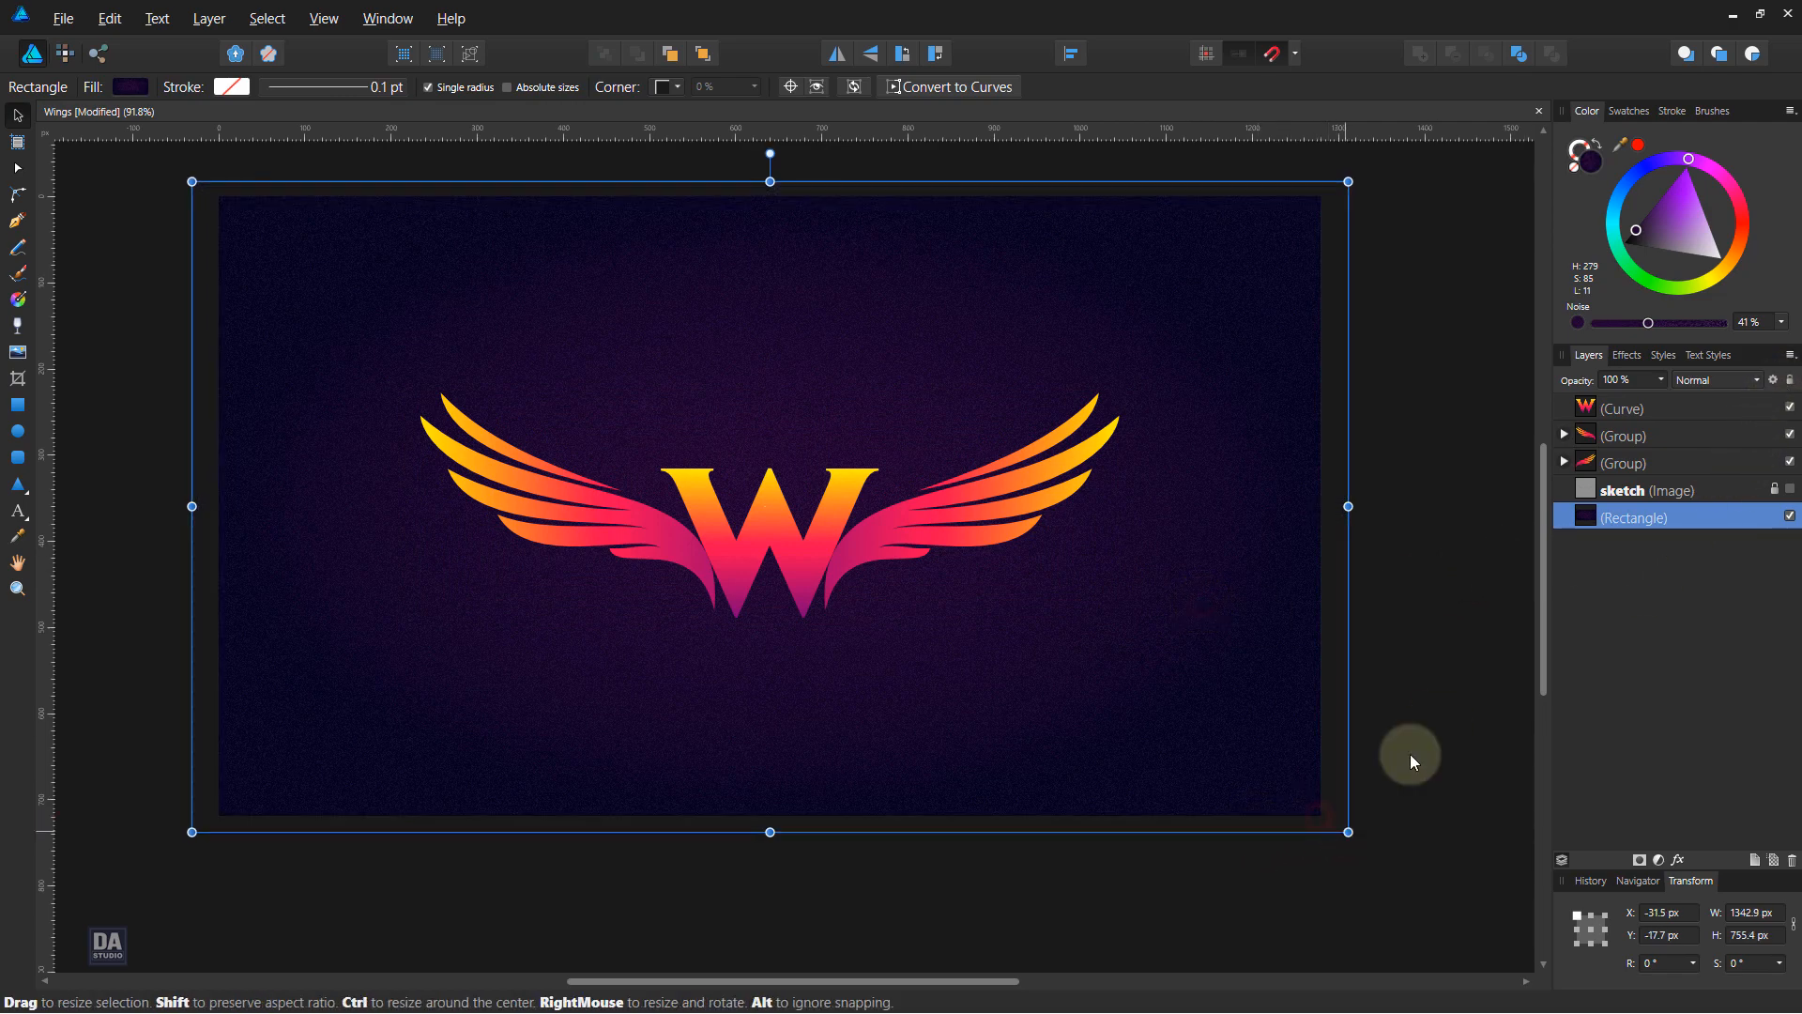
{"action": "left_click", "coordinate": [1790, 379]}
{"action": "left_click", "coordinate": [1177, 554]}
Set up the Pen tool with no fill and a white 0.4 pt stroke whose pressure profile tapers at both ends.
{"action": "scroll", "coordinate": [724, 548], "scroll_direction": "up", "scroll_amount": 5}
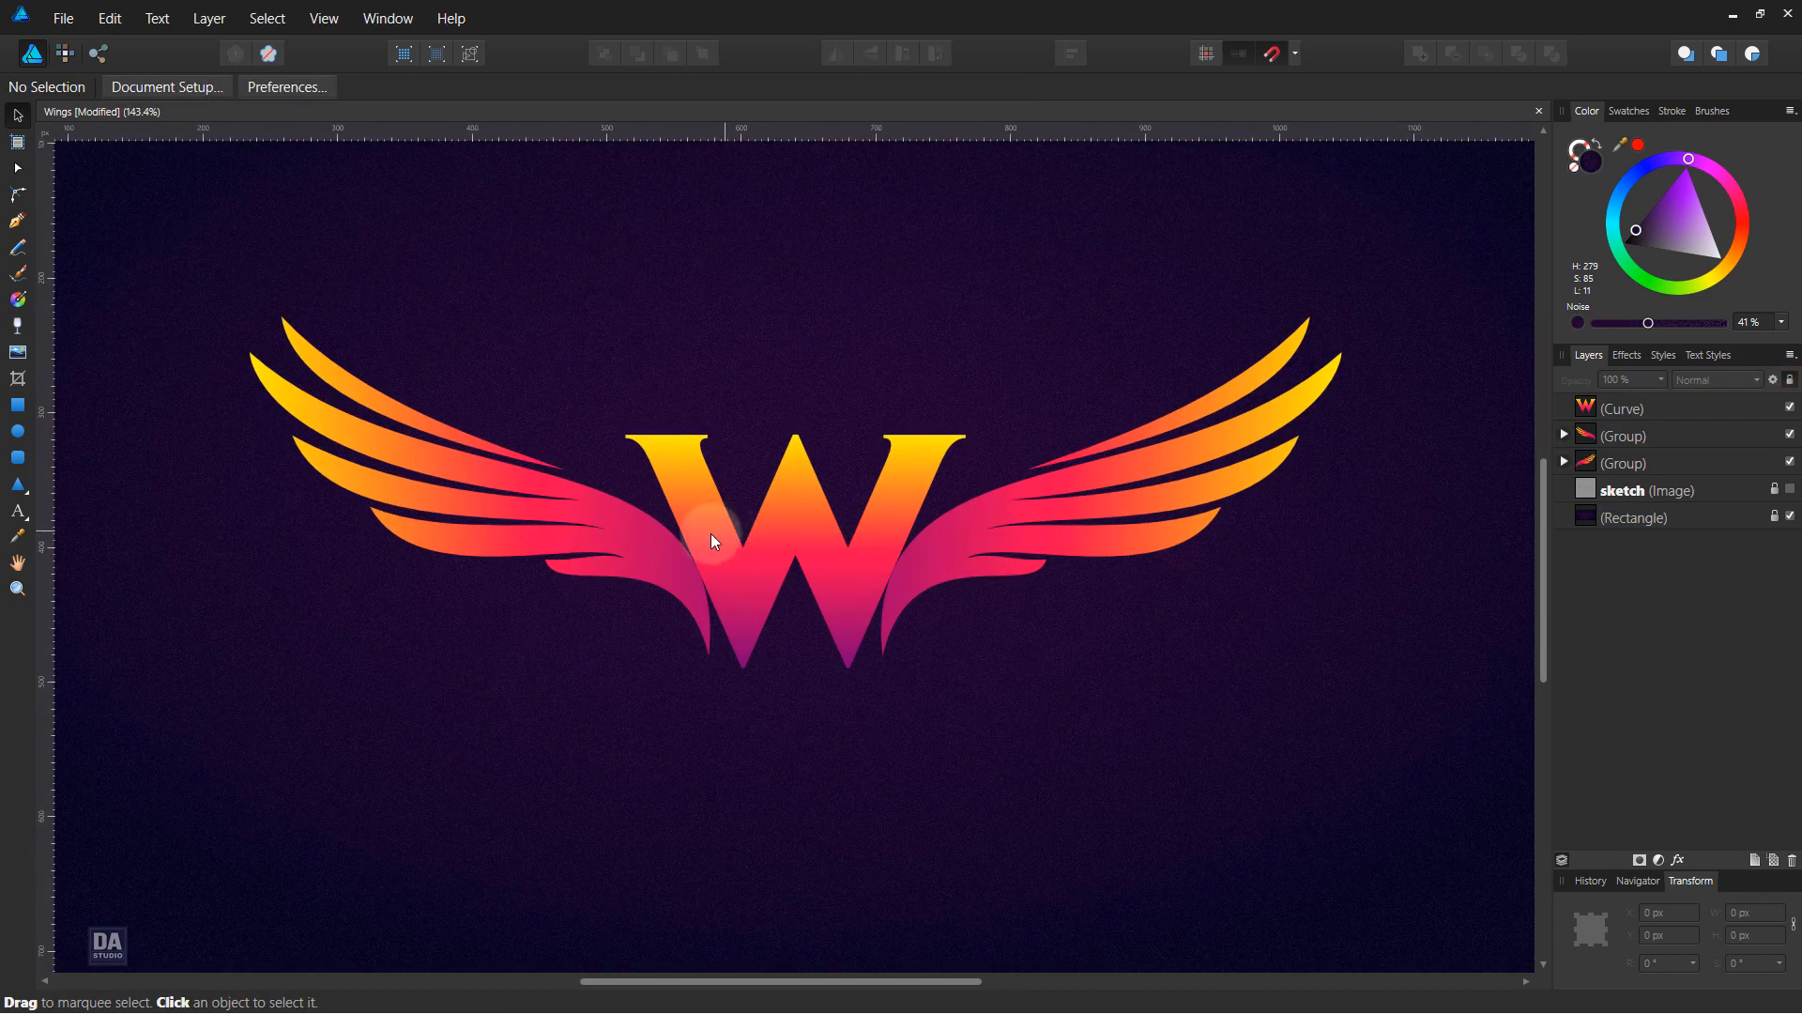
{"action": "scroll", "coordinate": [921, 571], "scroll_direction": "up", "scroll_amount": 3}
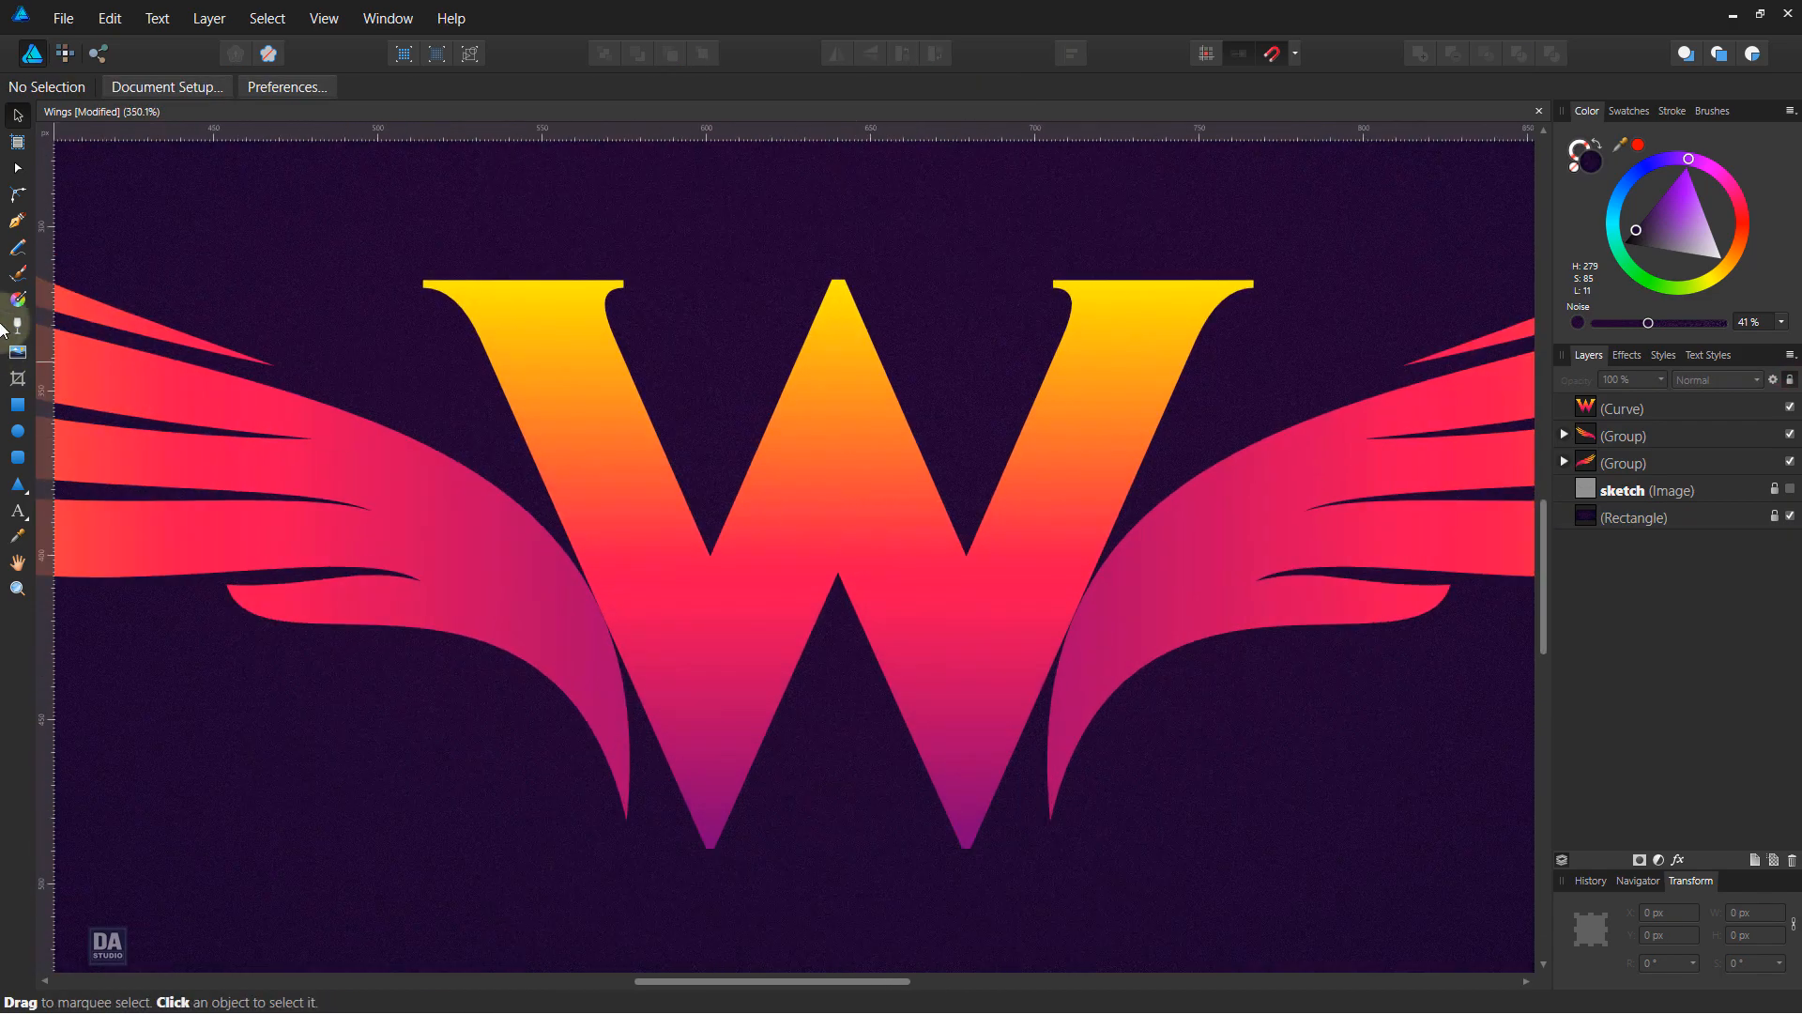
{"action": "left_click", "coordinate": [18, 221]}
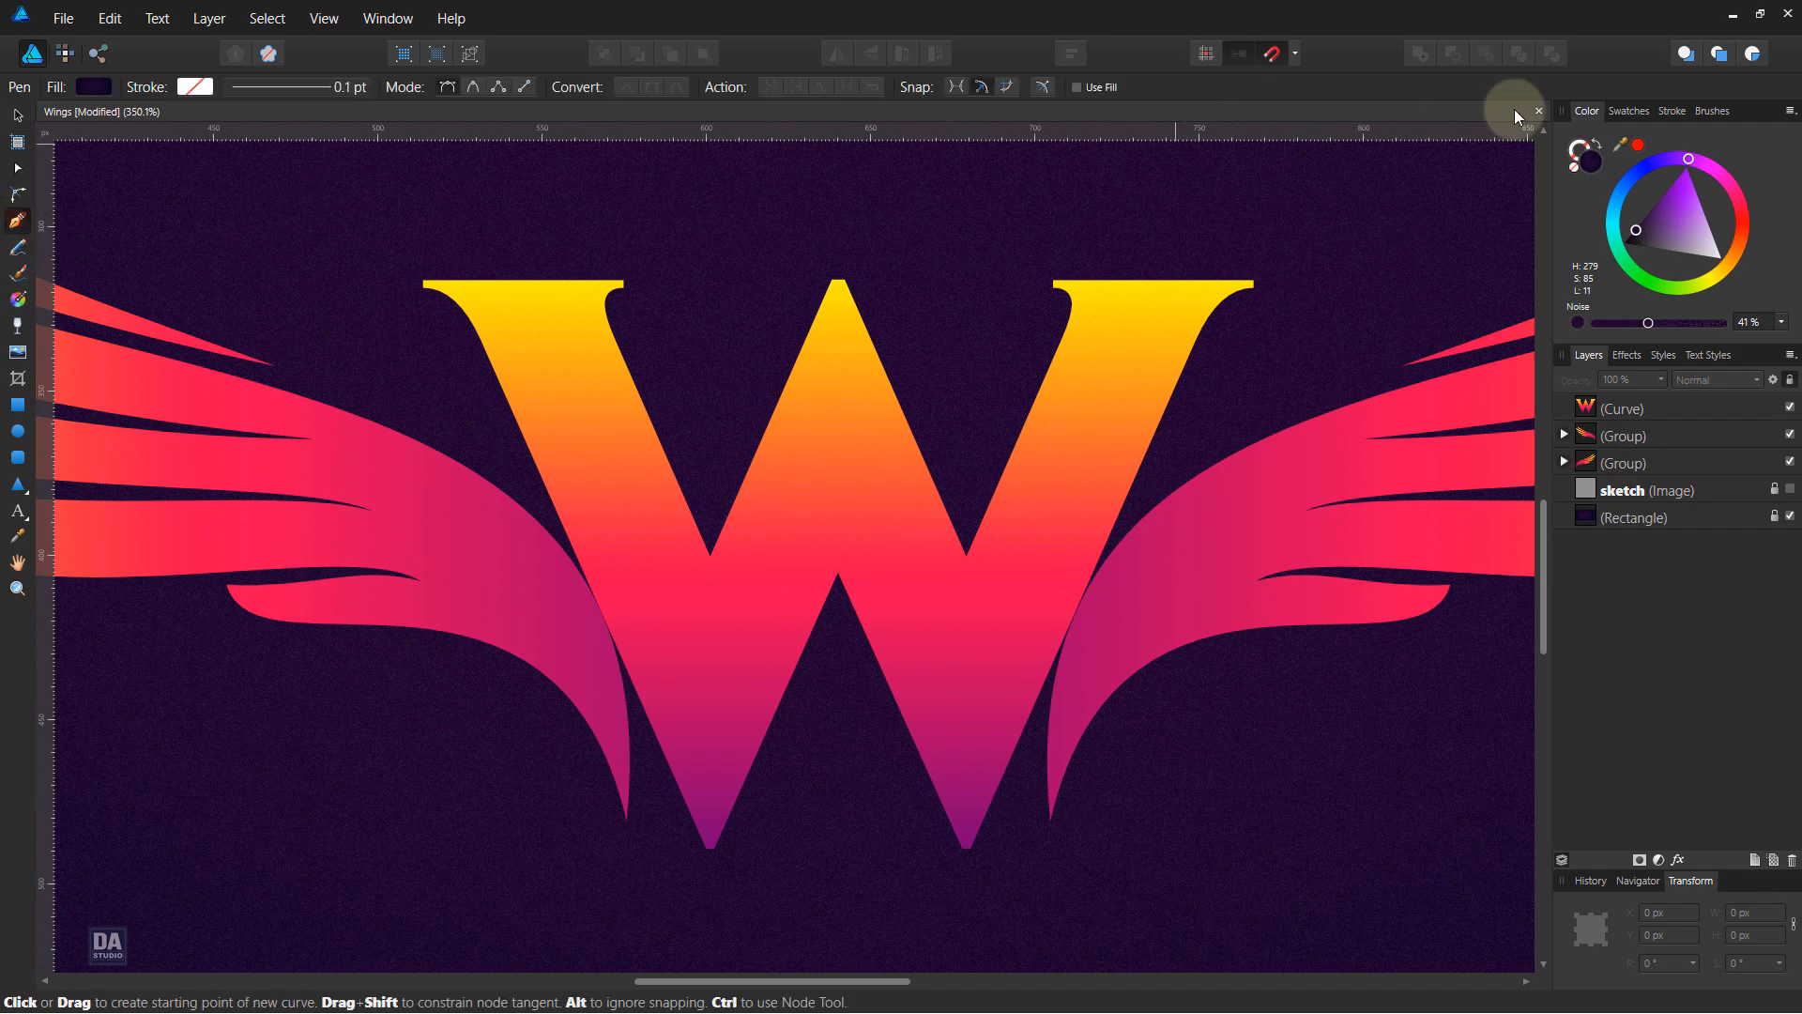
{"action": "left_click", "coordinate": [1629, 110]}
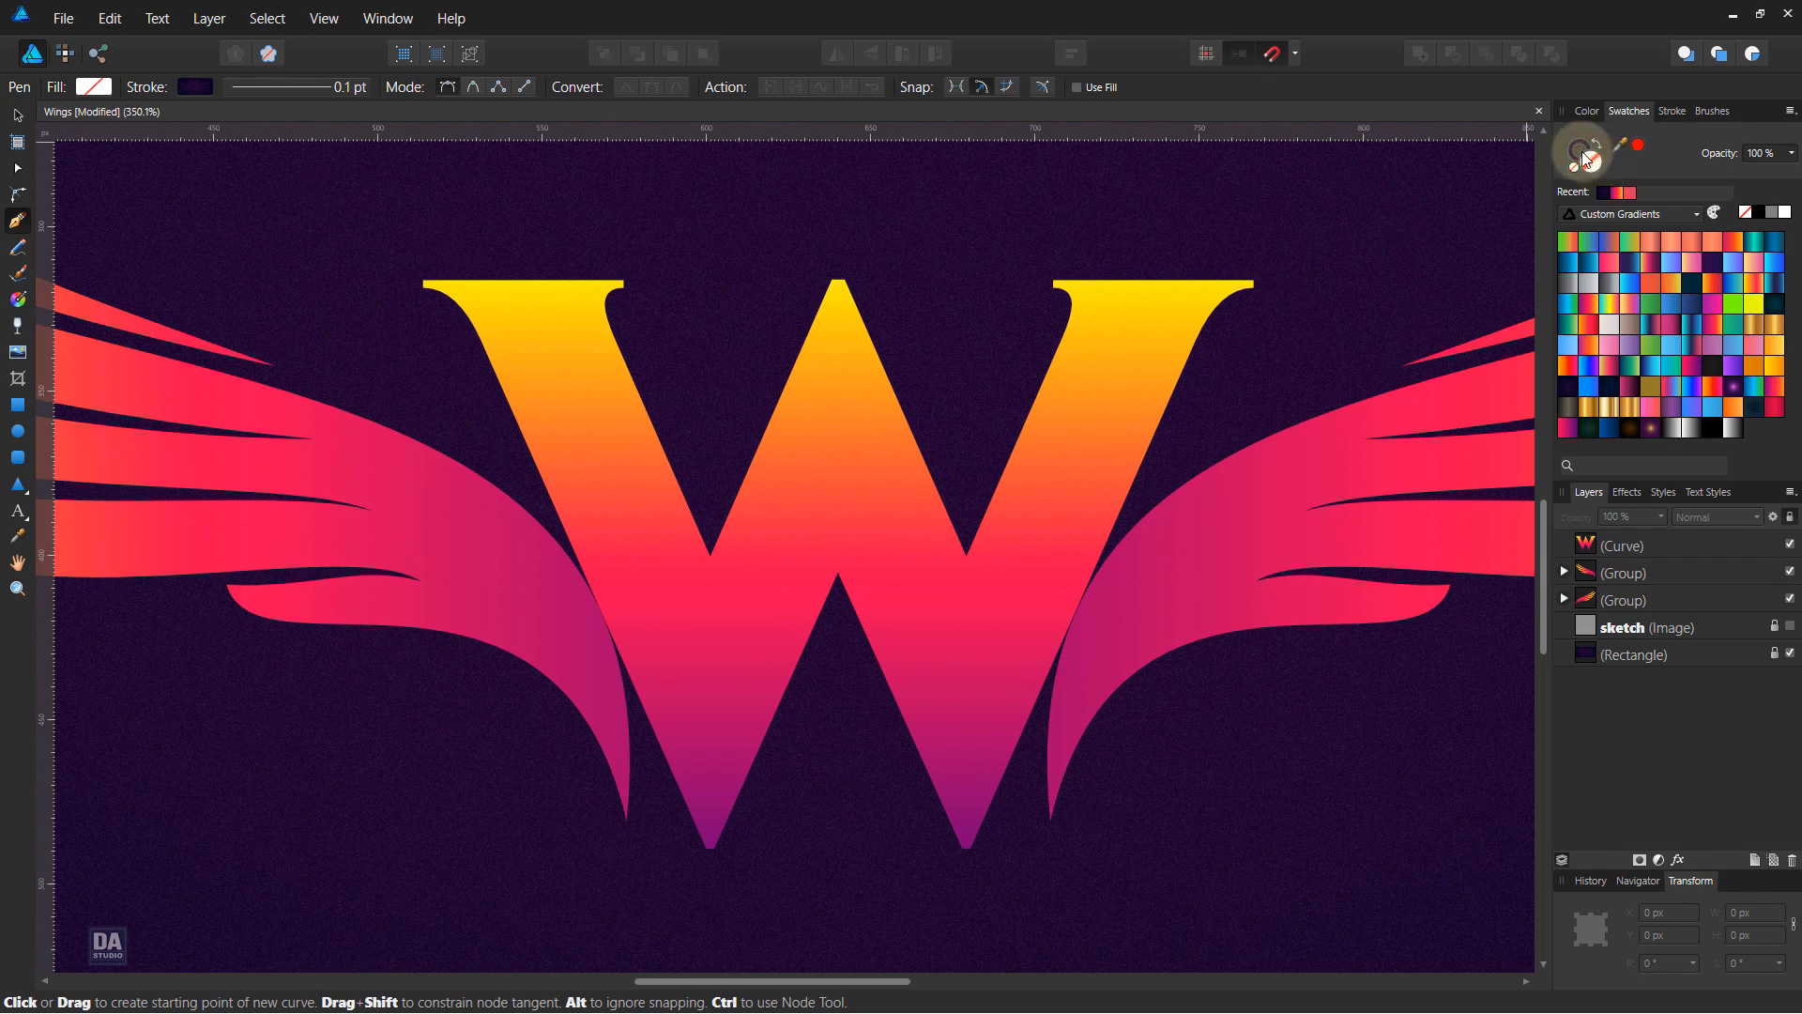
{"action": "left_click", "coordinate": [1574, 169]}
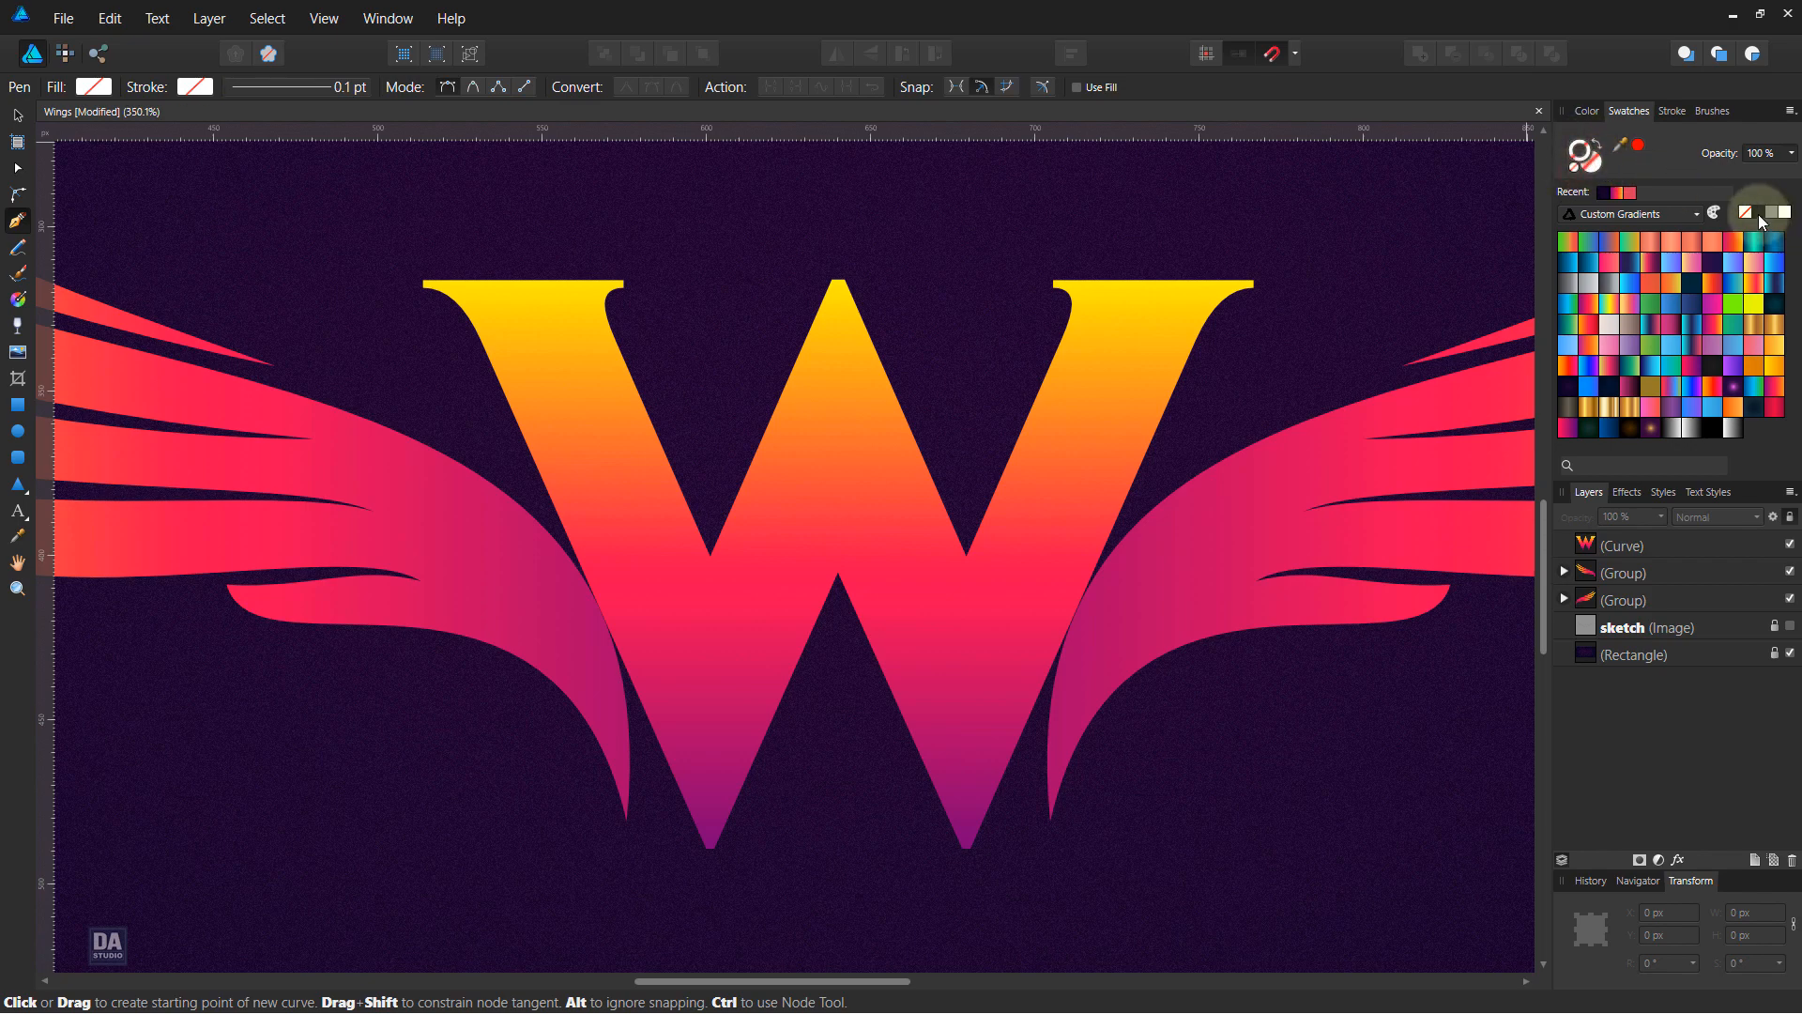
{"action": "left_click", "coordinate": [1676, 113]}
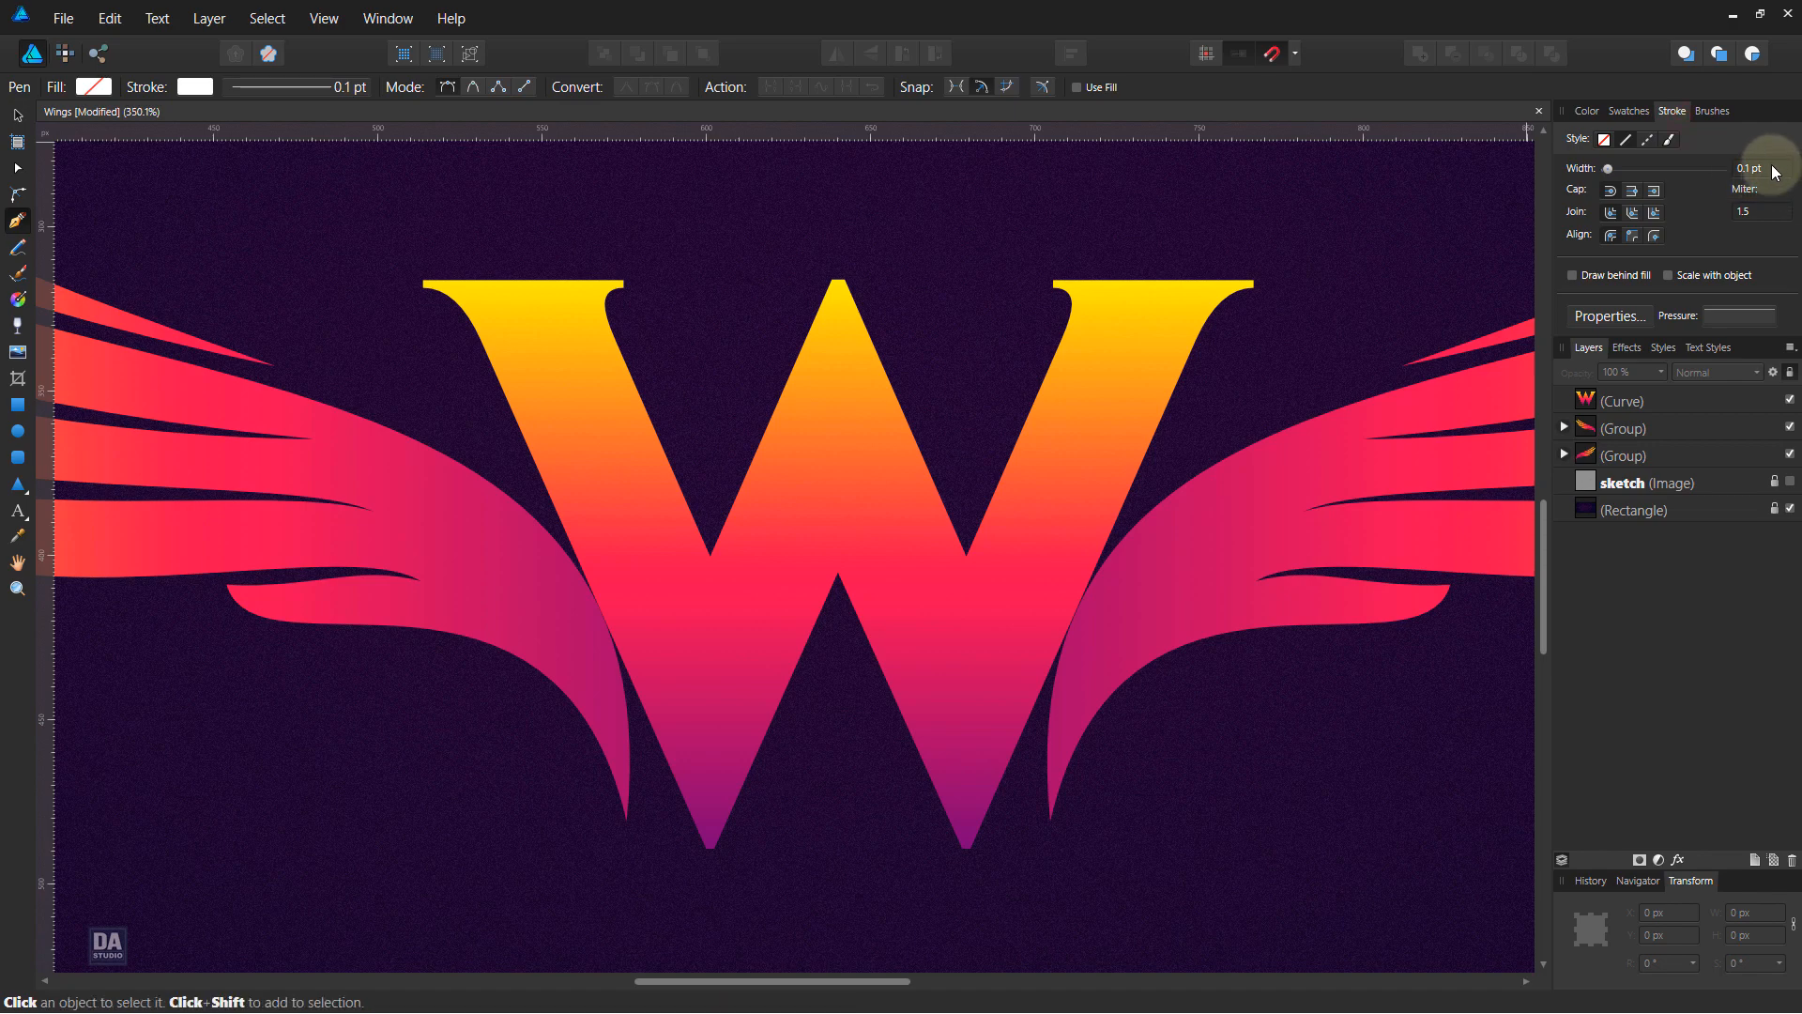
{"action": "left_click", "coordinate": [1736, 315]}
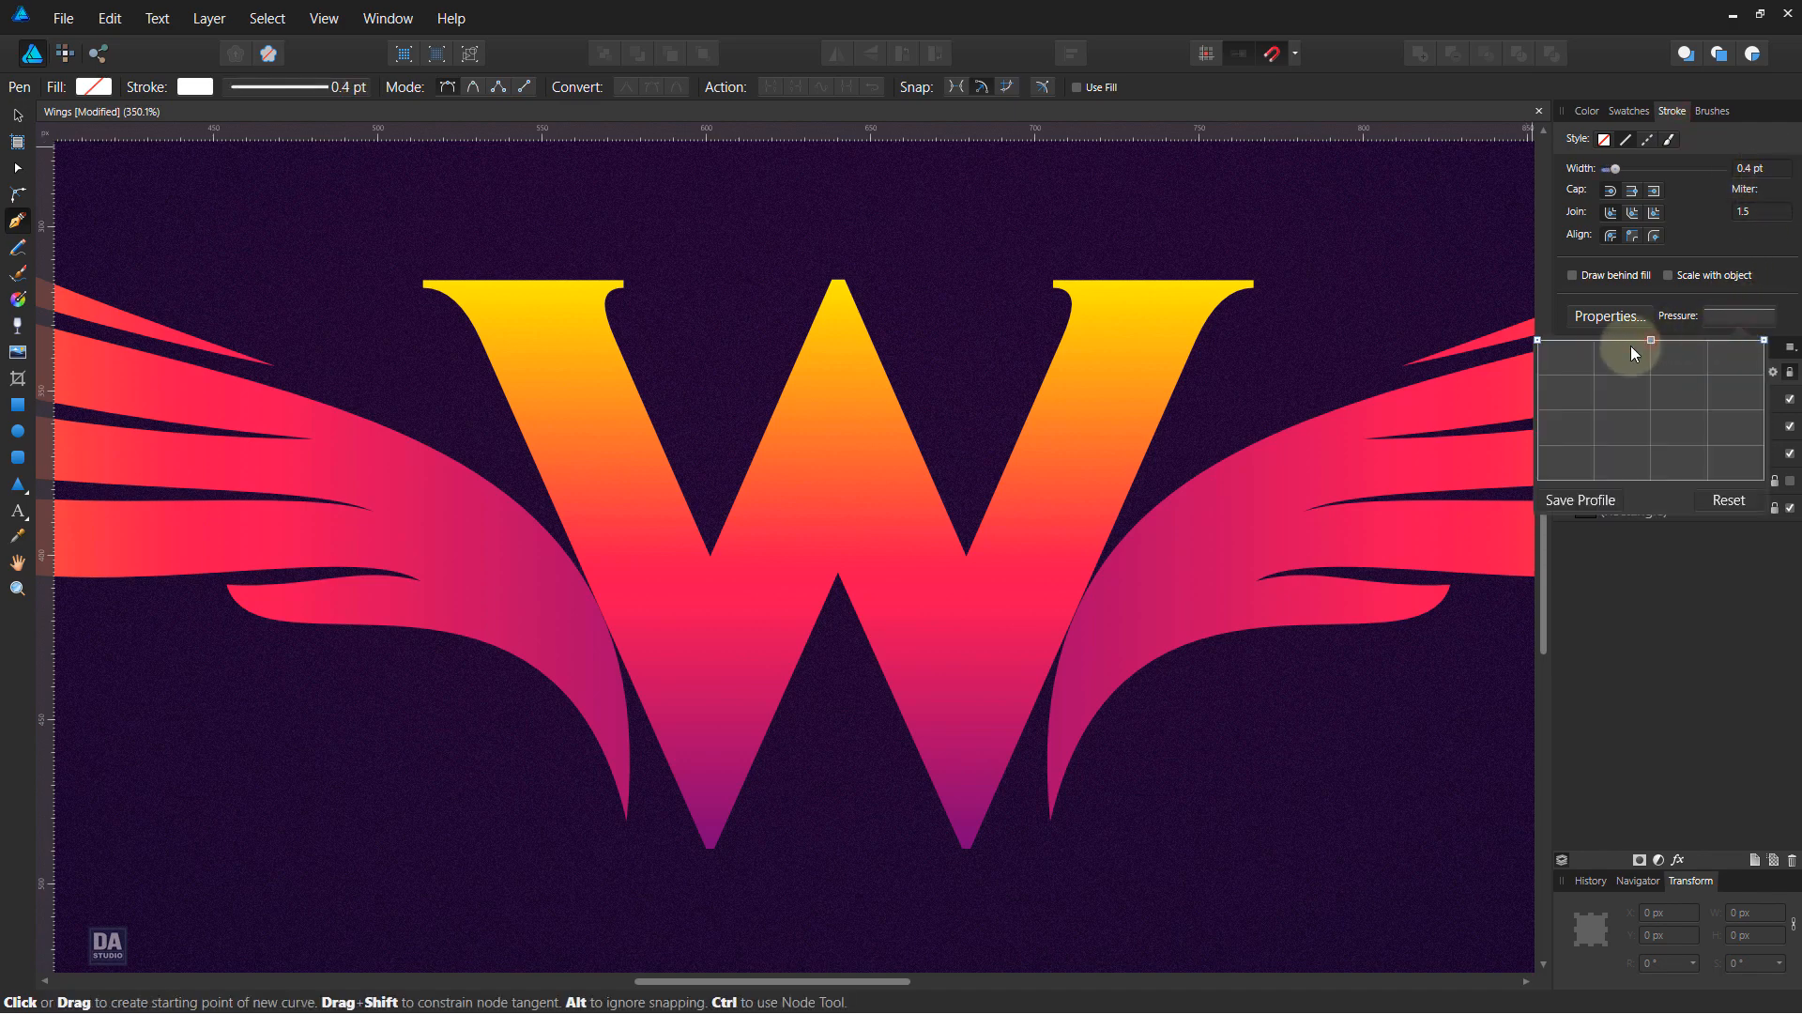
{"action": "left_click_drag", "start_coordinate": [1537, 341], "coordinate": [1538, 480]}
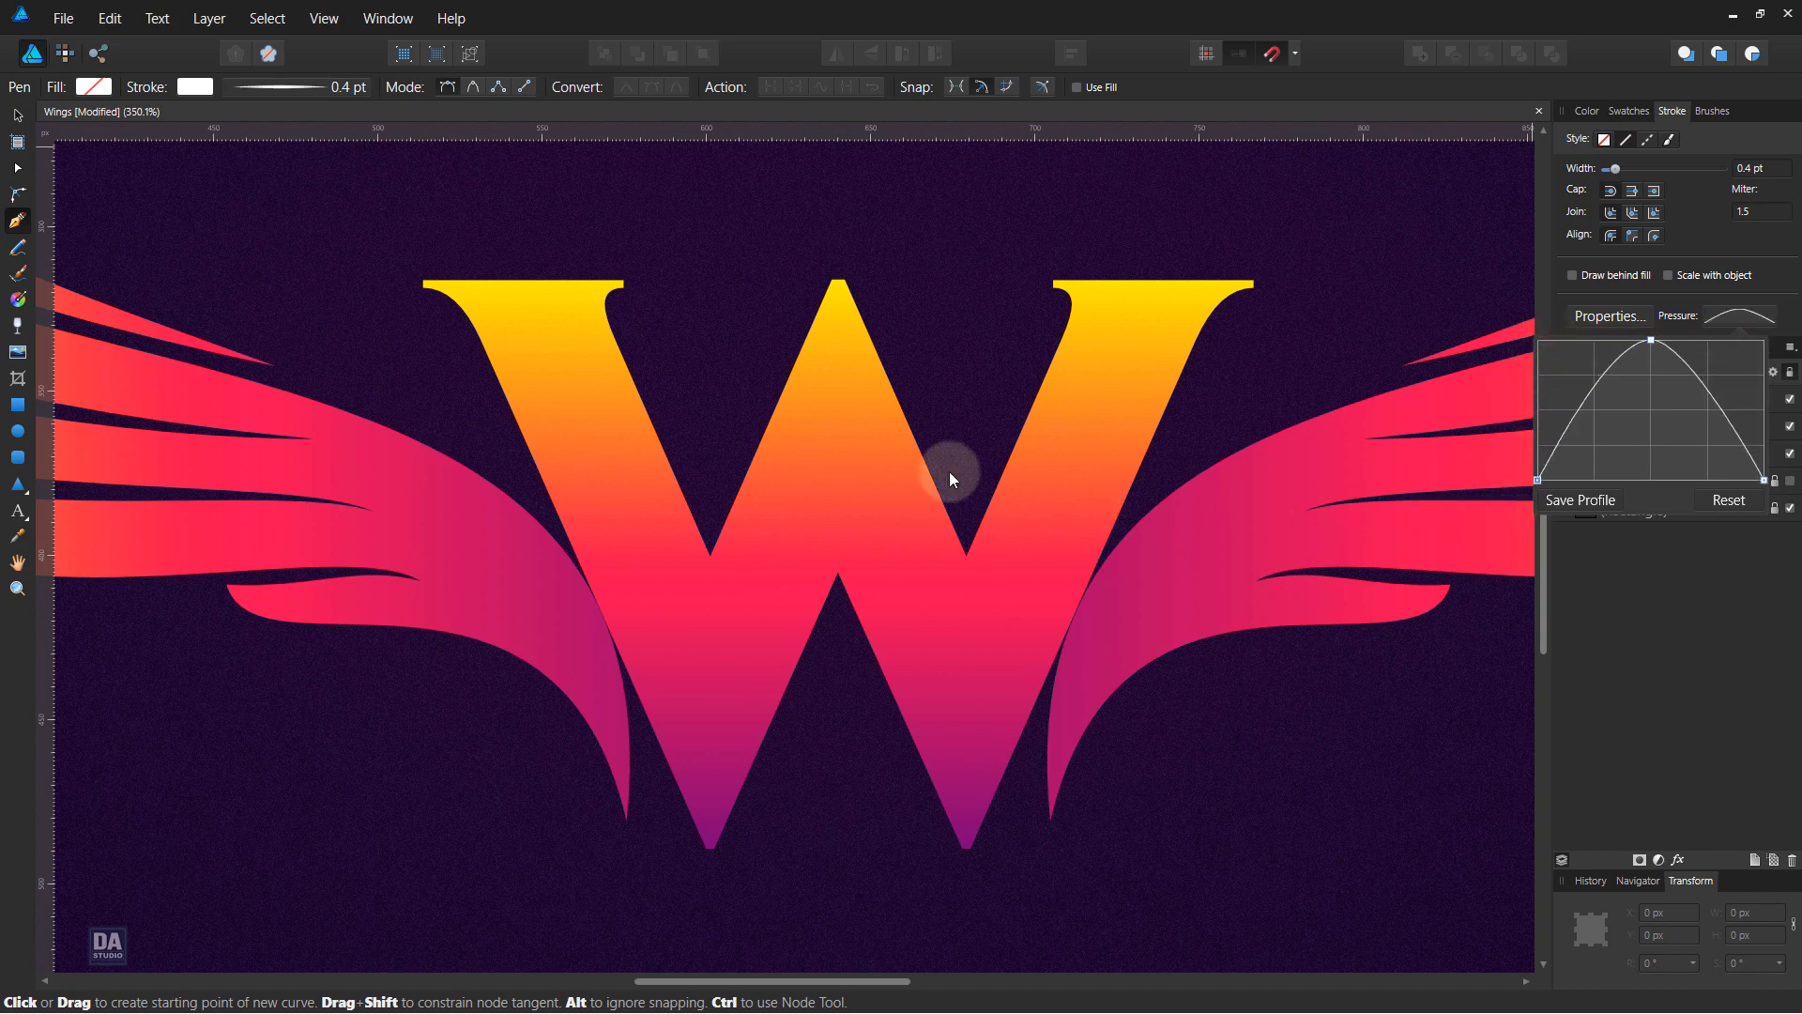
{"action": "left_click", "coordinate": [692, 381]}
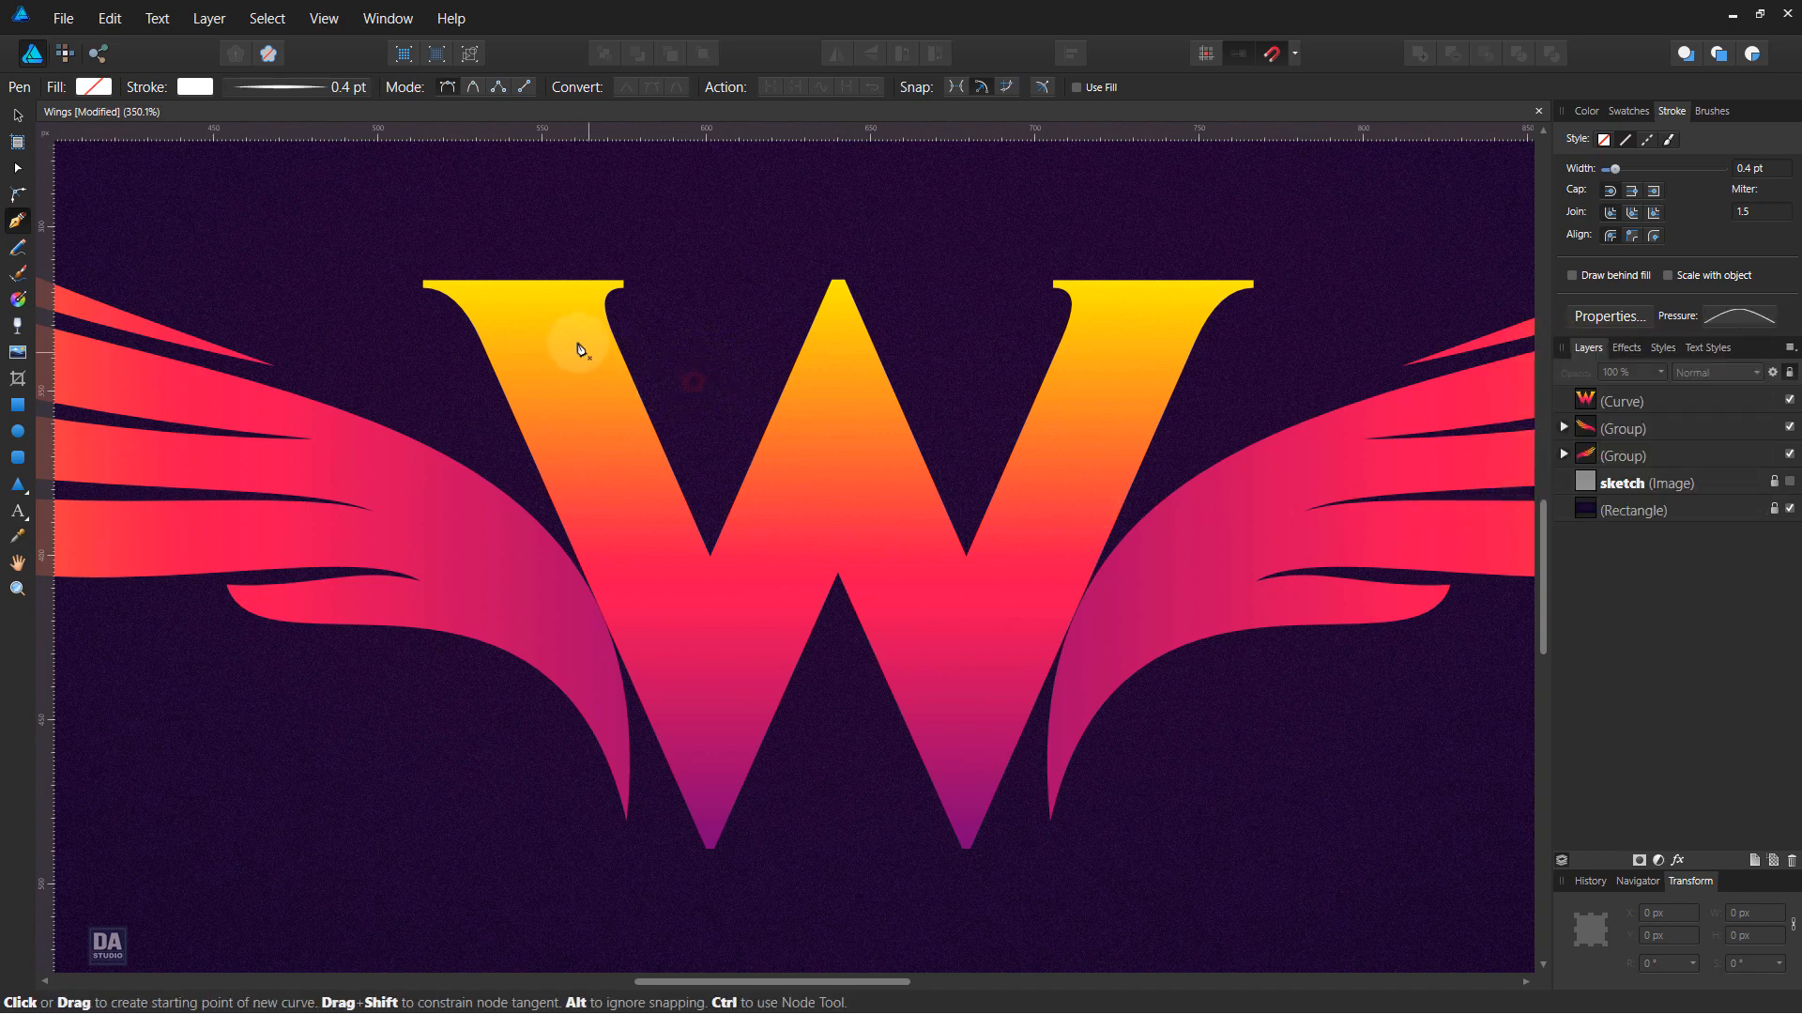
Draw an open white zigzag line of four straight segments running along the inside of the W's strokes.
{"action": "left_click", "coordinate": [531, 320]}
{"action": "left_click", "coordinate": [706, 734]}
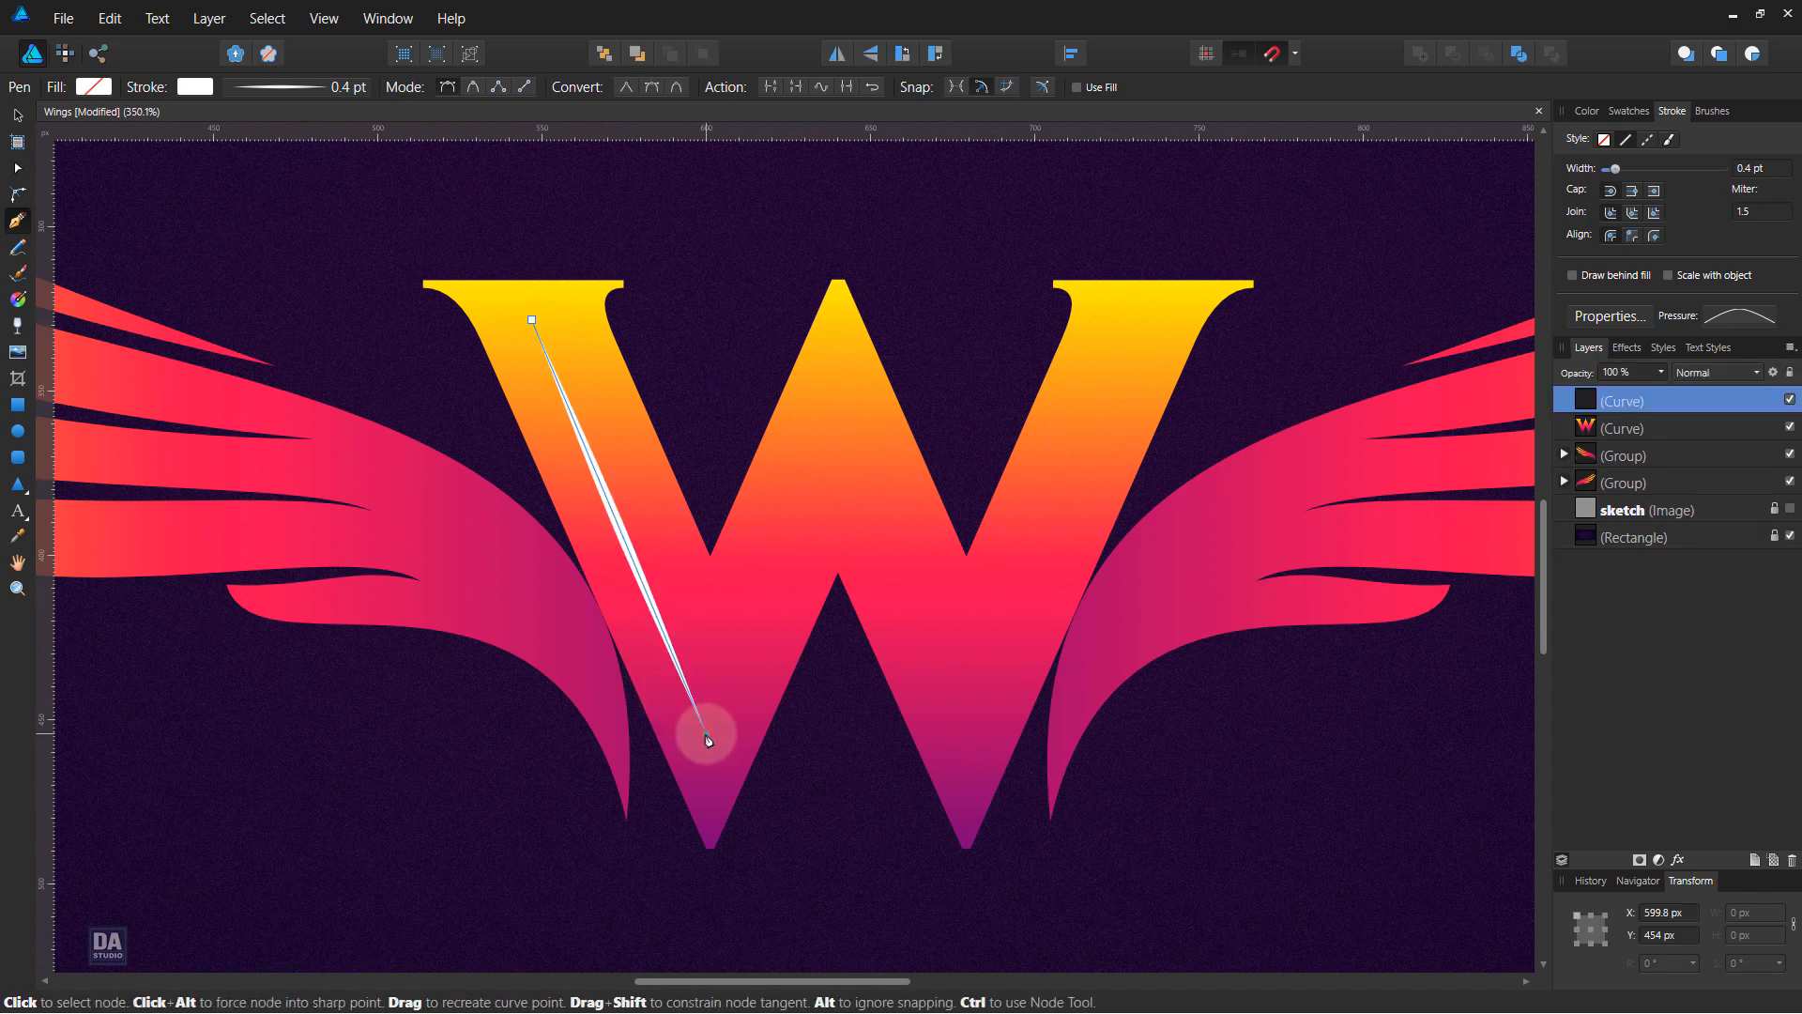
{"action": "left_click", "coordinate": [838, 421]}
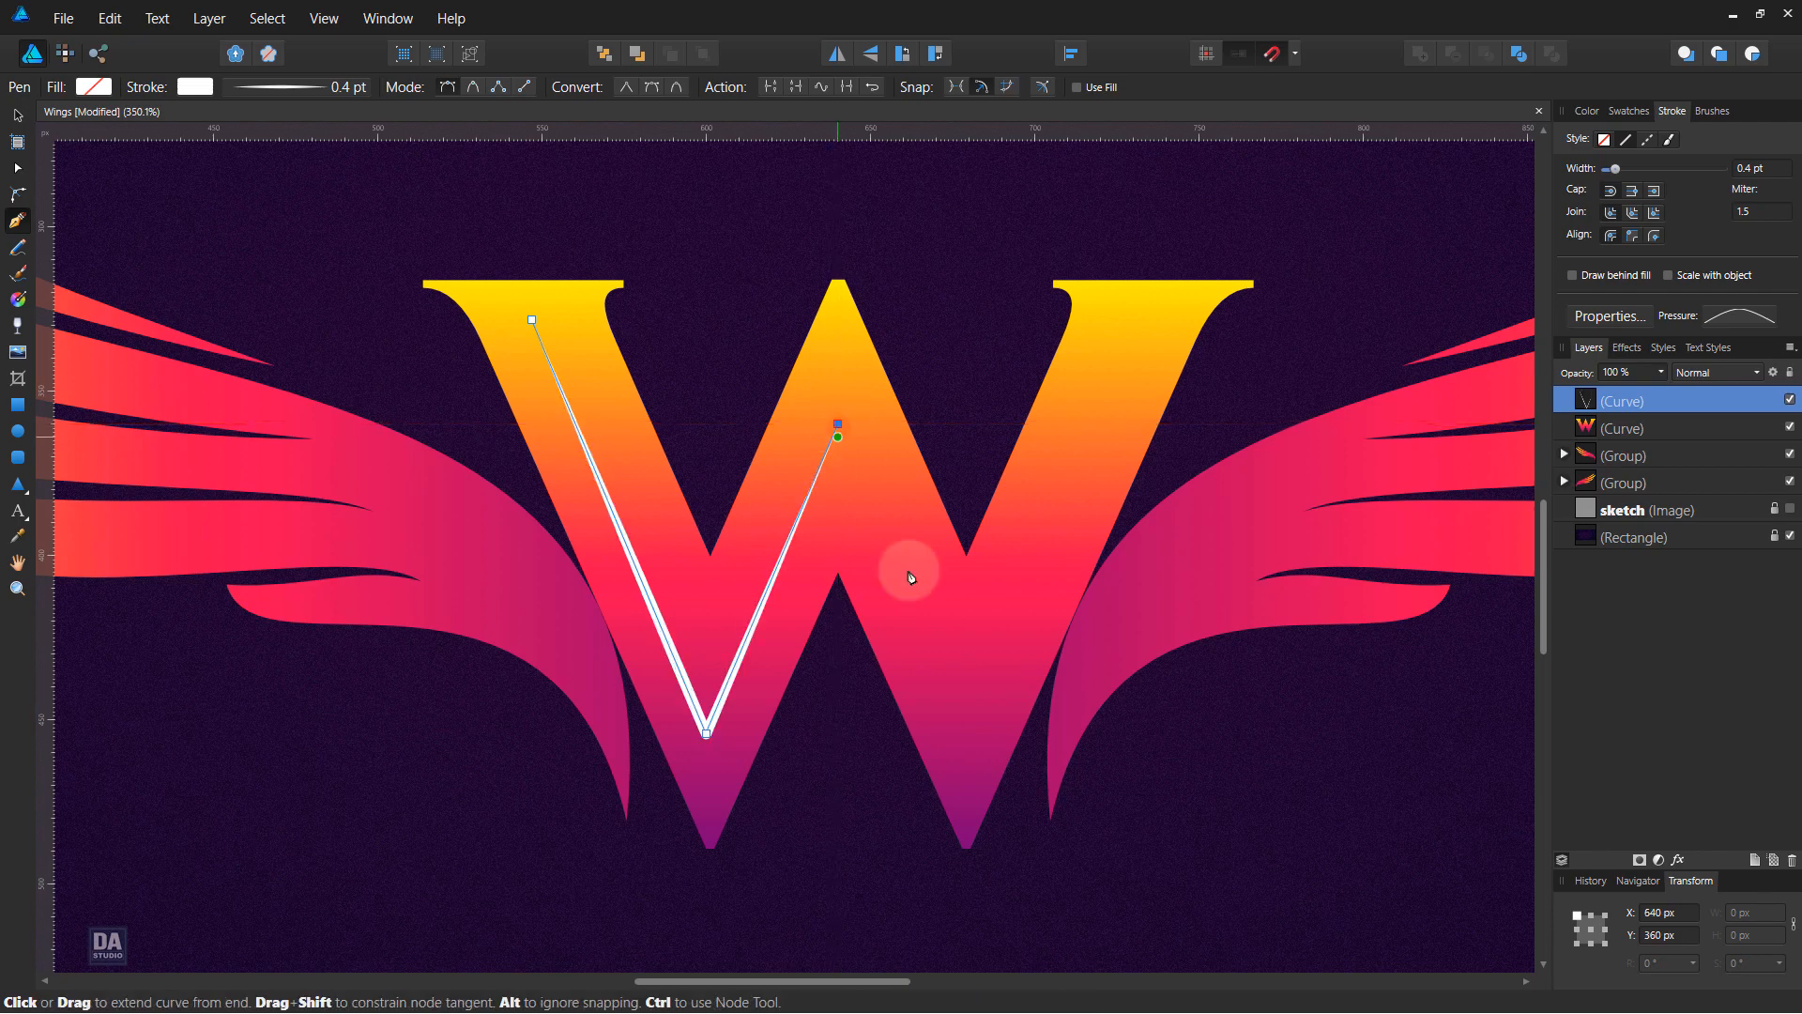
{"action": "left_click", "coordinate": [974, 746]}
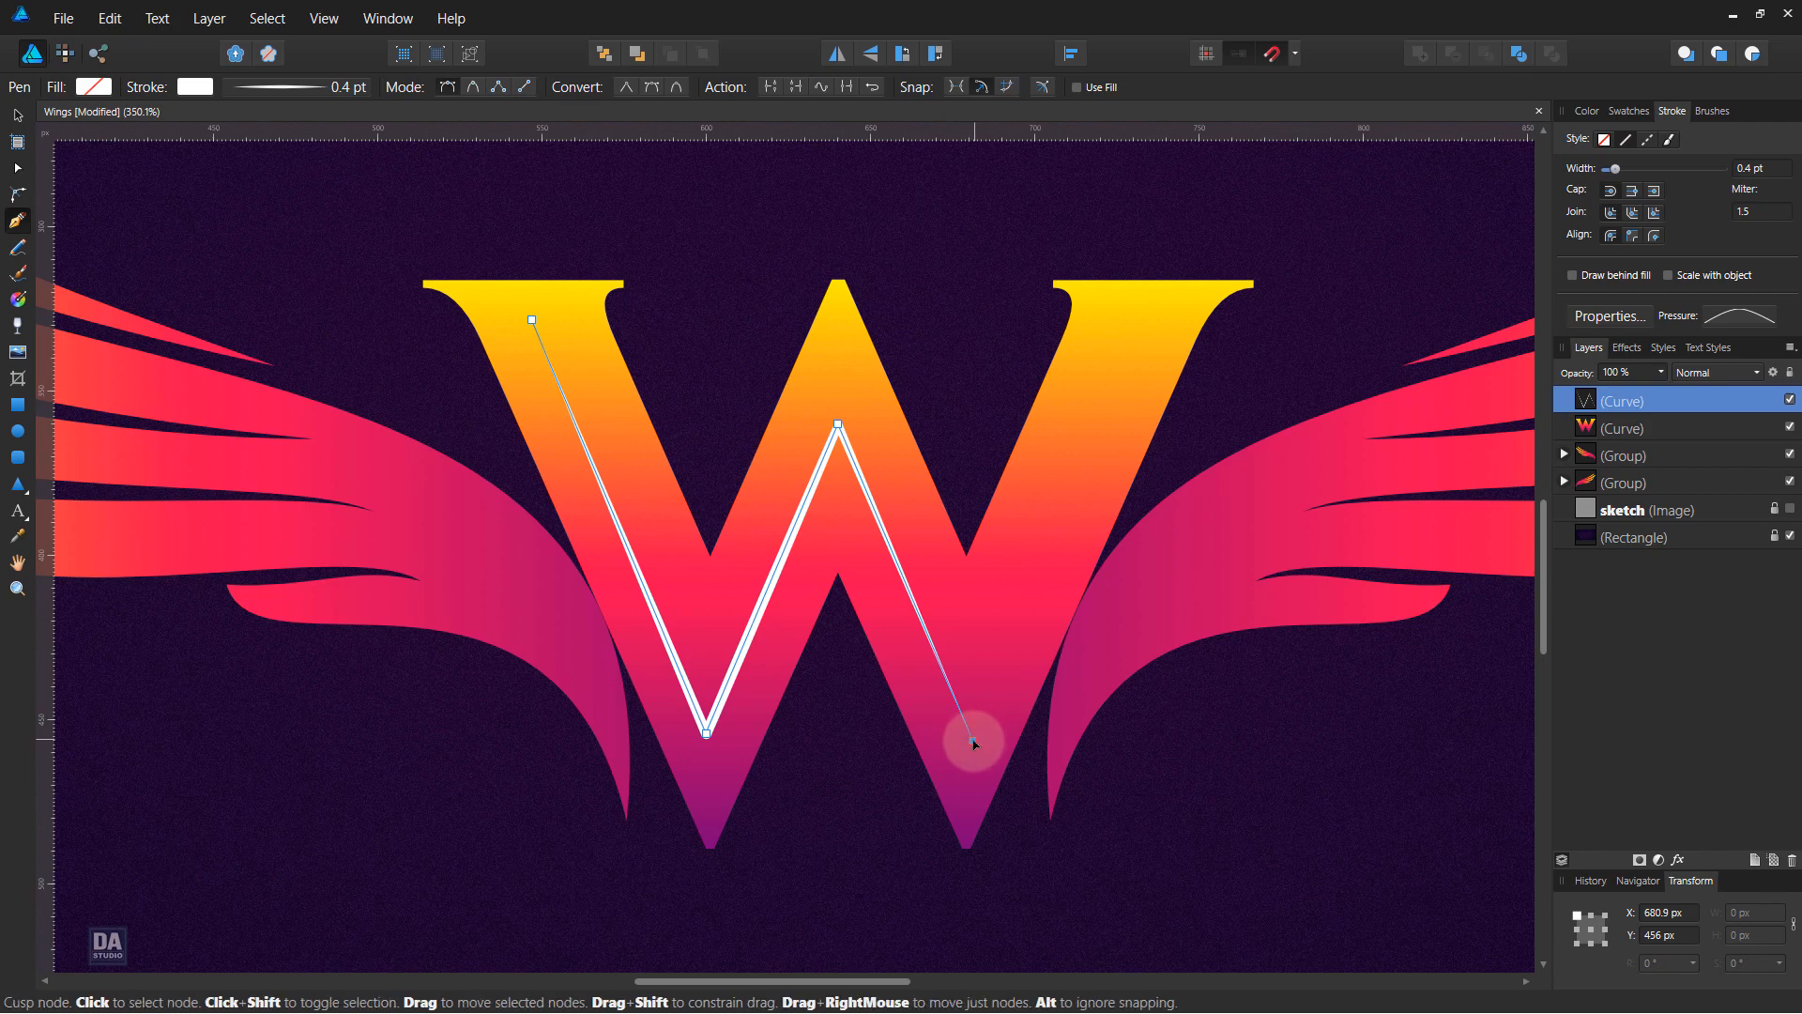
{"action": "left_click_drag", "start_coordinate": [976, 744], "coordinate": [971, 738]}
{"action": "left_click", "coordinate": [1142, 322]}
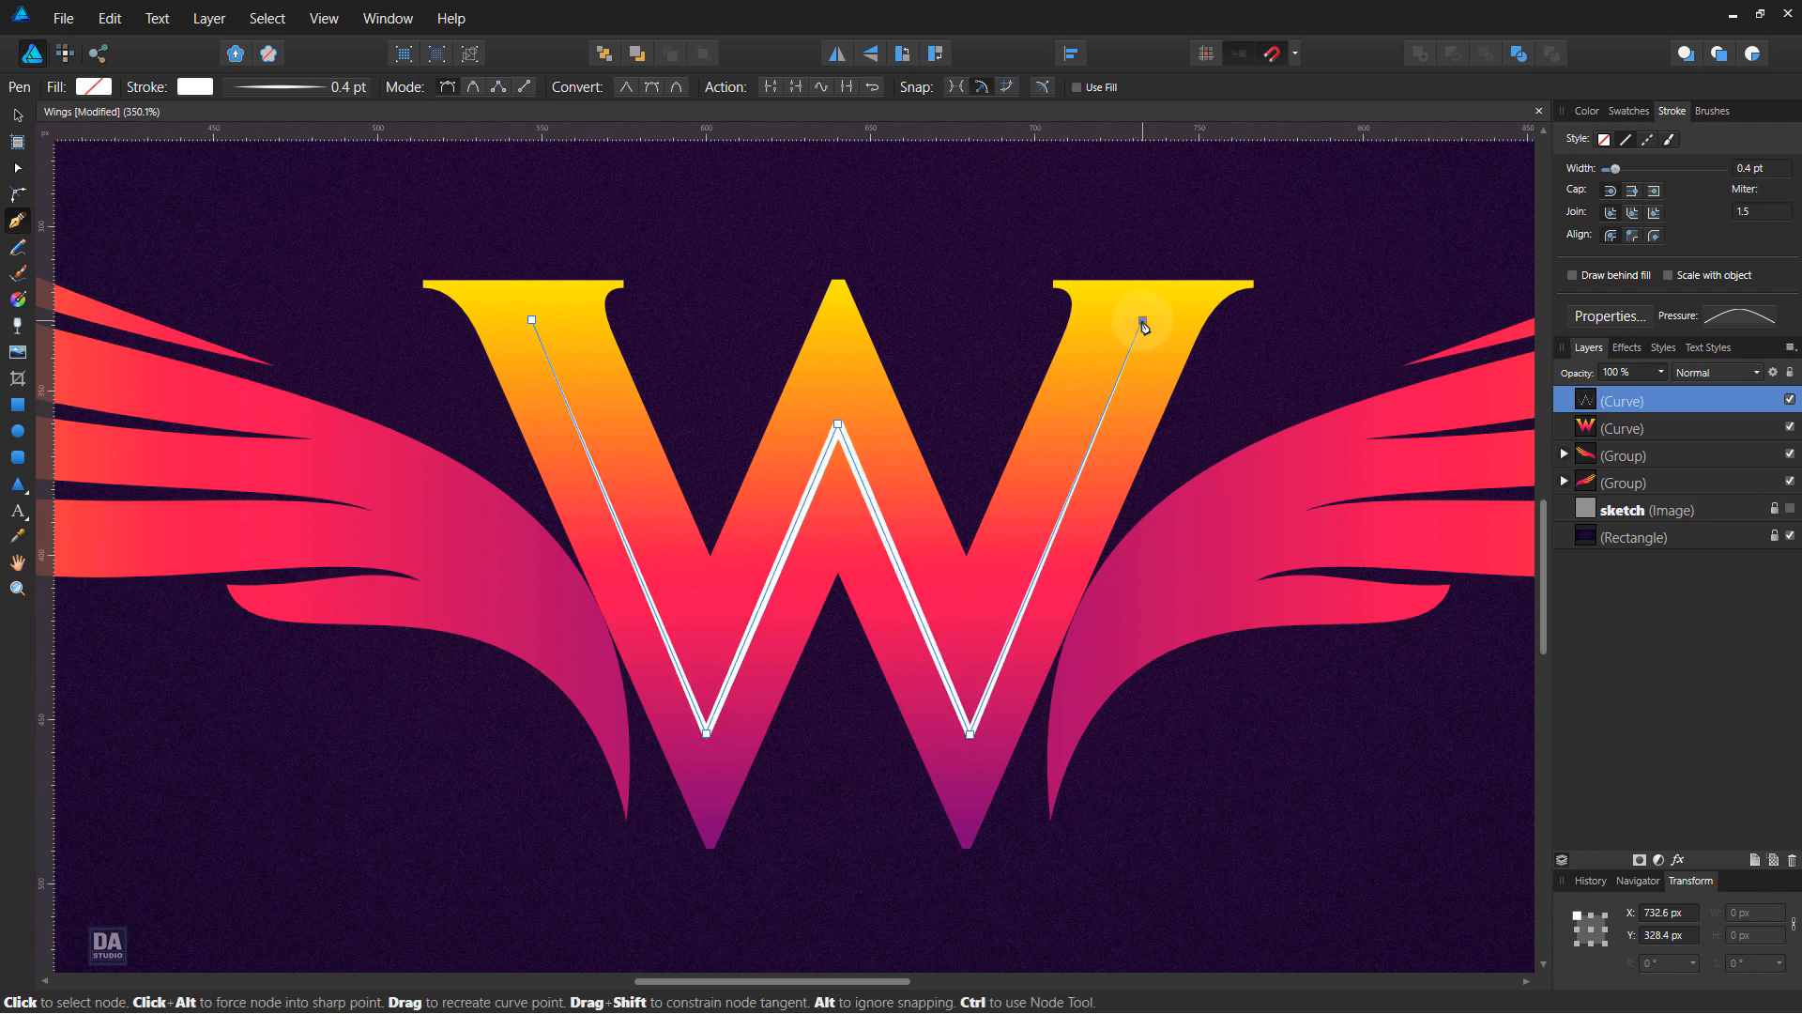
{"action": "key", "text": "Escape"}
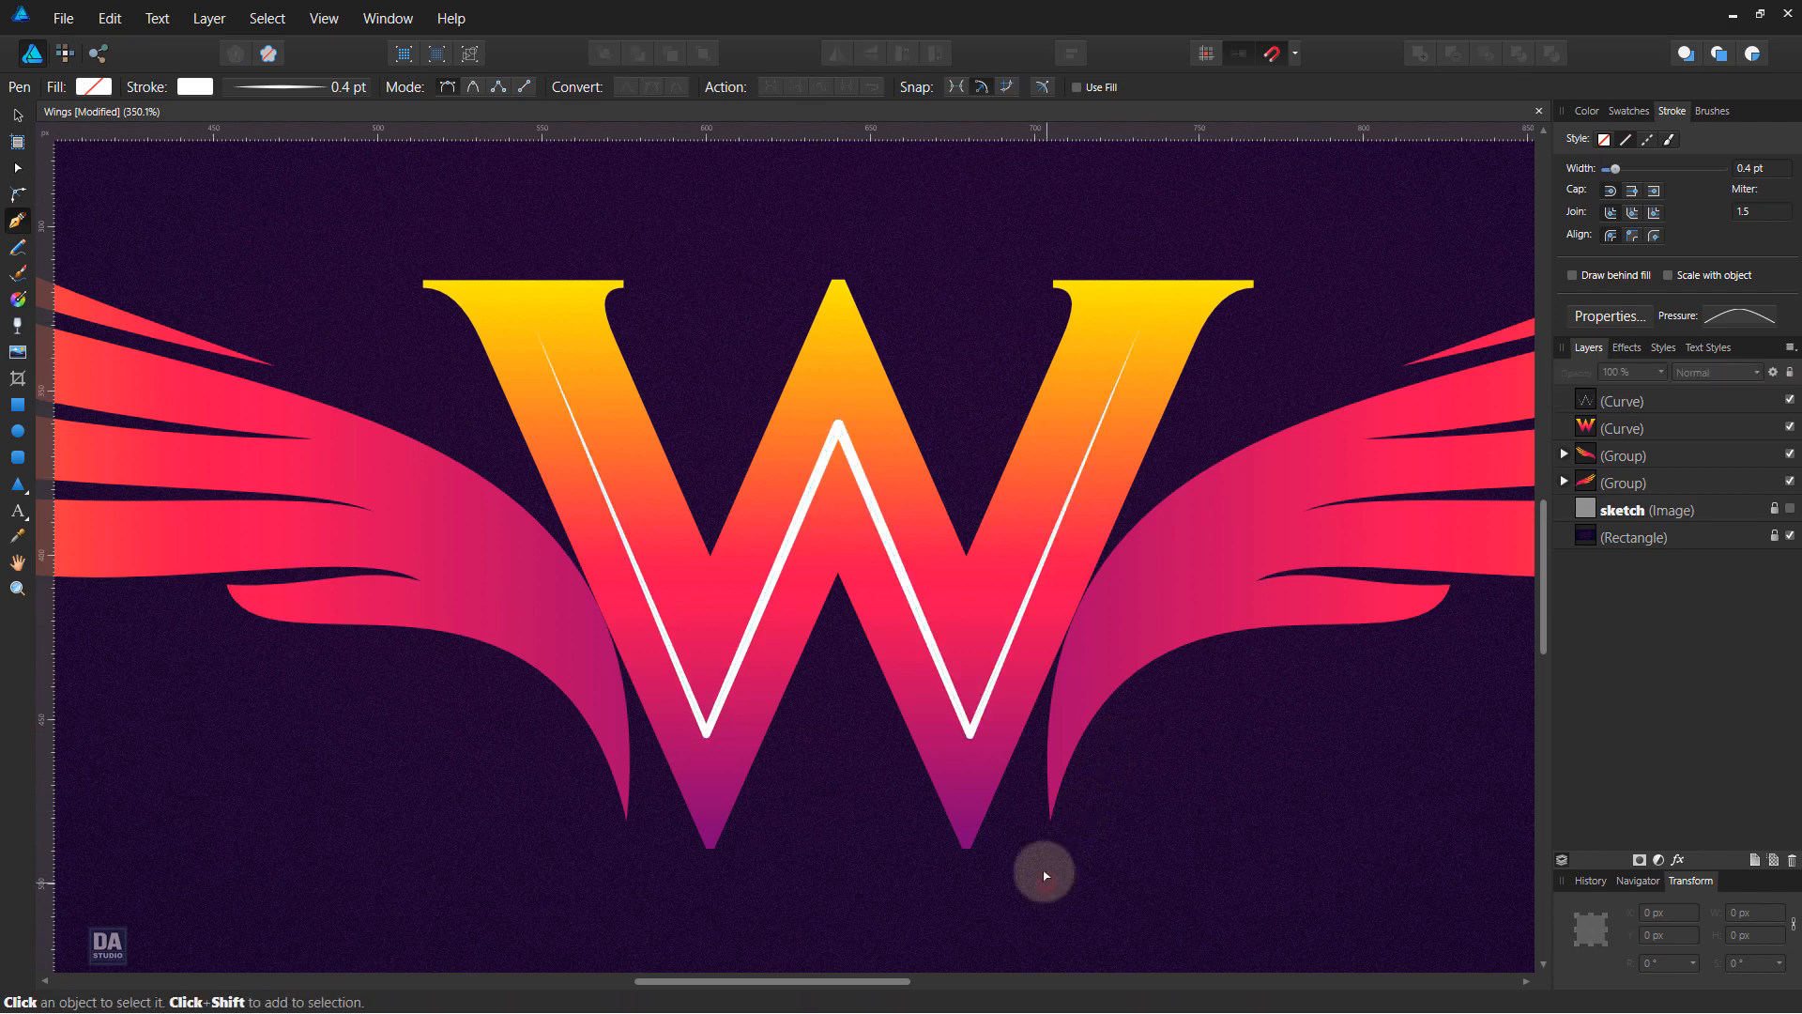
Sharpen the corners of the white zigzag line by setting its stroke miter to 3, and deselect it.
{"action": "left_click", "coordinate": [972, 732]}
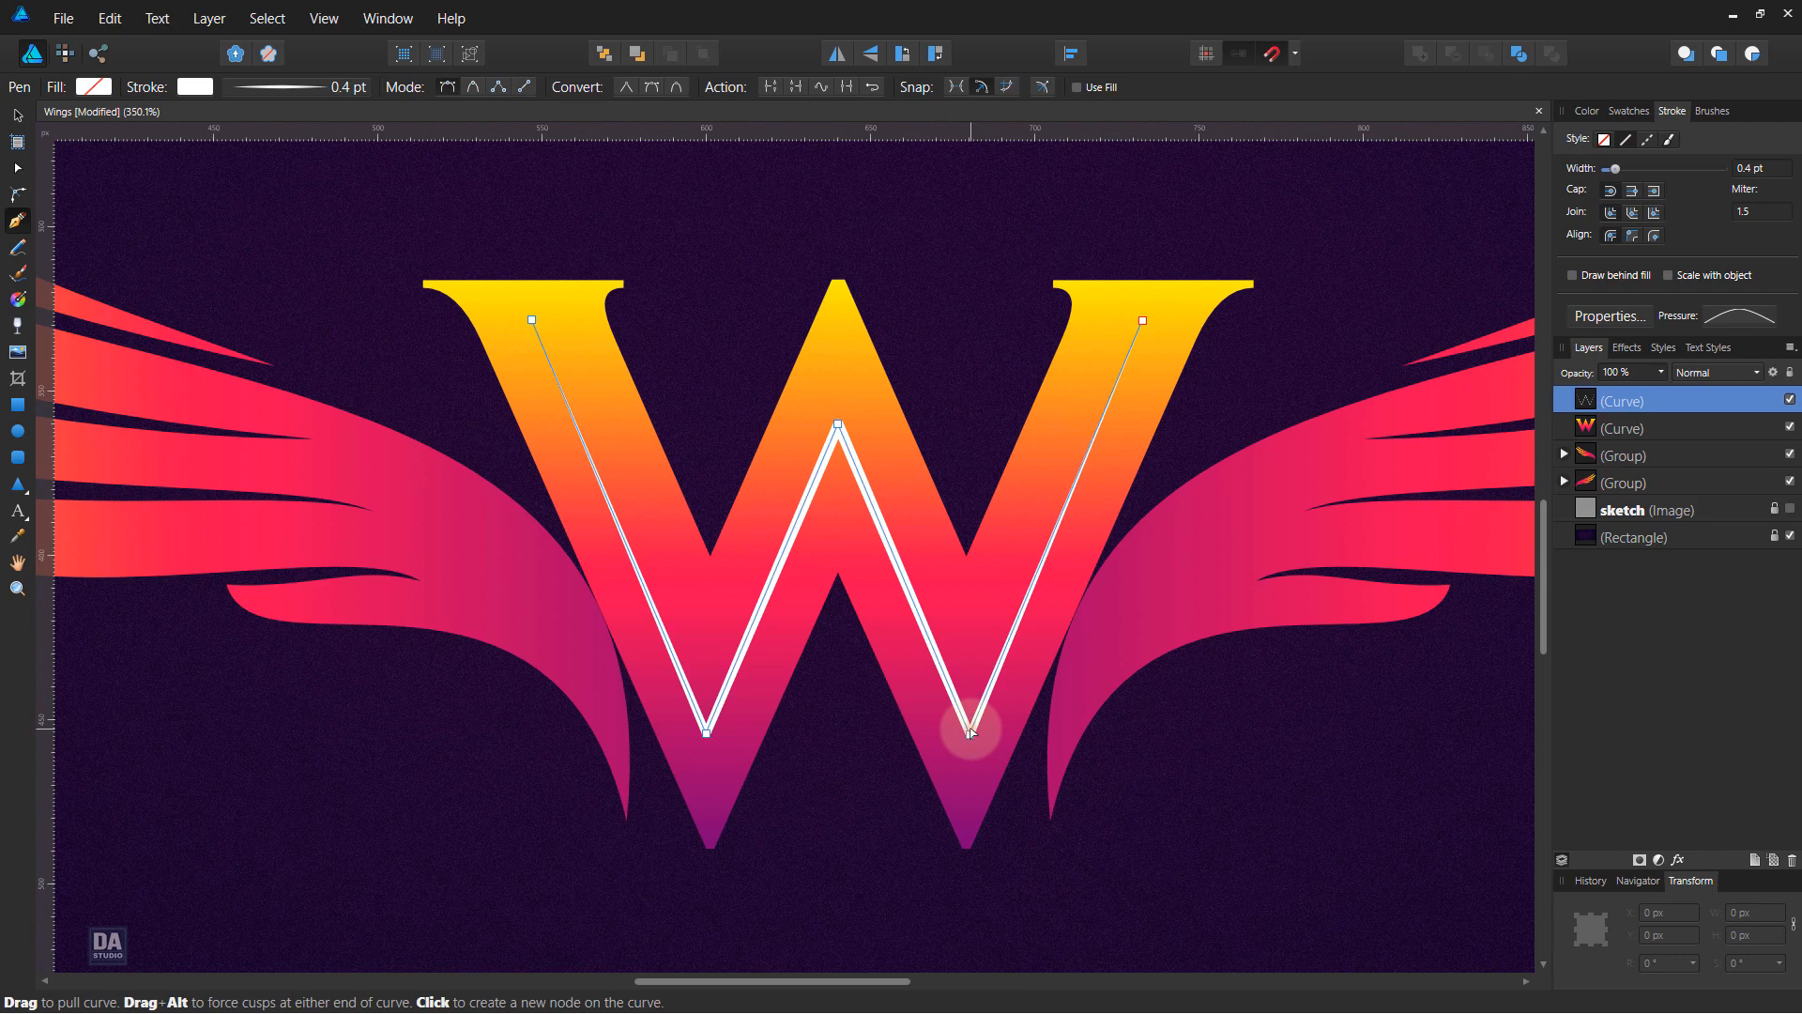
{"action": "left_click", "coordinate": [1654, 192]}
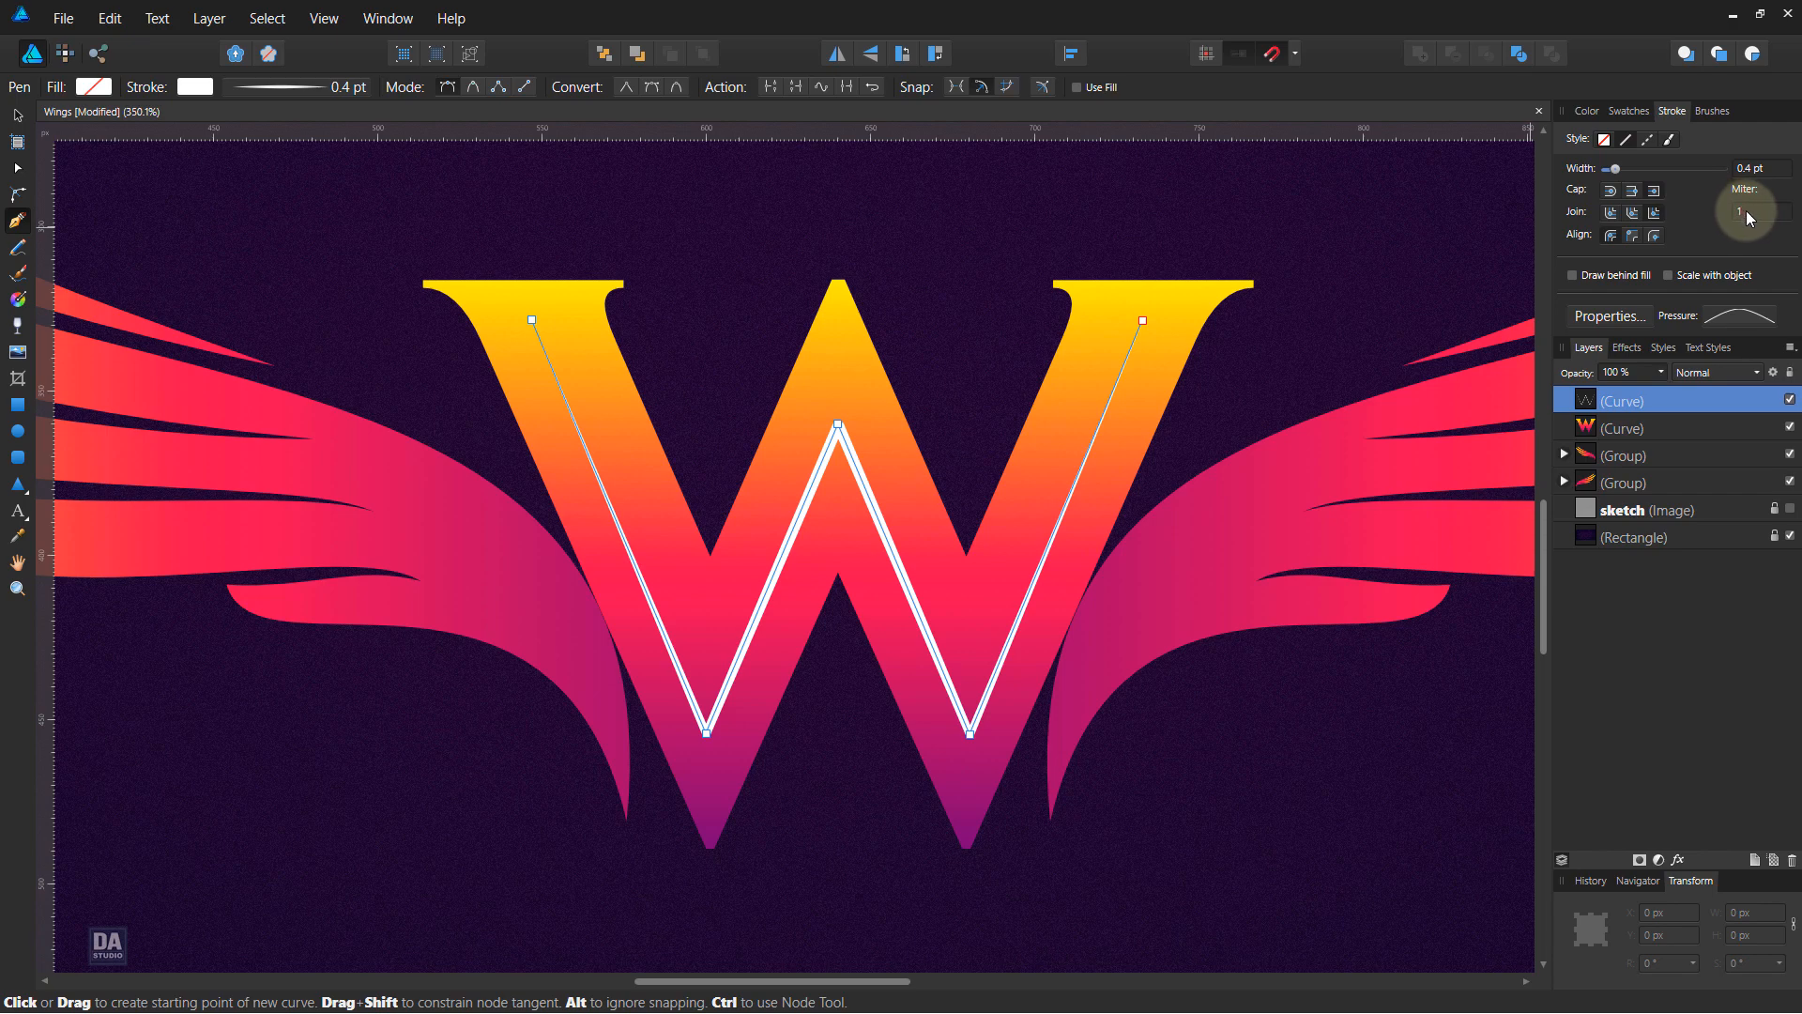
{"action": "left_click", "coordinate": [1367, 327]}
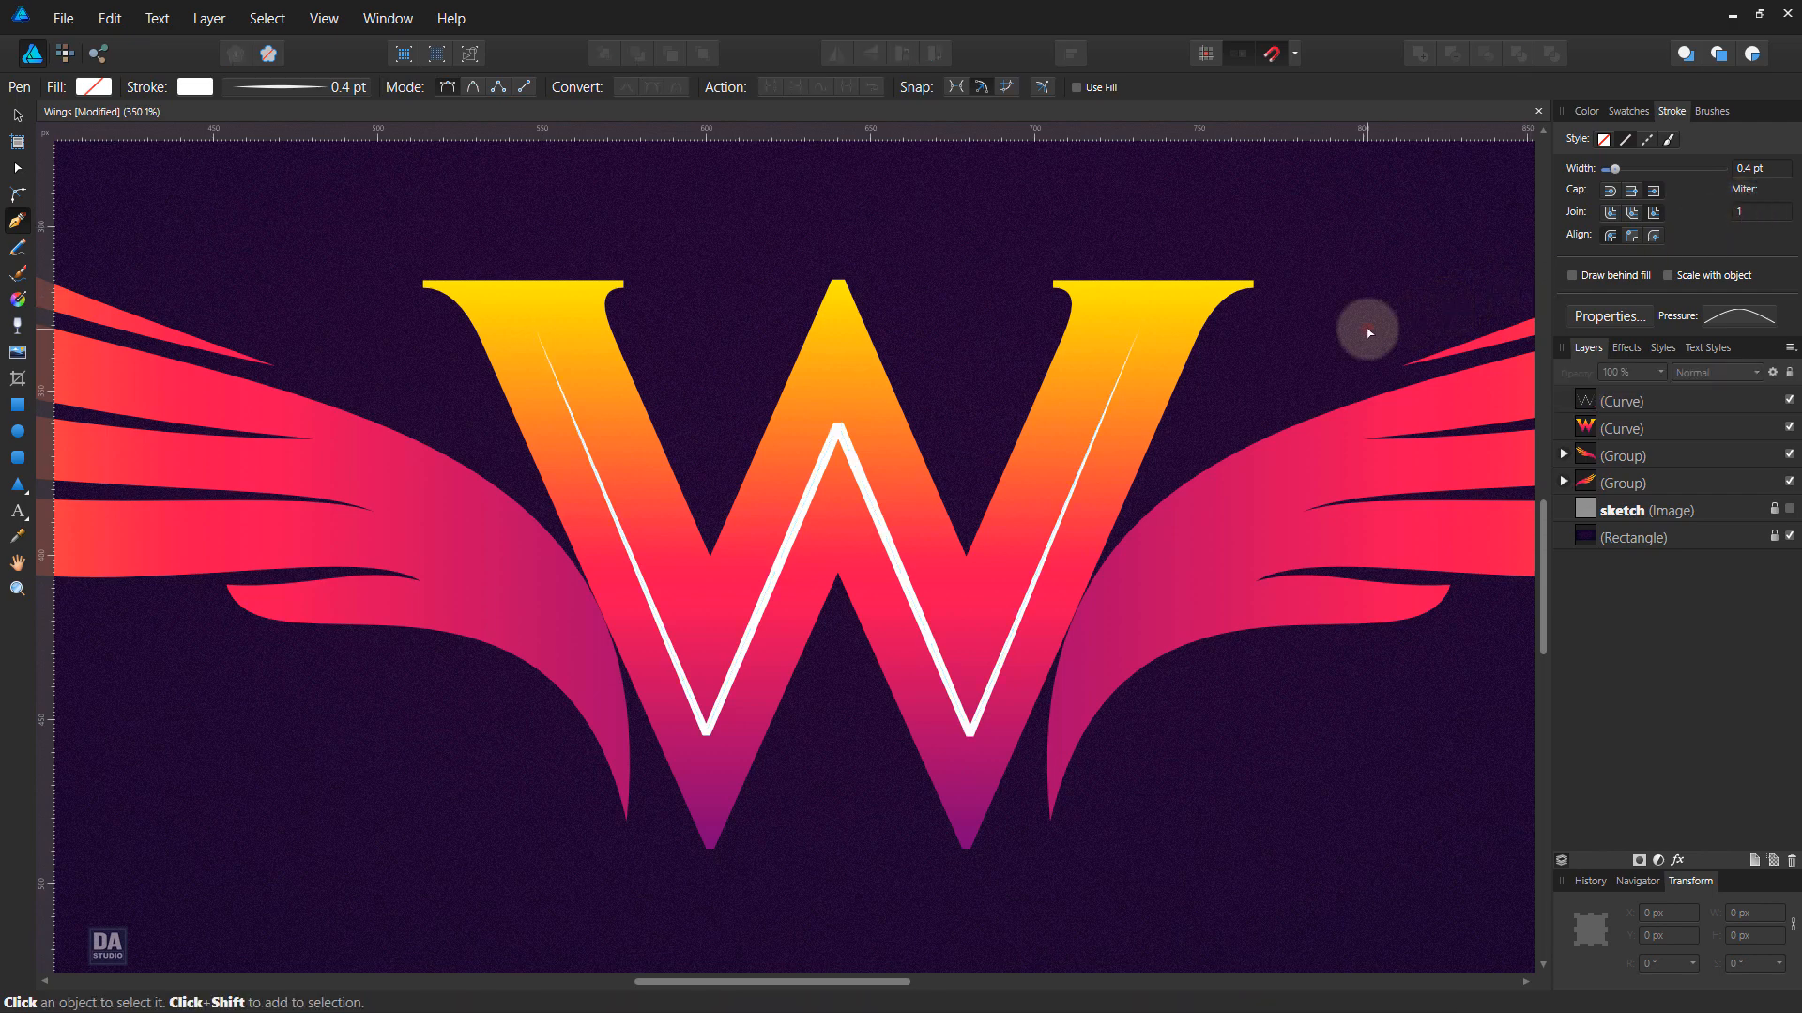
{"action": "left_click", "coordinate": [852, 460]}
{"action": "left_click", "coordinate": [1633, 213]}
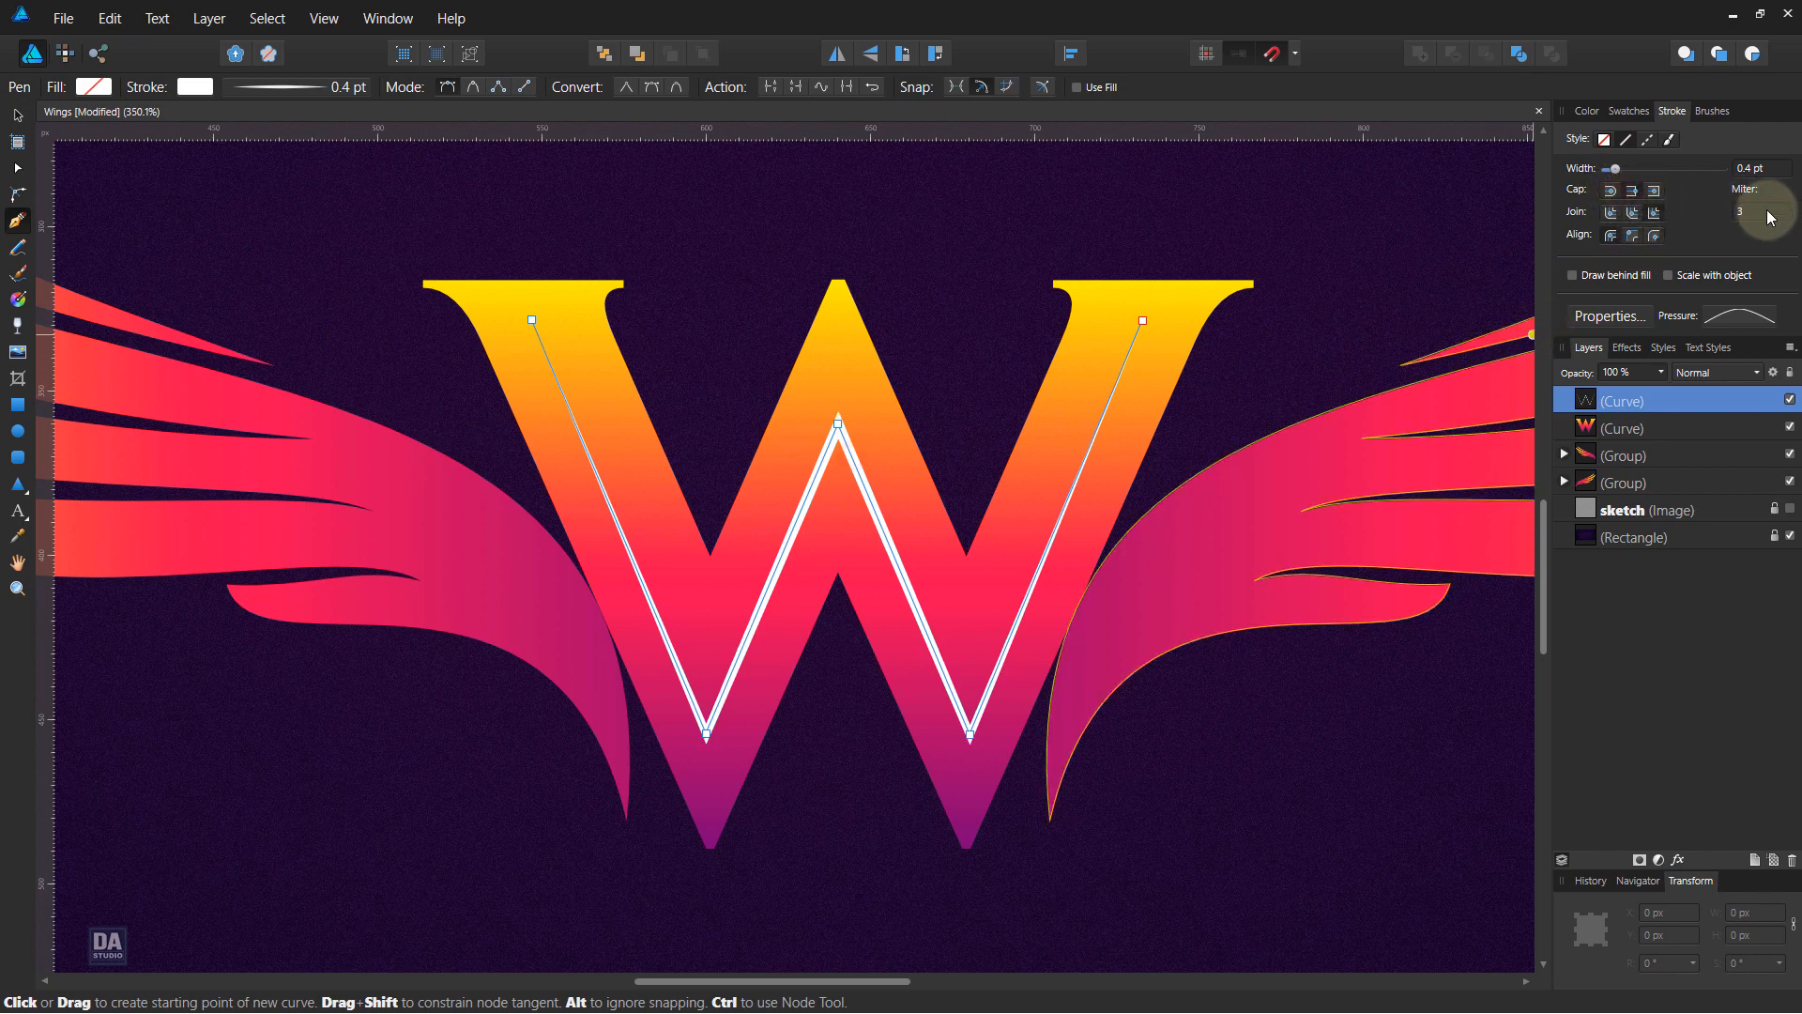
{"action": "left_click", "coordinate": [1271, 357], "text": "ctrl"}
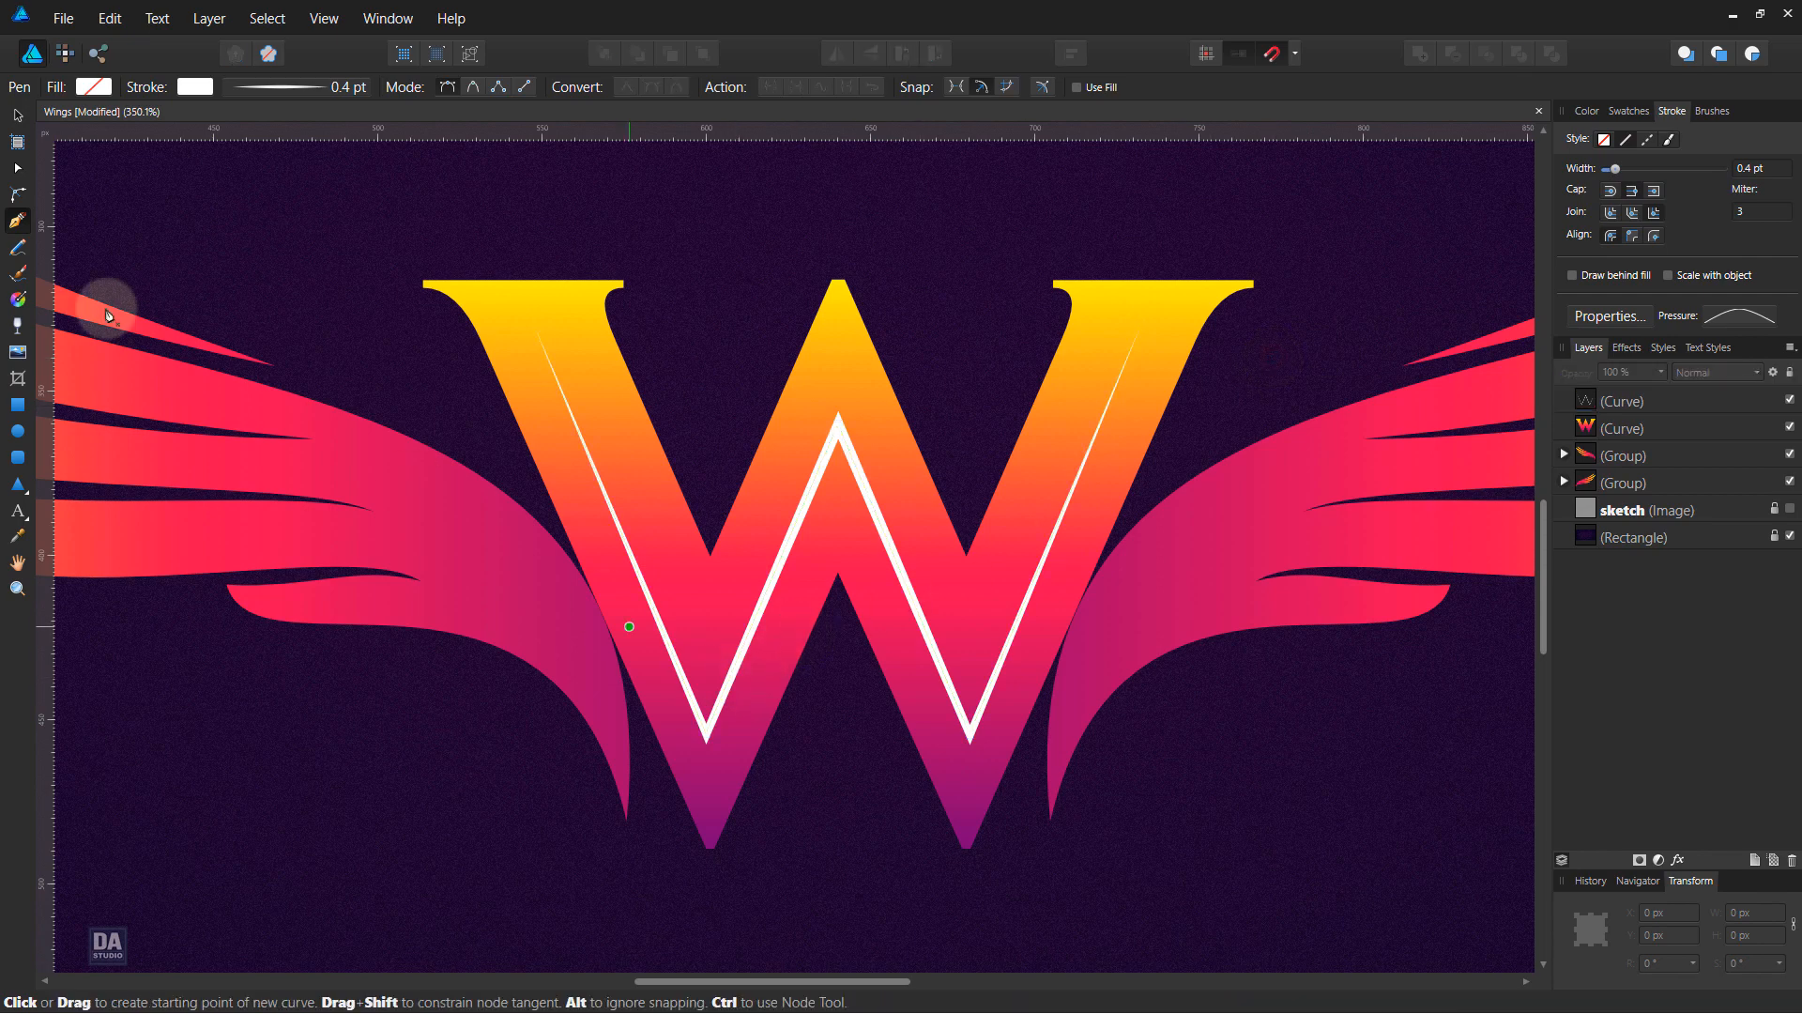
{"action": "left_click", "coordinate": [805, 471]}
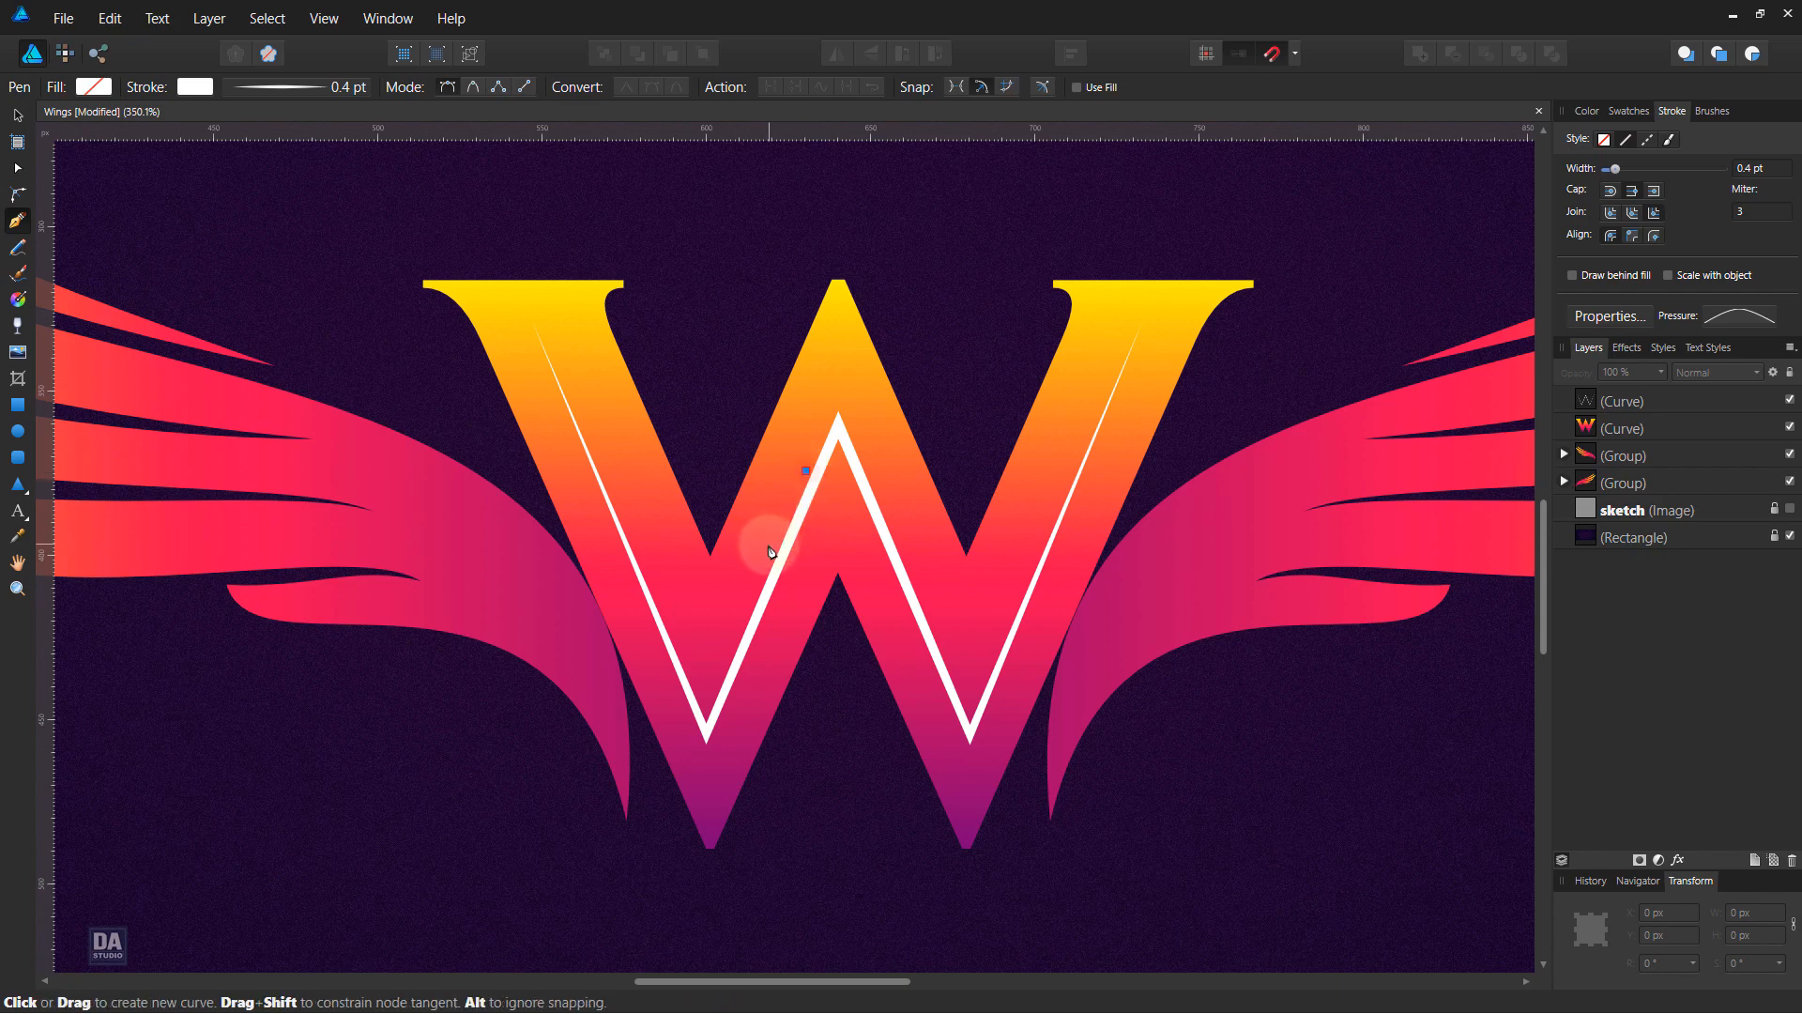
{"action": "left_click", "coordinate": [769, 544]}
{"action": "key", "text": "ctrl+z"}
Draw a short accent line about 11 by 21 px beside the zigzag's second segment and set its stroke to 0.1 pt.
{"action": "left_click", "coordinate": [769, 544]}
{"action": "left_click", "coordinate": [804, 475]}
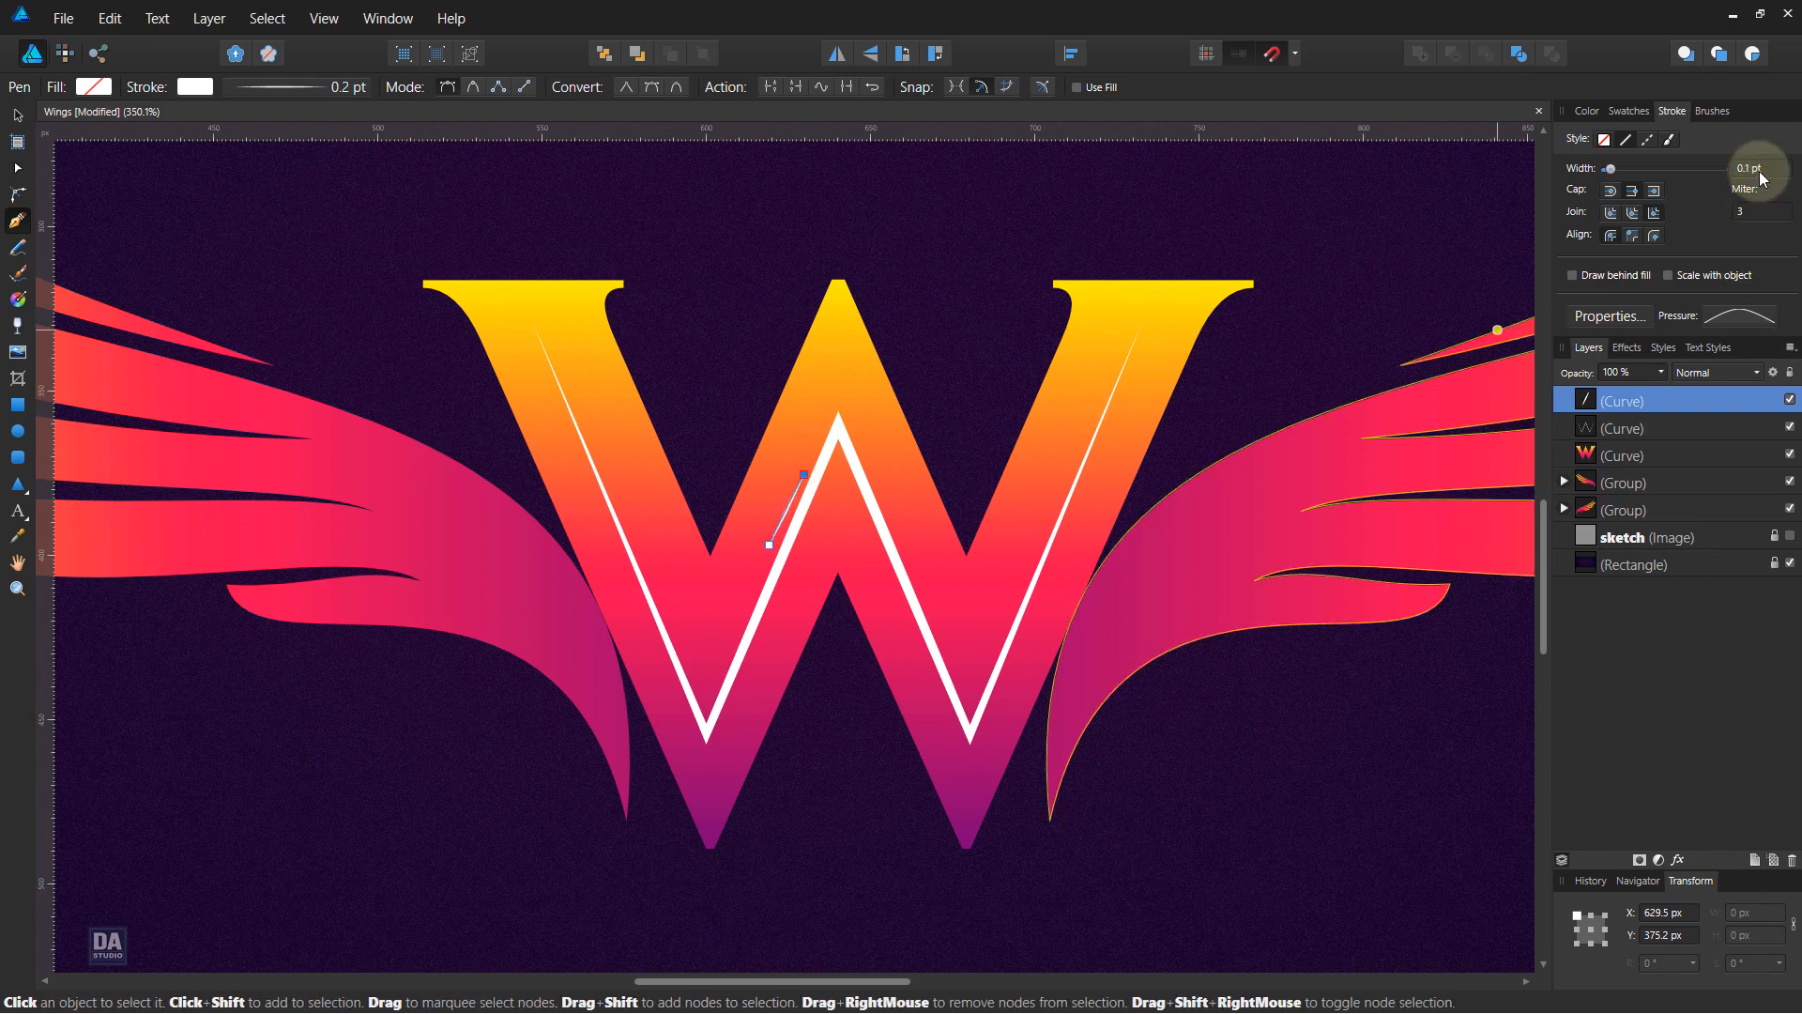
{"action": "left_click", "coordinate": [17, 114]}
Copy the short accent lower on the segment's opposite side, and place a horizontally mirrored copy of the pair along the third segment.
{"action": "scroll", "coordinate": [704, 772], "scroll_direction": "up", "scroll_amount": 2}
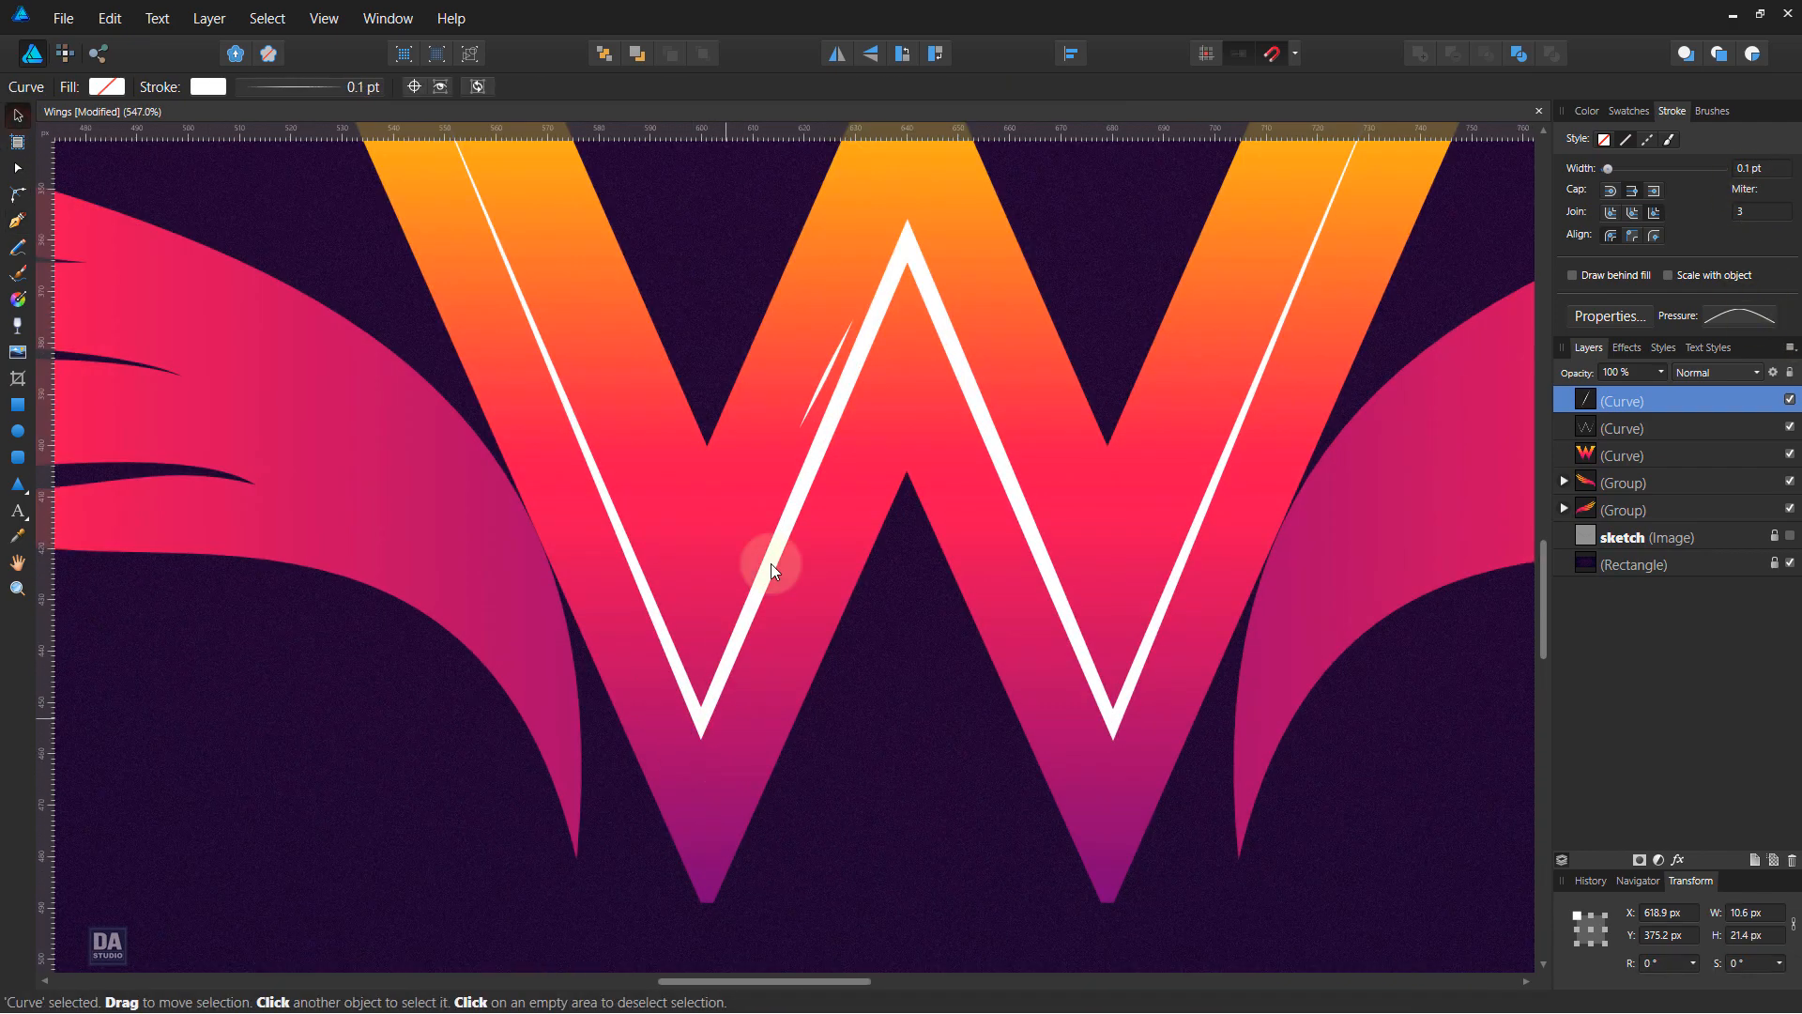
{"action": "left_click_drag", "start_coordinate": [824, 387], "coordinate": [779, 595]}
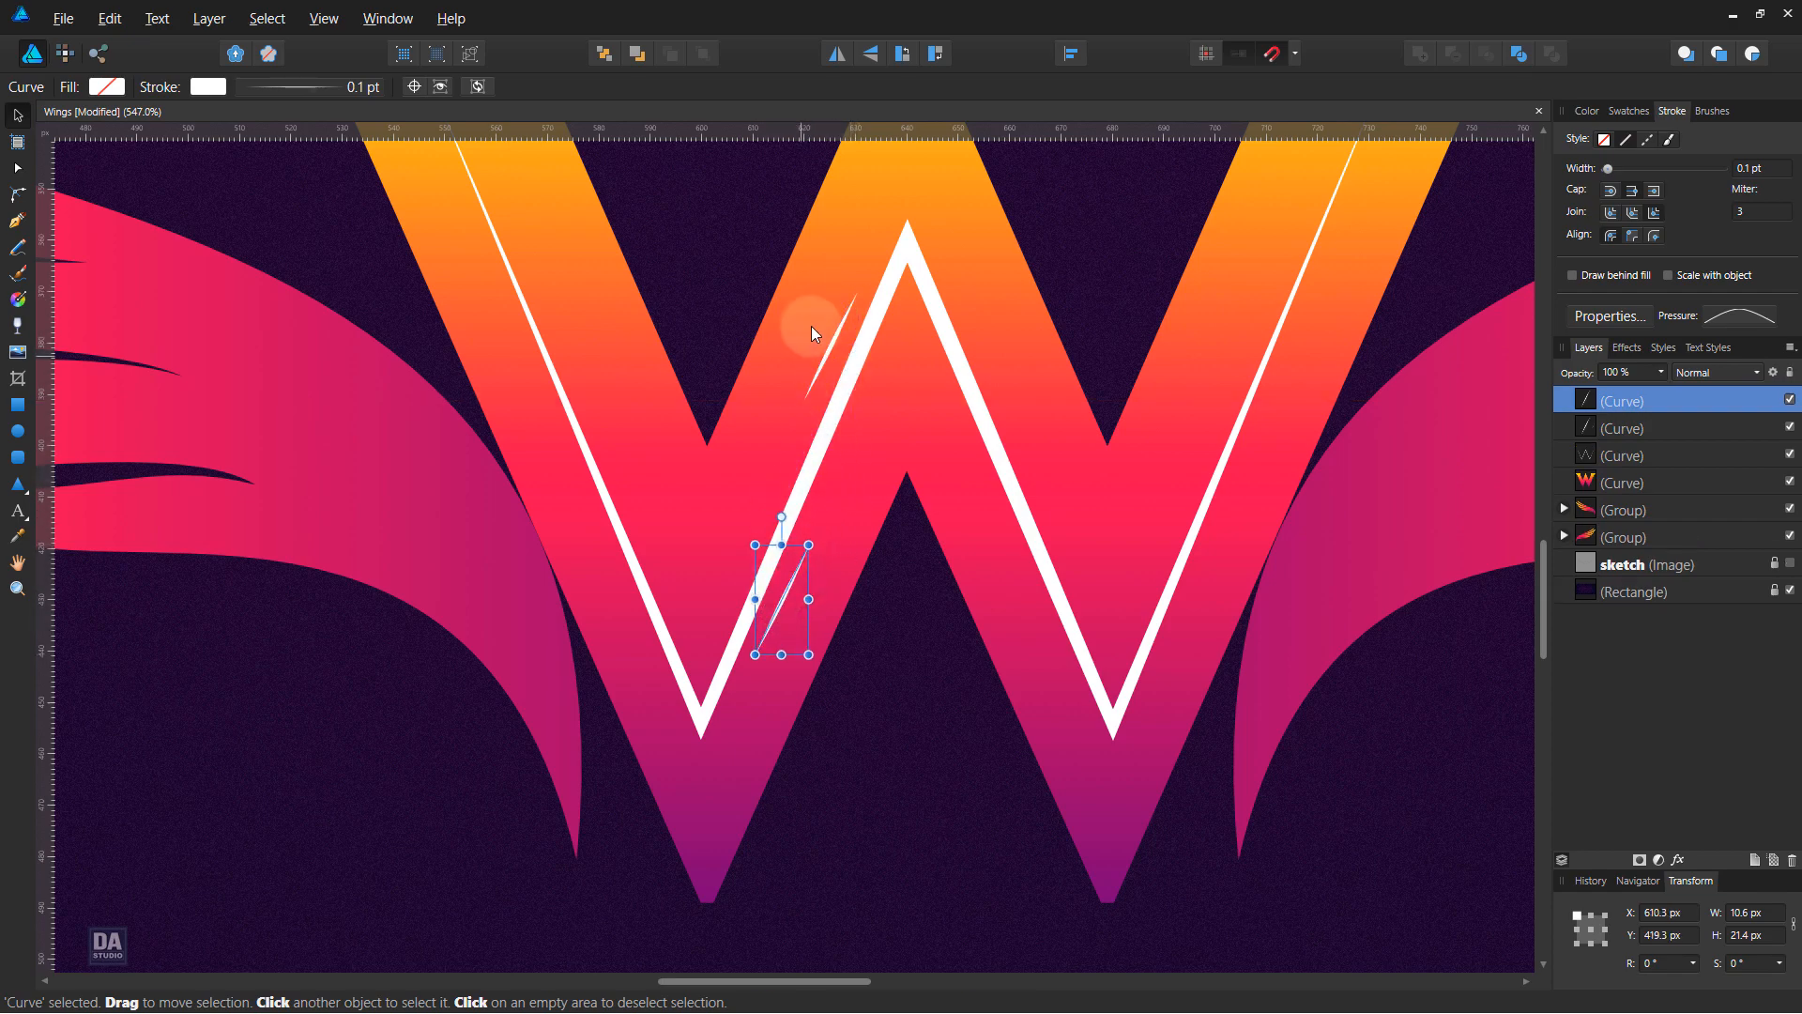
{"action": "left_click", "coordinate": [835, 336], "text": "shift"}
{"action": "left_click_drag", "start_coordinate": [835, 336], "coordinate": [982, 321]}
{"action": "left_click", "coordinate": [839, 55]}
Copy the accent pair onto both outer strokes of the W, mirror the left outer pair horizontally, and deselect everything.
{"action": "left_click", "coordinate": [842, 351]}
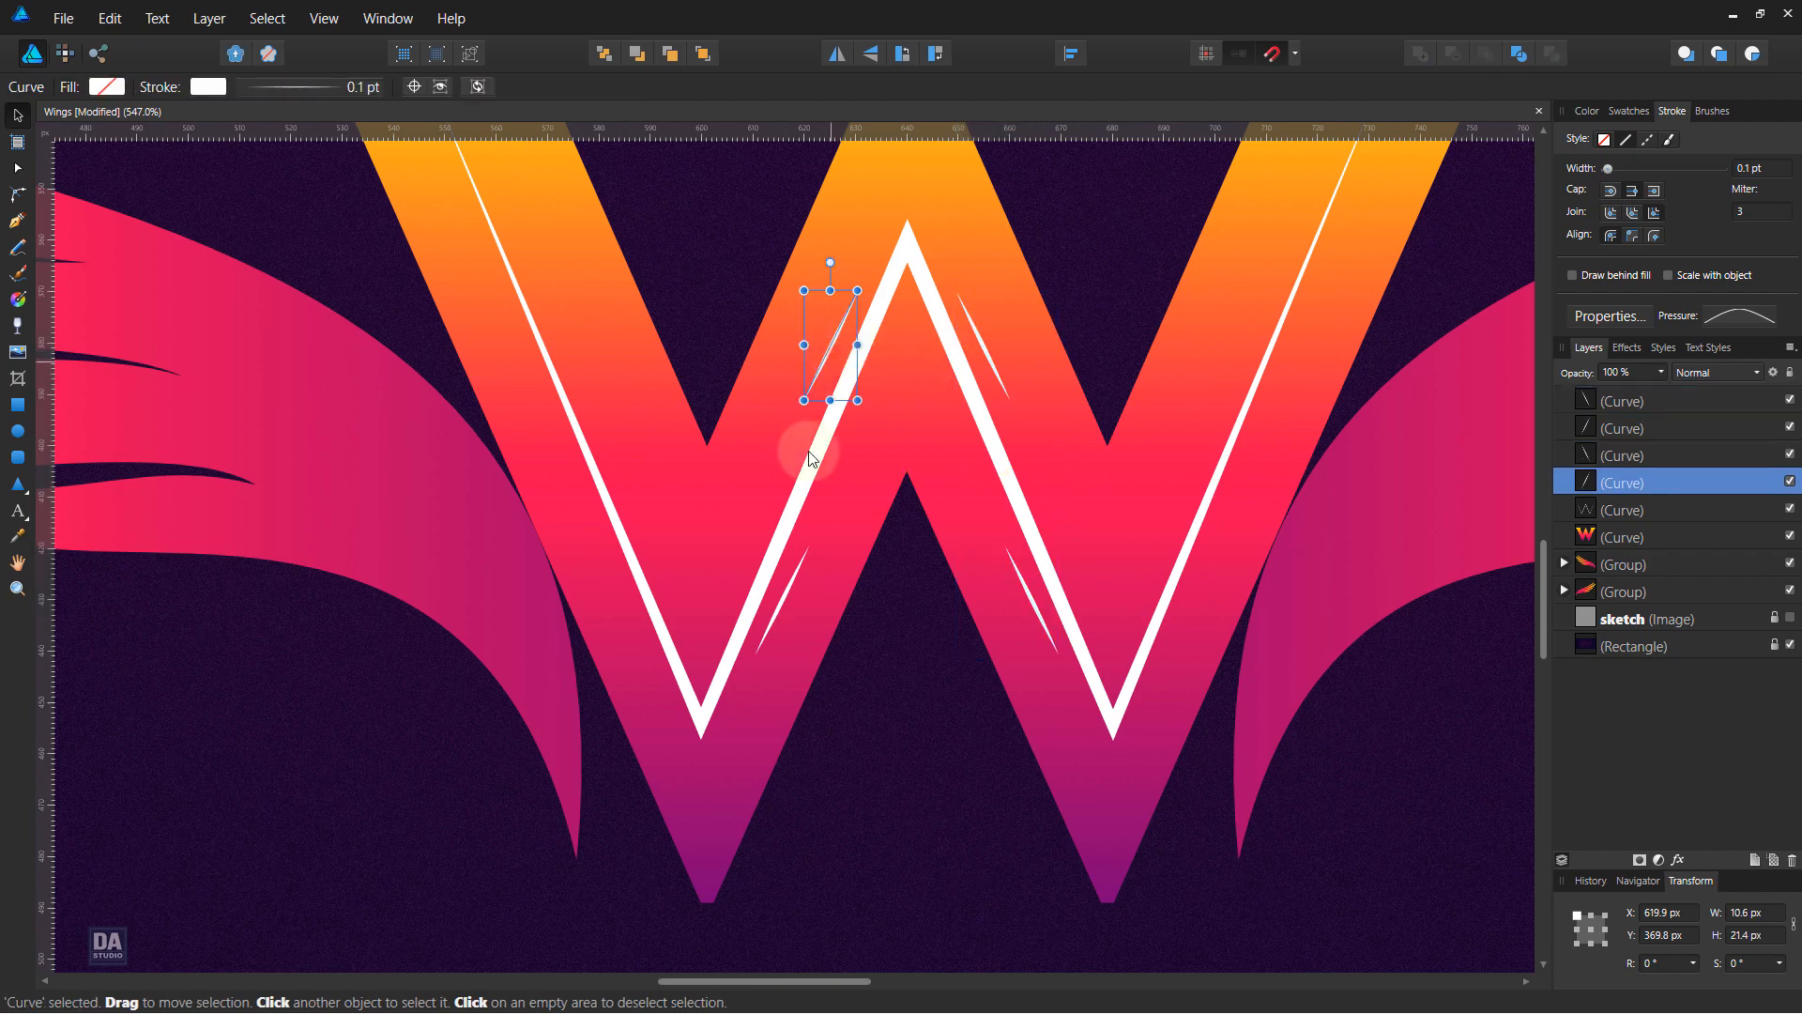
{"action": "left_click", "coordinate": [791, 583], "text": "shift"}
{"action": "mouse_move", "coordinate": [801, 584]}
{"action": "left_mouse_down"}
{"action": "mouse_move", "coordinate": [1216, 560]}
{"action": "mouse_move", "coordinate": [578, 553]}
{"action": "left_mouse_up"}
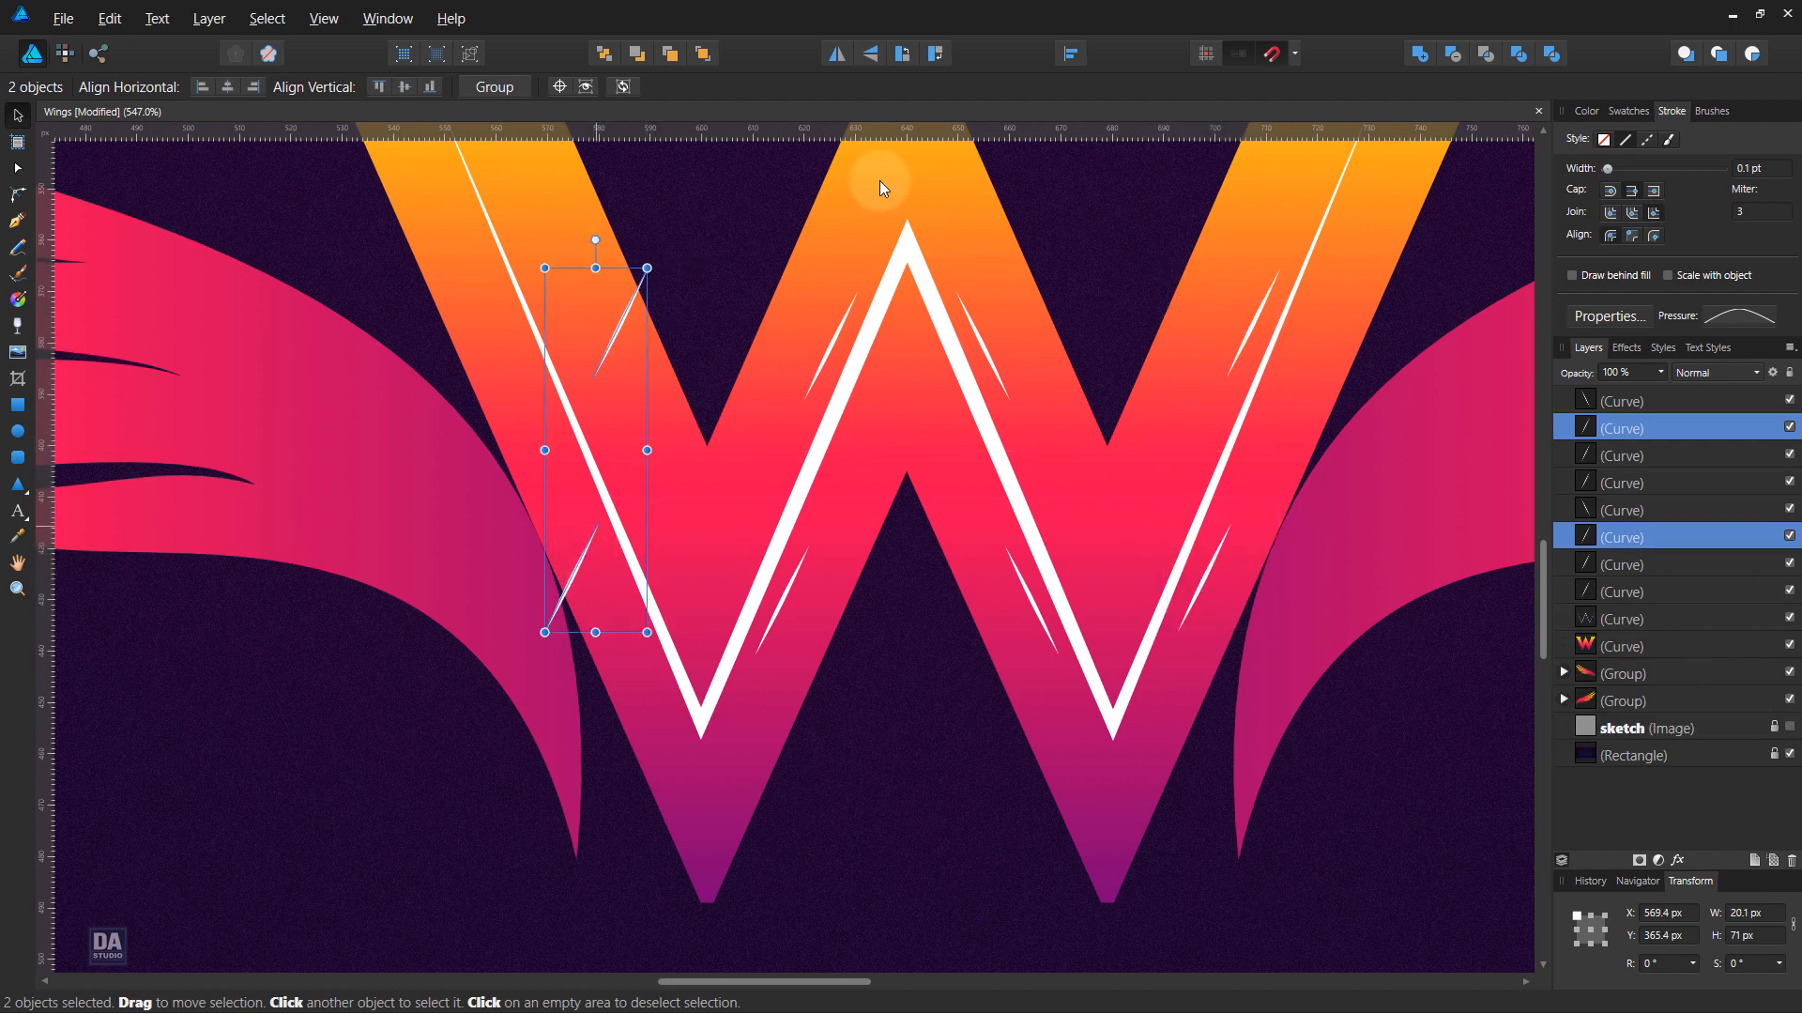
{"action": "left_click", "coordinate": [842, 60]}
{"action": "left_click_drag", "start_coordinate": [586, 346], "coordinate": [566, 342]}
{"action": "scroll", "coordinate": [912, 734], "scroll_direction": "down", "scroll_amount": 2}
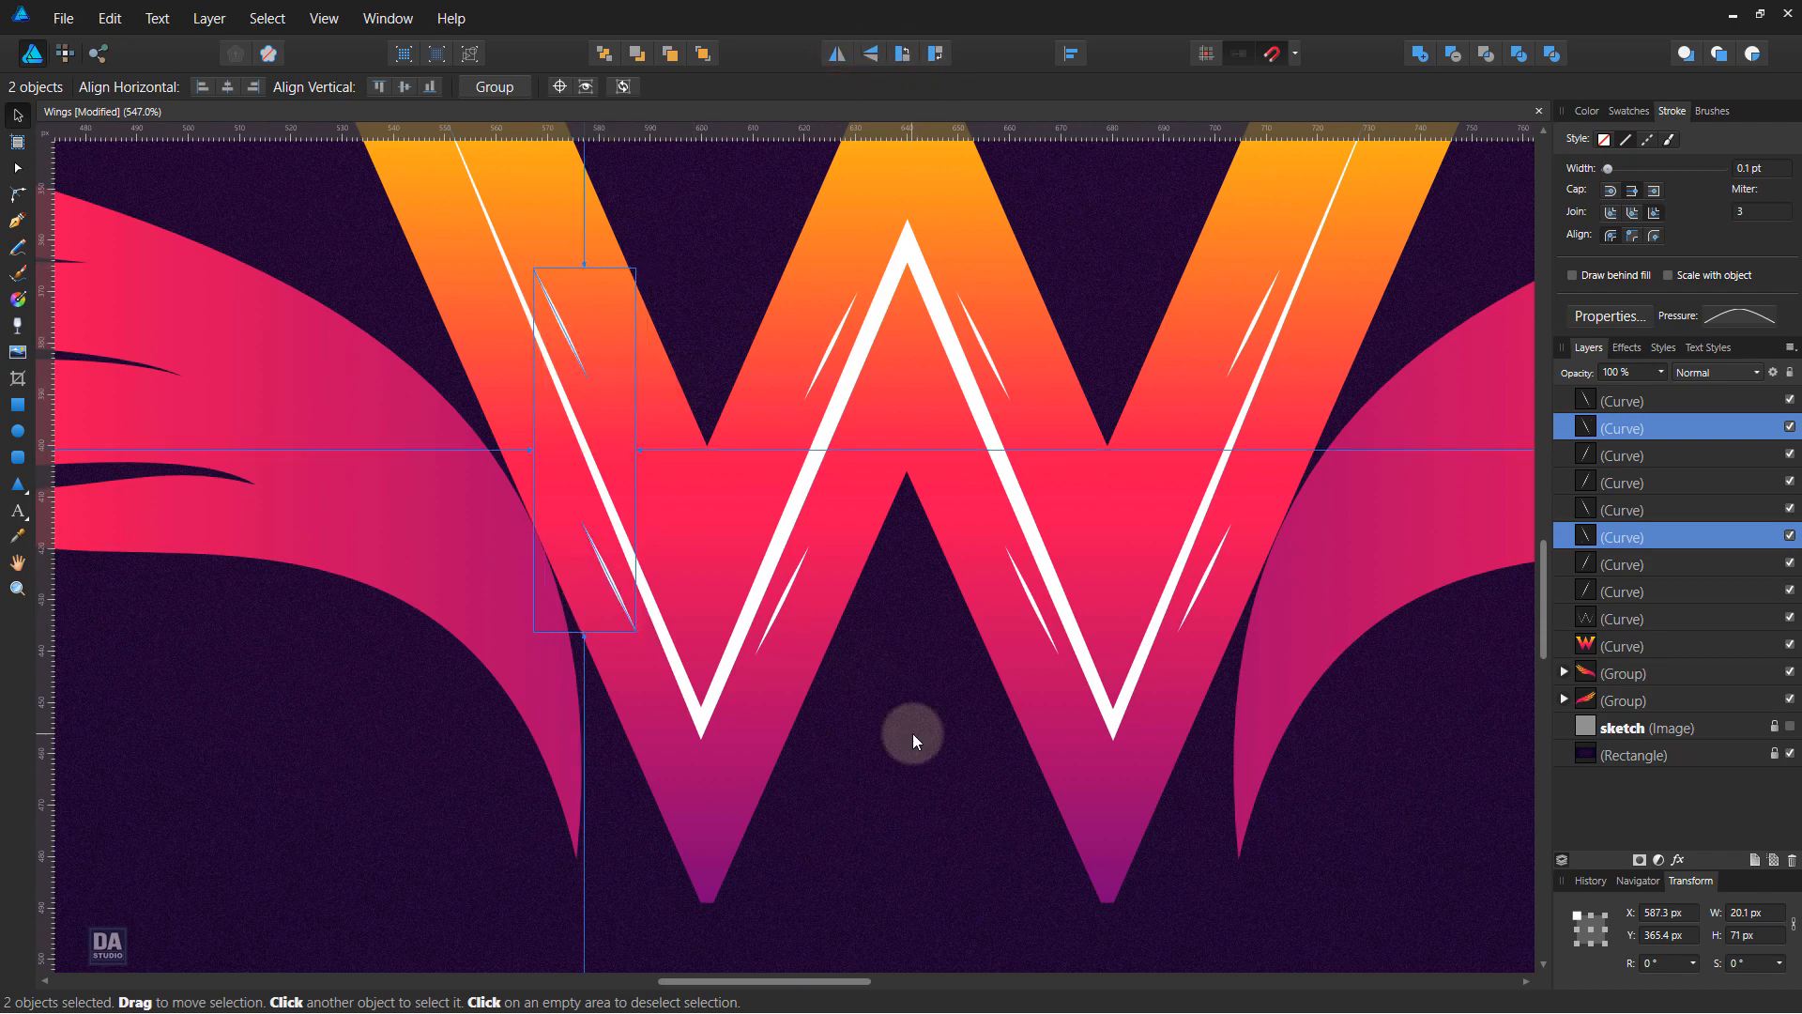
{"action": "left_click", "coordinate": [912, 733]}
Group the white zigzag line and all eight short accent lines.
{"action": "scroll", "coordinate": [912, 734], "scroll_direction": "down", "scroll_amount": 4}
{"action": "scroll", "coordinate": [912, 734], "scroll_direction": "up", "scroll_amount": 3}
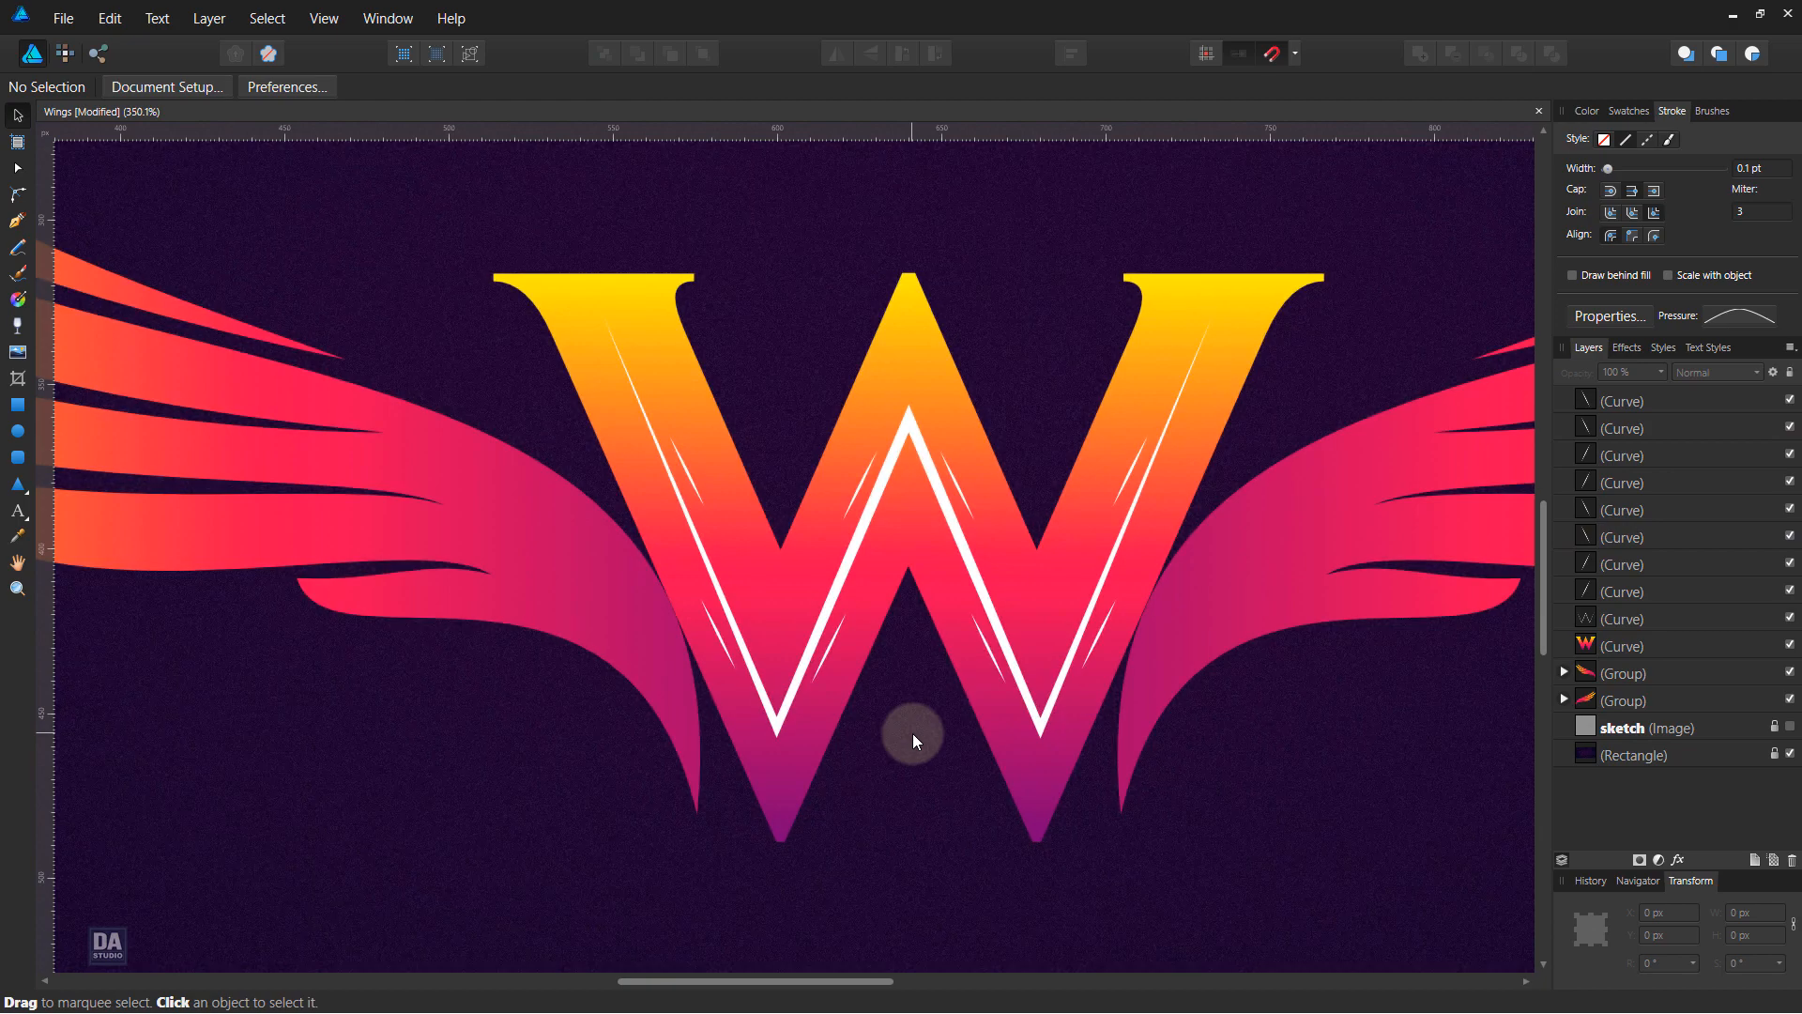
{"action": "left_click", "coordinate": [1620, 615]}
{"action": "left_click", "coordinate": [1674, 399], "text": "shift"}
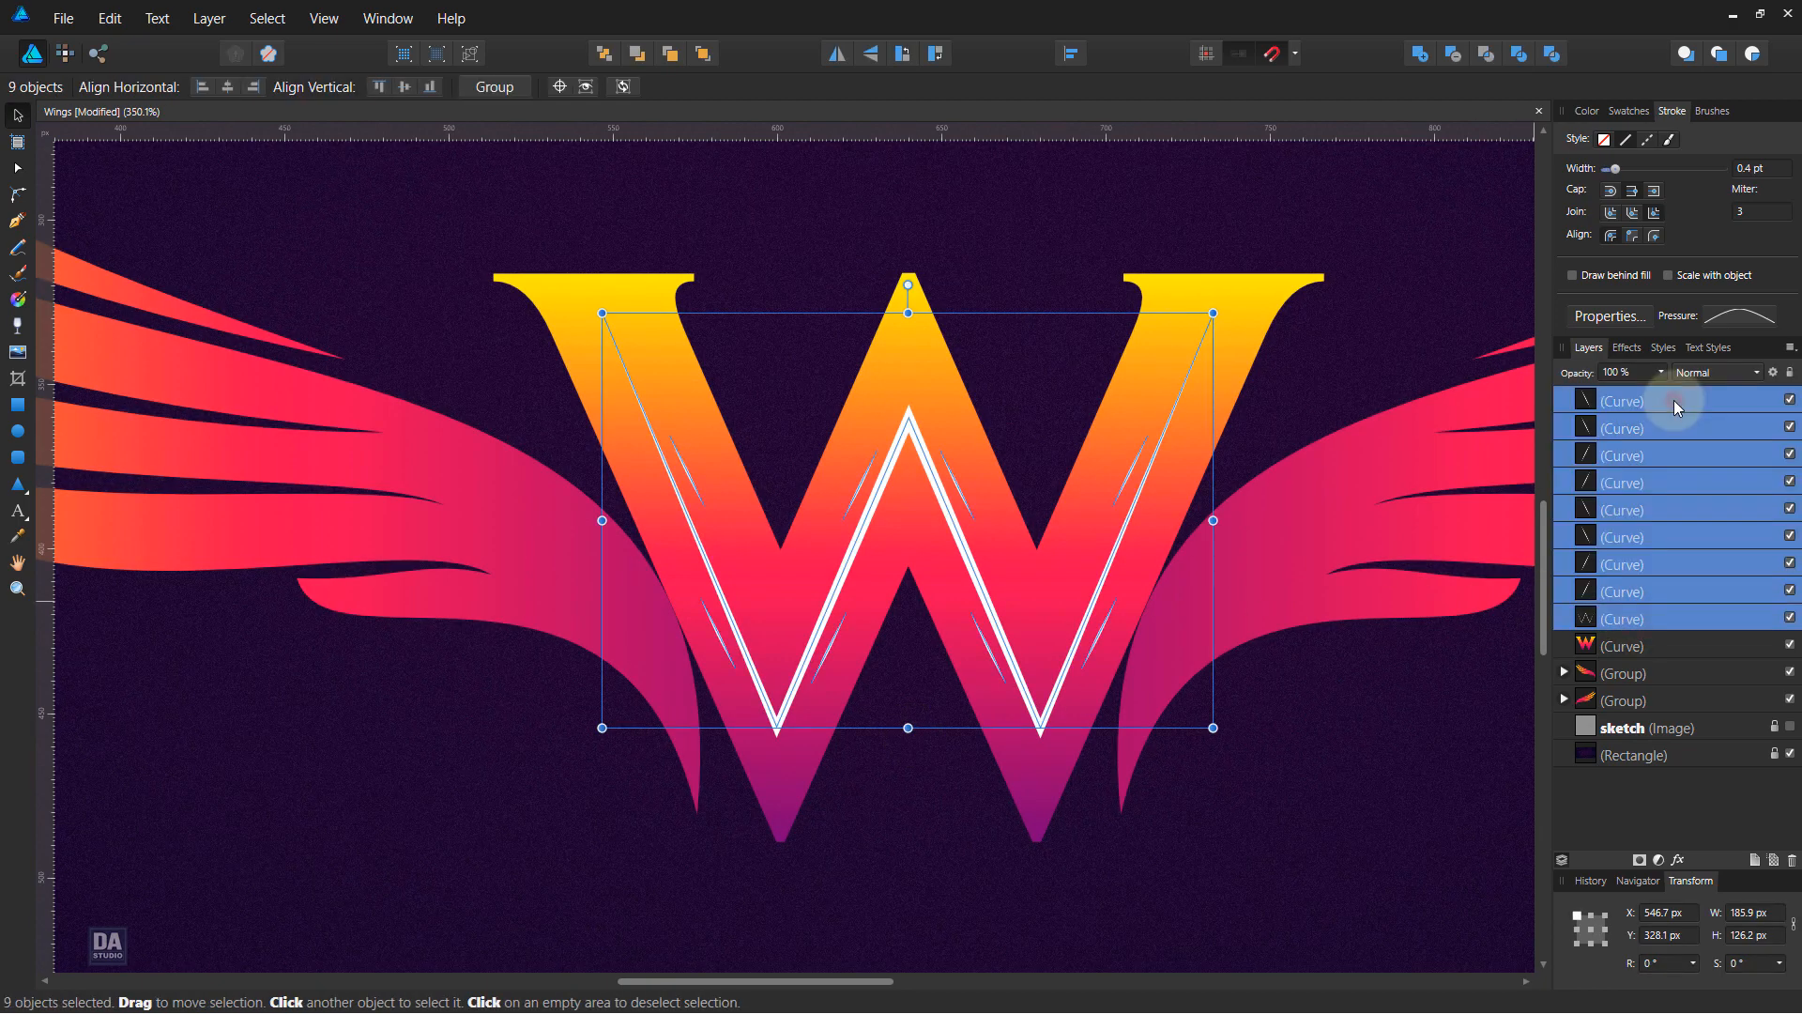
{"action": "right_click", "coordinate": [1675, 400]}
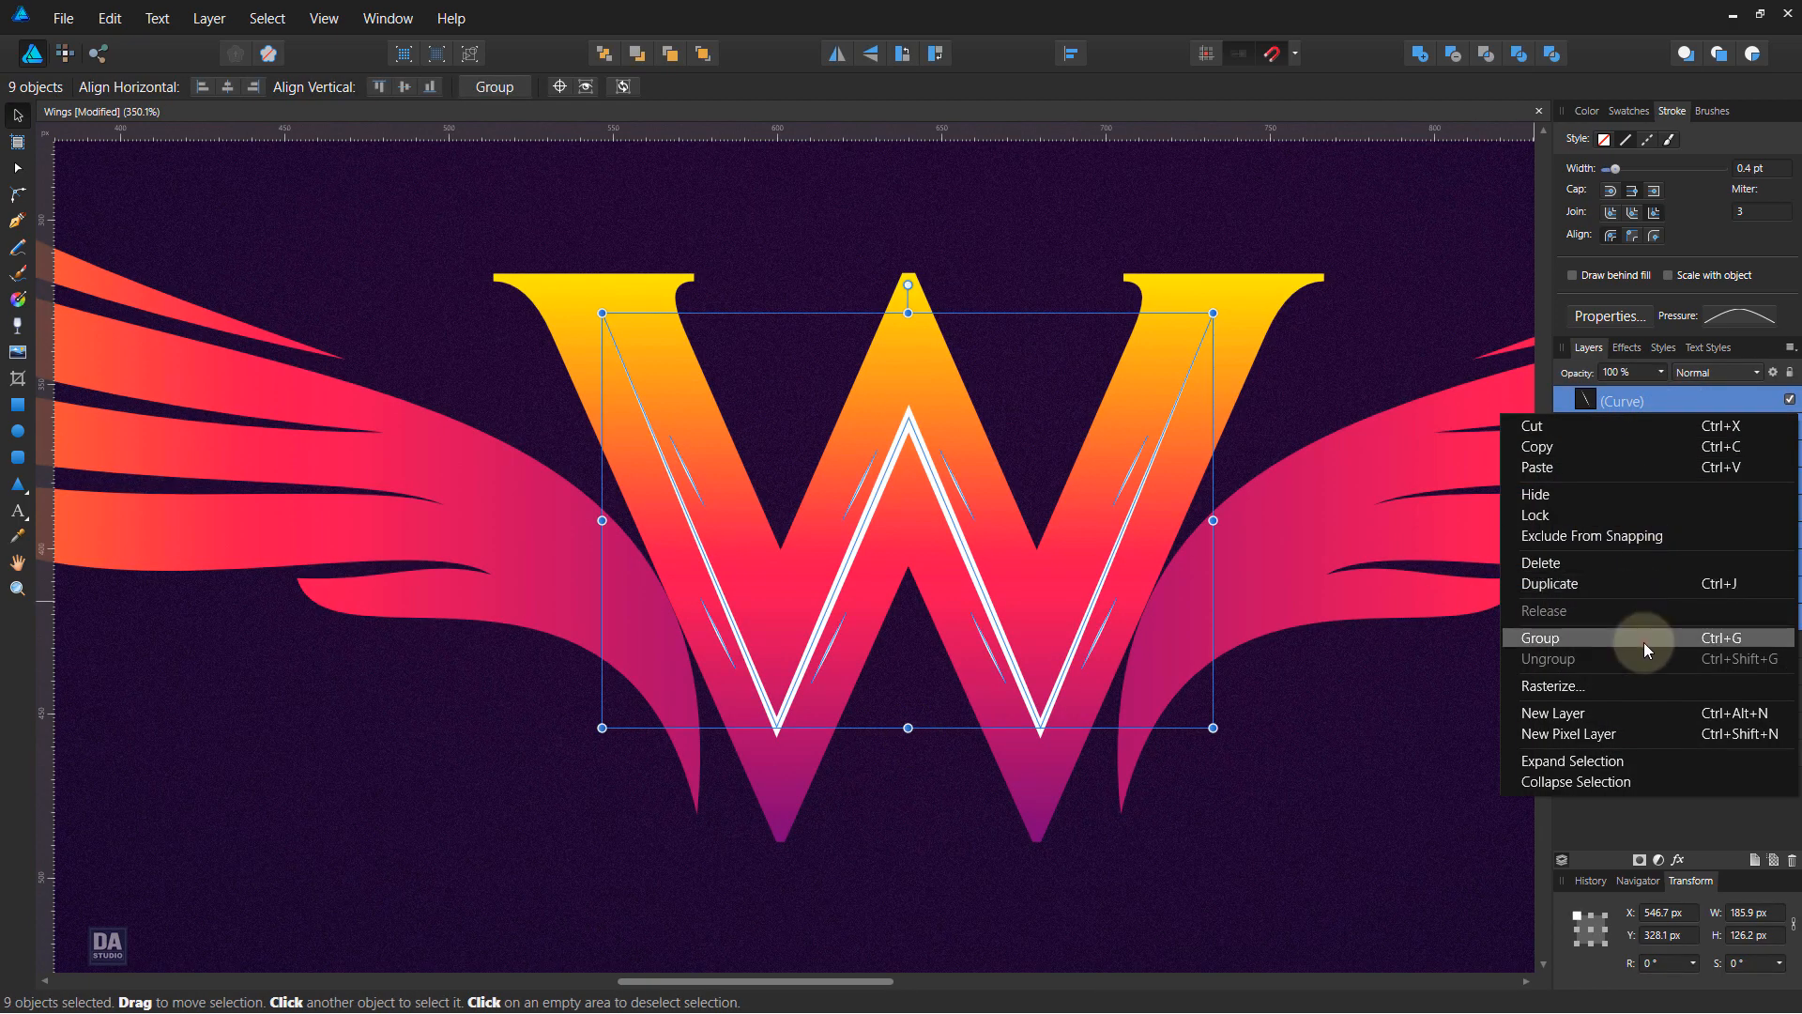
{"action": "left_click", "coordinate": [1643, 638]}
Duplicate the group of white highlight lines and select the lower of the two copies.
{"action": "right_click", "coordinate": [1680, 399]}
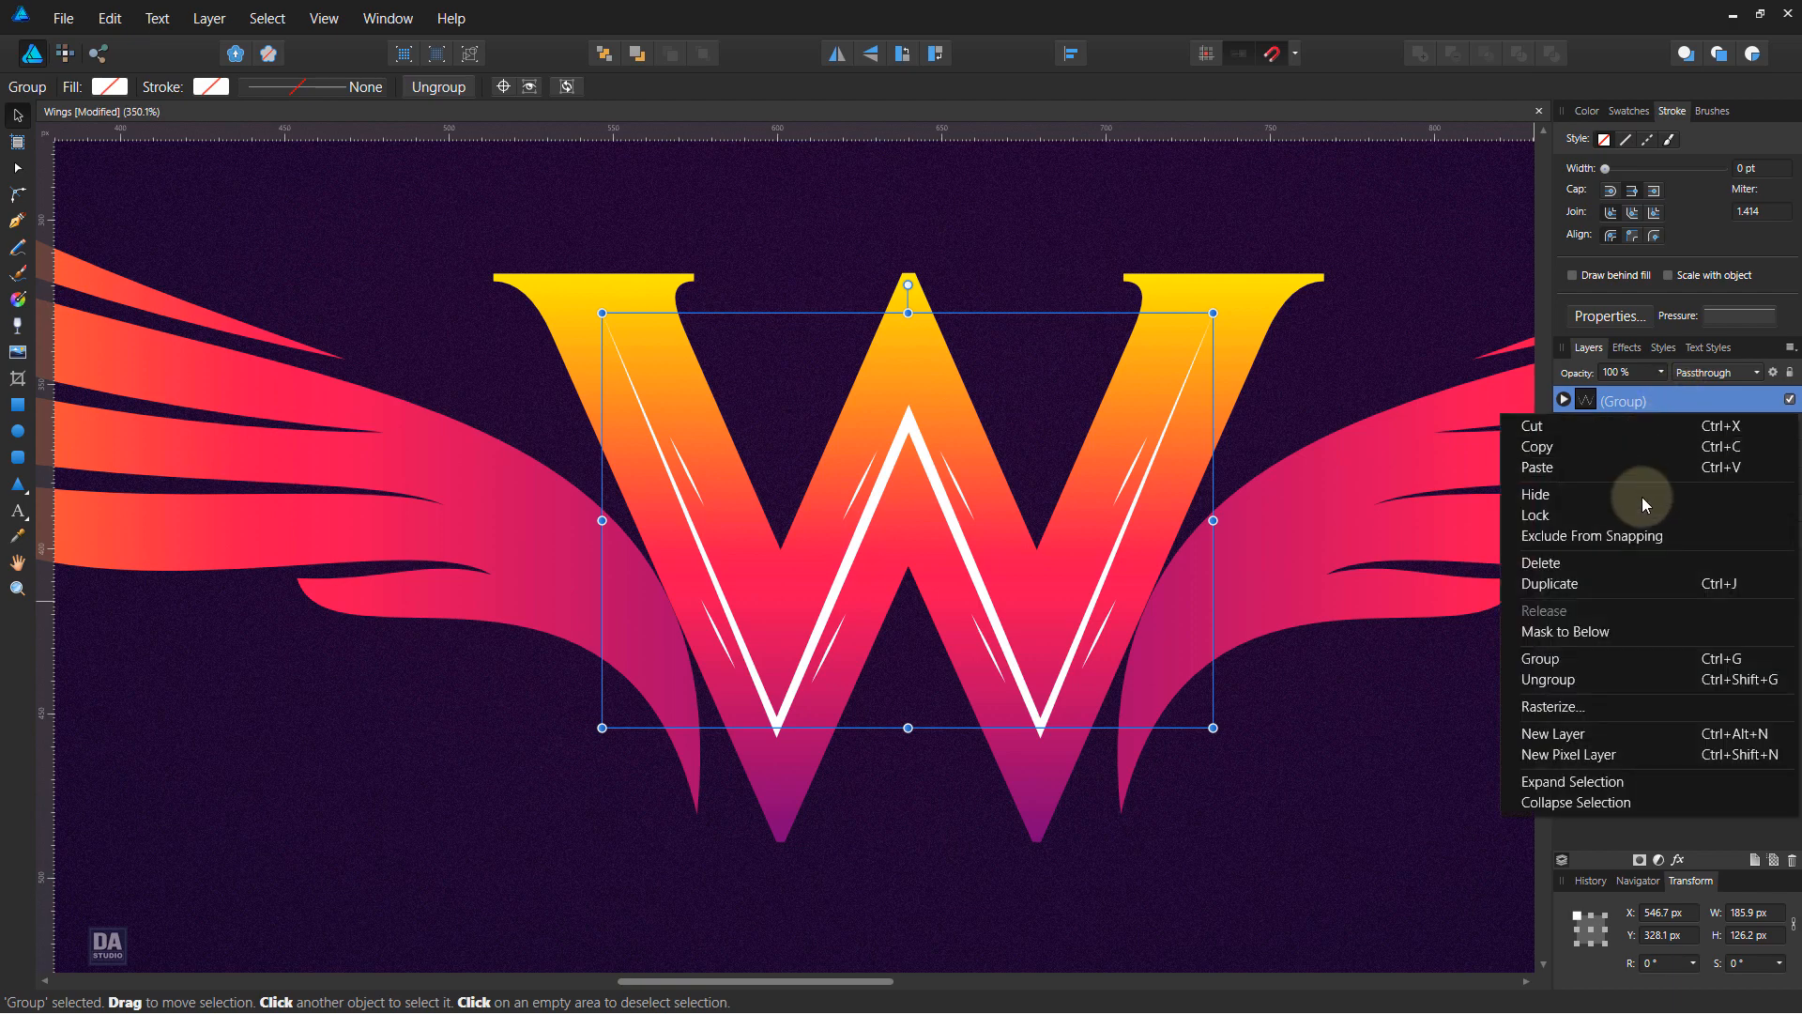
{"action": "left_click", "coordinate": [1644, 583]}
{"action": "left_click", "coordinate": [1652, 436]}
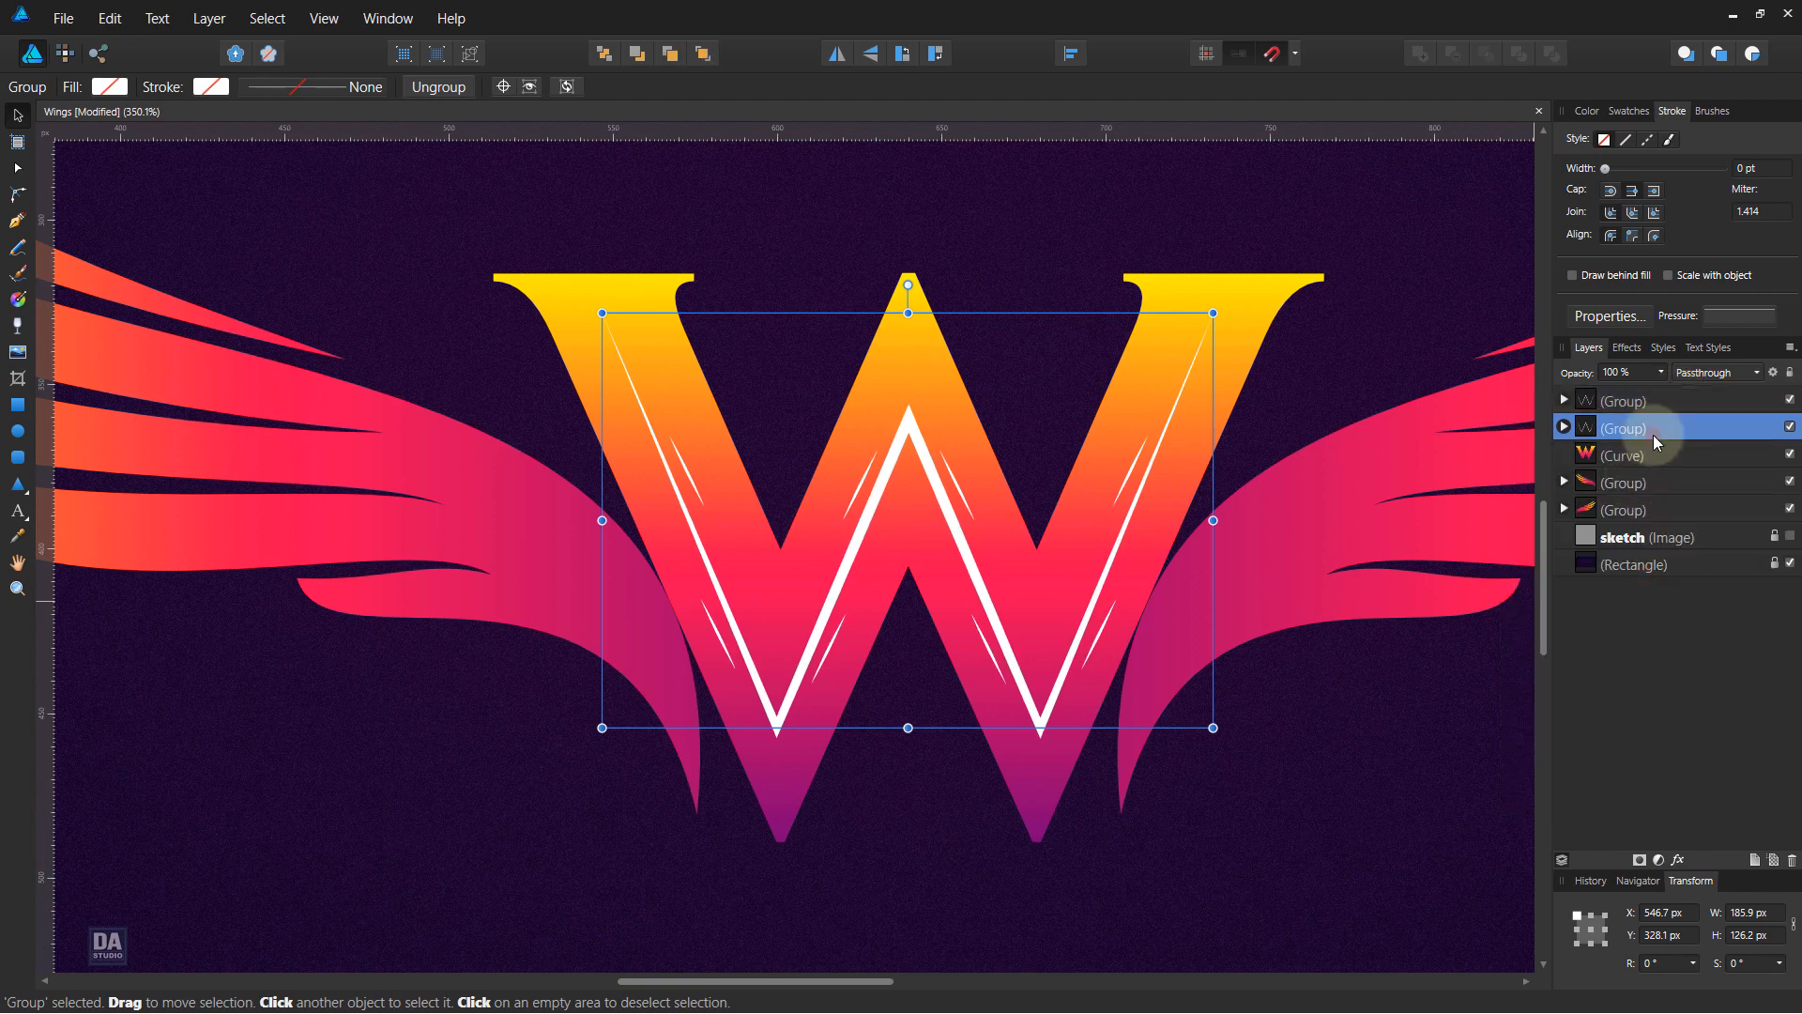
Apply a Gaussian Blur to the lower copy of the W's highlight group to make a soft glow, and deselect it.
{"action": "left_click", "coordinate": [1678, 860]}
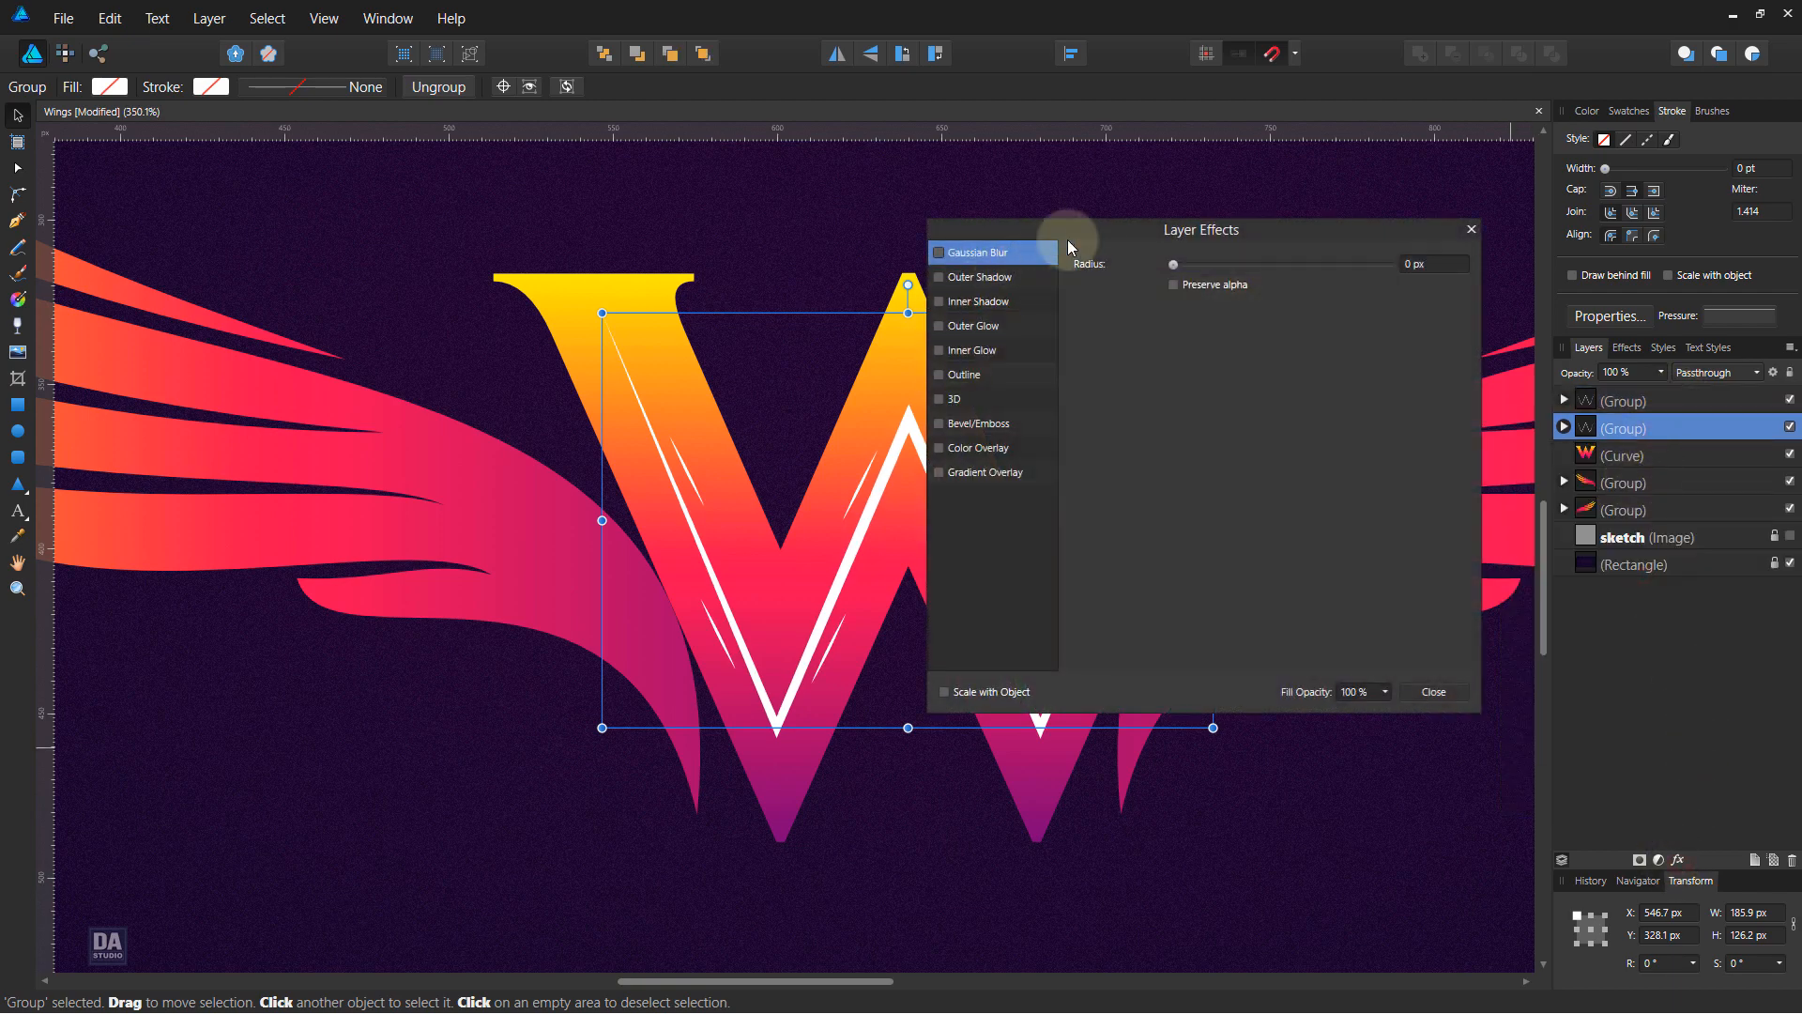
{"action": "left_click_drag", "start_coordinate": [1067, 240], "coordinate": [1242, 311]}
{"action": "left_click_drag", "start_coordinate": [1348, 339], "coordinate": [1417, 349]}
{"action": "left_click", "coordinate": [1589, 765]}
{"action": "key", "text": "ctrl+0"}
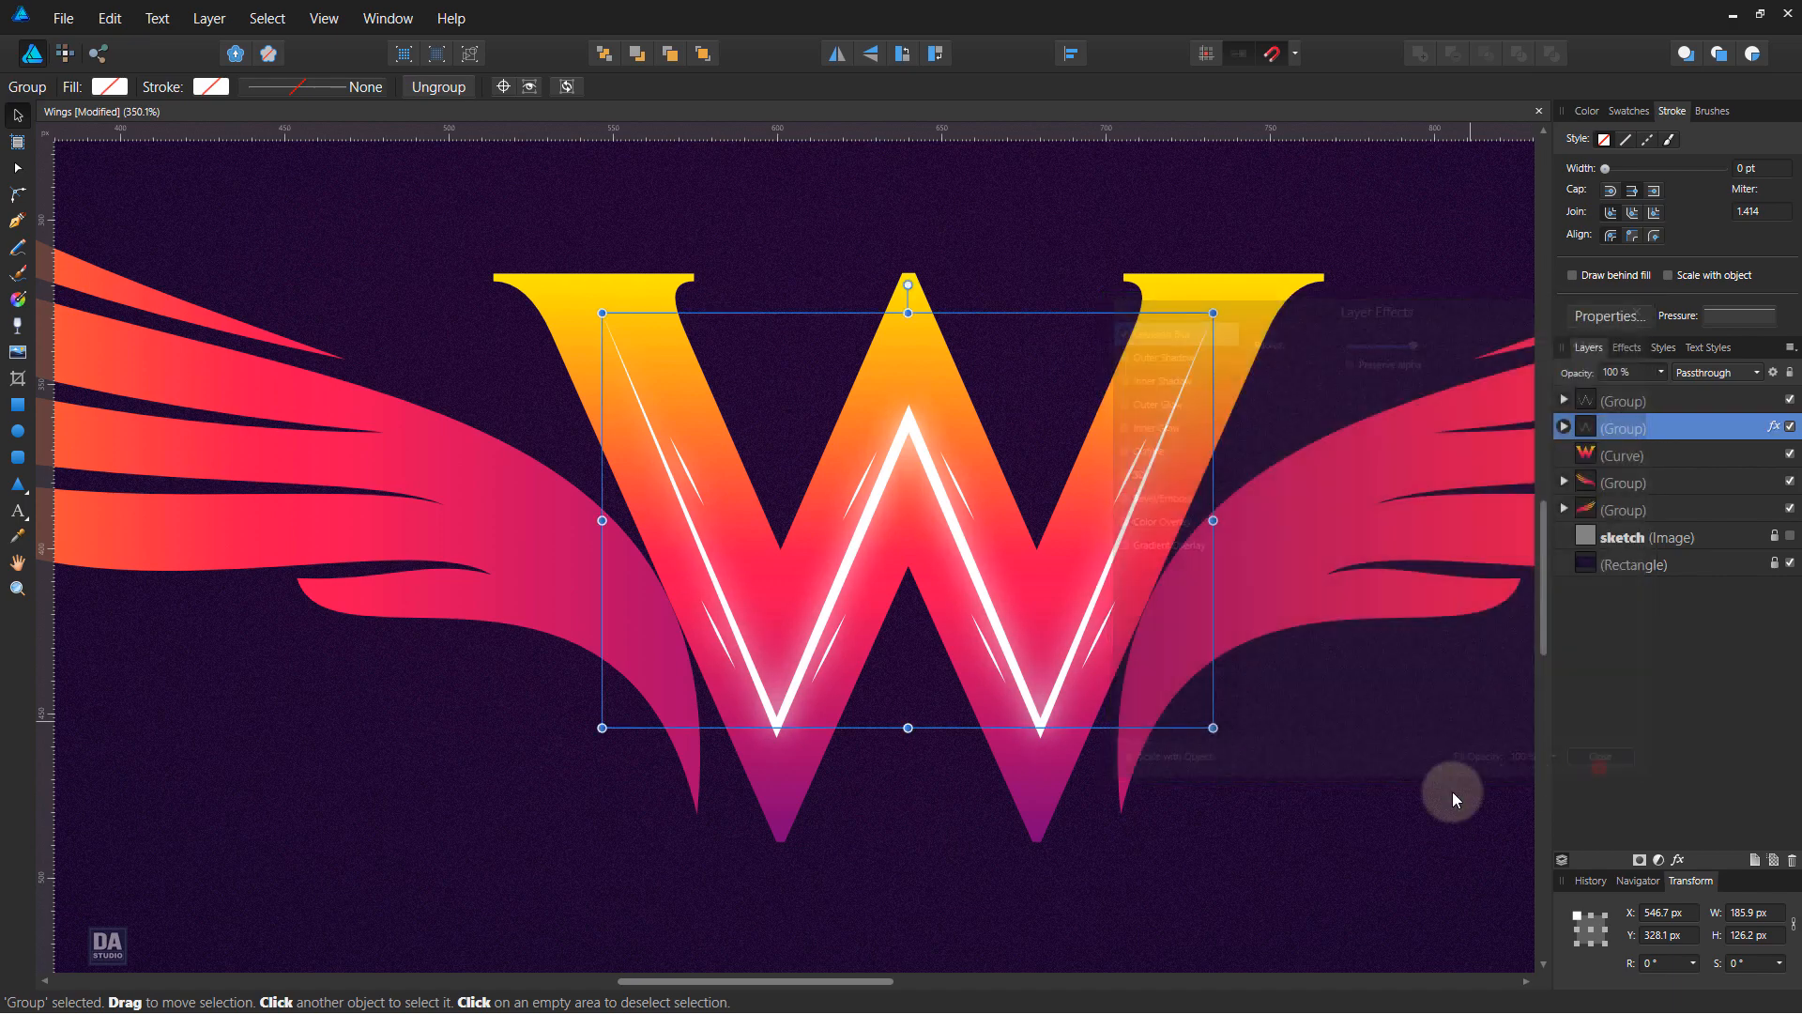
{"action": "left_click", "coordinate": [1258, 798]}
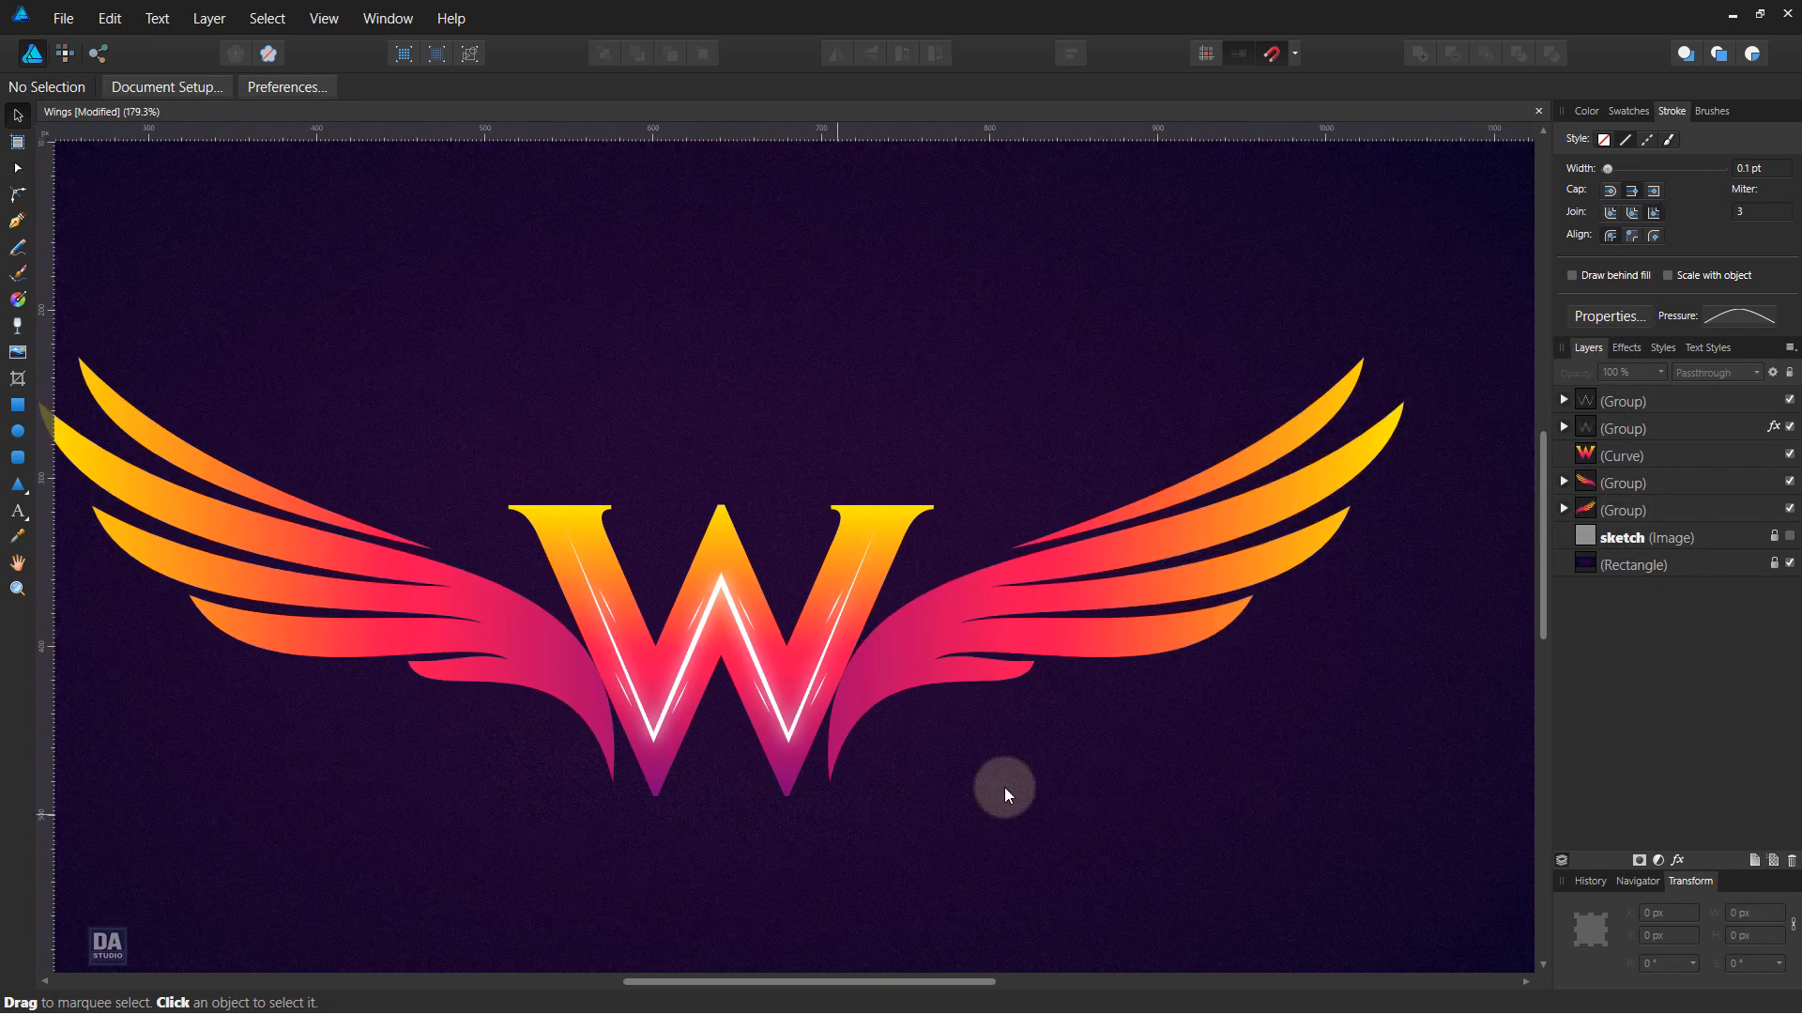
Draw a curved white highlight with the Pen tool along the inner upper edge of the right wing and set its stroke width to 0.2 pt.
{"action": "scroll", "coordinate": [1221, 656], "scroll_direction": "up", "scroll_amount": 3}
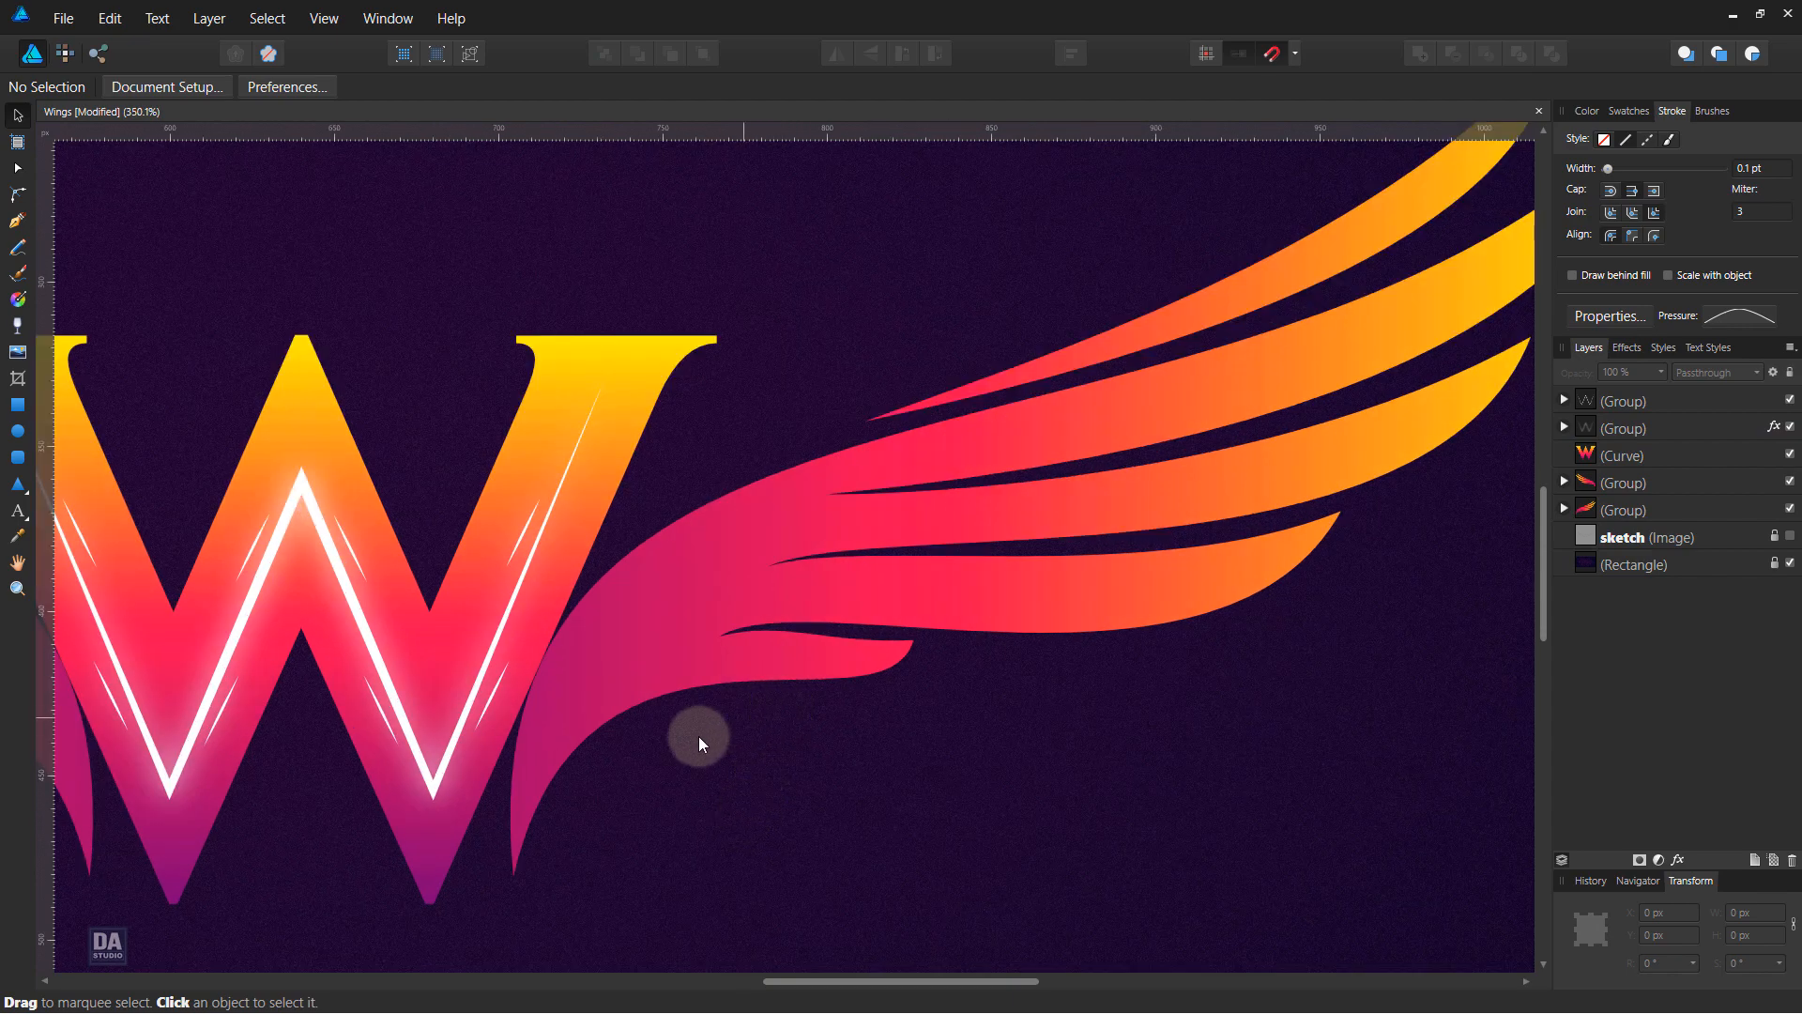
{"action": "left_click", "coordinate": [17, 221]}
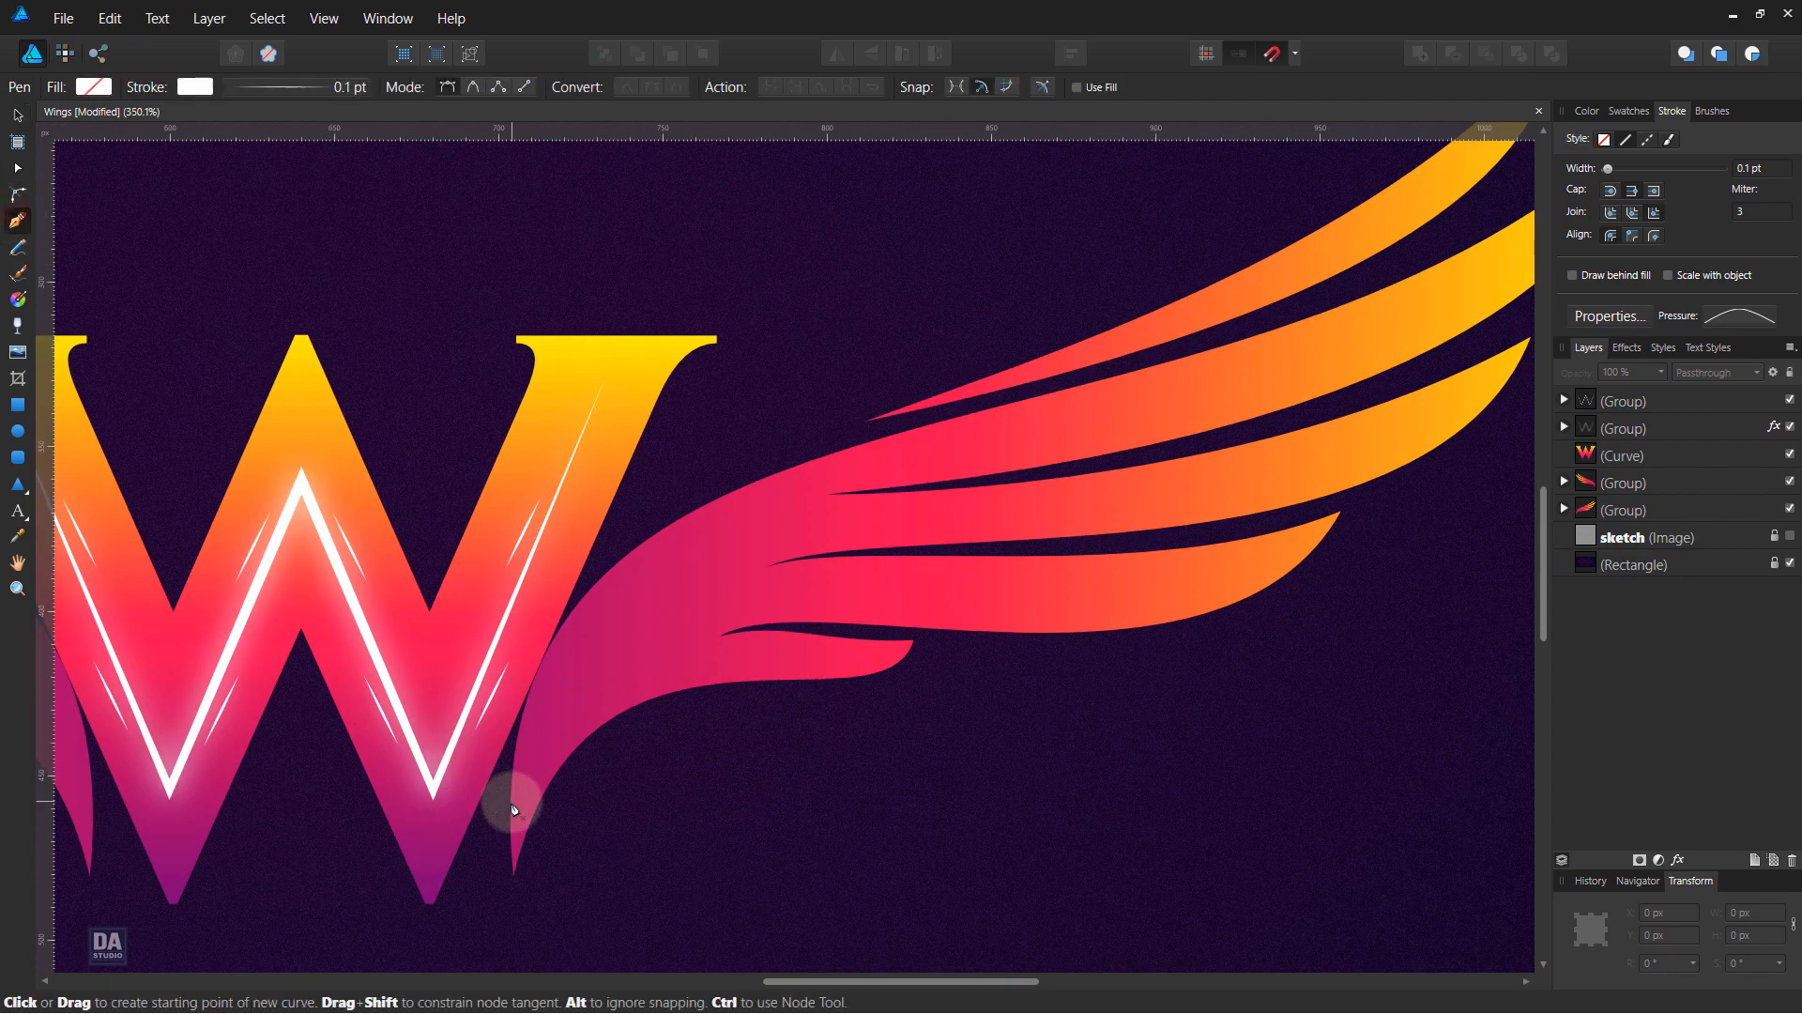
{"action": "left_click", "coordinate": [520, 809]}
{"action": "left_click_drag", "start_coordinate": [863, 457], "coordinate": [1224, 366]}
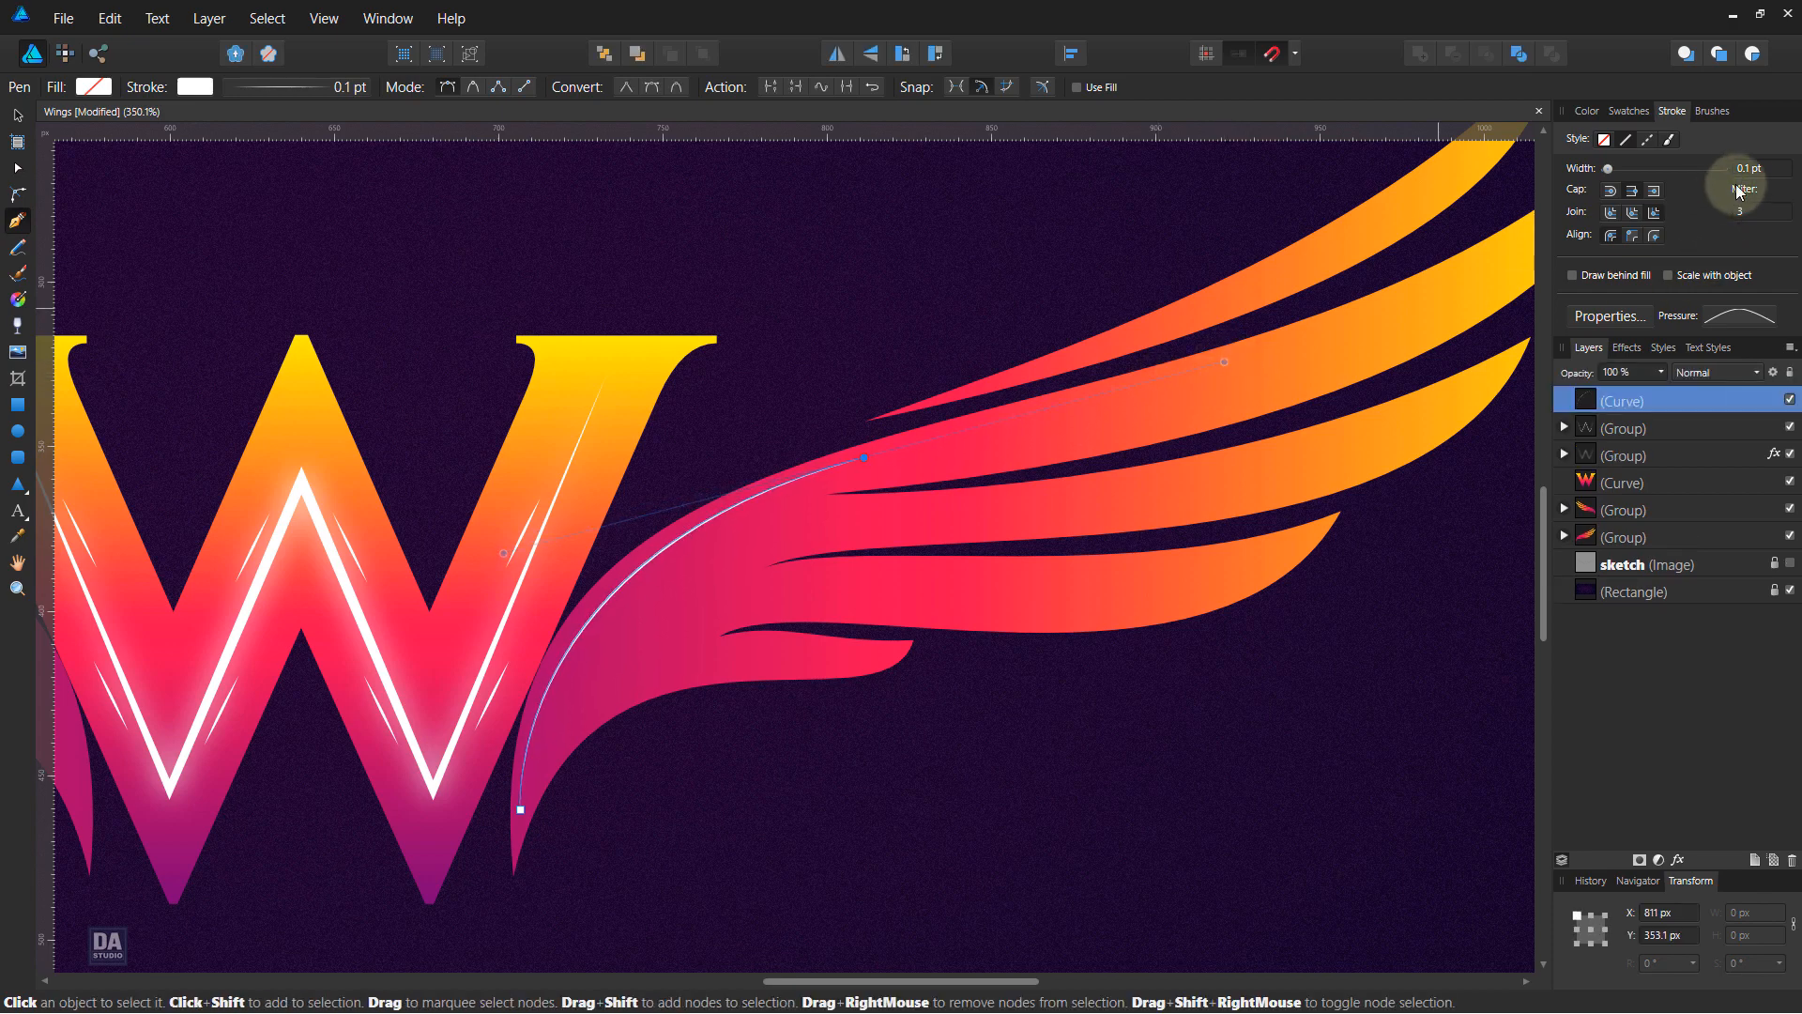
{"action": "left_click_drag", "start_coordinate": [1751, 168], "coordinate": [1758, 173]}
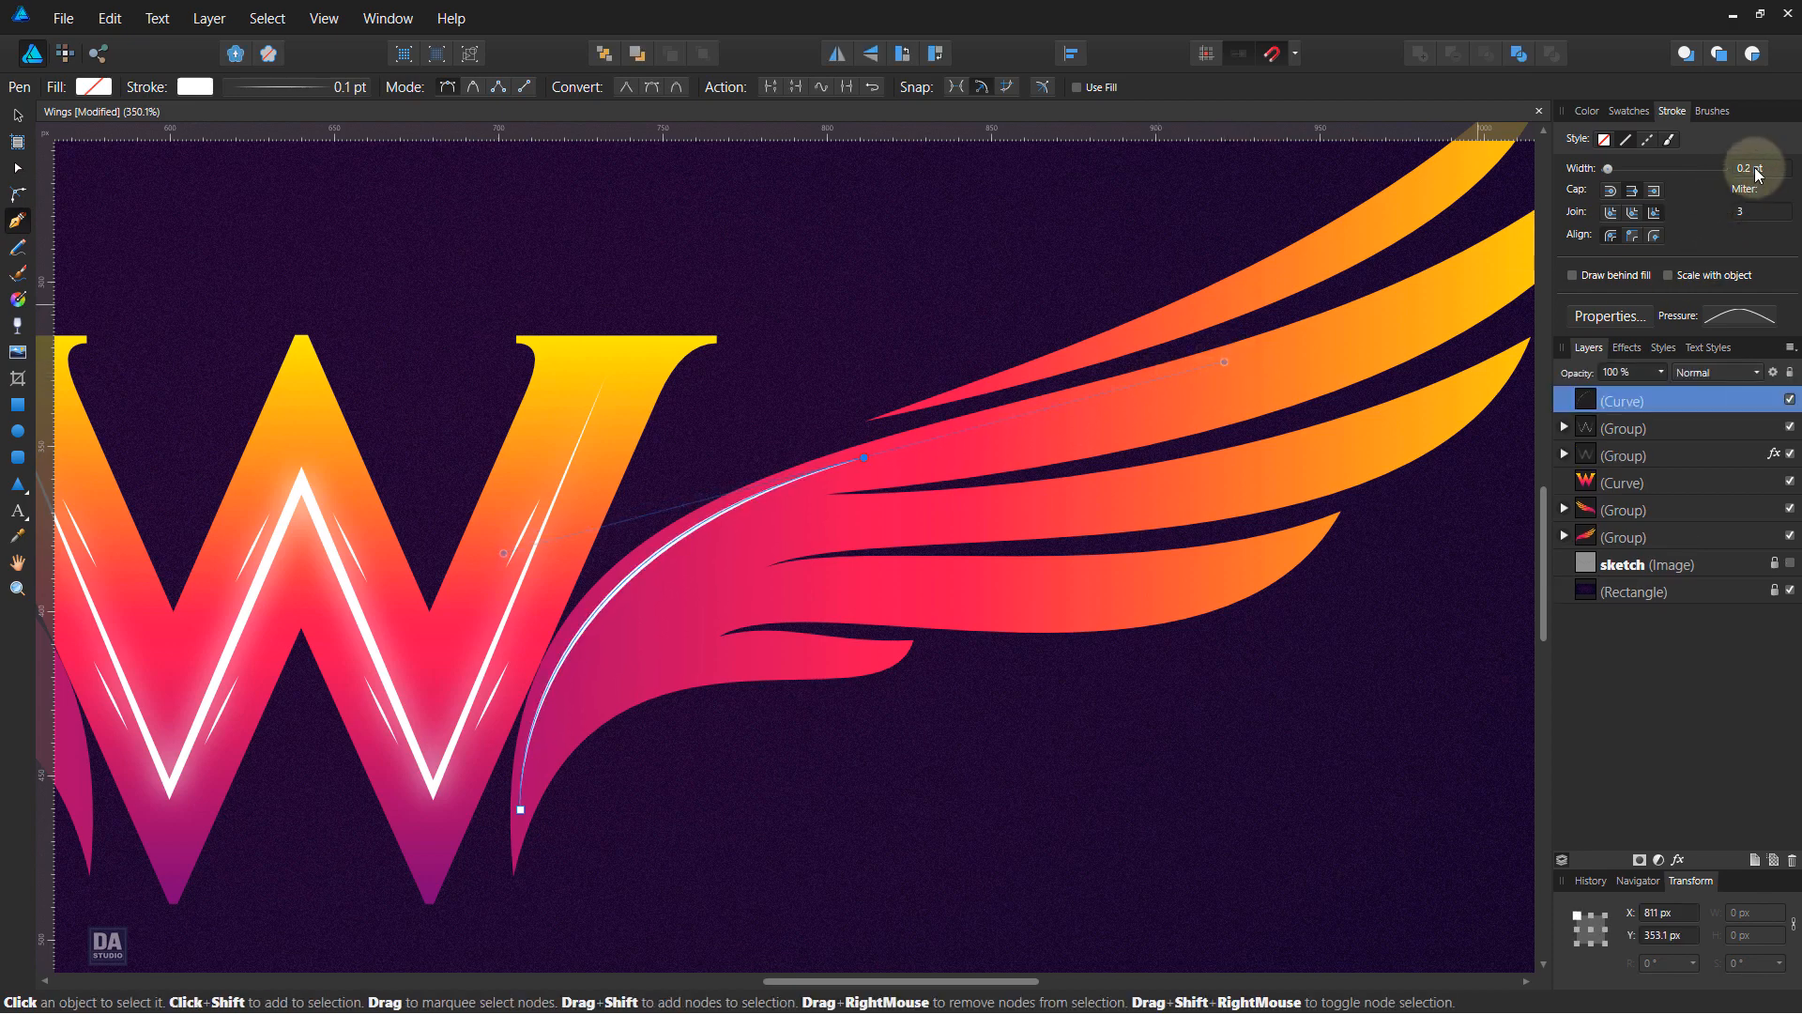
{"action": "left_click", "coordinate": [922, 717]}
Draw a gently bent highlight in the right wing's lowest small feather and a curved one along the lower edge of the feather above it.
{"action": "left_click", "coordinate": [709, 672]}
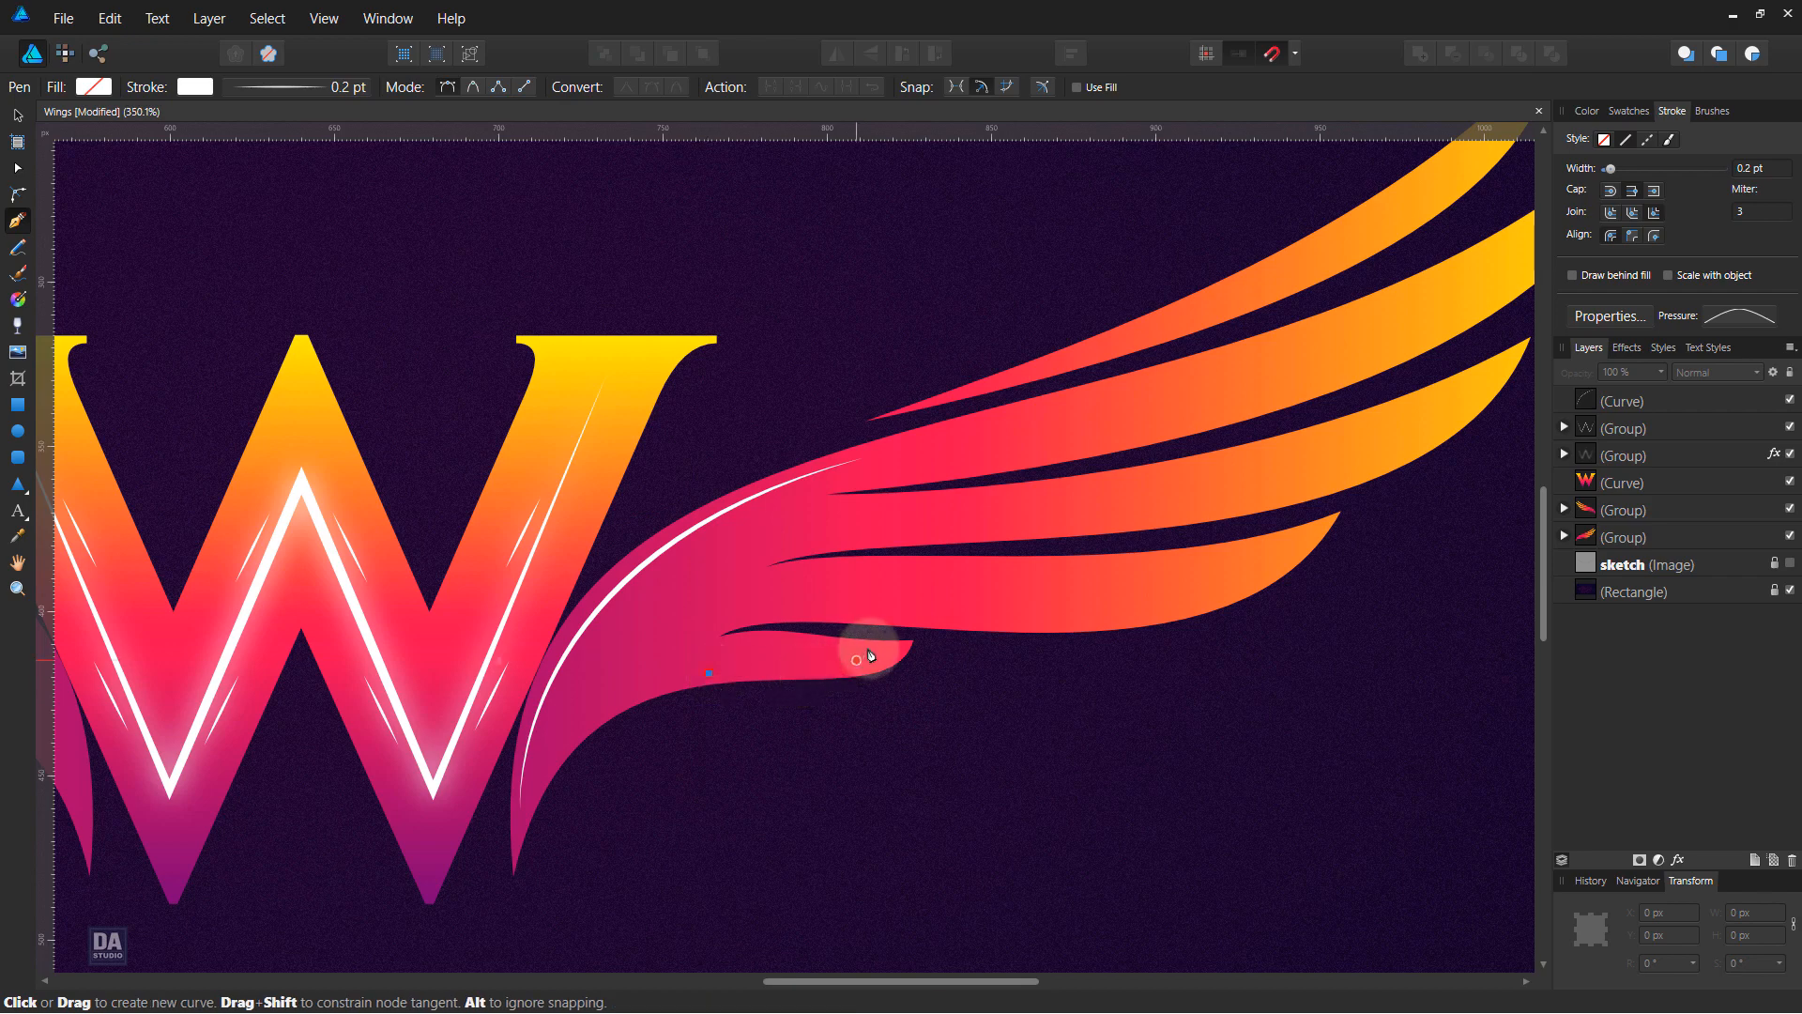
{"action": "left_click", "coordinate": [889, 651]}
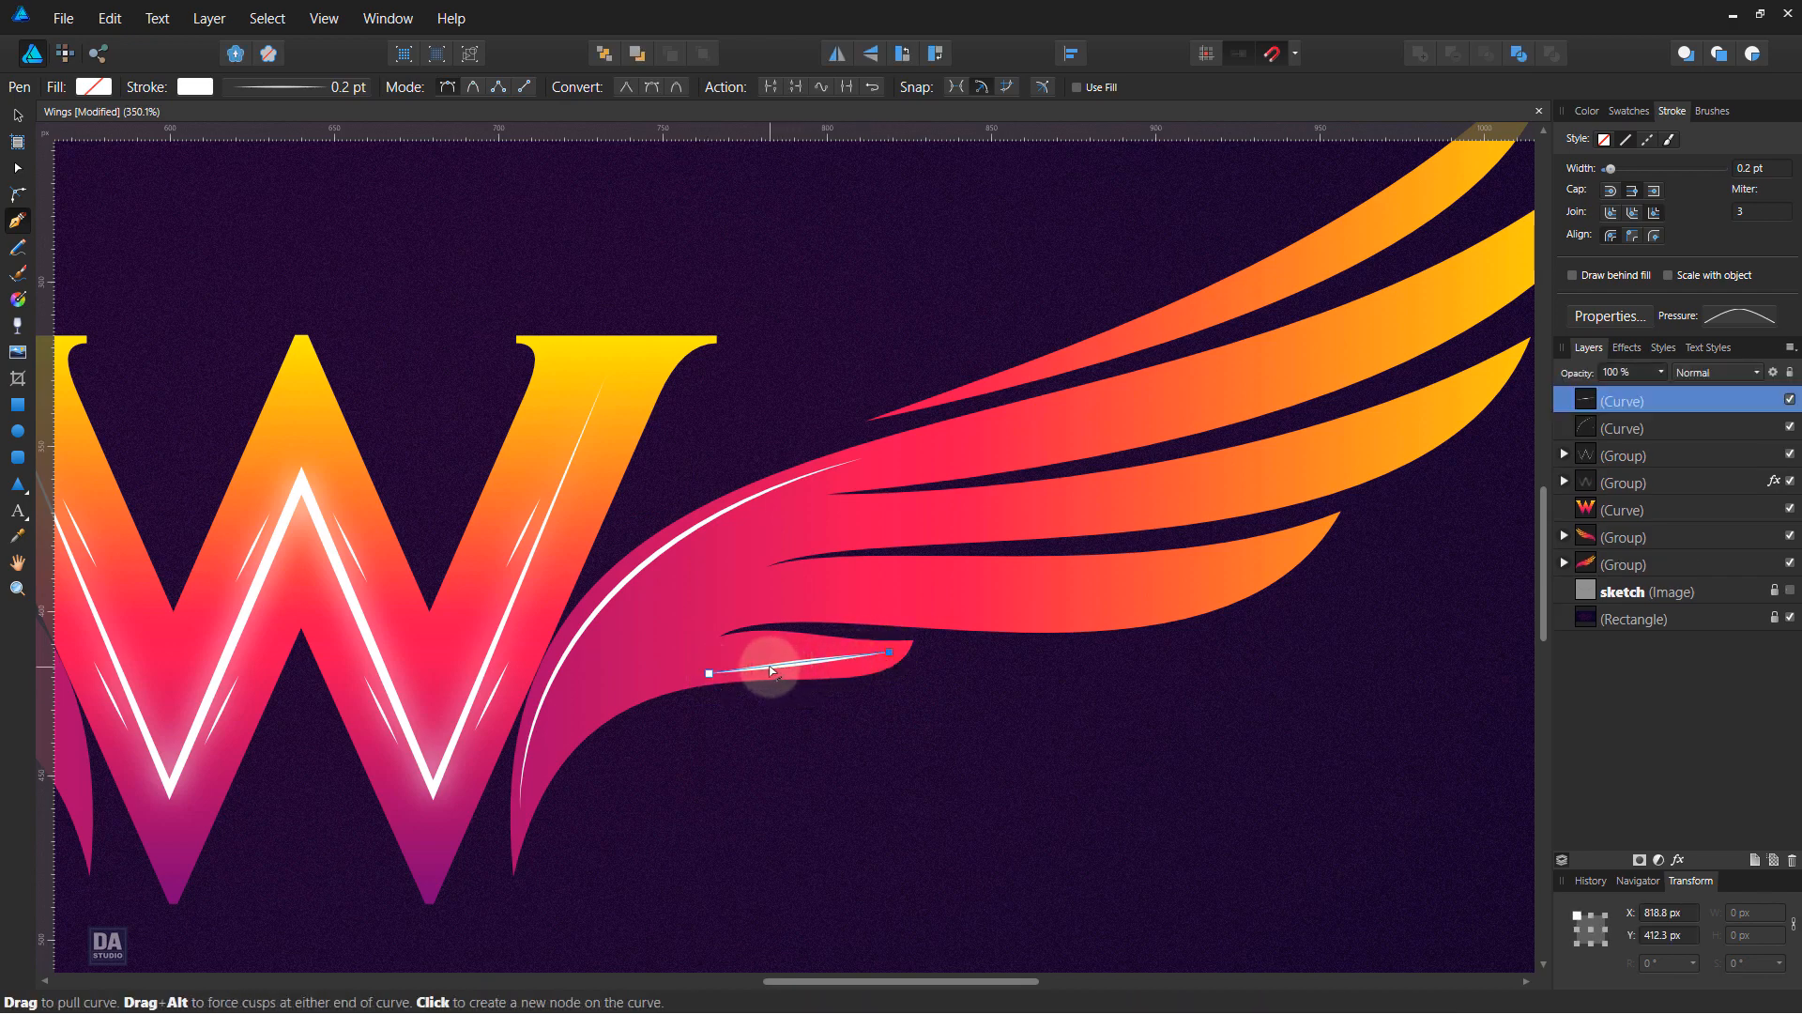
{"action": "left_click_drag", "start_coordinate": [856, 656], "coordinate": [757, 664]}
{"action": "left_click", "coordinate": [985, 716]}
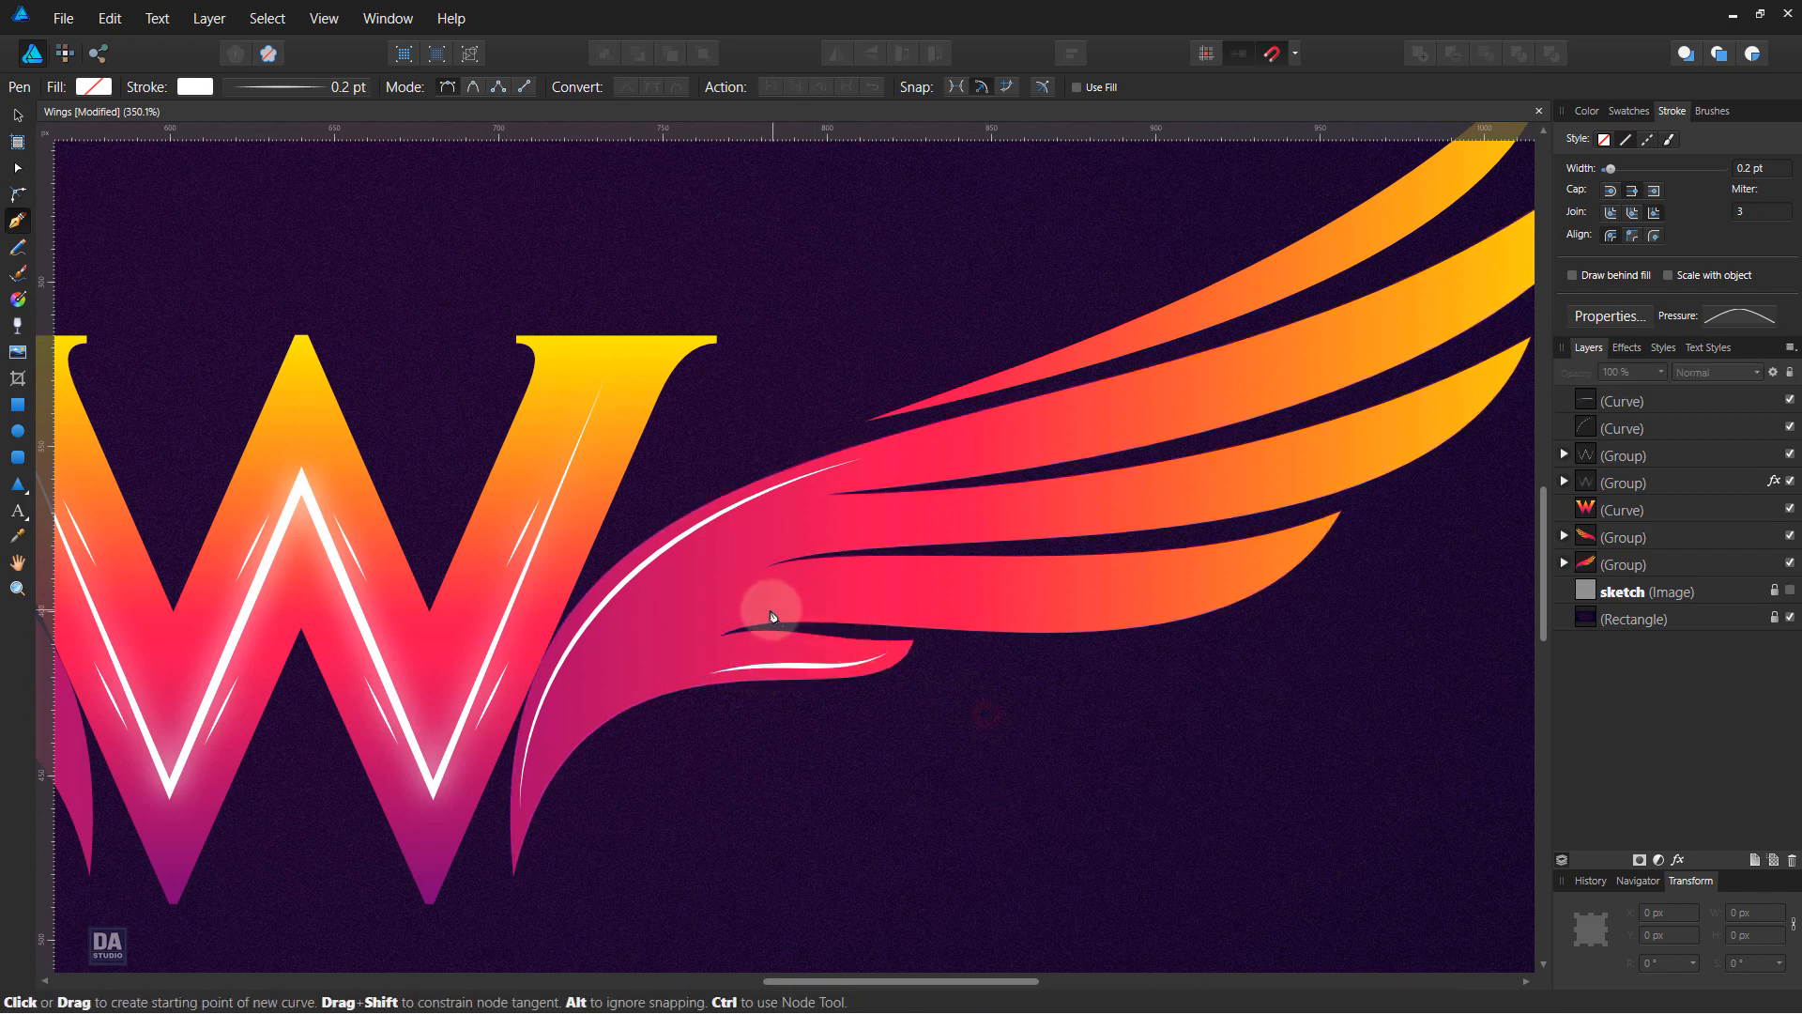
{"action": "left_click", "coordinate": [922, 615]}
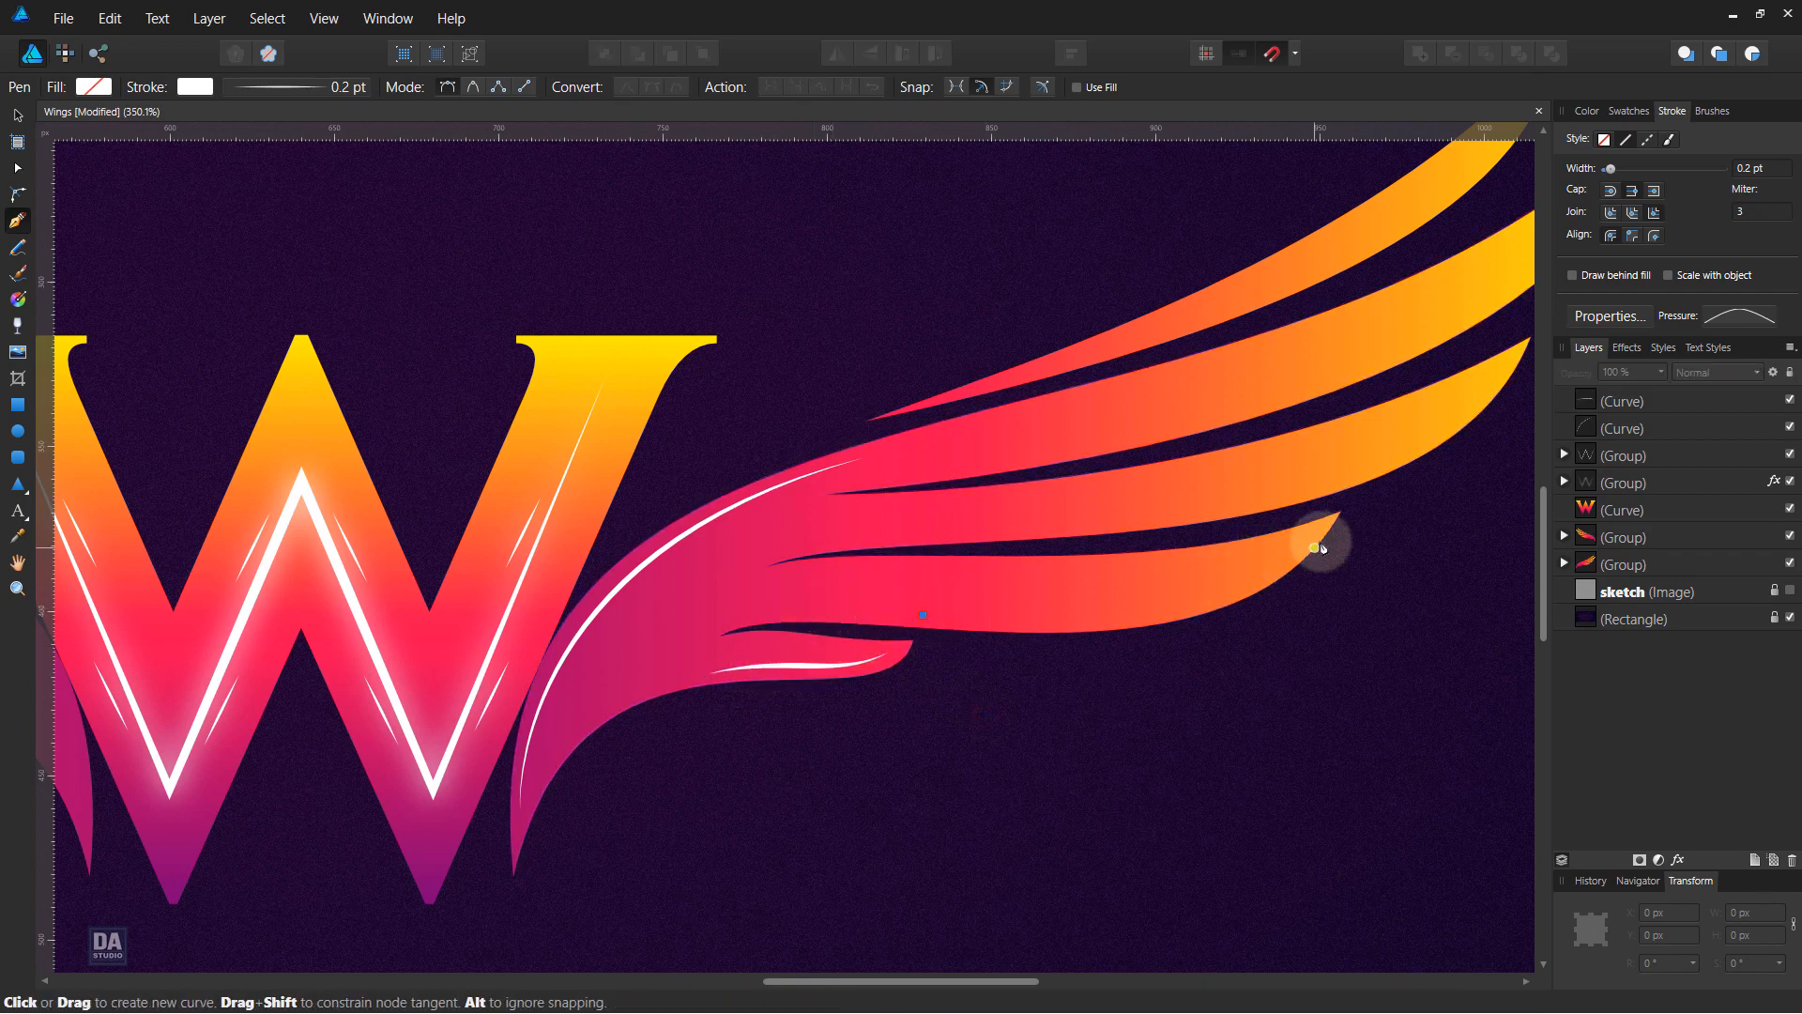
{"action": "left_click_drag", "start_coordinate": [1311, 543], "coordinate": [1445, 443]}
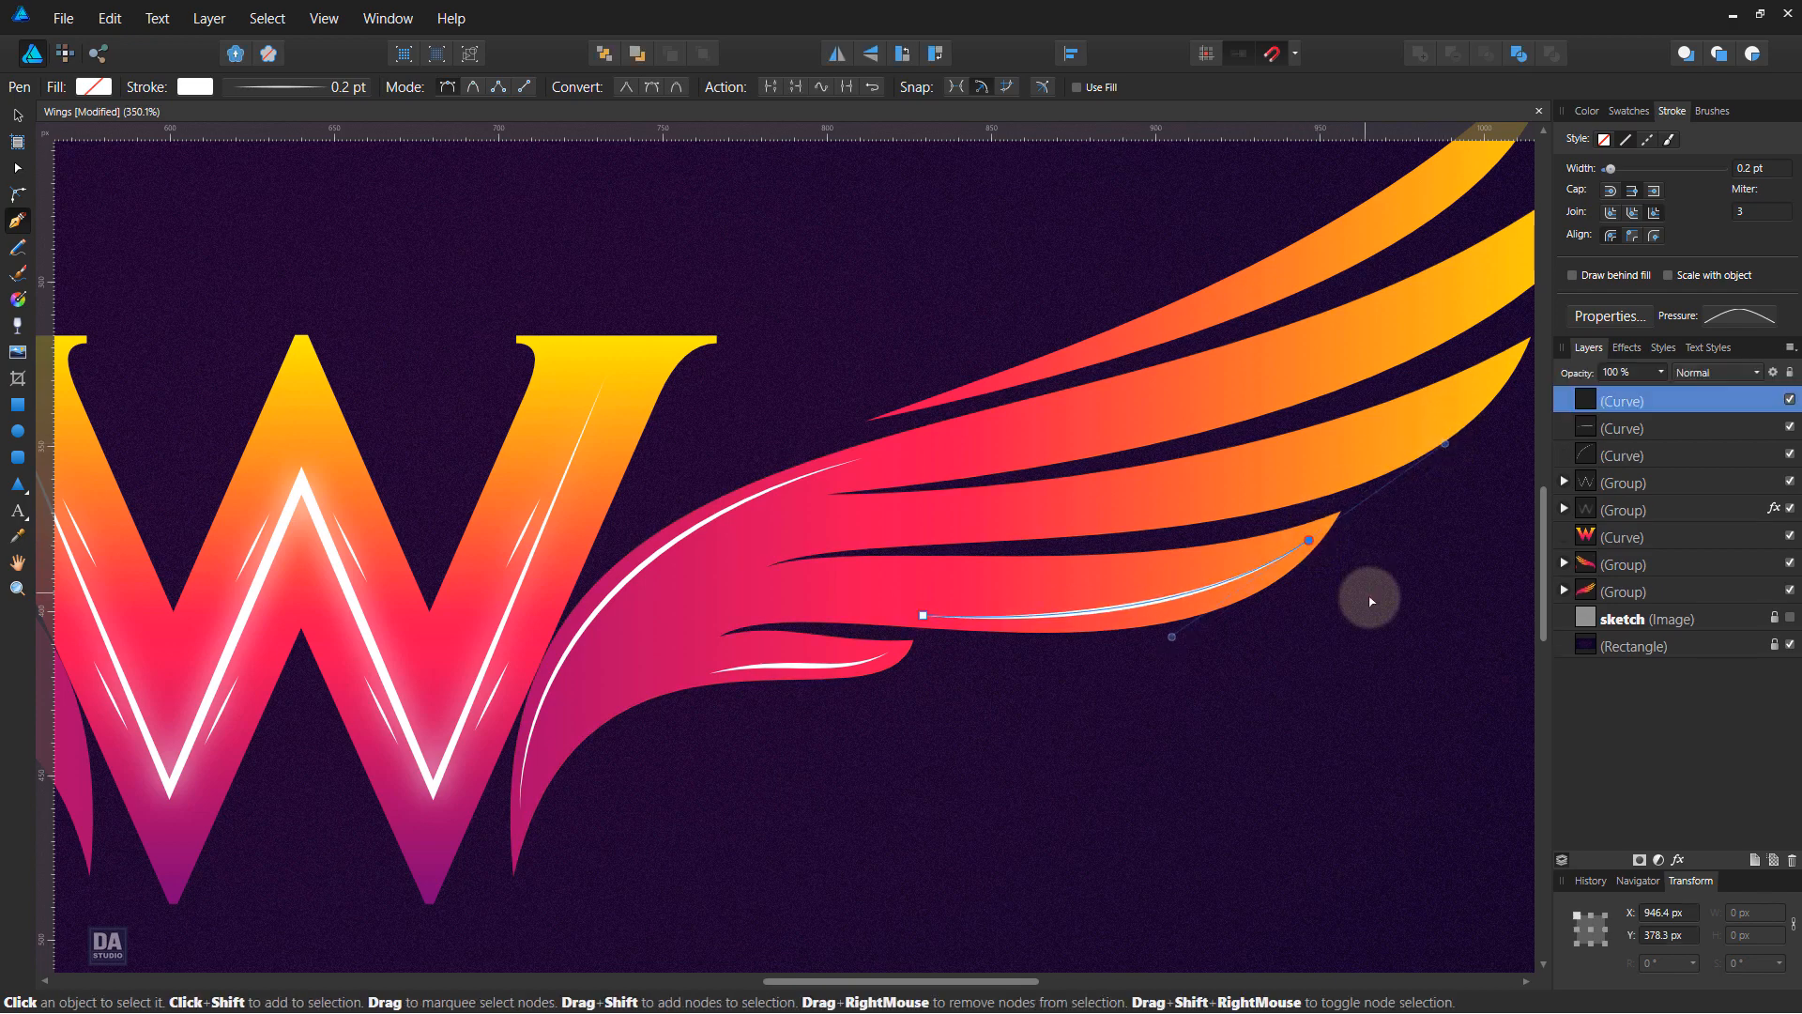
{"action": "left_click", "coordinate": [1371, 600], "text": "ctrl"}
Draw curved white highlights from near the tips along the lower edges of the third and fourth feathers from the bottom of the right wing.
{"action": "scroll", "coordinate": [965, 716], "scroll_direction": "up", "scroll_amount": 2}
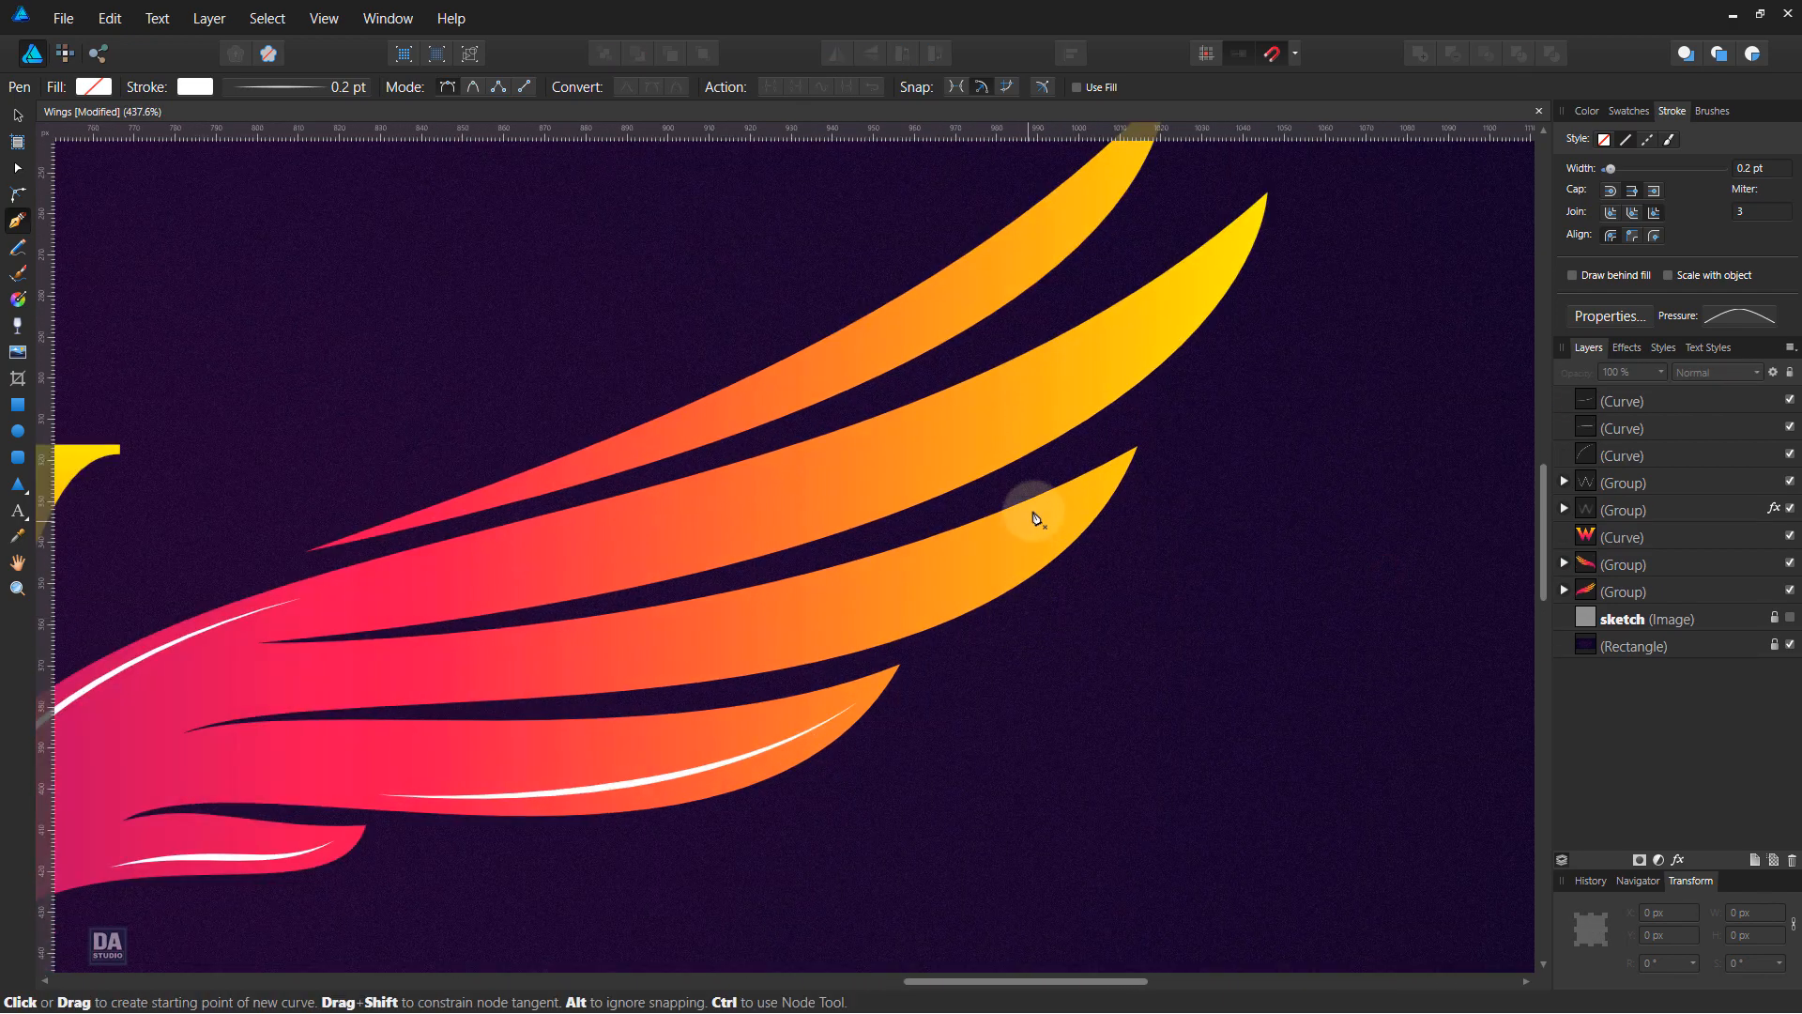
{"action": "left_click", "coordinate": [1098, 494]}
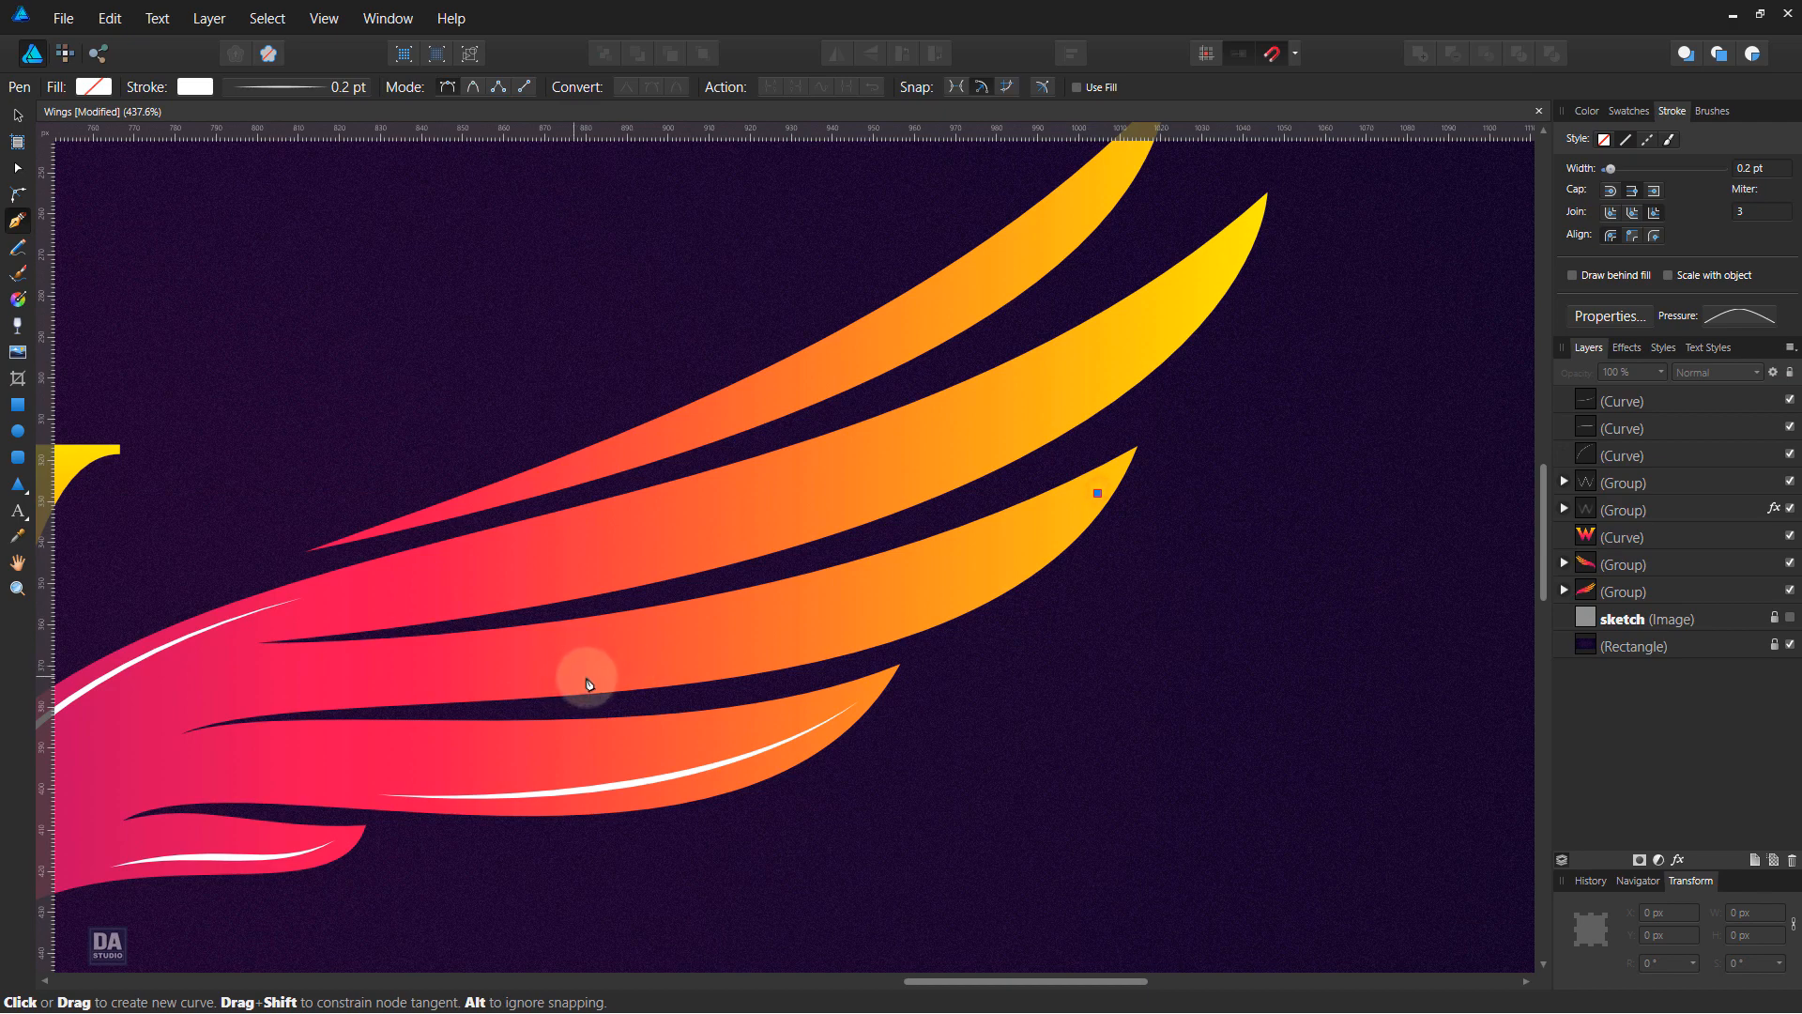
{"action": "mouse_move", "coordinate": [589, 676]}
{"action": "left_mouse_down"}
{"action": "mouse_move", "coordinate": [190, 692]}
{"action": "mouse_move", "coordinate": [243, 699]}
{"action": "left_mouse_up"}
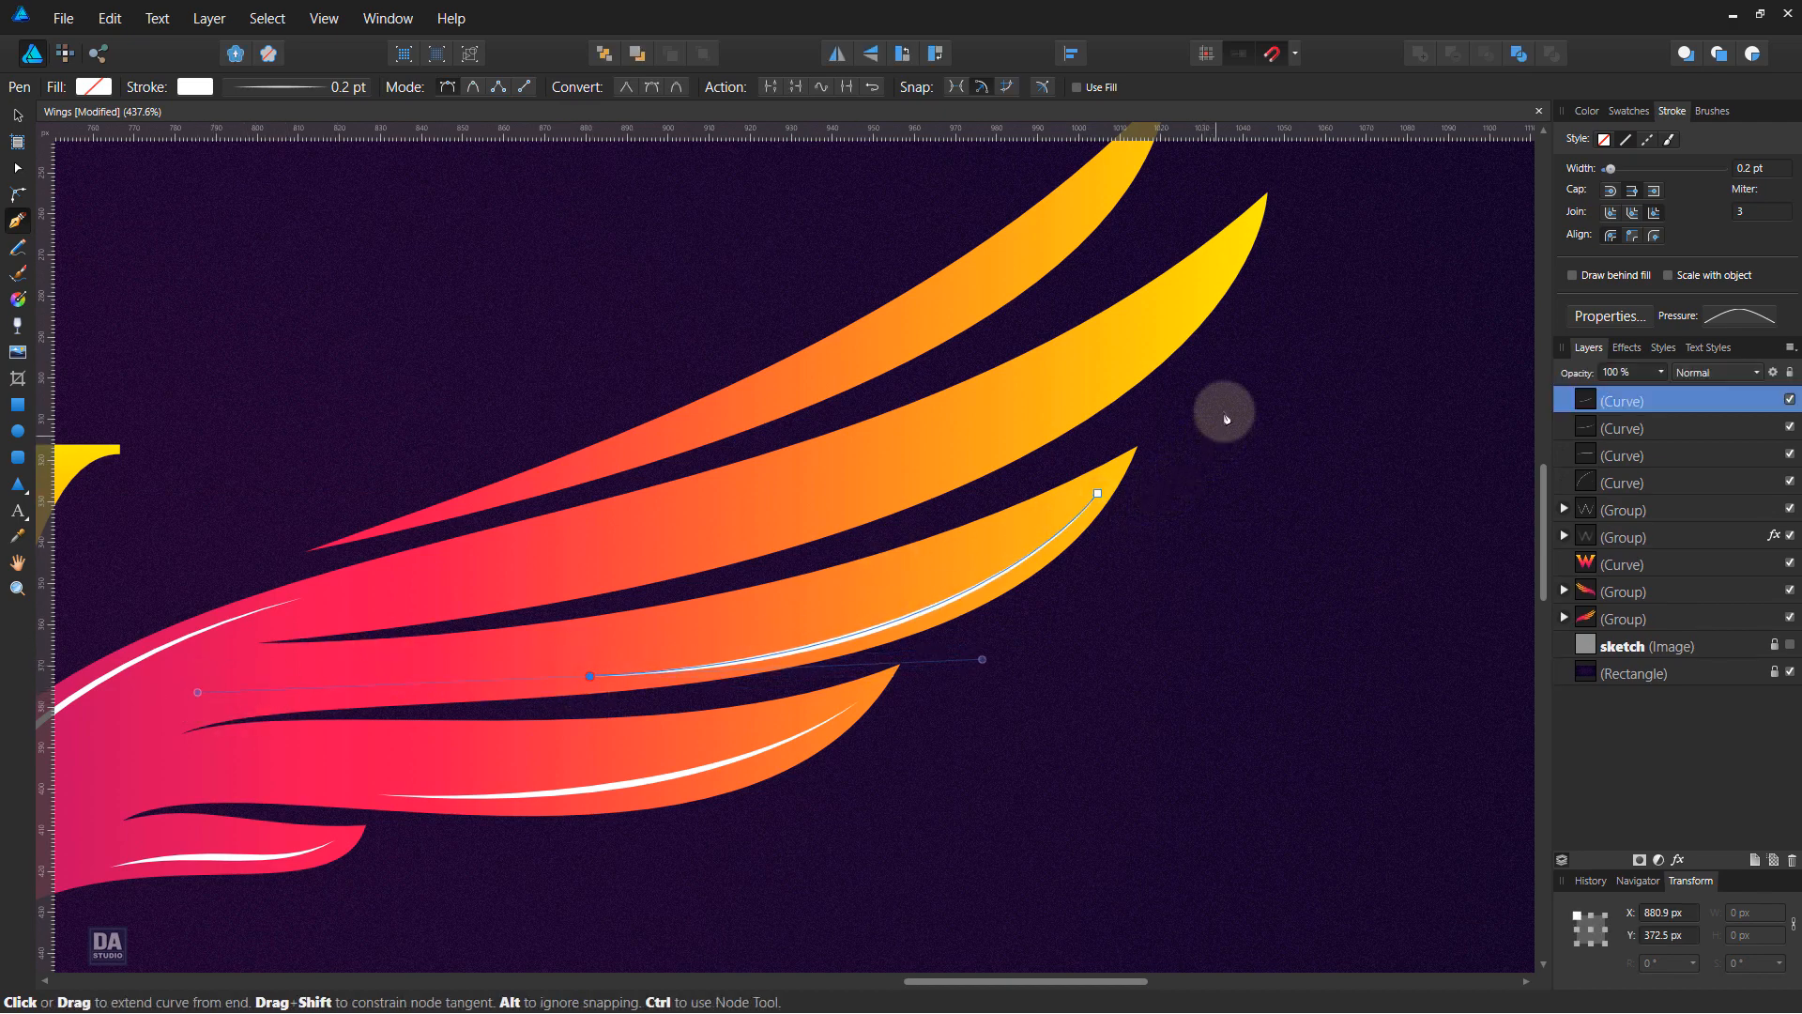
{"action": "key", "text": "Escape"}
{"action": "left_click", "coordinate": [1242, 238]}
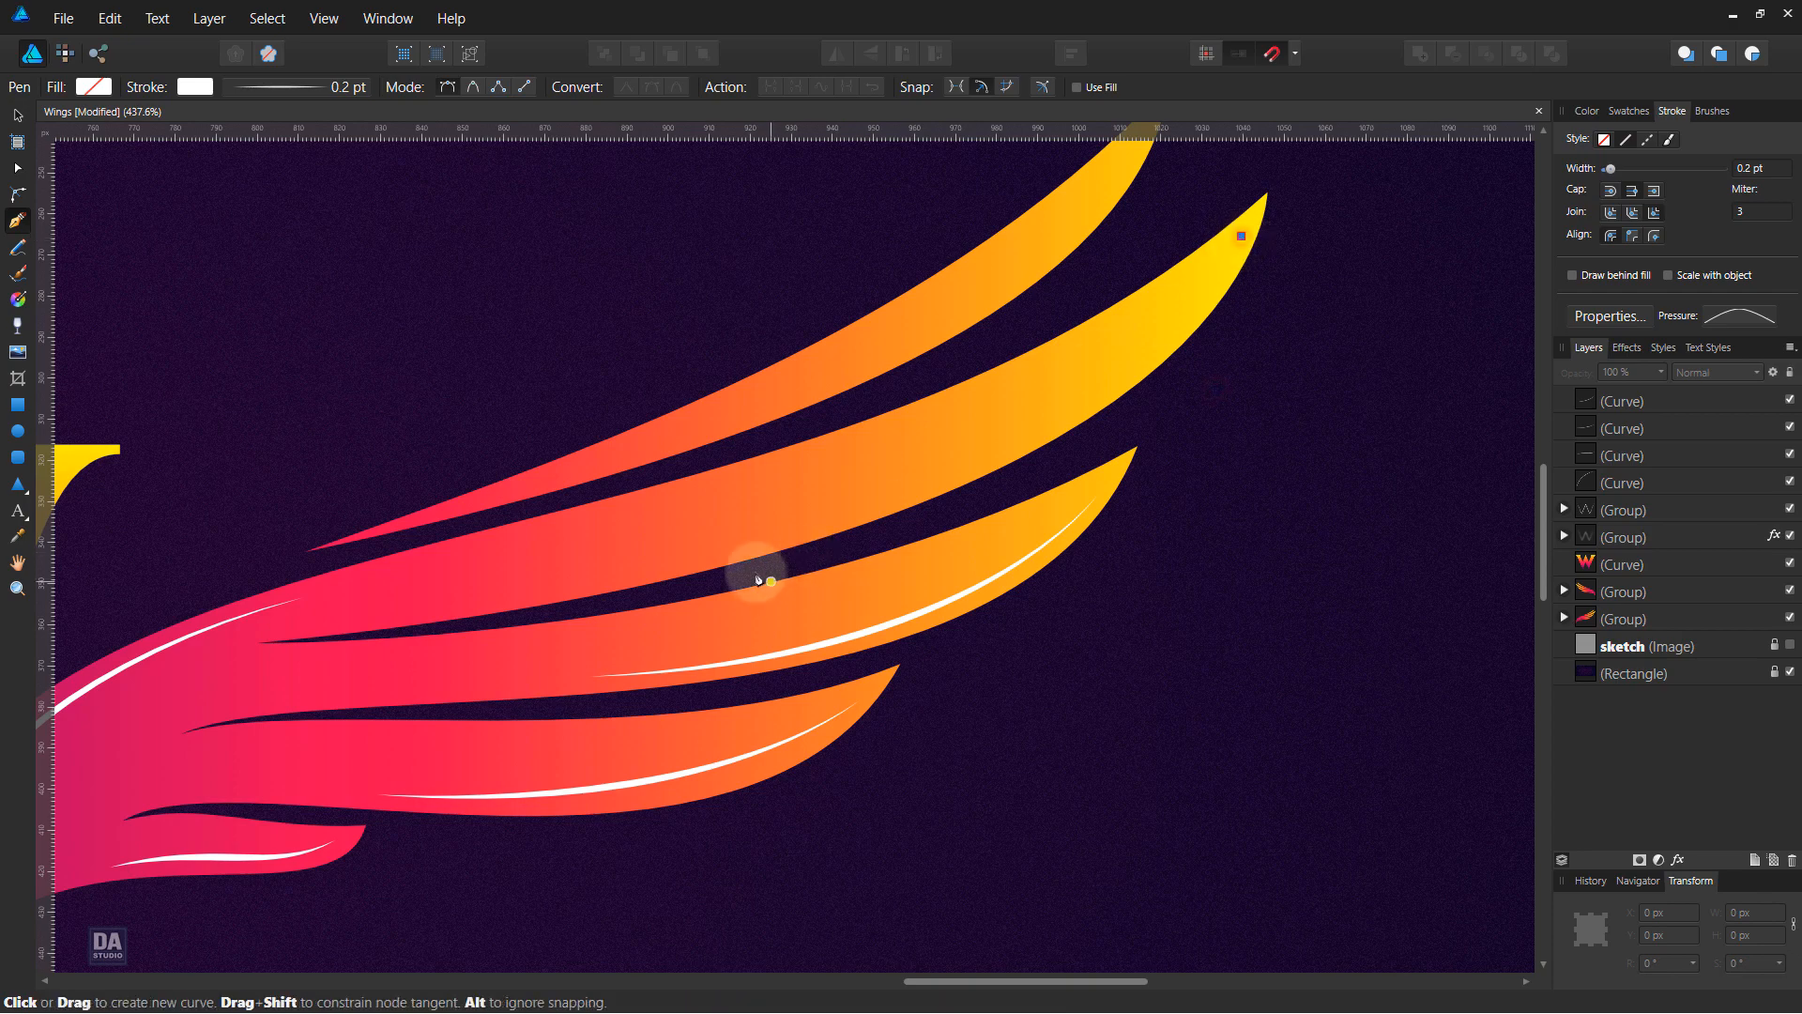
{"action": "mouse_move", "coordinate": [690, 554]}
{"action": "left_mouse_down"}
{"action": "mouse_move", "coordinate": [466, 572]}
{"action": "mouse_move", "coordinate": [279, 641]}
{"action": "left_mouse_up"}
{"action": "key", "text": "Escape"}
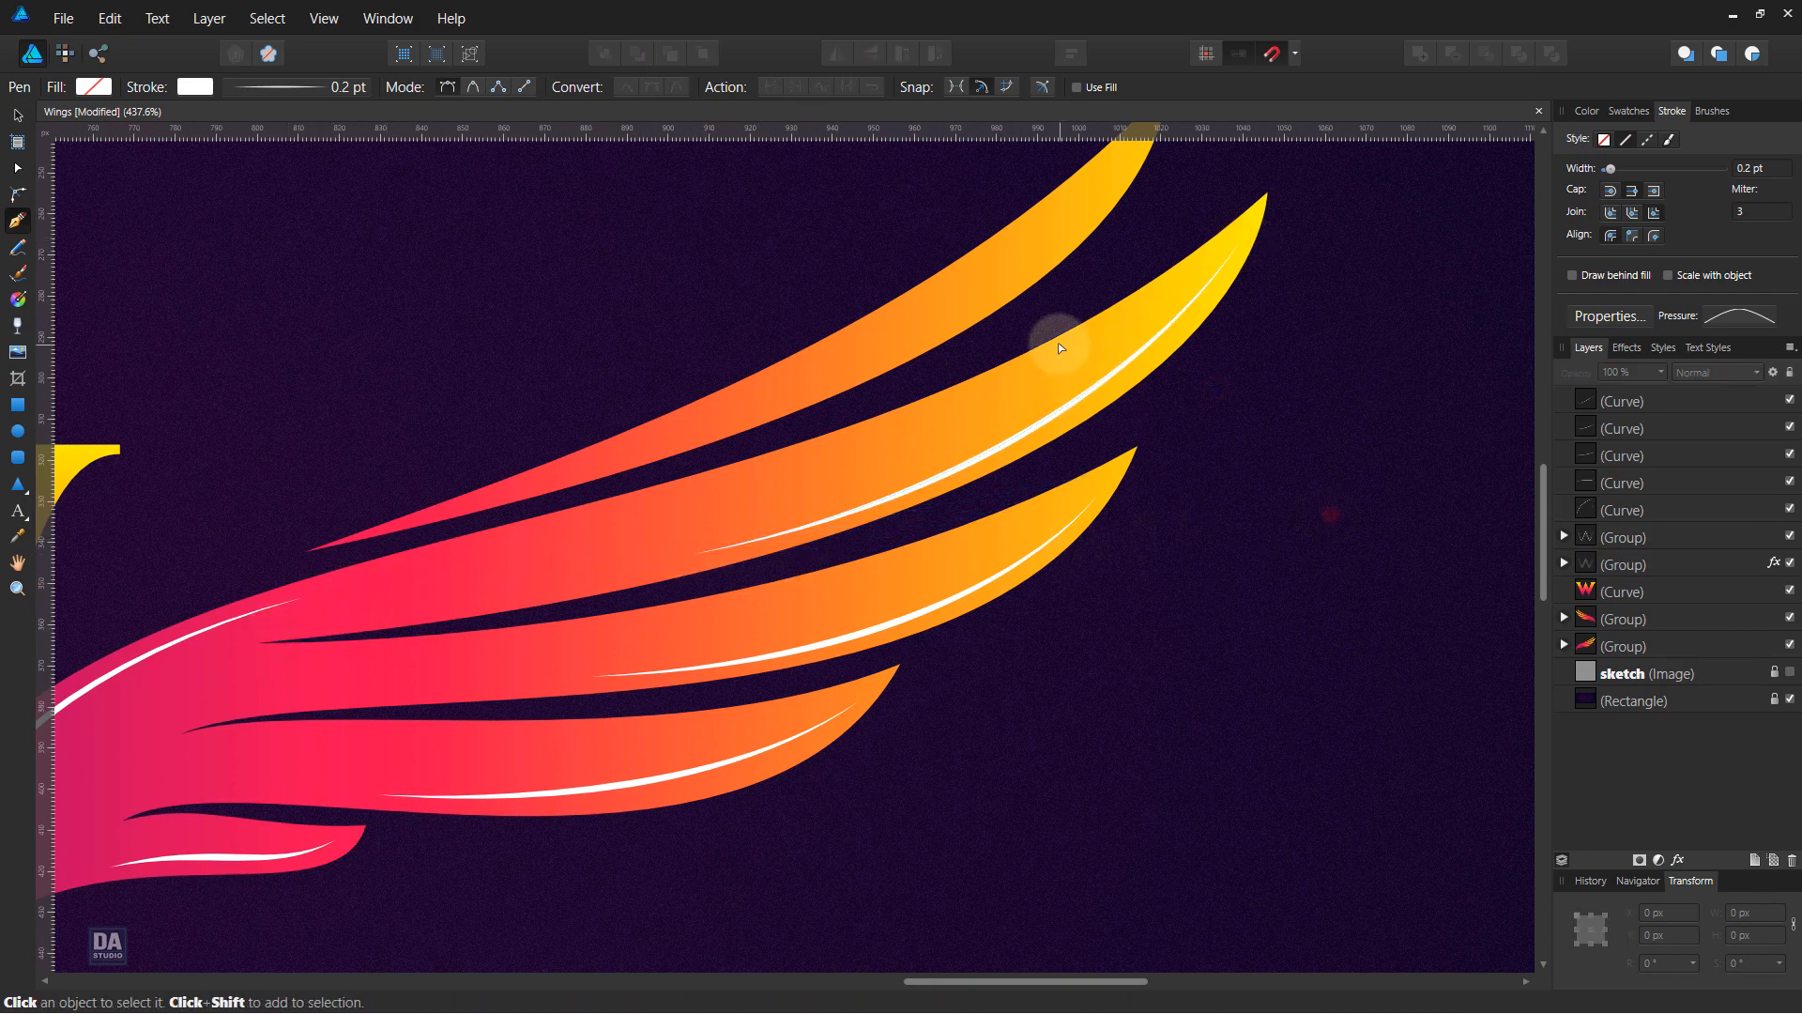
Draw a curved white highlight along the lower edge of the right wing's topmost feather.
{"action": "left_click_drag", "start_coordinate": [1038, 314], "coordinate": [1279, 322]}
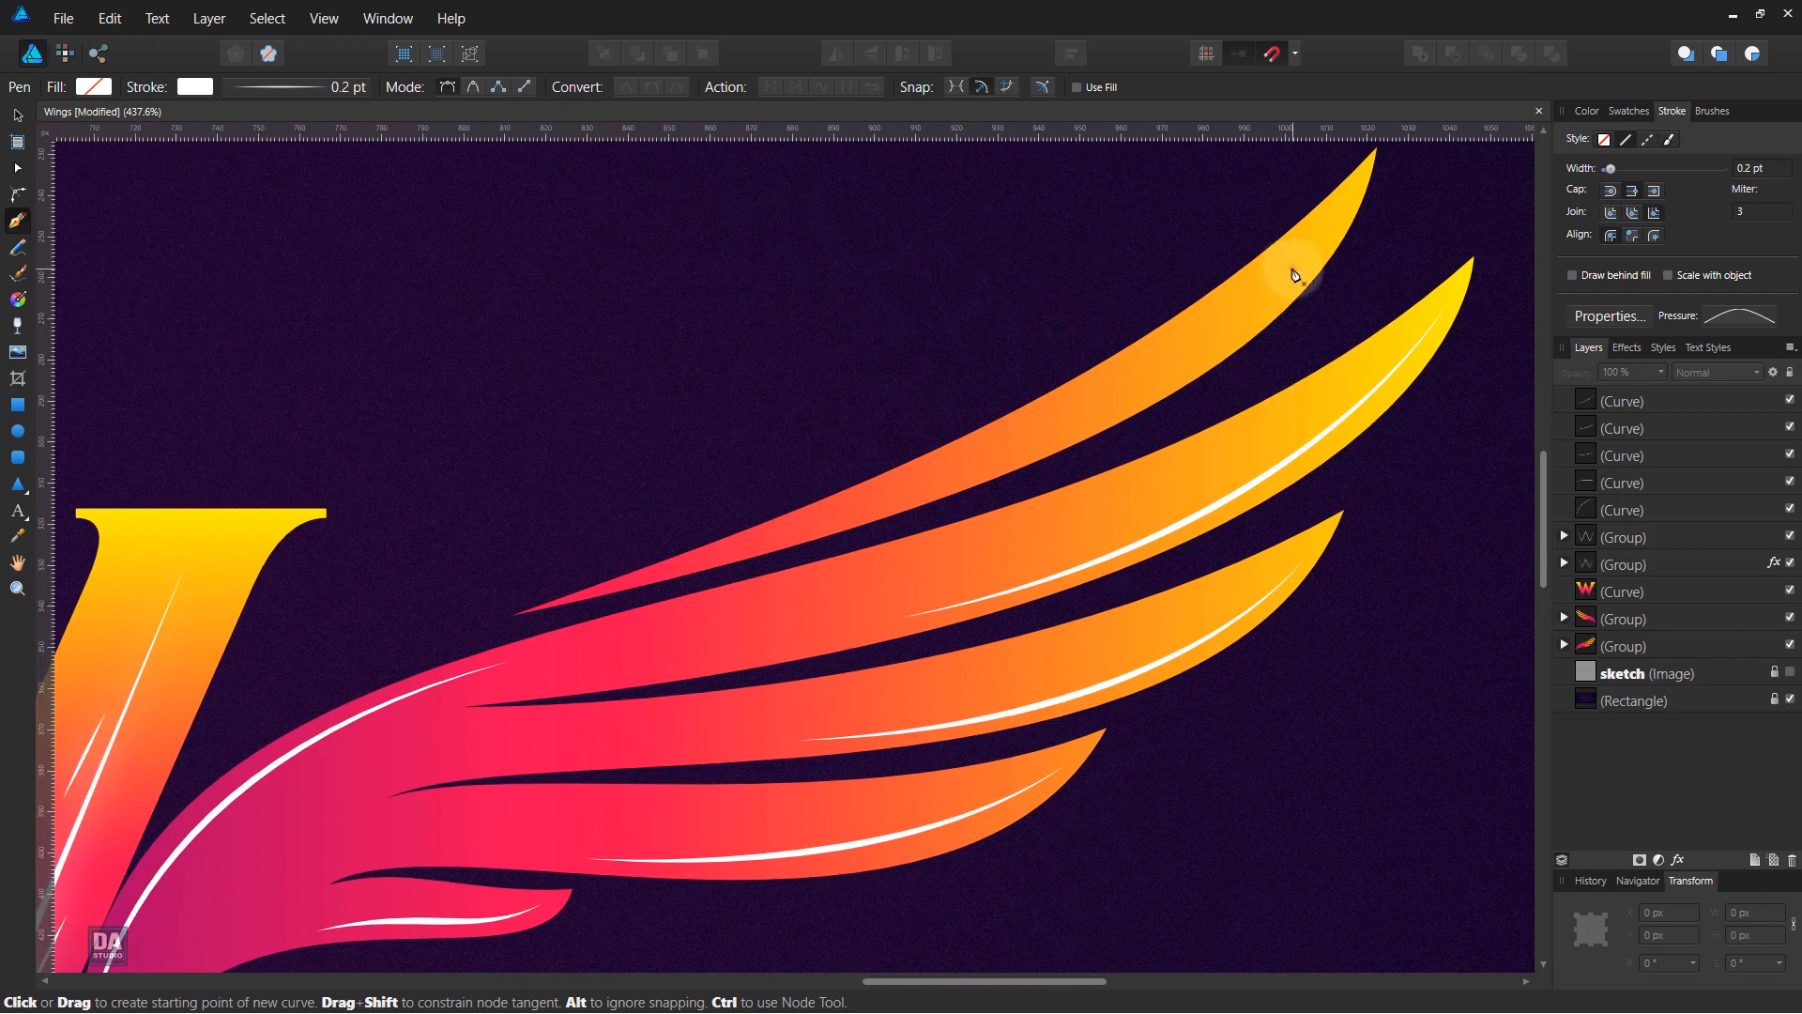
{"action": "left_click", "coordinate": [1293, 270]}
{"action": "left_click_drag", "start_coordinate": [886, 498], "coordinate": [616, 564]}
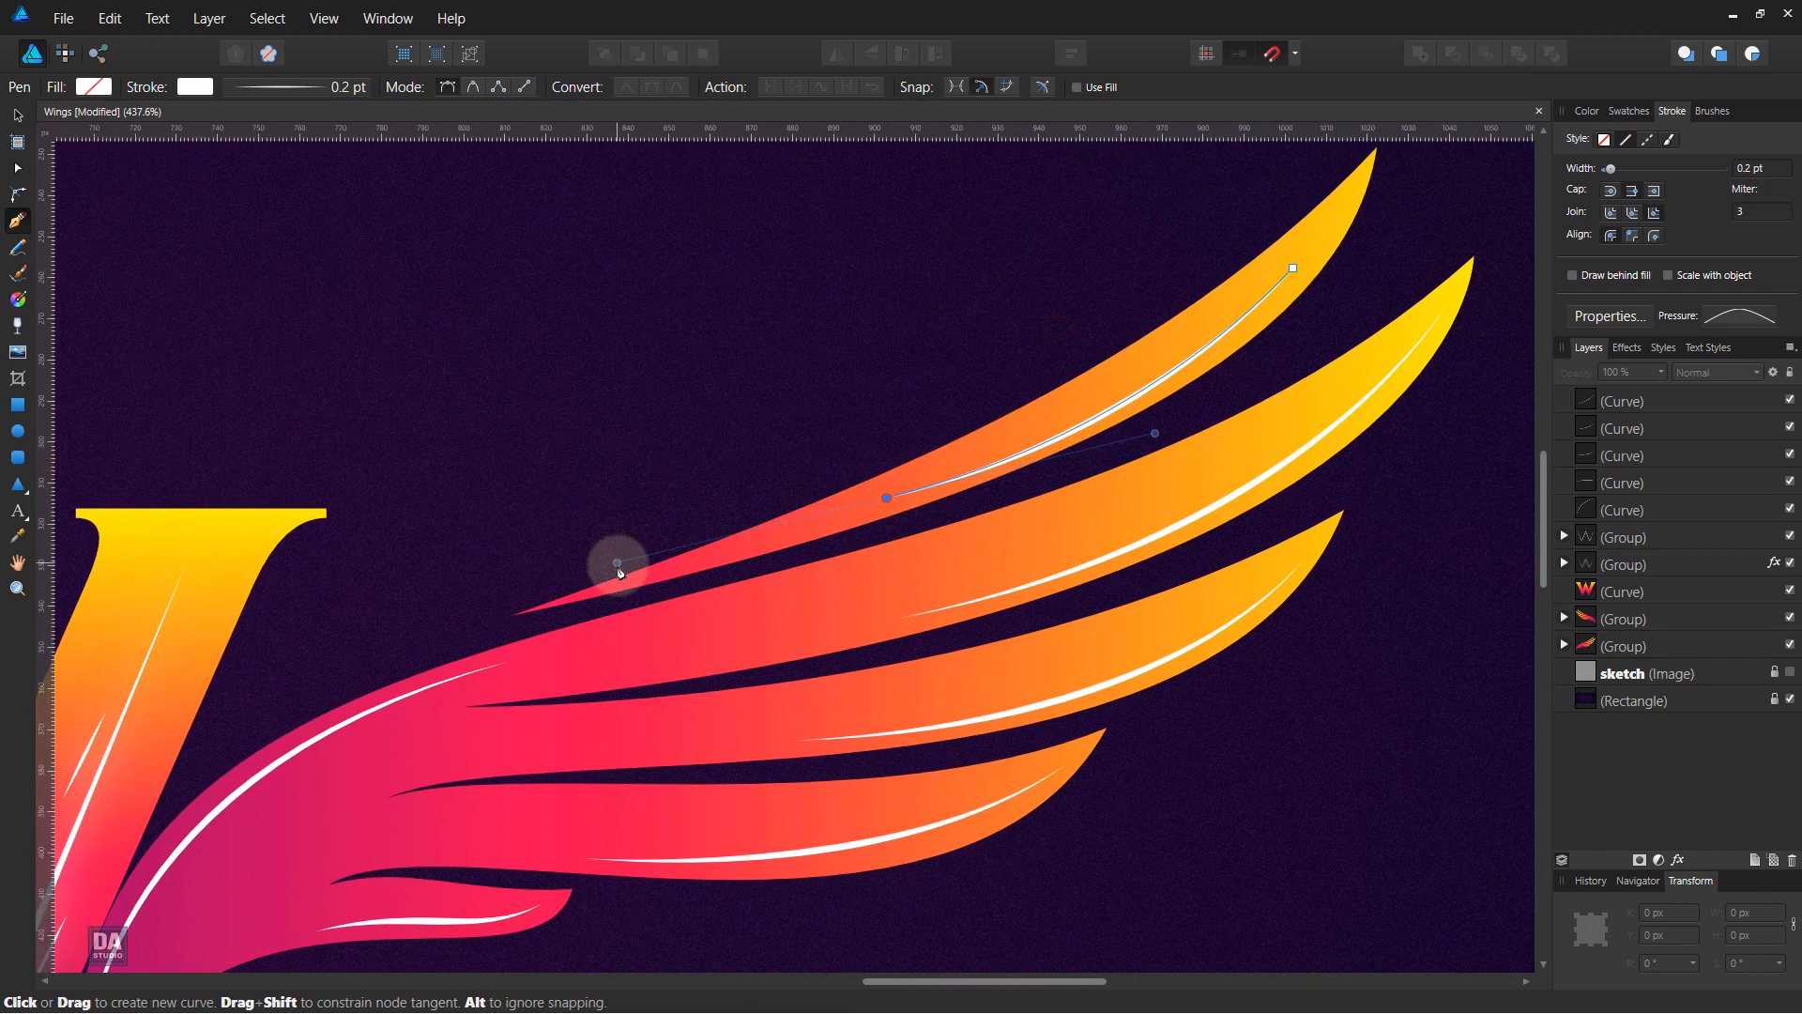
Select all six highlight curves of the right wing and group them.
{"action": "left_click", "coordinate": [25, 121]}
{"action": "left_click", "coordinate": [1649, 543], "text": "shift"}
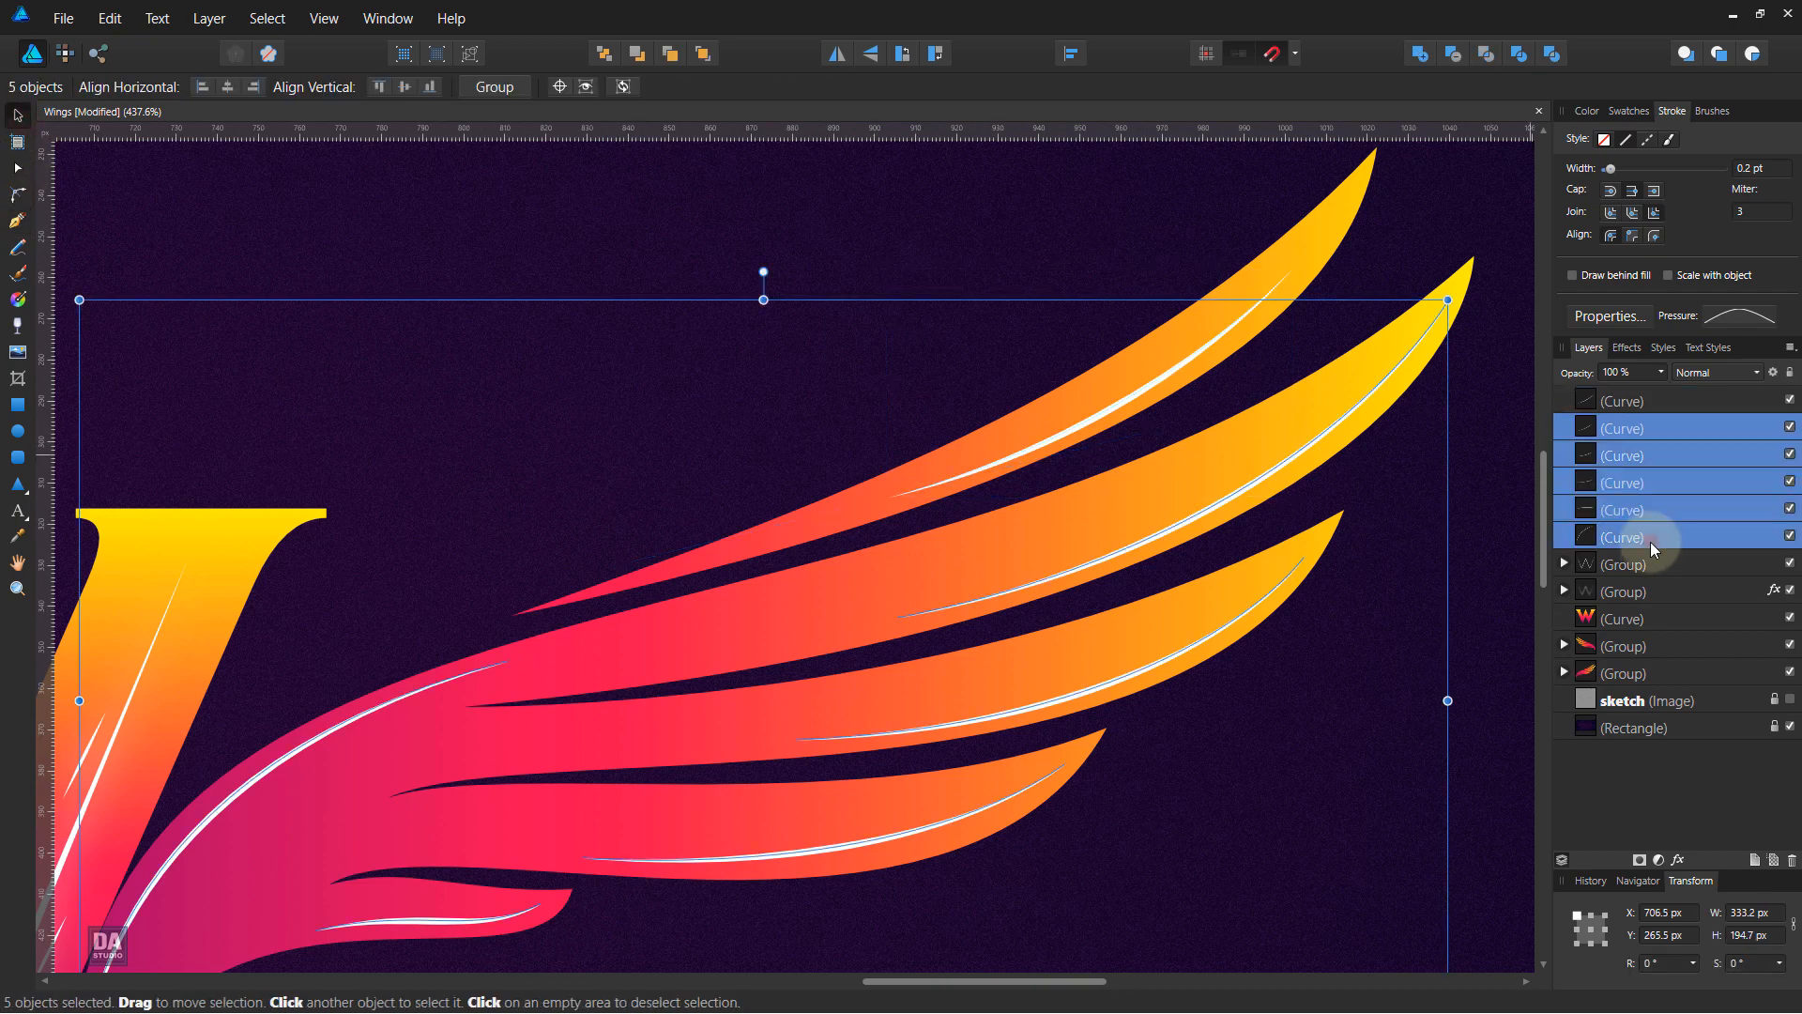
{"action": "left_click", "coordinate": [1676, 404], "text": "shift"}
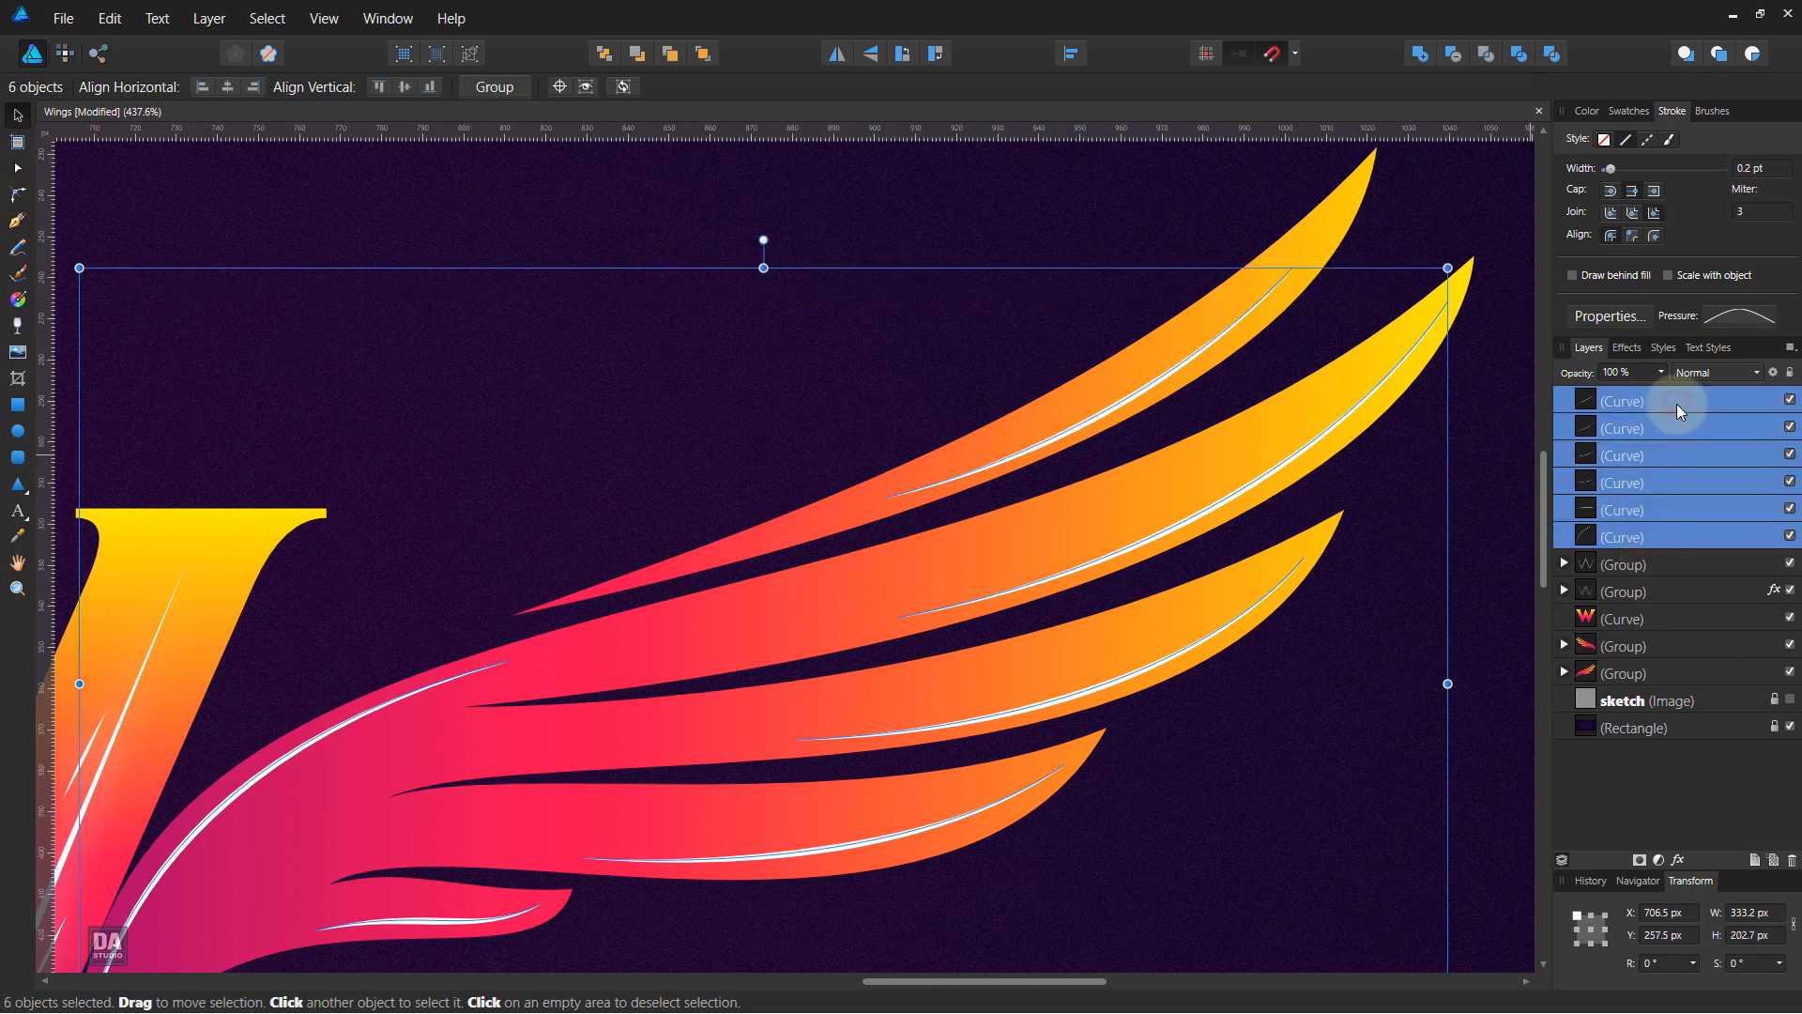
{"action": "scroll", "coordinate": [1163, 723], "scroll_direction": "down", "scroll_amount": 5}
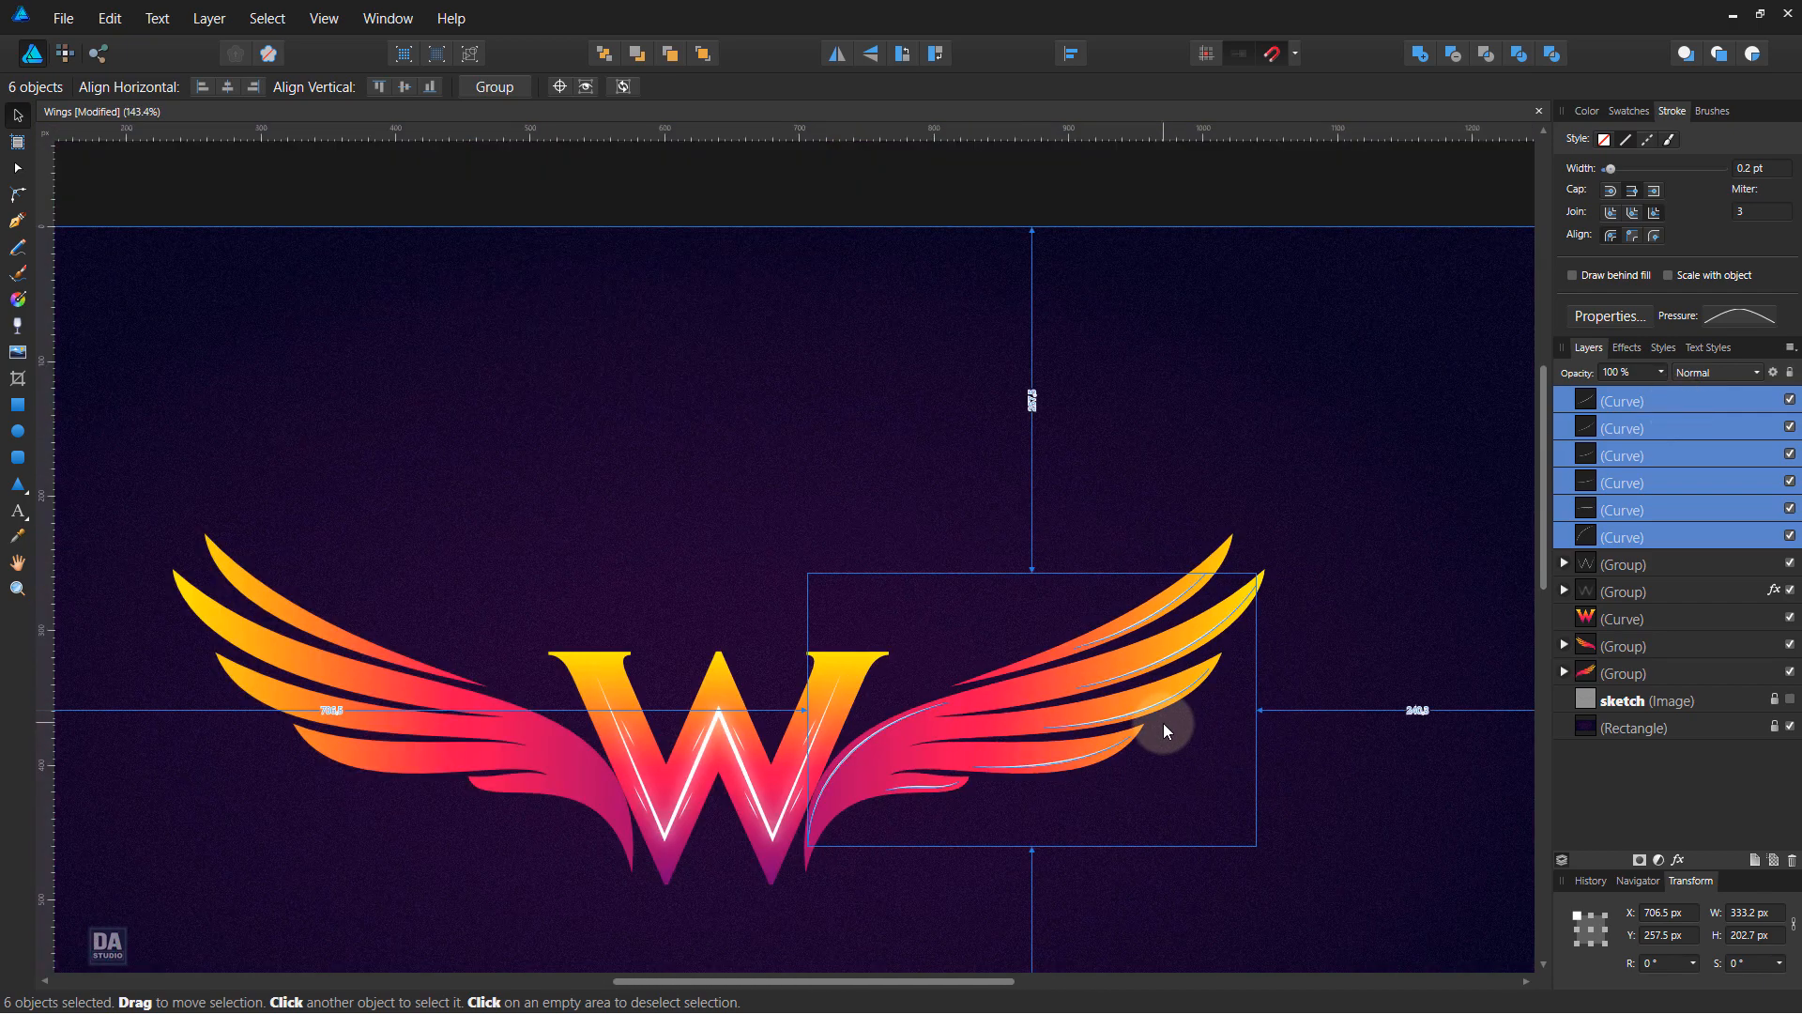
{"action": "scroll", "coordinate": [1163, 722], "scroll_direction": "up", "scroll_amount": 3}
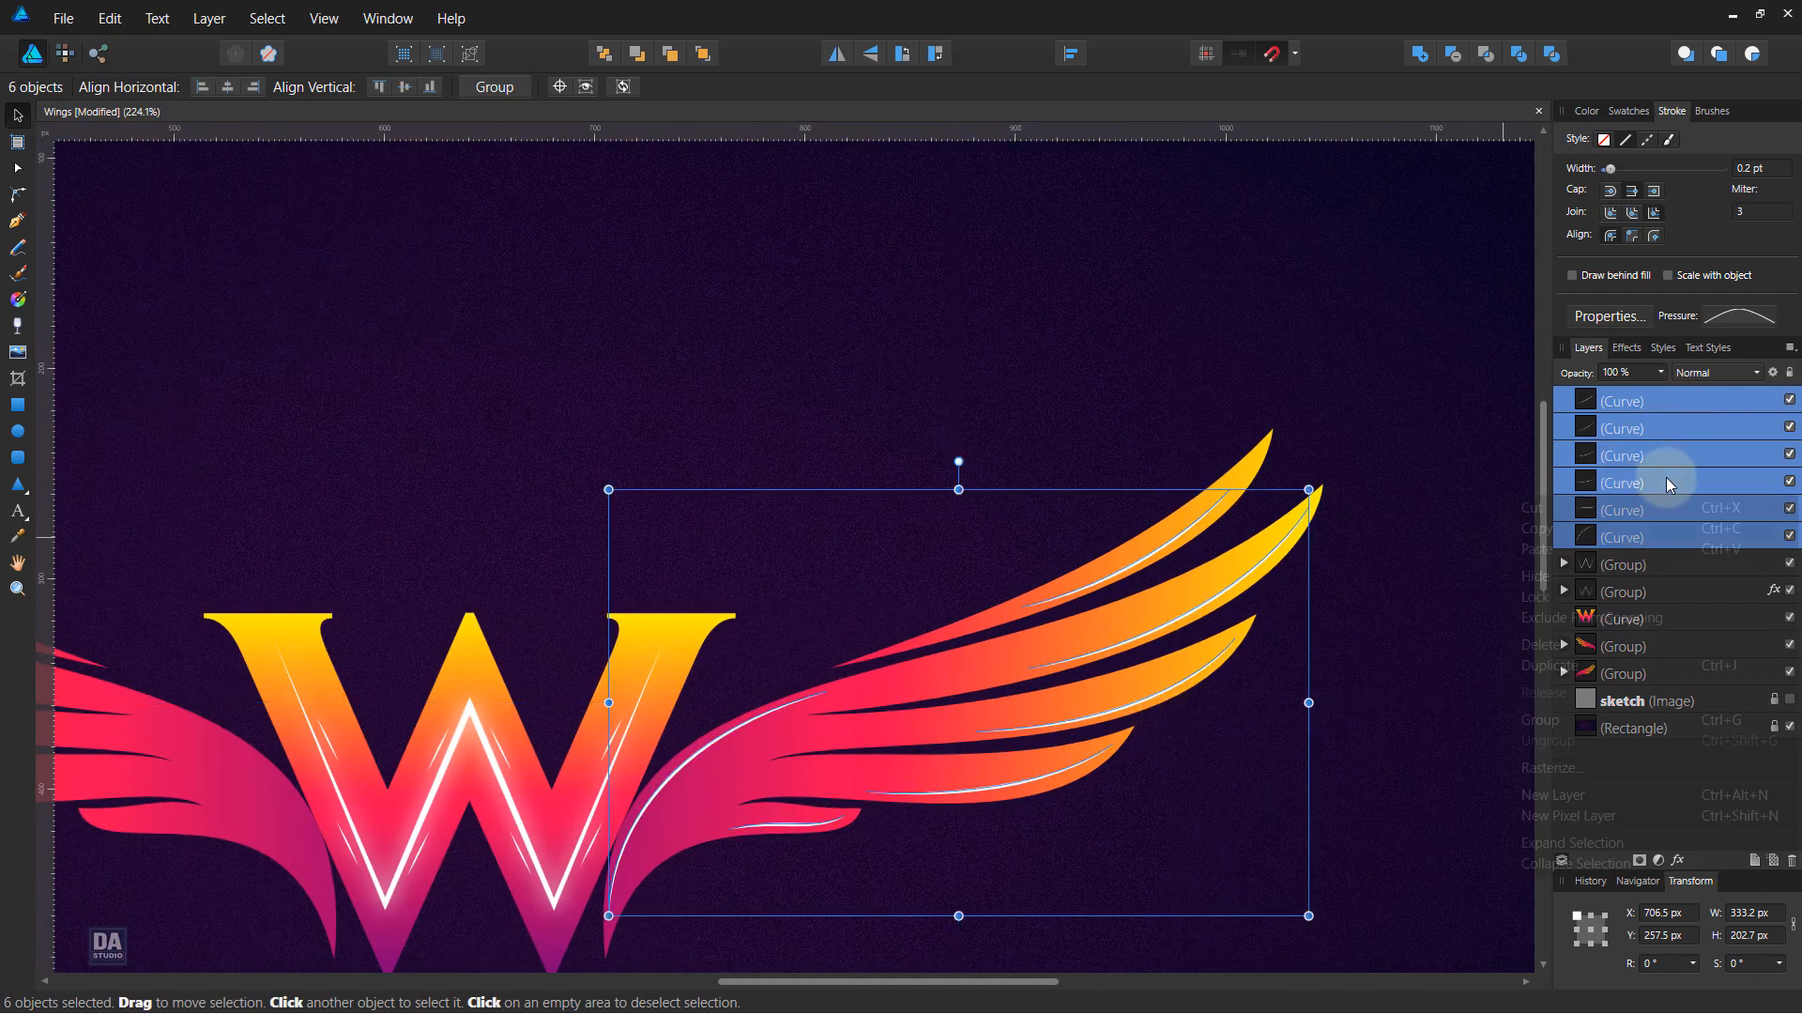
{"action": "right_click", "coordinate": [1665, 477]}
{"action": "left_click", "coordinate": [1610, 719]}
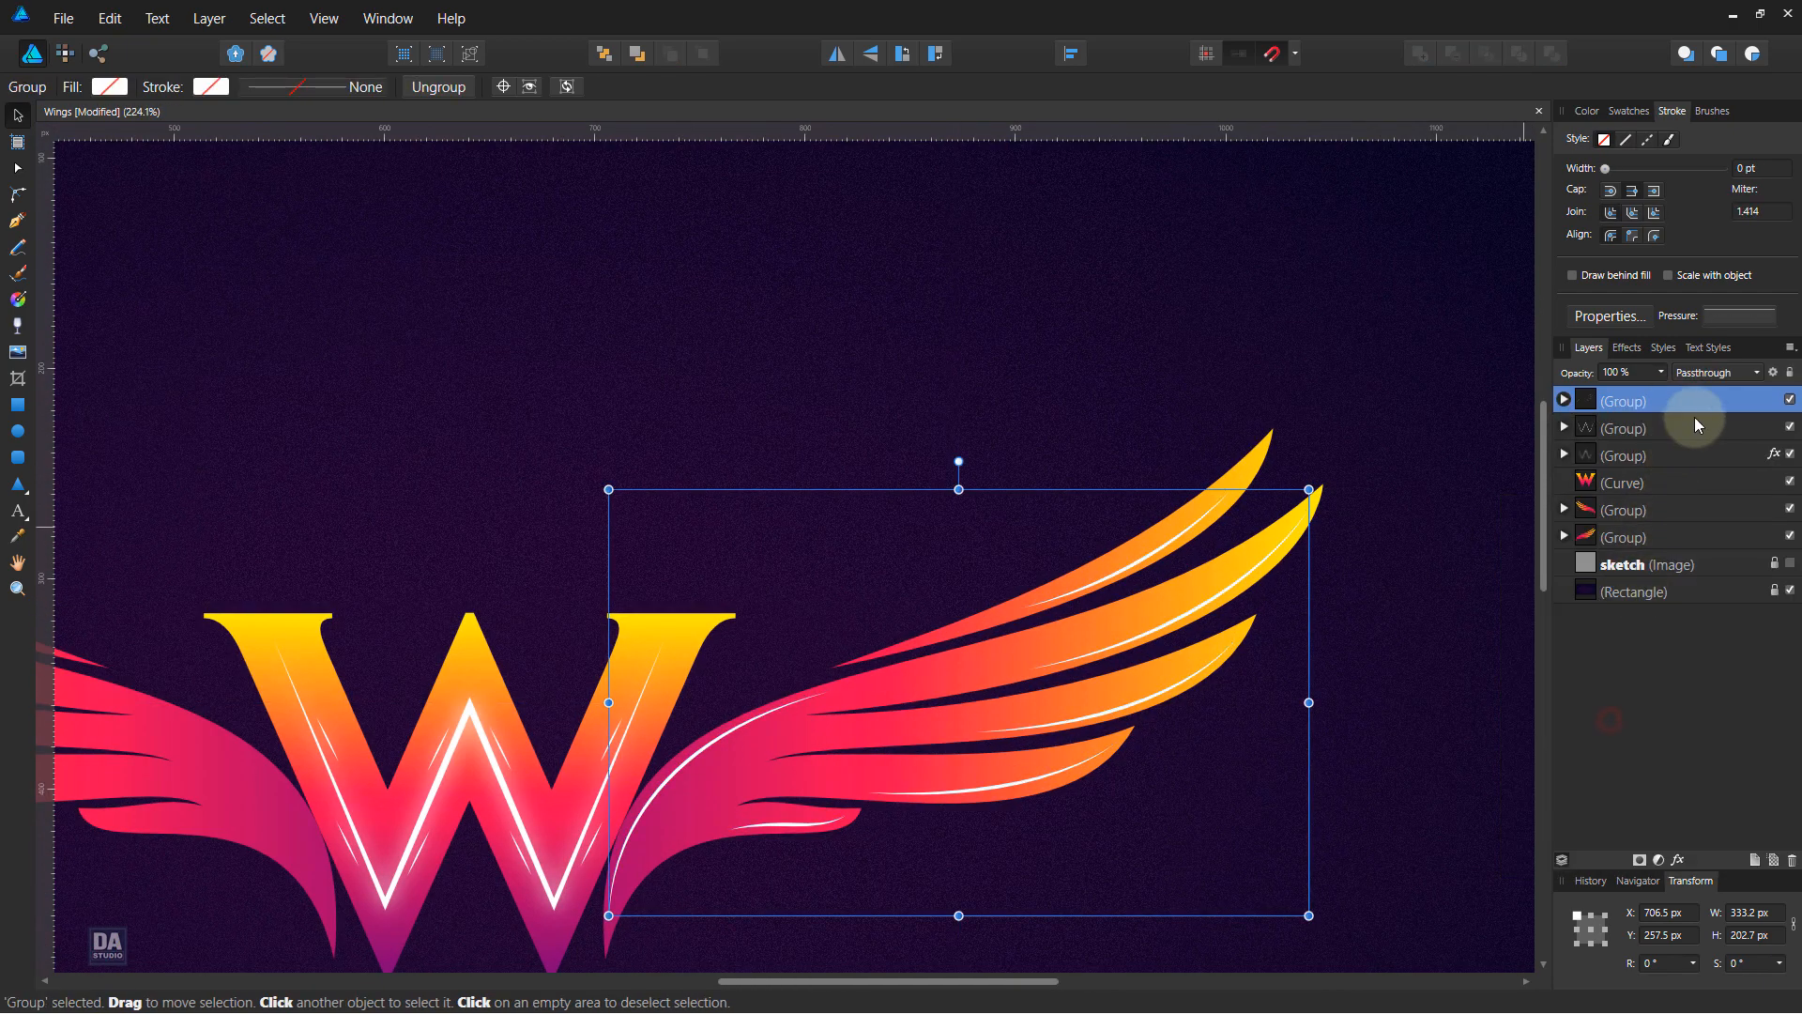
Duplicate the right wing's highlight group and apply a Gaussian Blur to the lower copy.
{"action": "right_click", "coordinate": [1703, 402]}
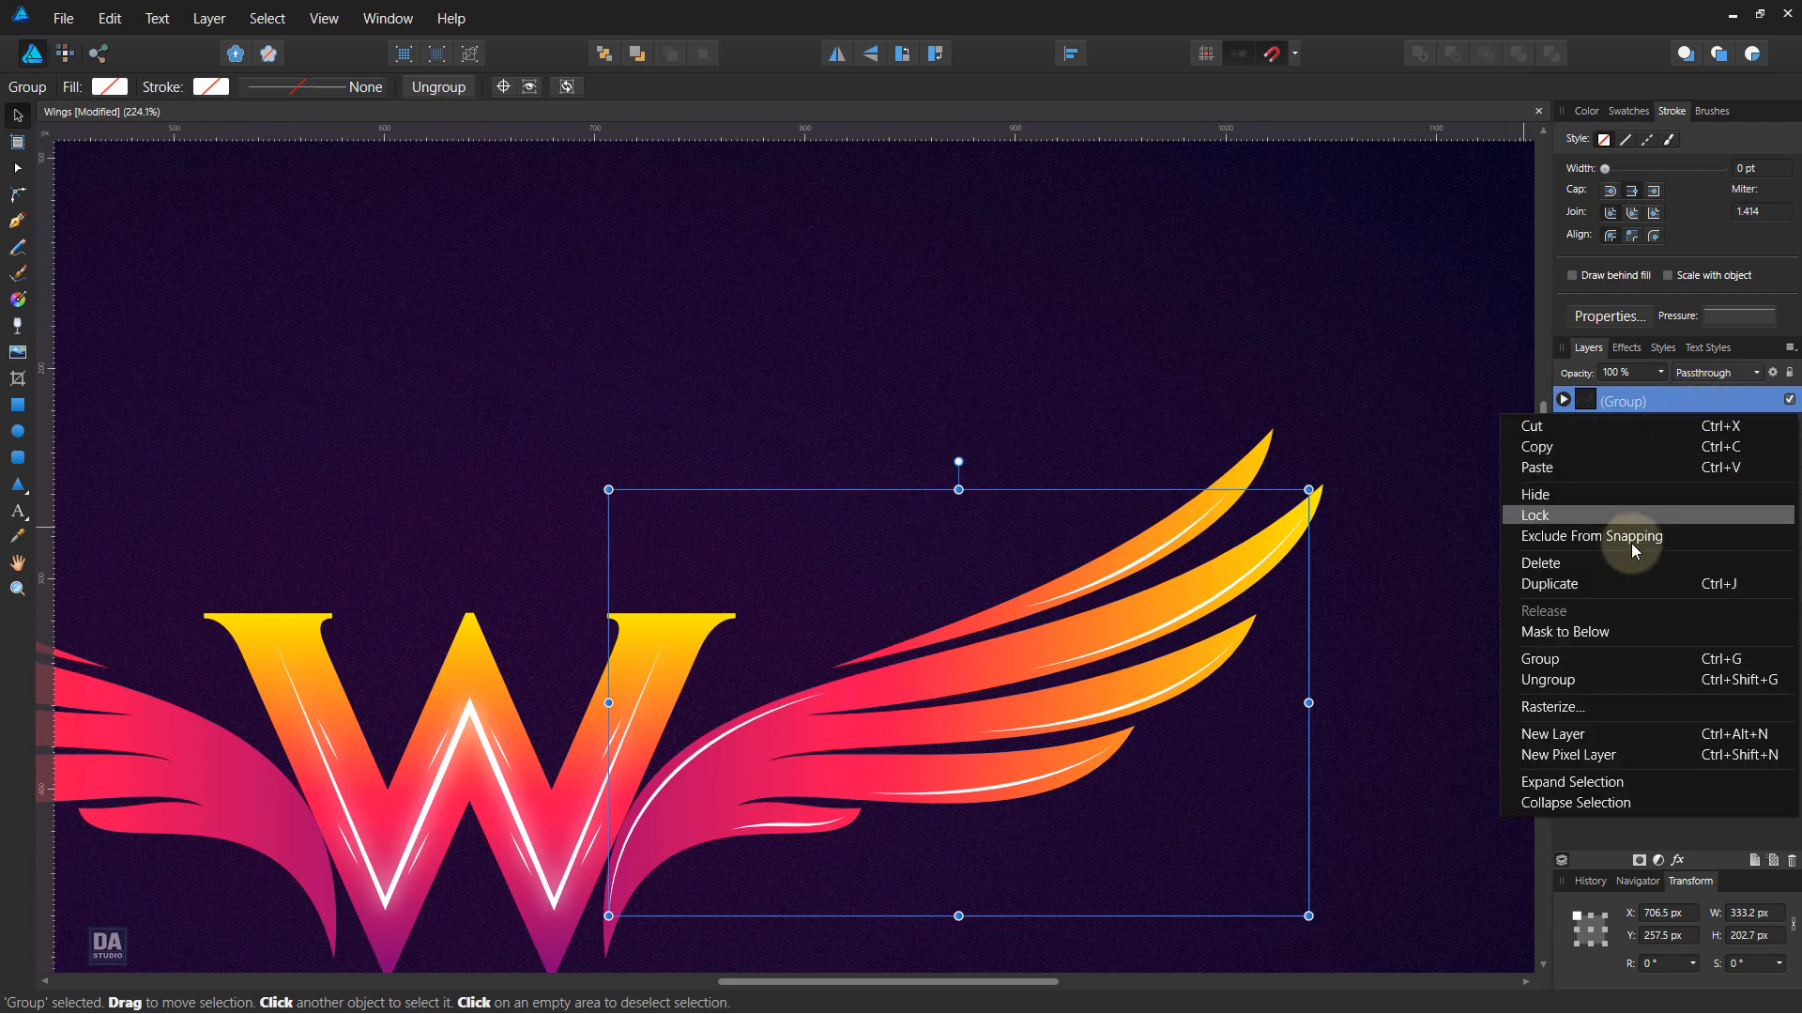
{"action": "left_click", "coordinate": [1618, 584]}
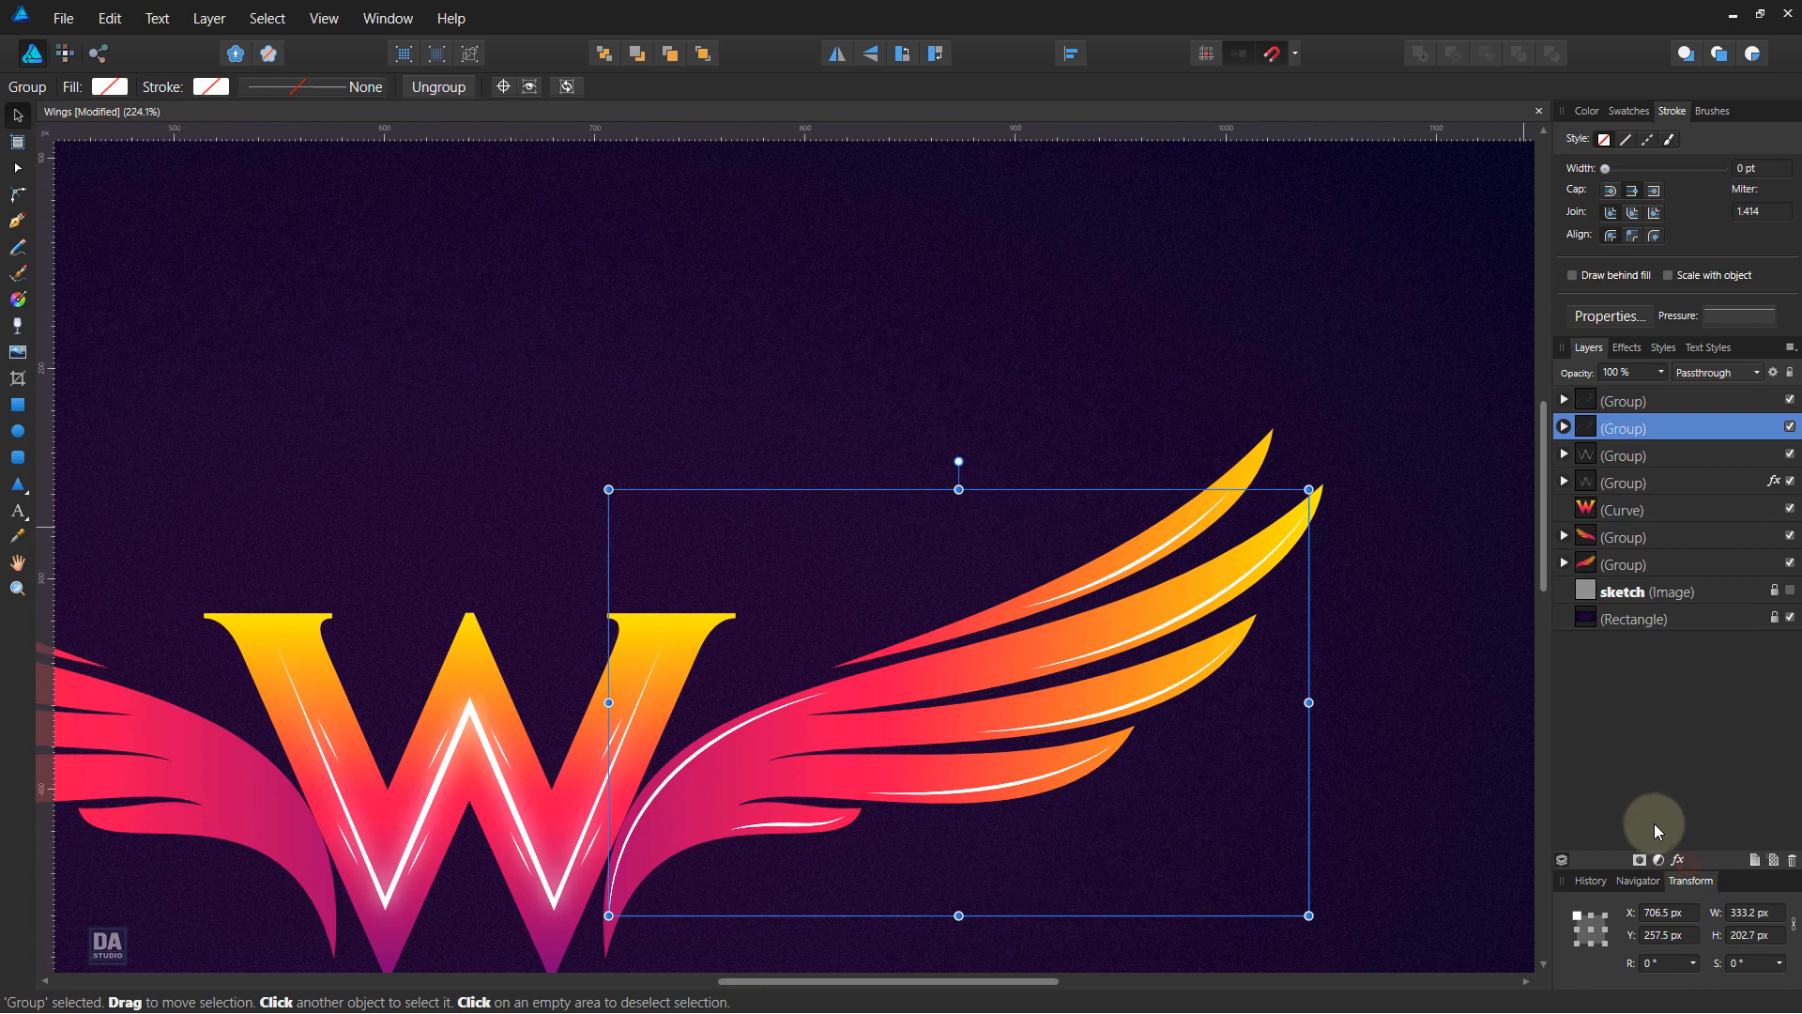
{"action": "left_click", "coordinate": [1679, 861]}
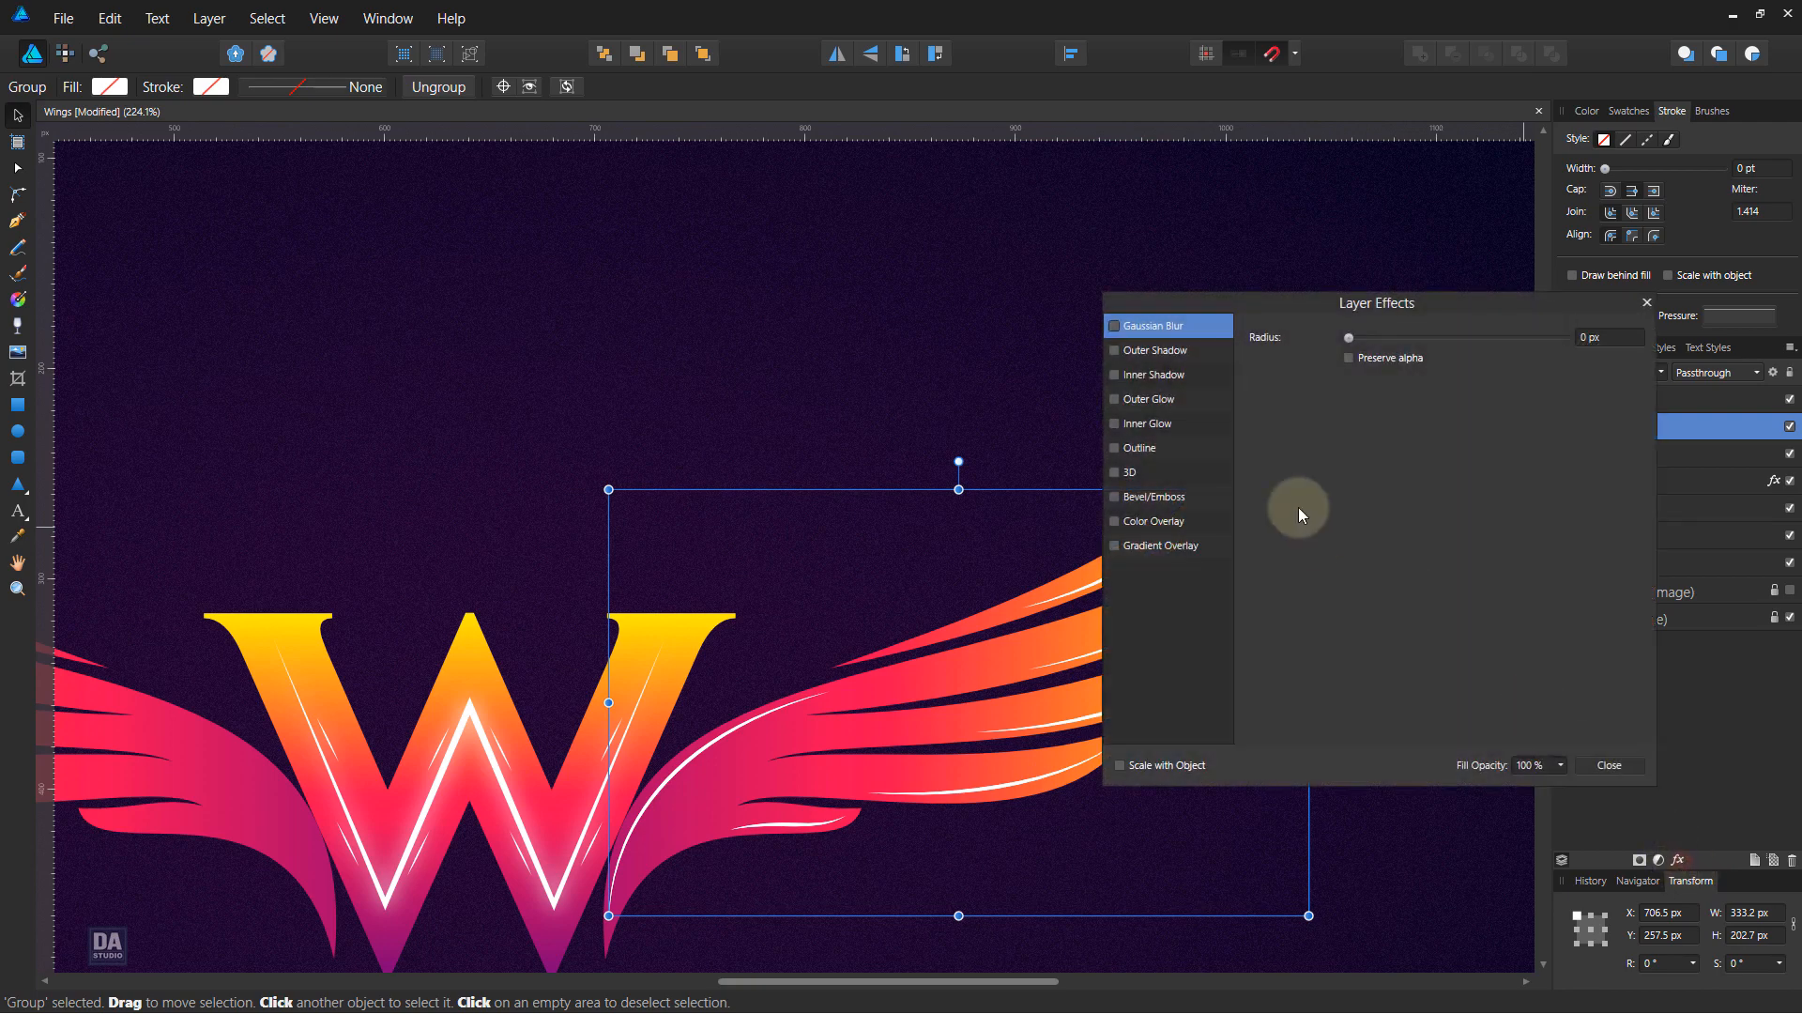
{"action": "left_click_drag", "start_coordinate": [1354, 336], "coordinate": [1403, 339]}
{"action": "left_click", "coordinate": [1607, 765]}
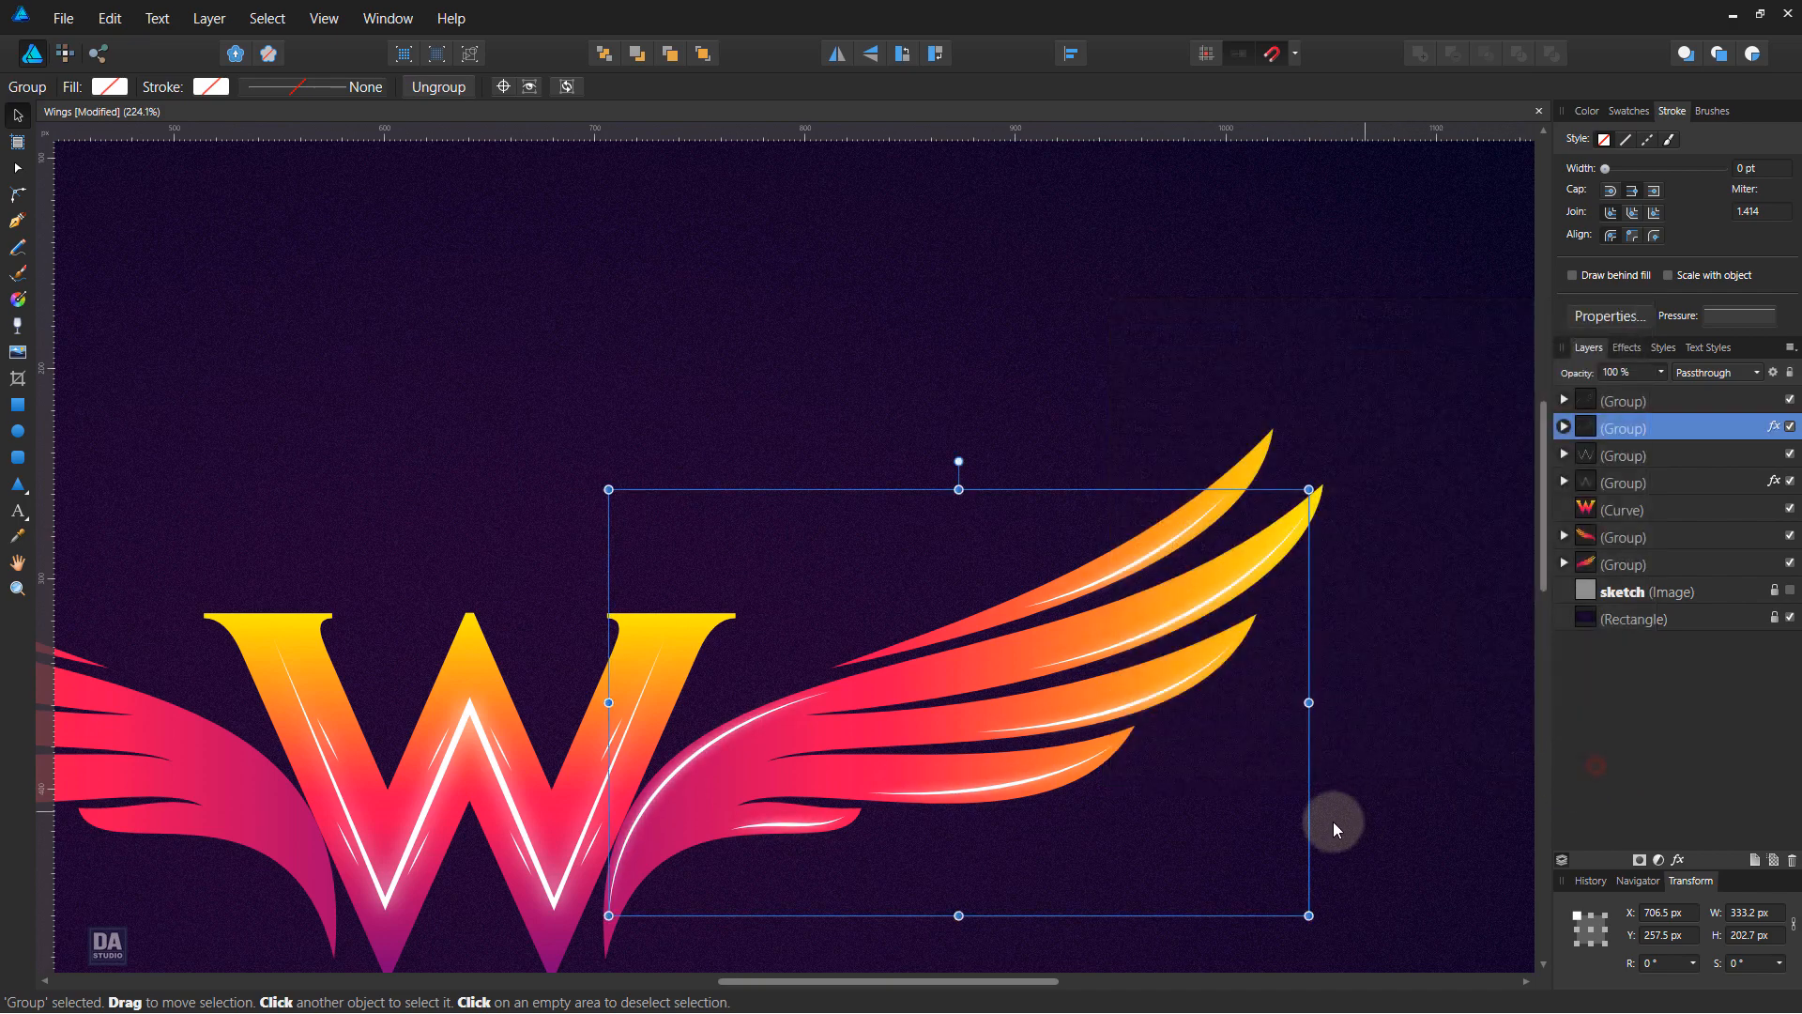
Group the sharp and blurred highlight groups of the right wing together.
{"action": "left_click", "coordinate": [1681, 405], "text": "shift"}
{"action": "right_click", "coordinate": [1681, 405]}
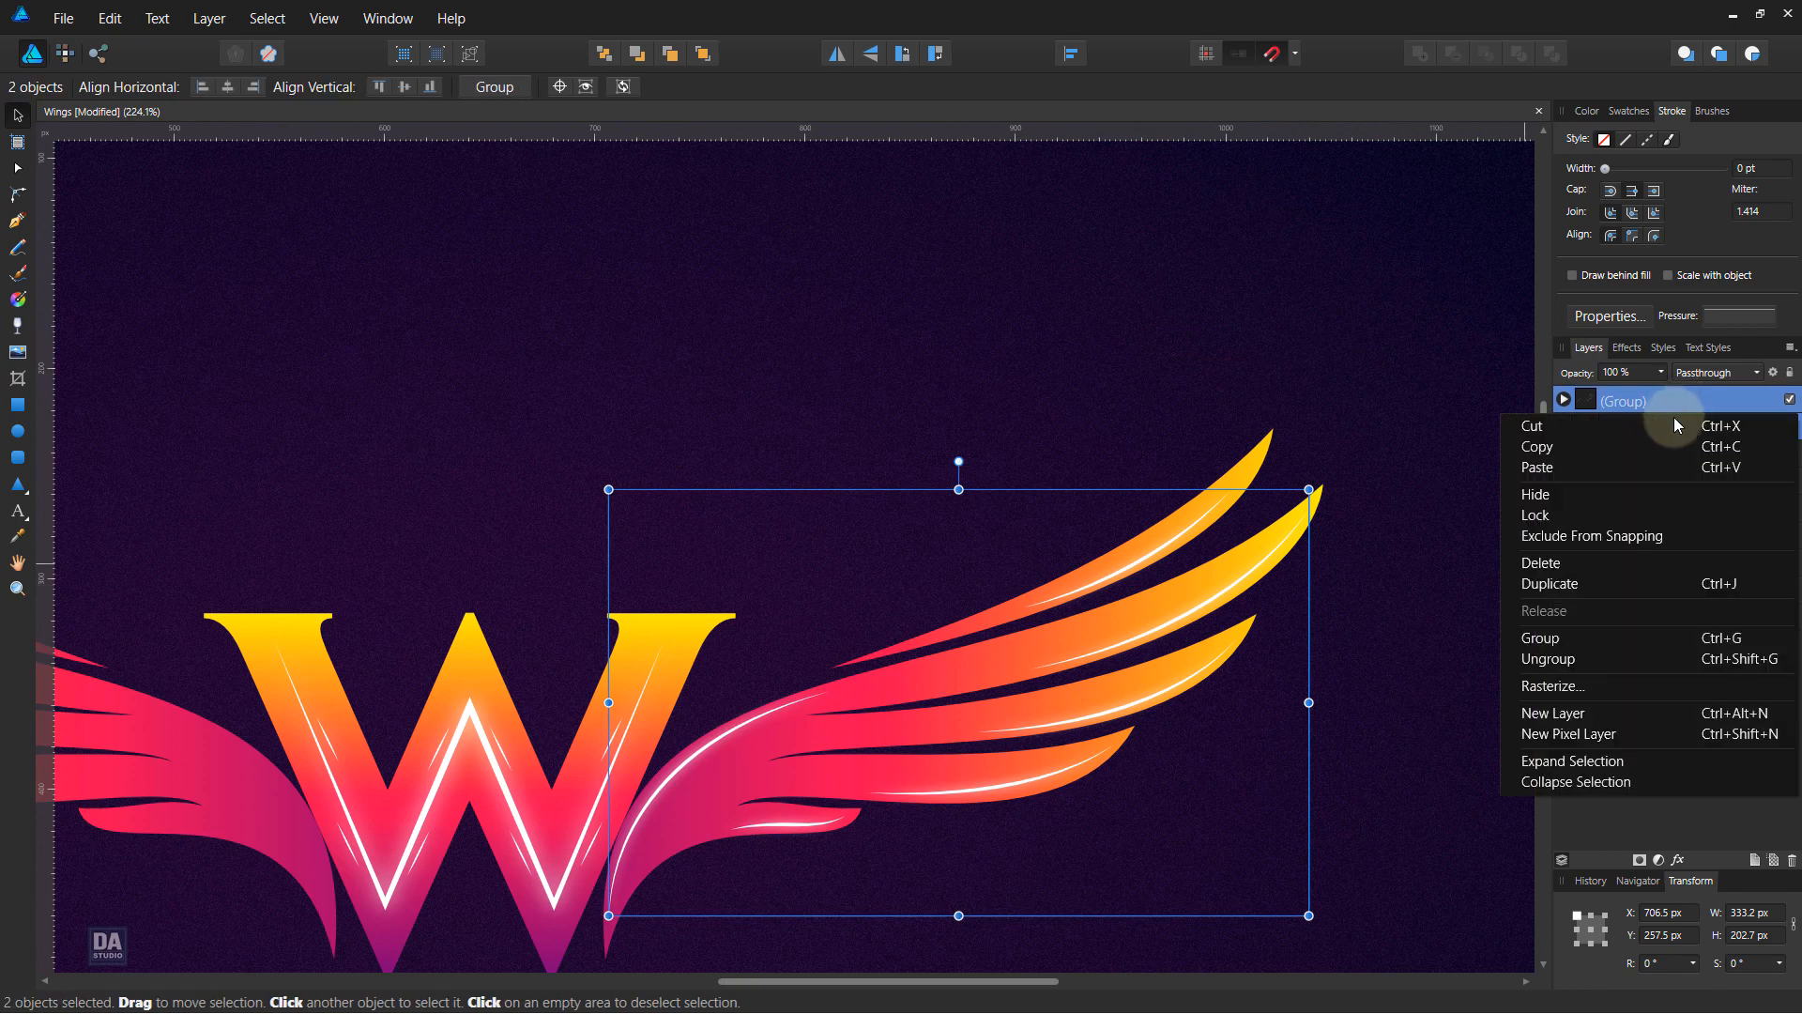
{"action": "left_click", "coordinate": [1633, 638]}
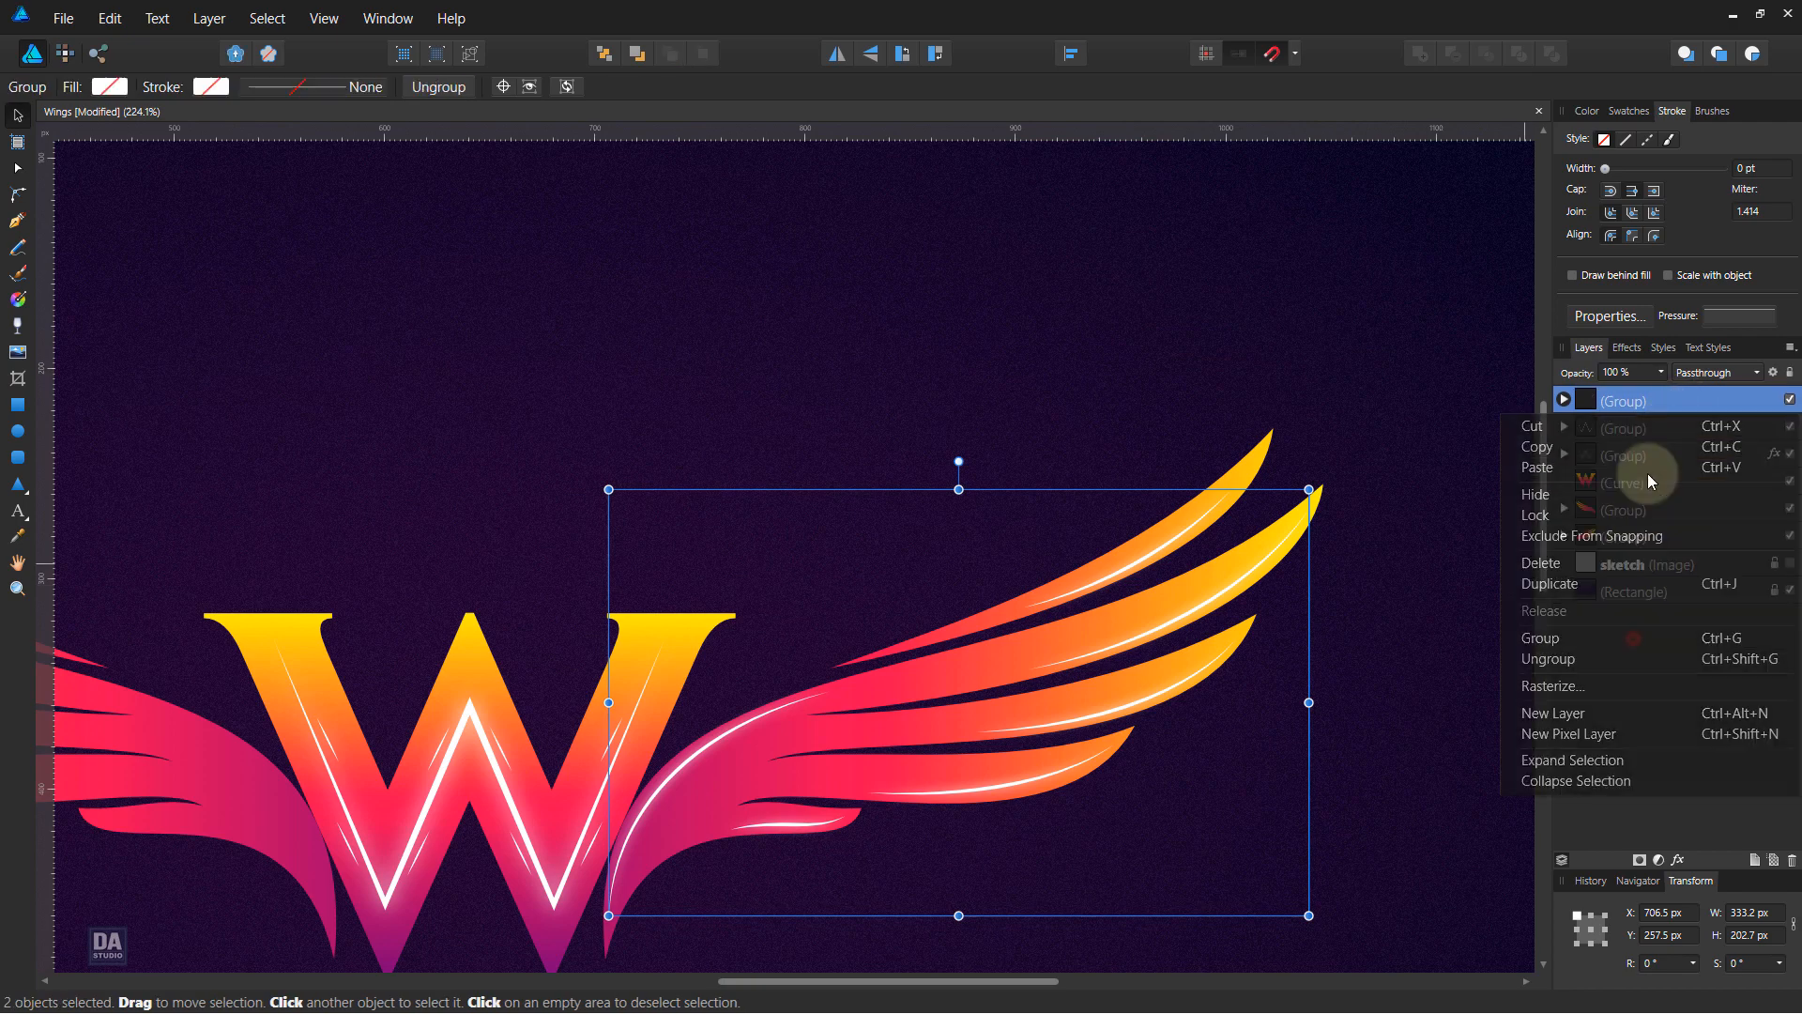
Duplicate the right wing's combined highlight group, flip the copy horizontally, place it on the left wing, and deselect it.
{"action": "right_click", "coordinate": [1682, 404]}
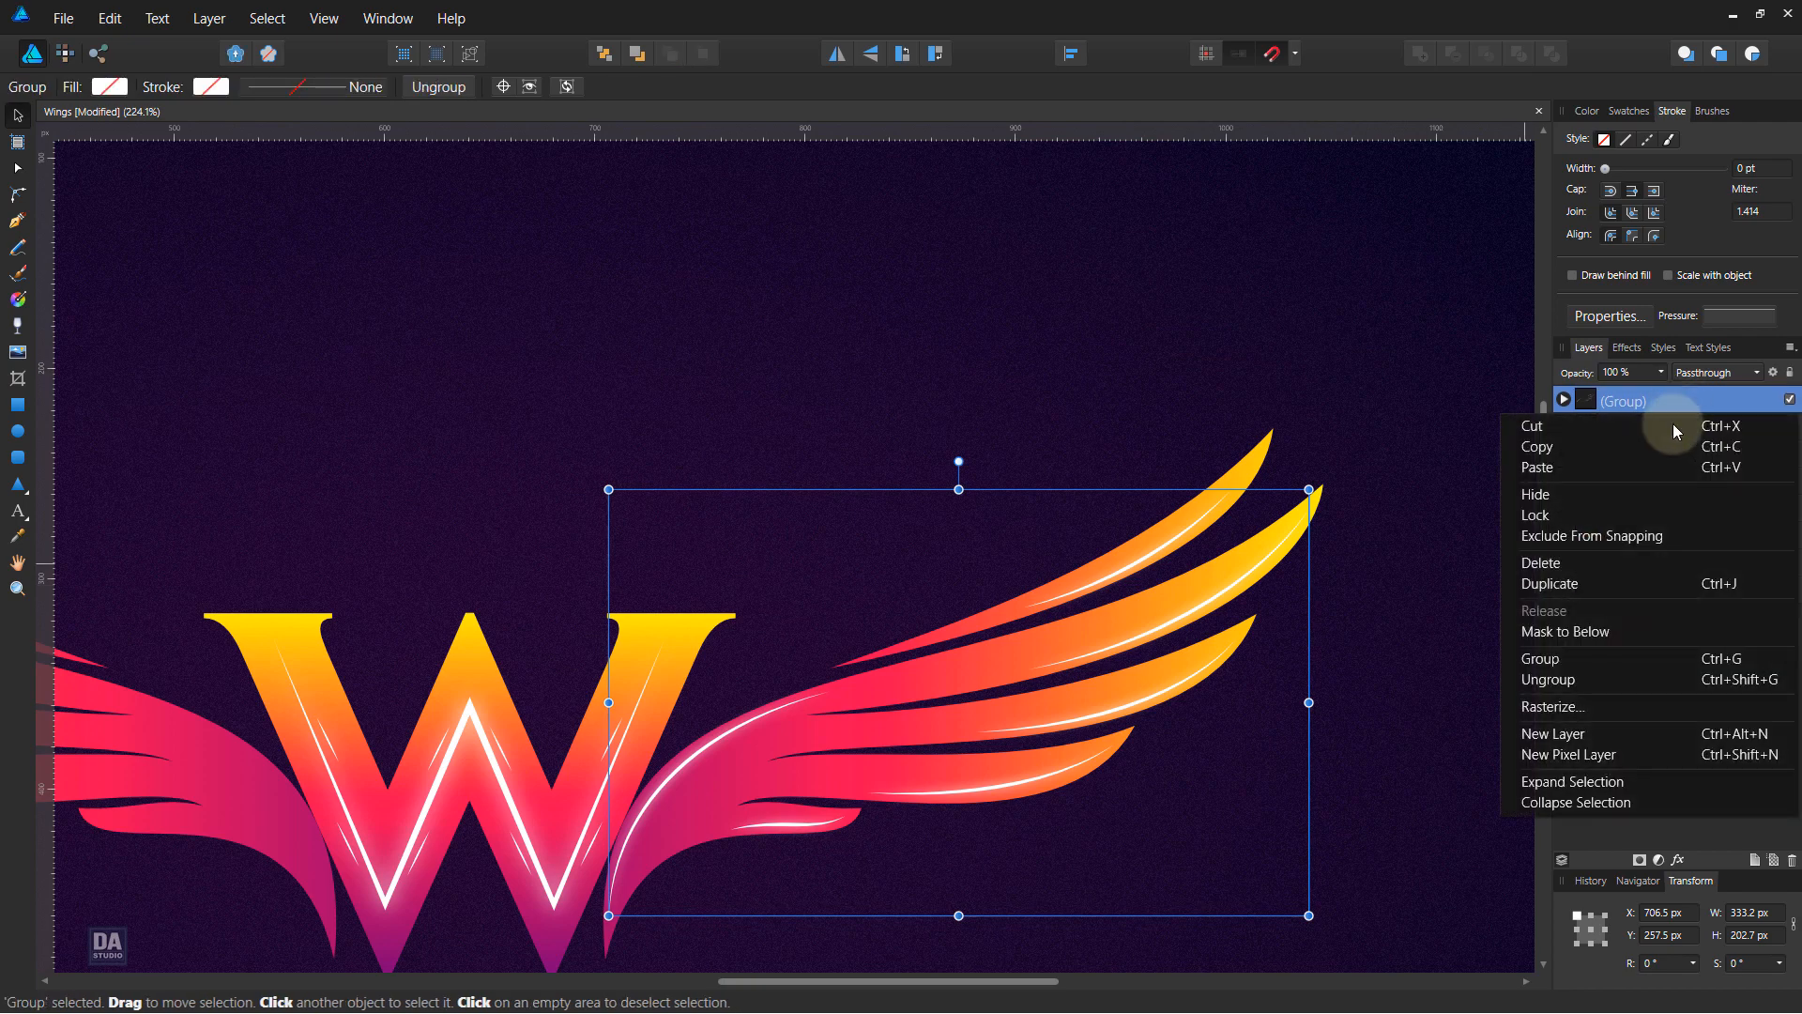
{"action": "left_click", "coordinate": [1631, 581]}
{"action": "left_click", "coordinate": [847, 64]}
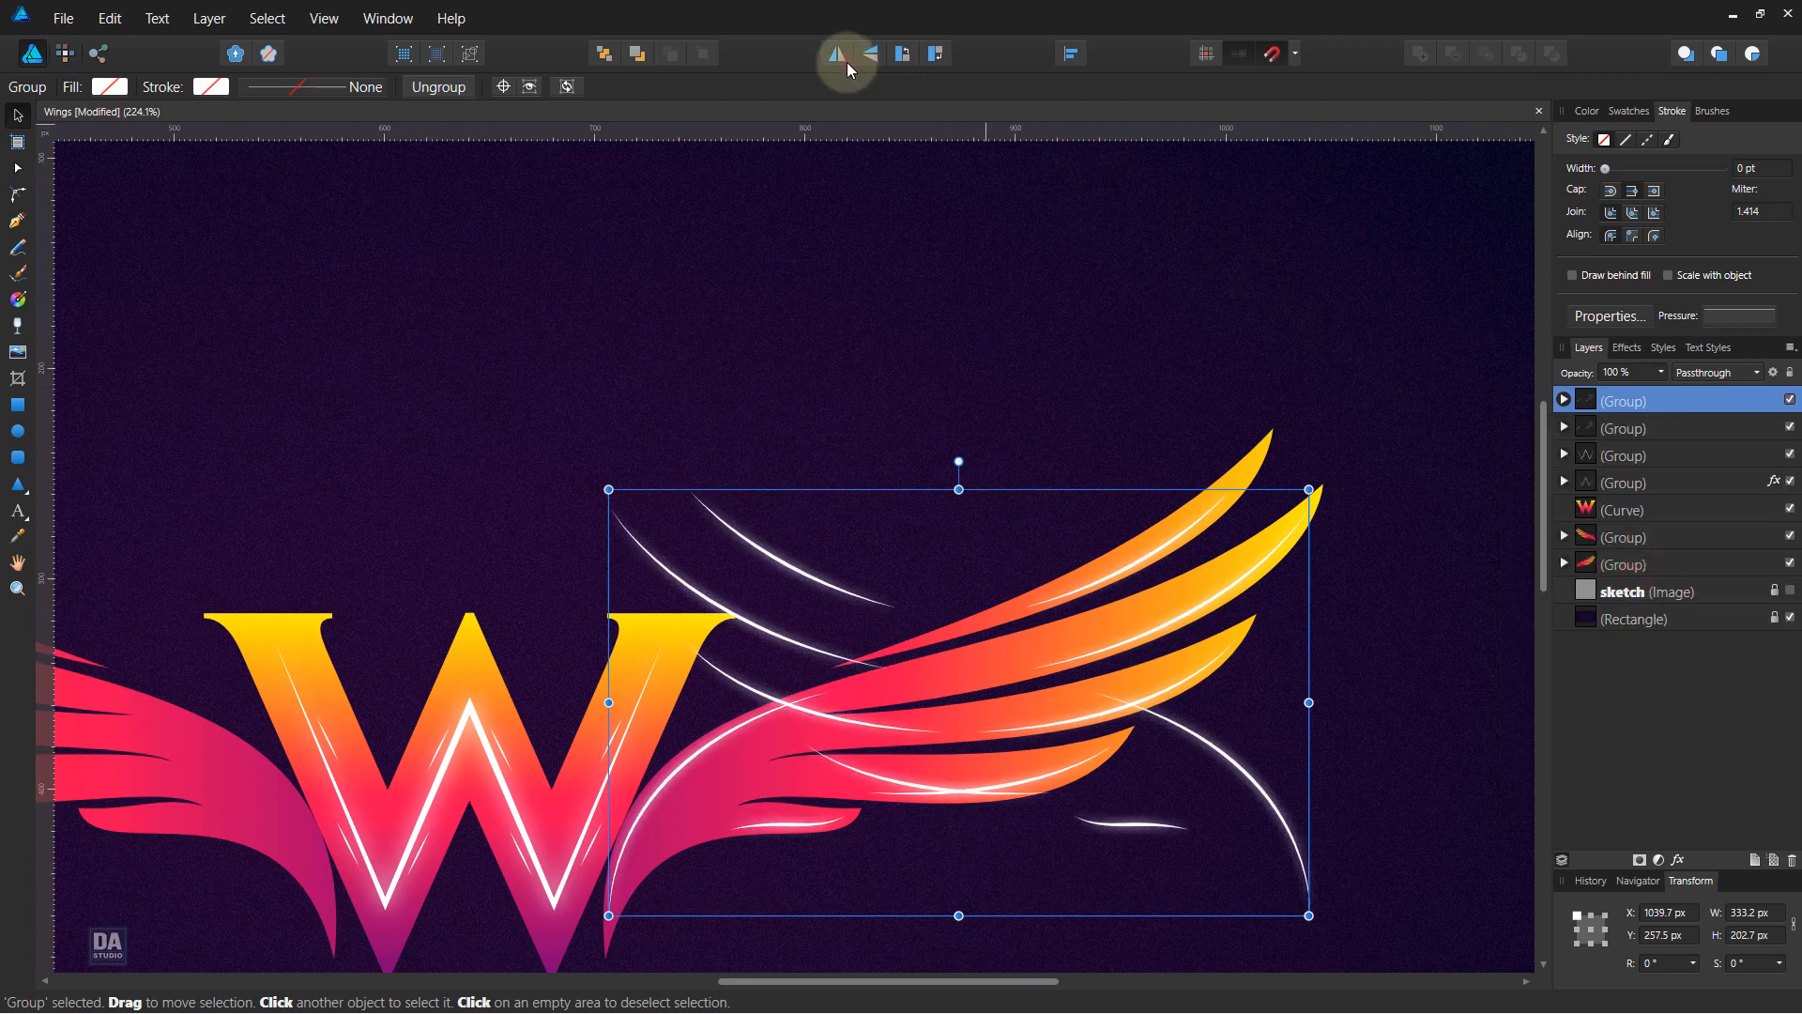
{"action": "left_click_drag", "start_coordinate": [583, 651], "coordinate": [563, 488]}
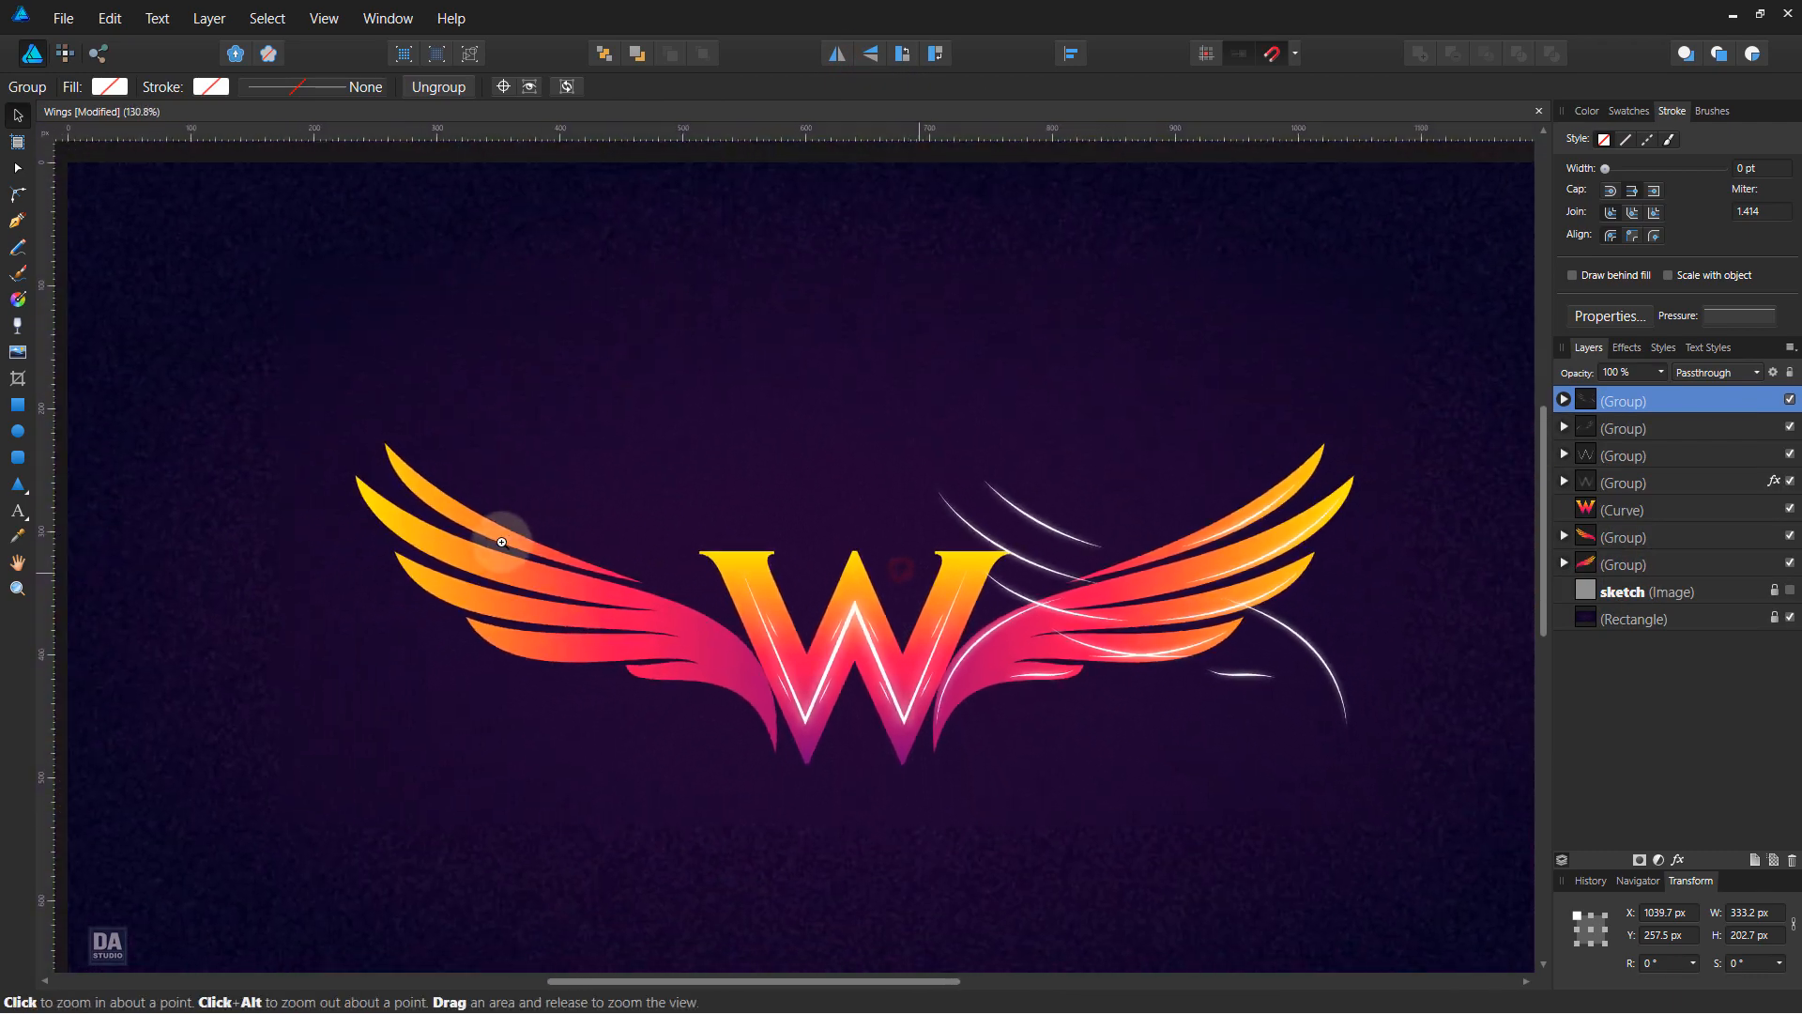
{"action": "left_click_drag", "start_coordinate": [1326, 667], "coordinate": [756, 673]}
{"action": "left_click", "coordinate": [757, 815]}
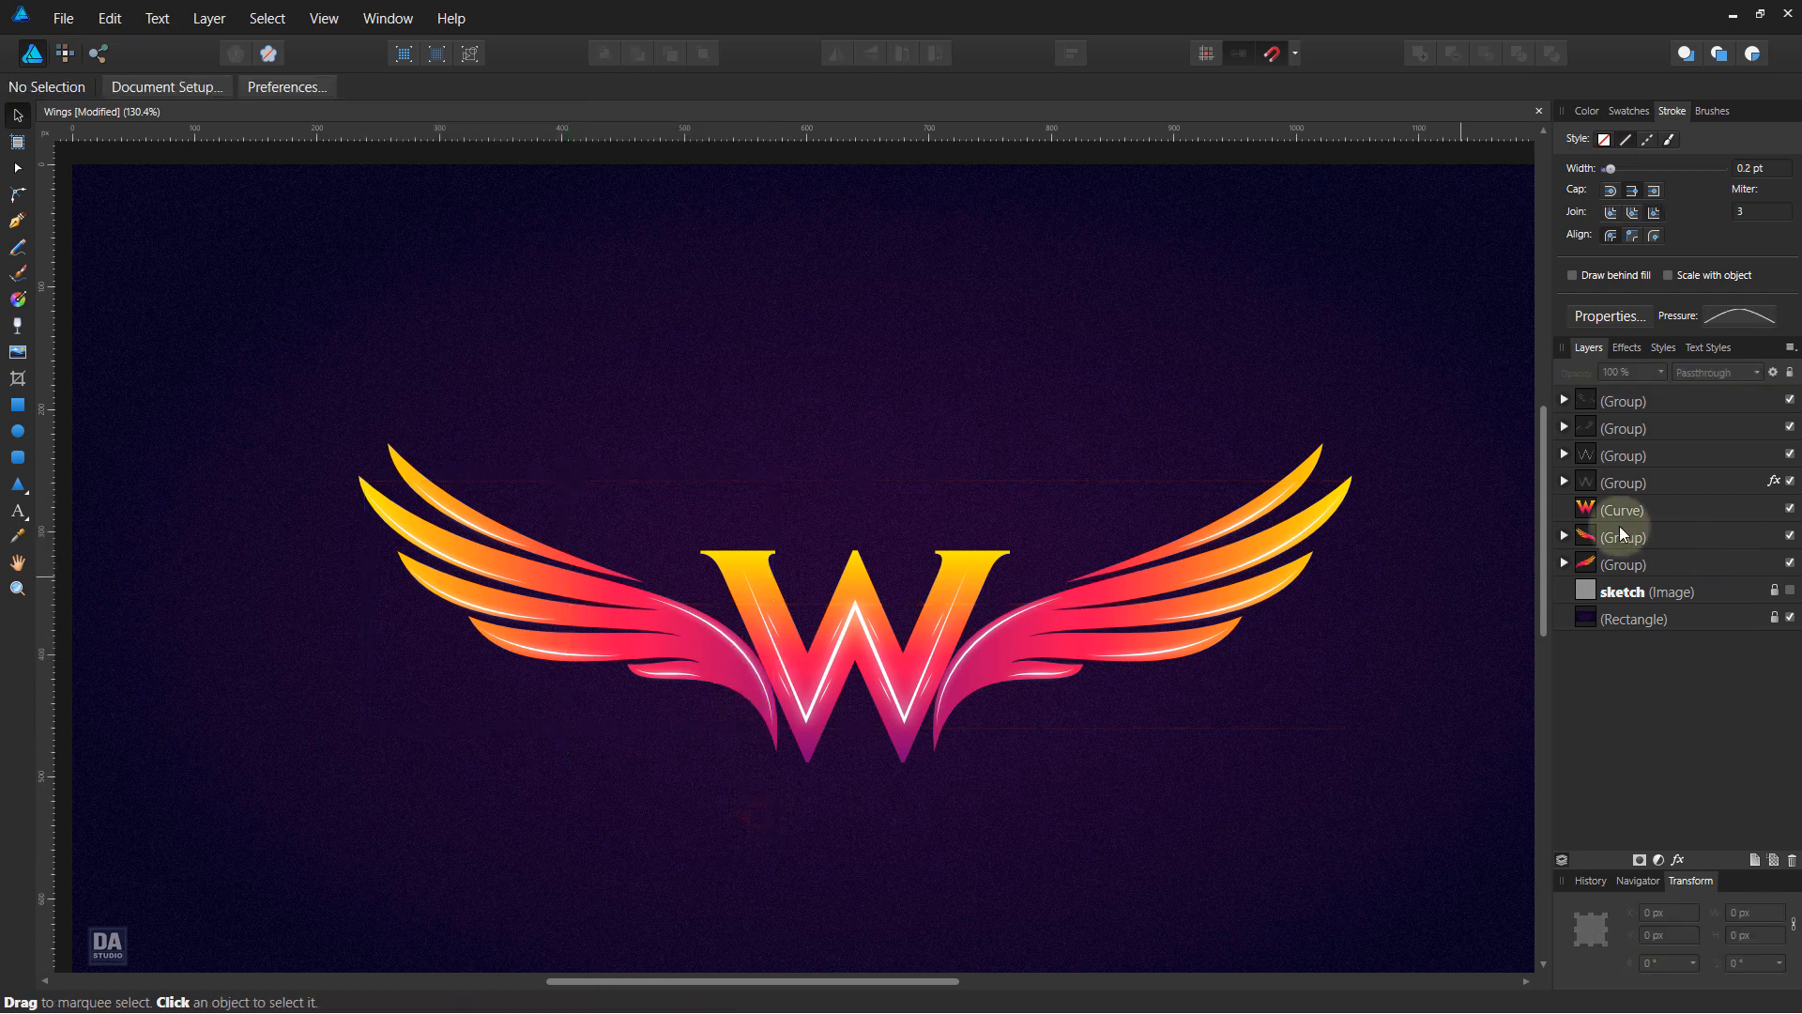
Select all seven logo layers above the sketch image, covering the W, both wings and their highlights, and group them.
{"action": "left_click", "coordinate": [1564, 480]}
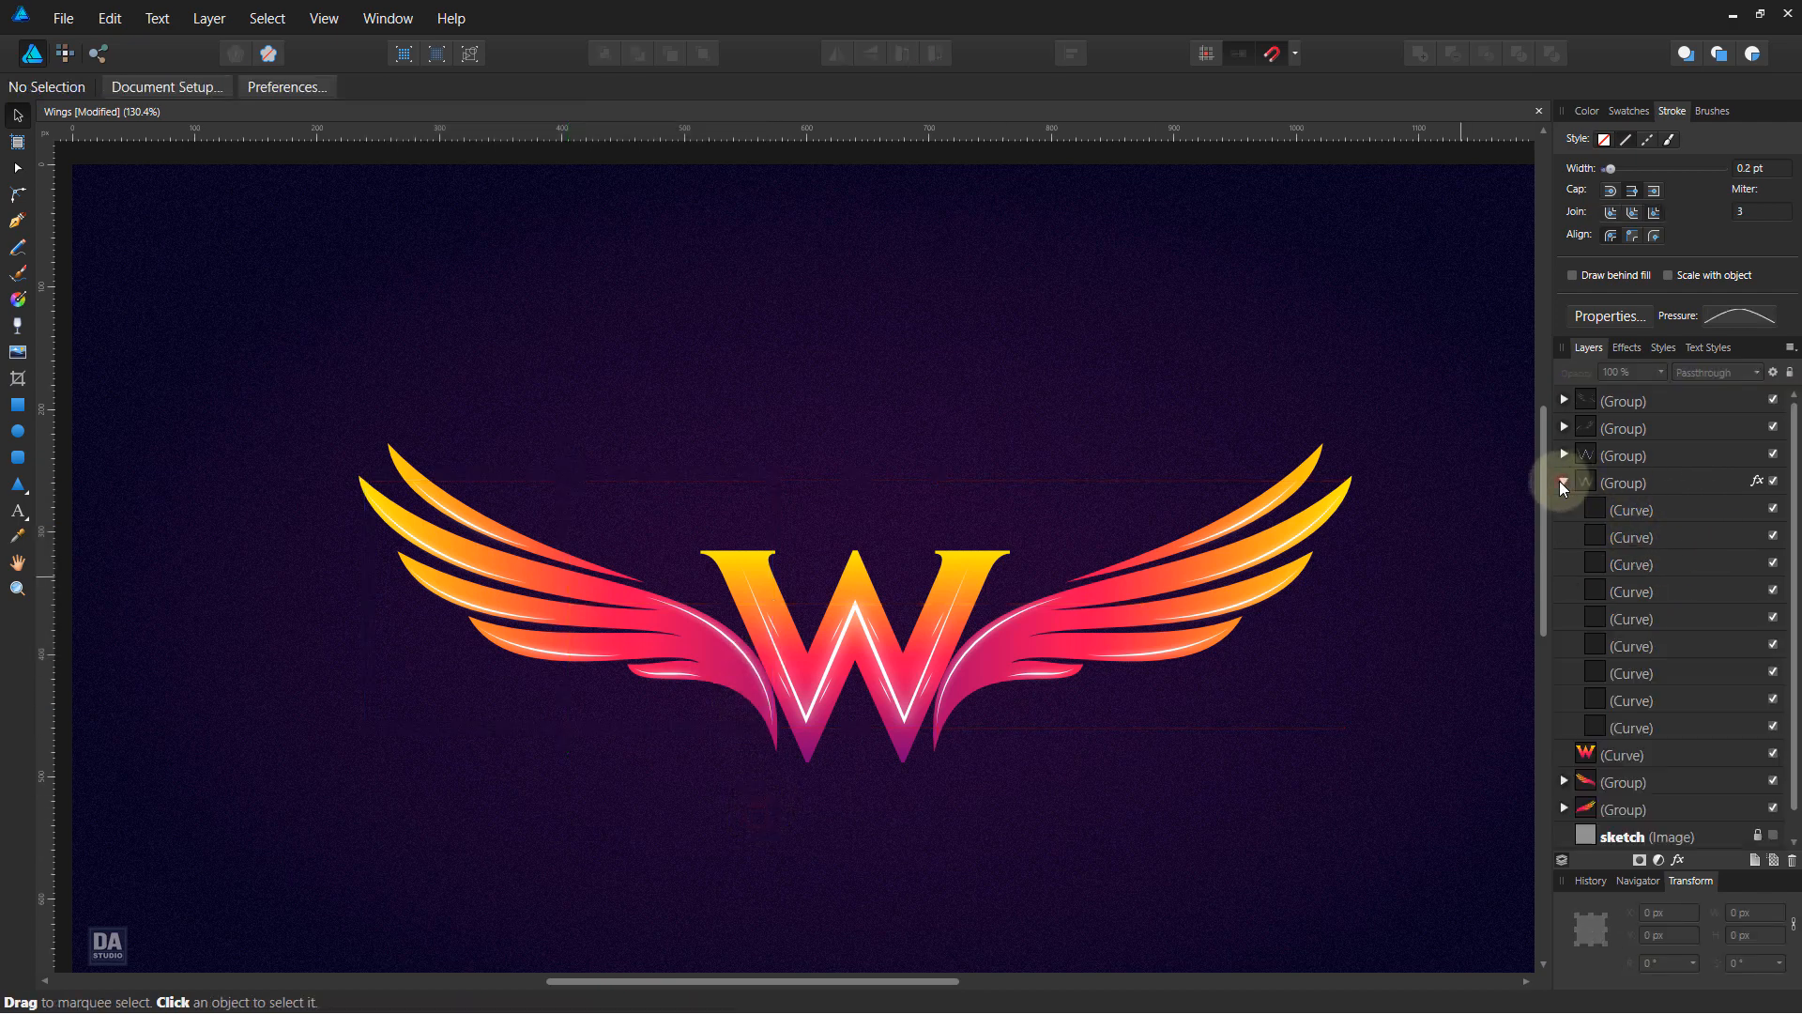
{"action": "left_click", "coordinate": [1563, 480]}
{"action": "left_click", "coordinate": [1649, 590]}
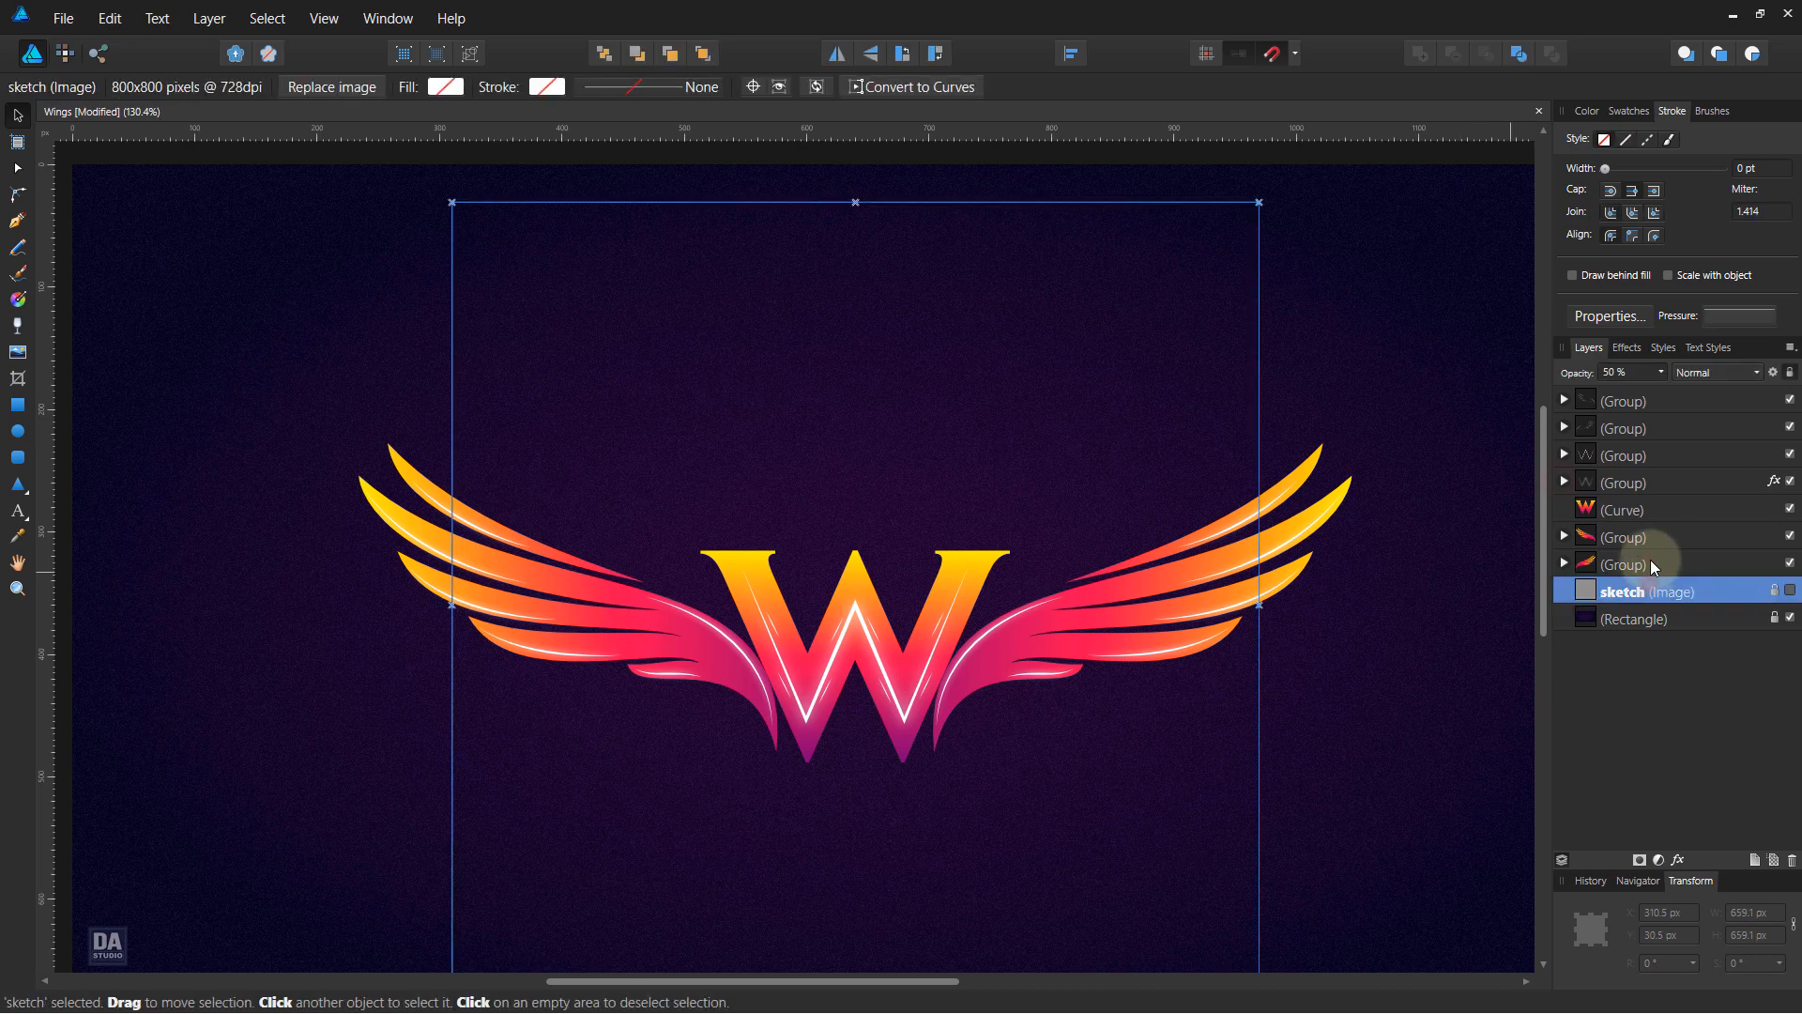
{"action": "left_click", "coordinate": [1650, 563]}
{"action": "left_click", "coordinate": [1687, 392], "text": "shift"}
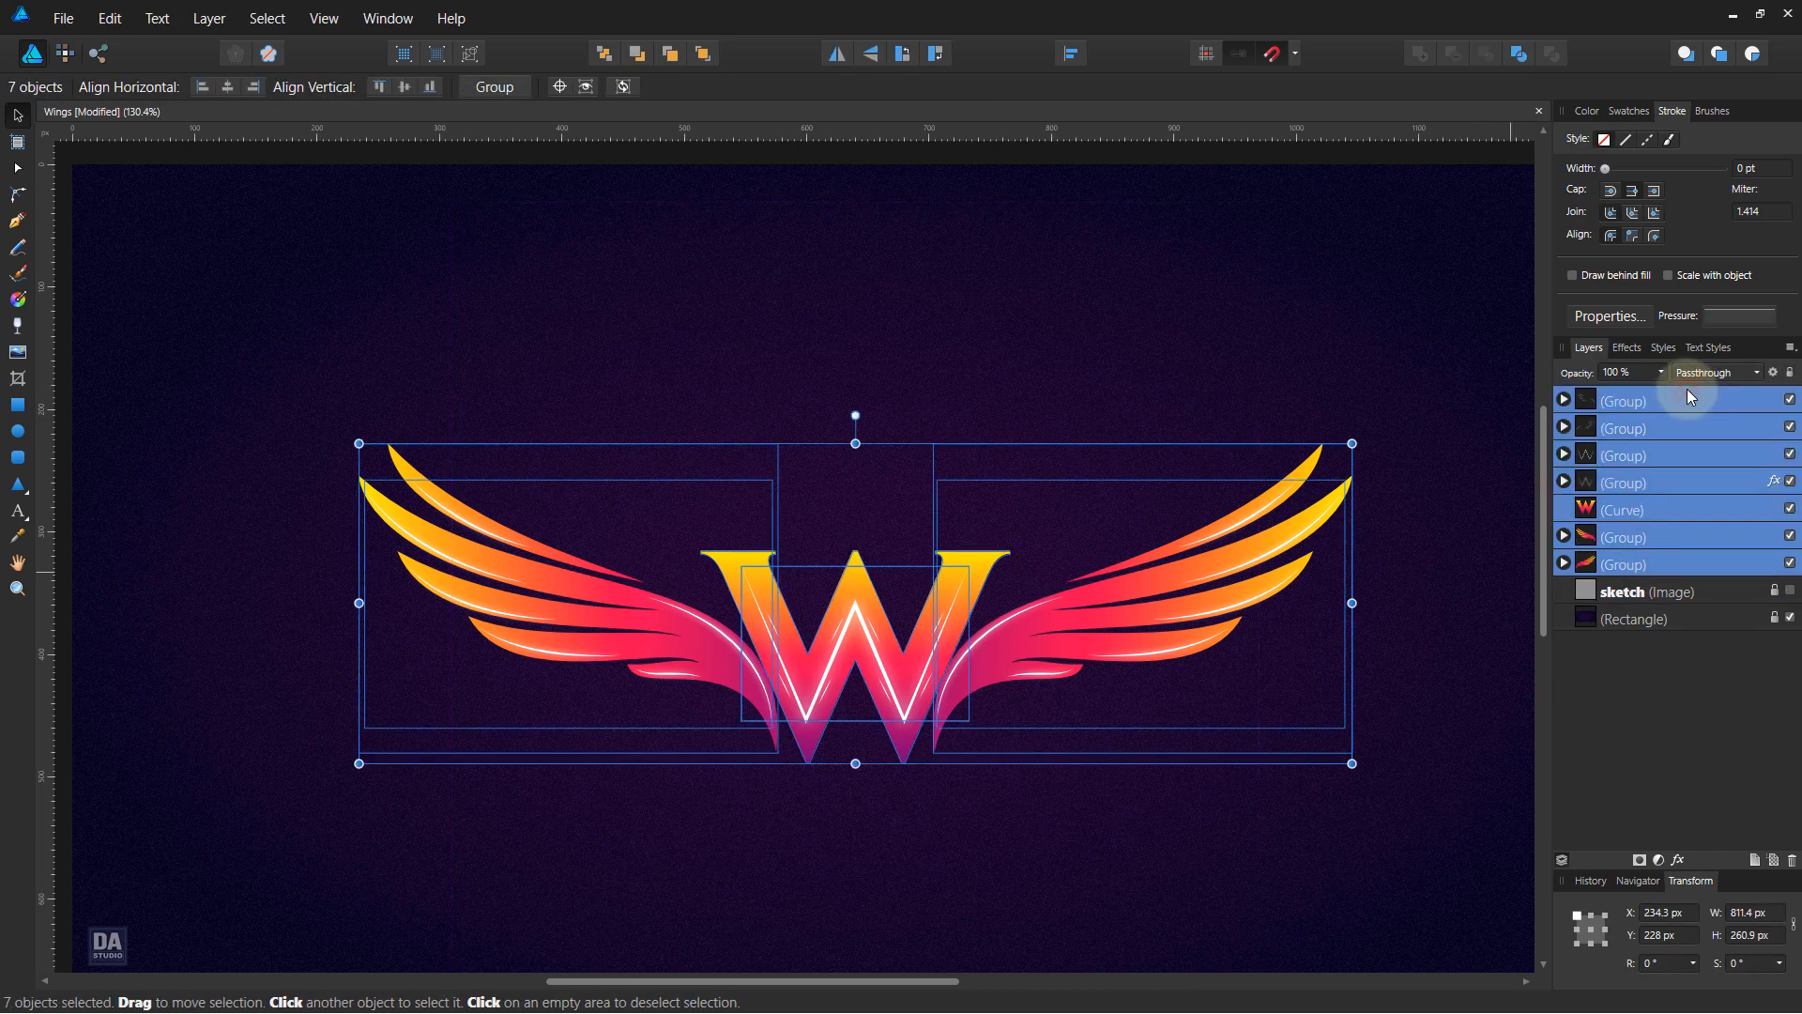
{"action": "right_click", "coordinate": [1686, 388]}
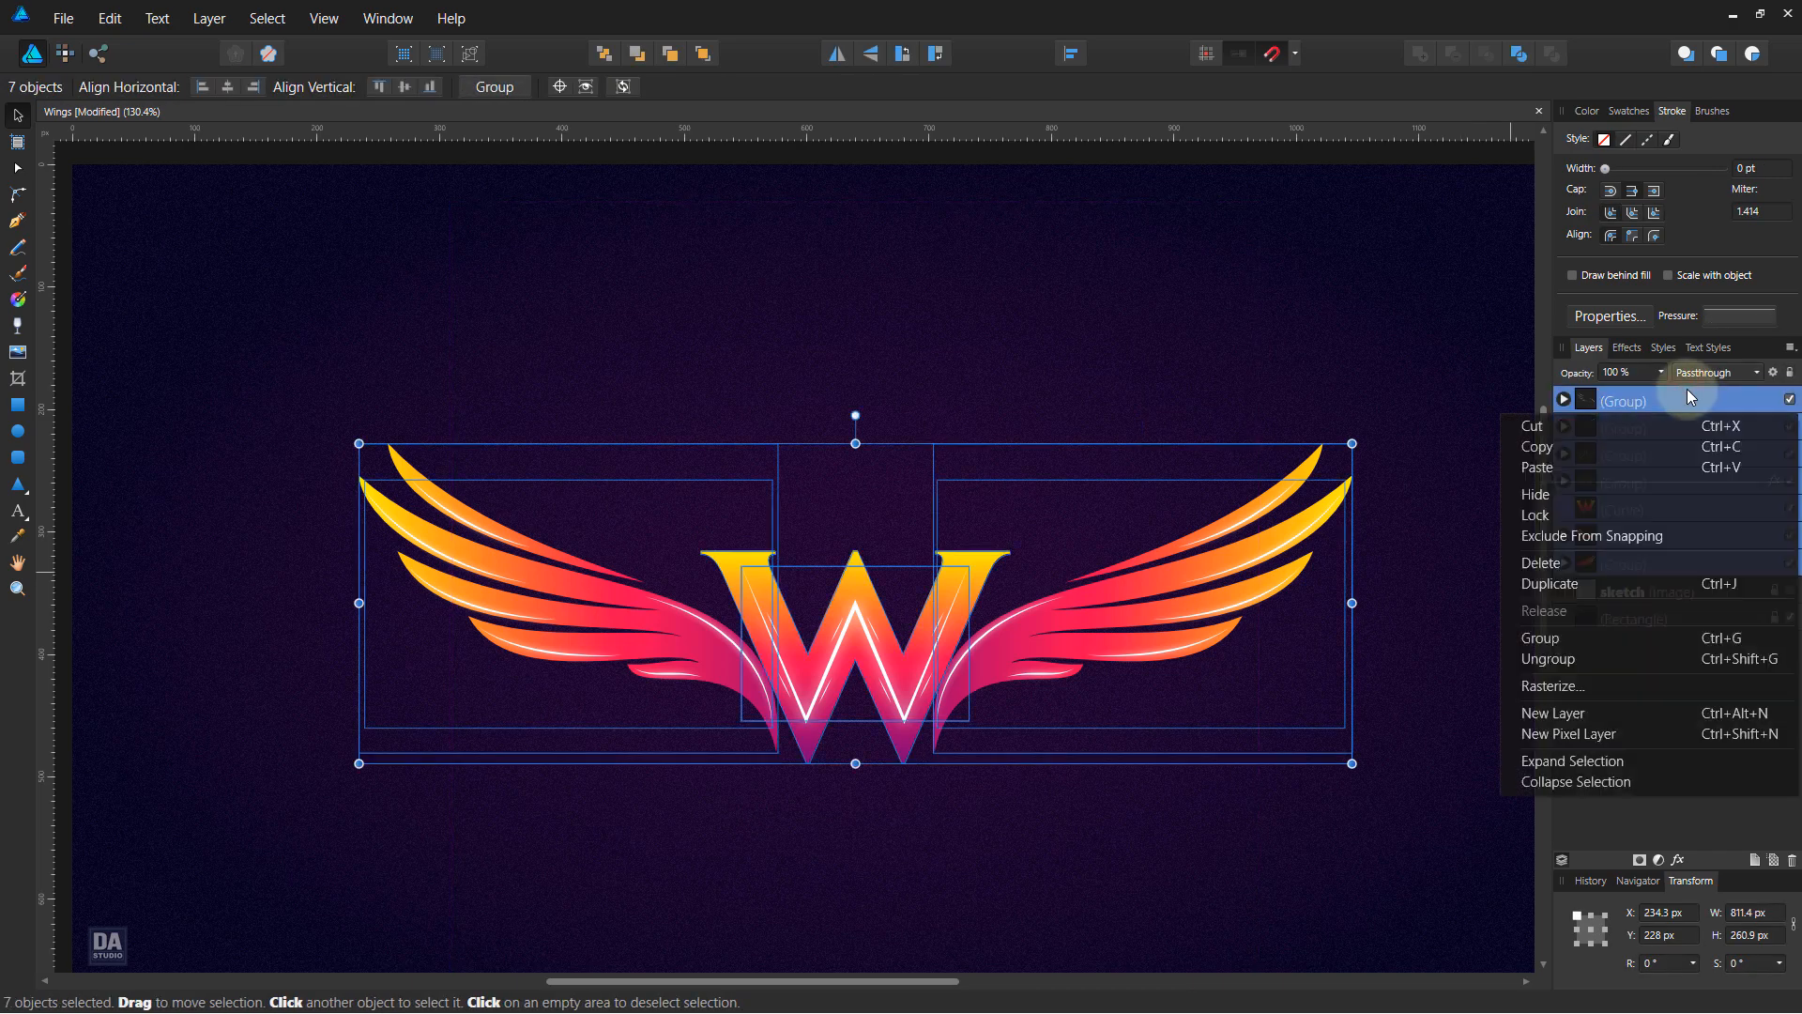
{"action": "left_click", "coordinate": [1608, 636]}
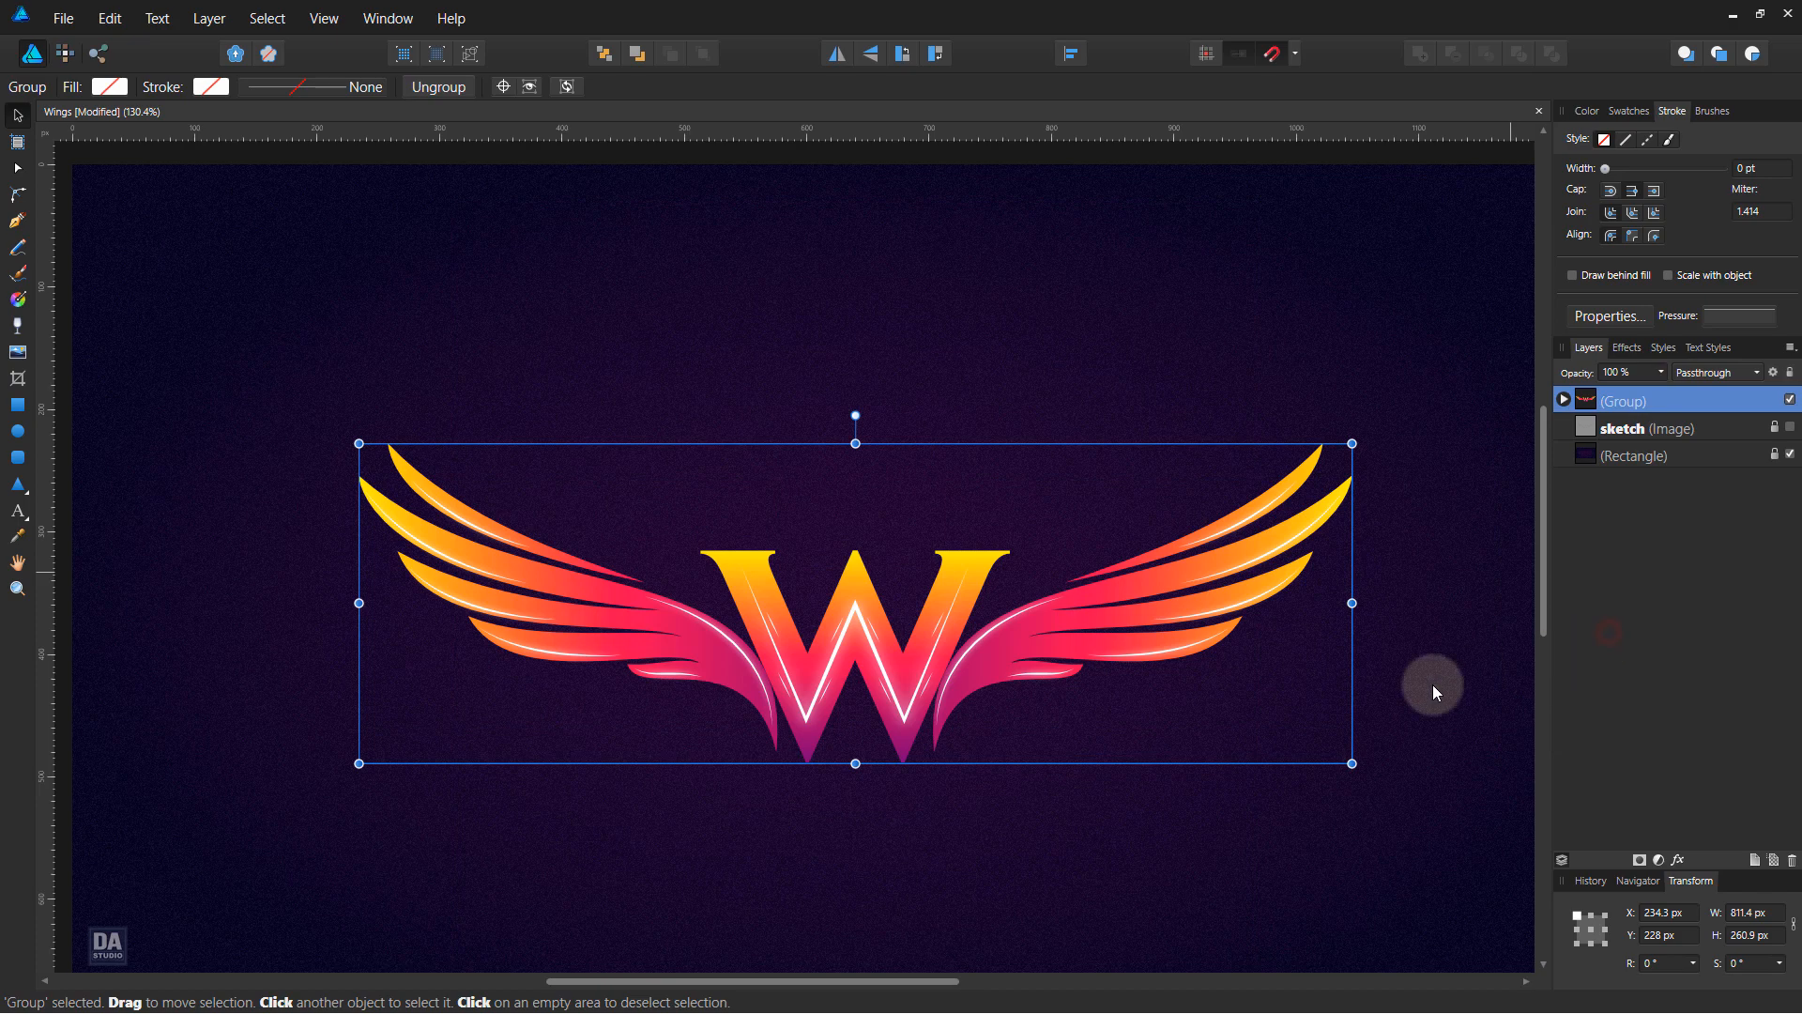
Add an Outer Shadow to the logo group with 66% opacity, 28 px radius, 13.1 px offset, 10% intensity and 270° angle, then deselect it.
{"action": "left_click", "coordinate": [1682, 858]}
{"action": "left_click", "coordinate": [1192, 353]}
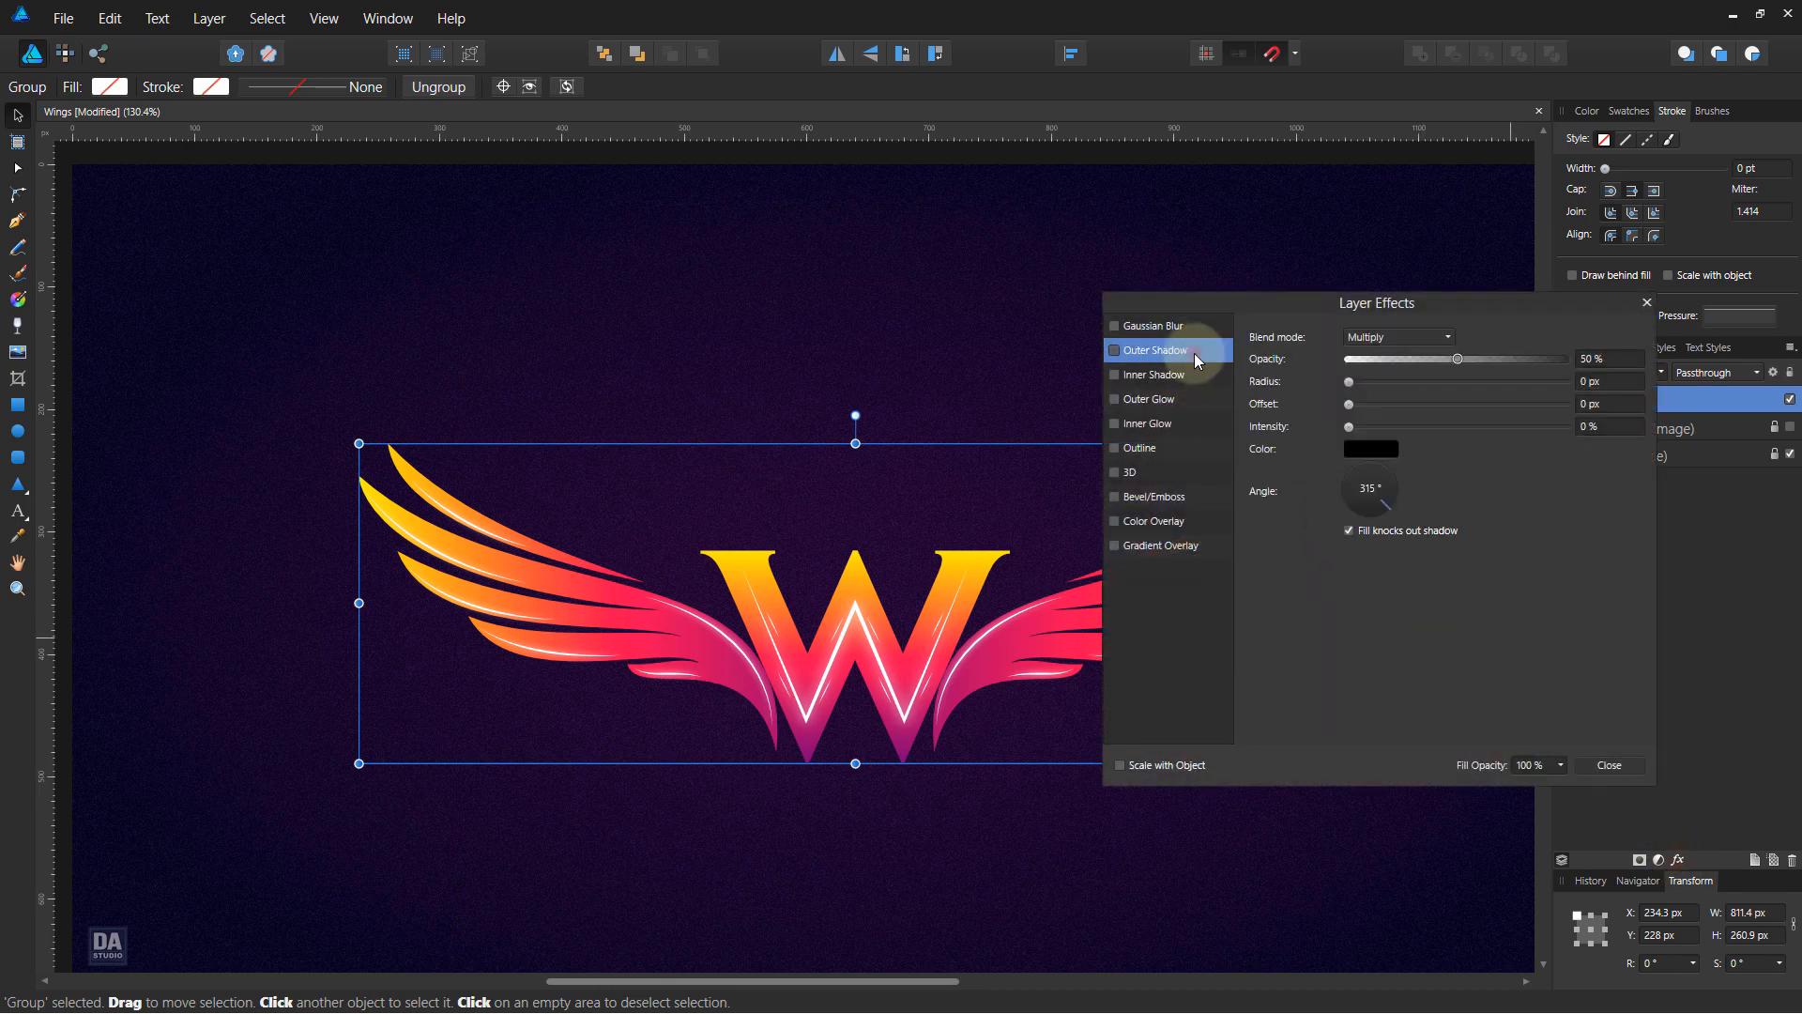
{"action": "left_click_drag", "start_coordinate": [1348, 382], "coordinate": [1460, 383]}
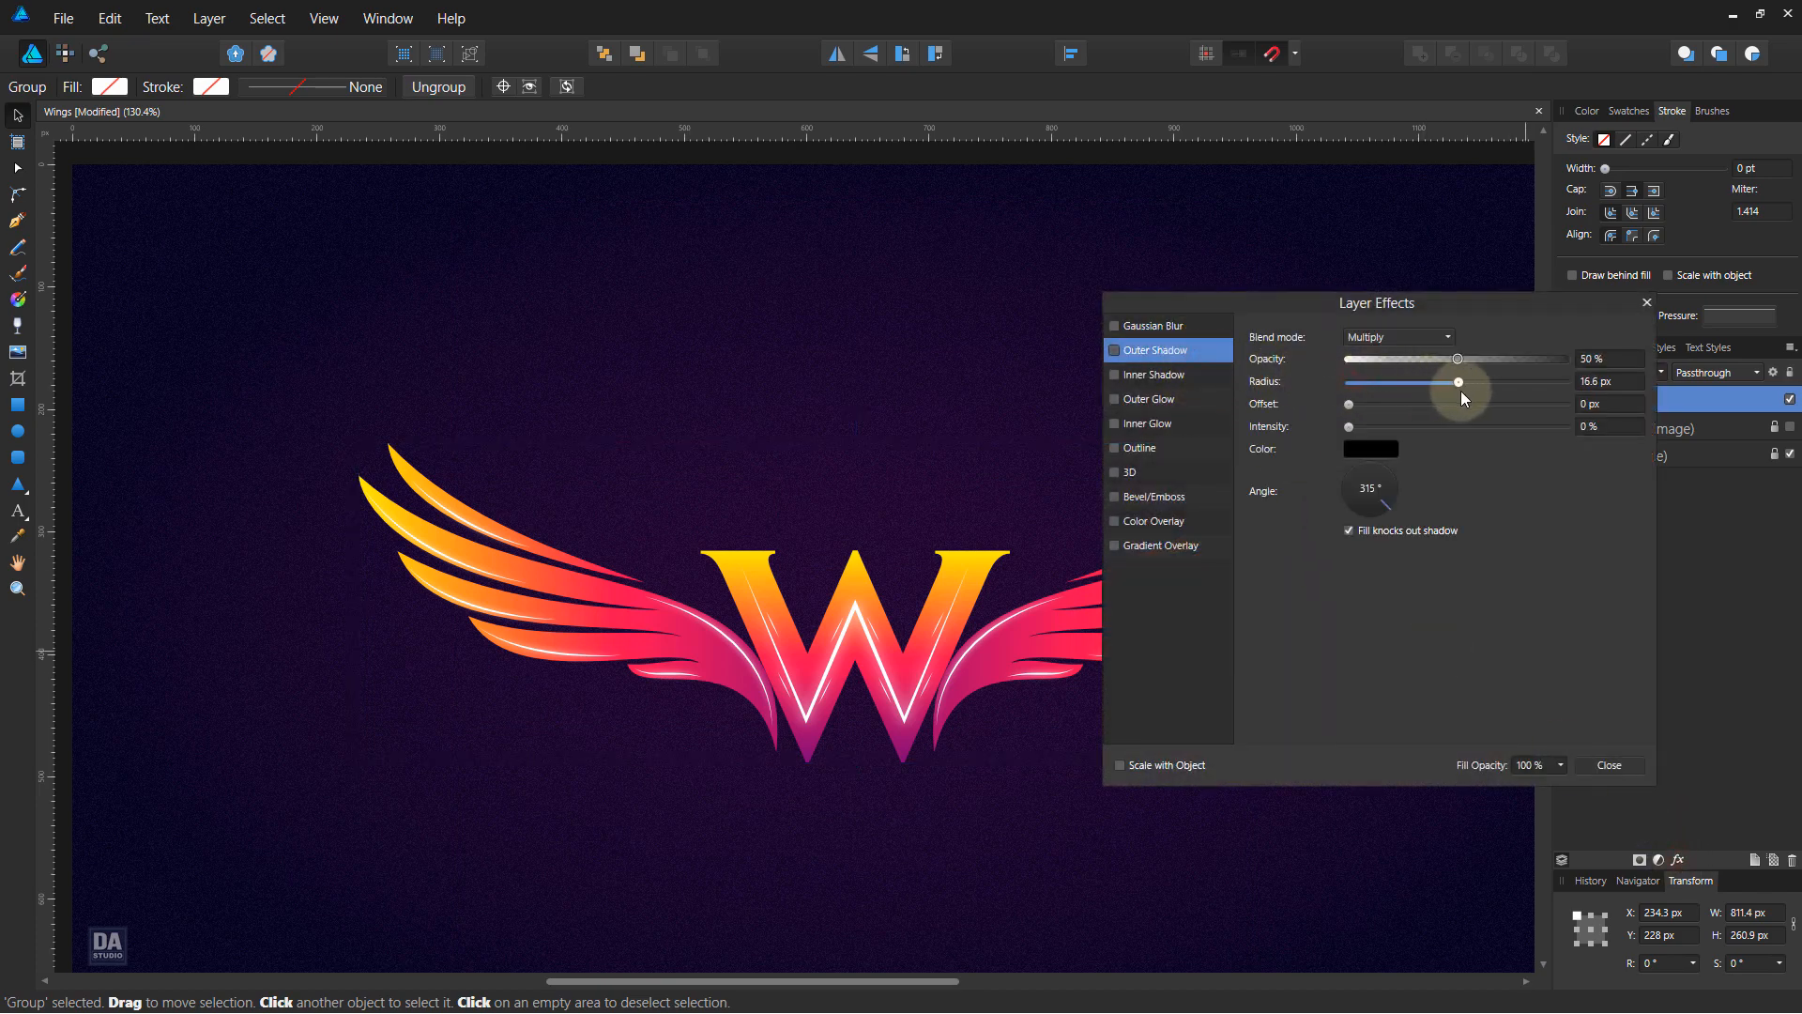
{"action": "left_click_drag", "start_coordinate": [1389, 500], "coordinate": [1362, 530]}
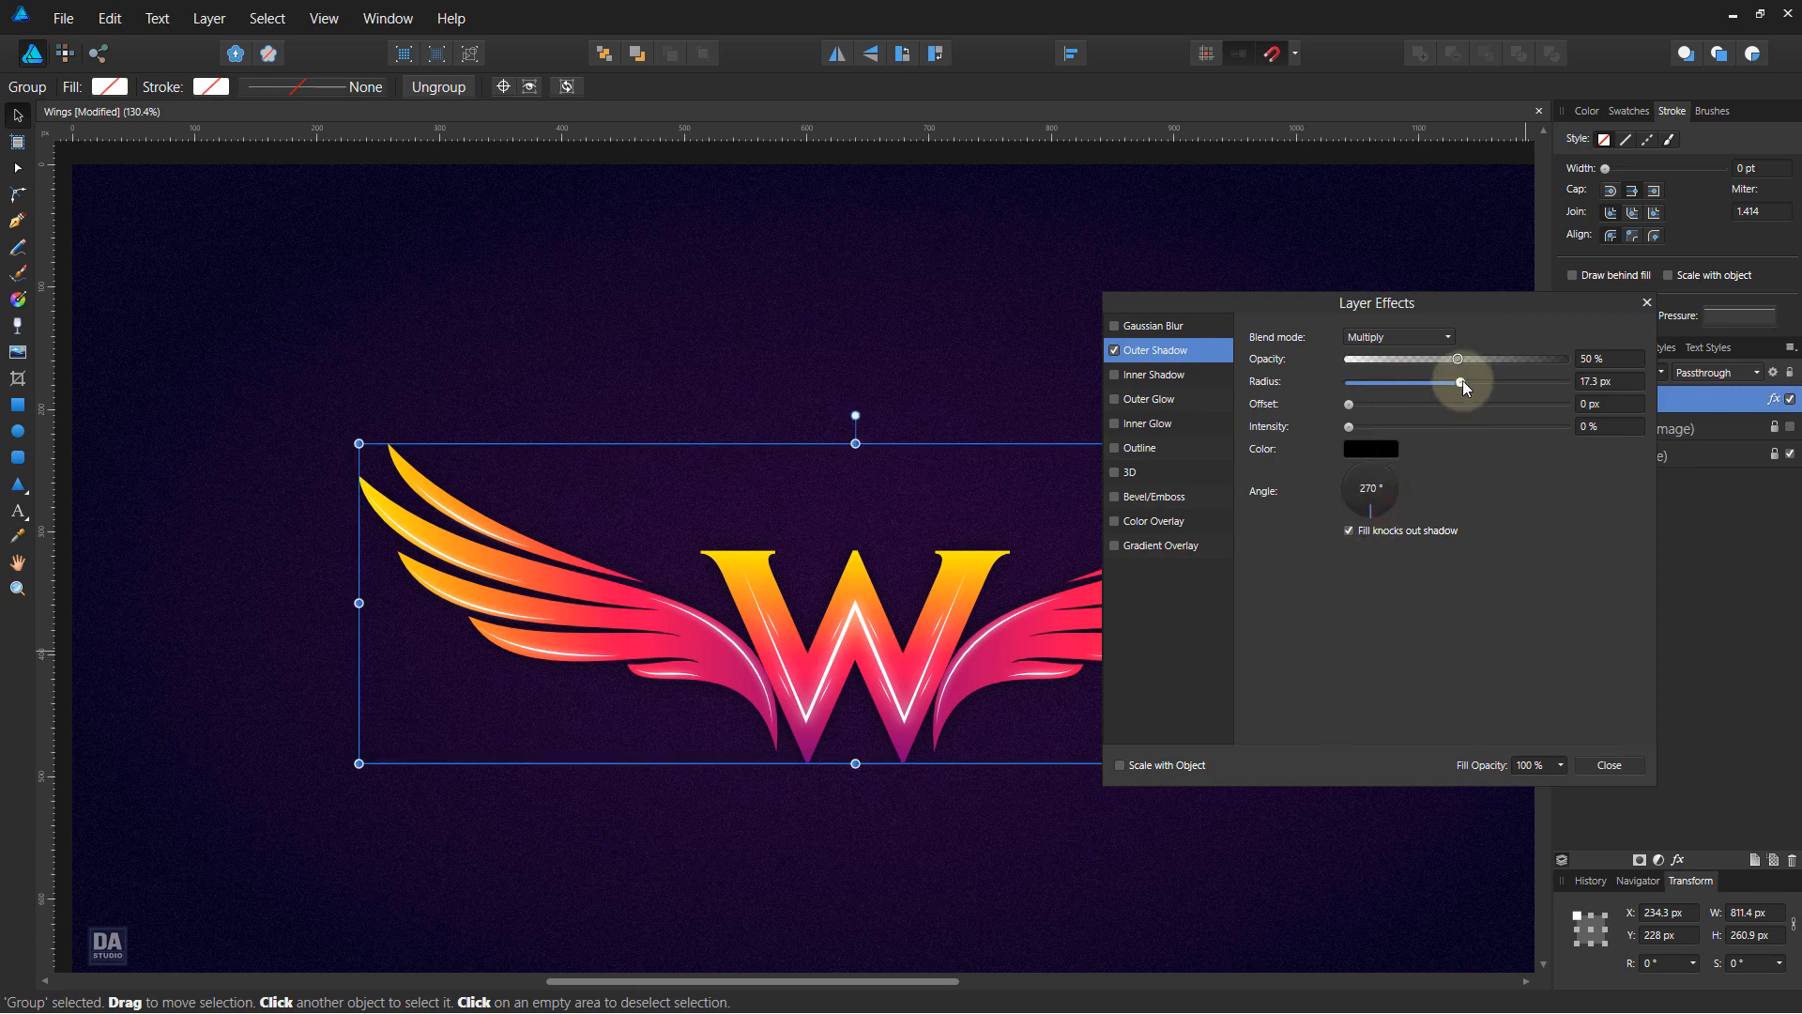
{"action": "left_click_drag", "start_coordinate": [1462, 380], "coordinate": [1487, 379]}
{"action": "left_click_drag", "start_coordinate": [1348, 425], "coordinate": [1450, 411]}
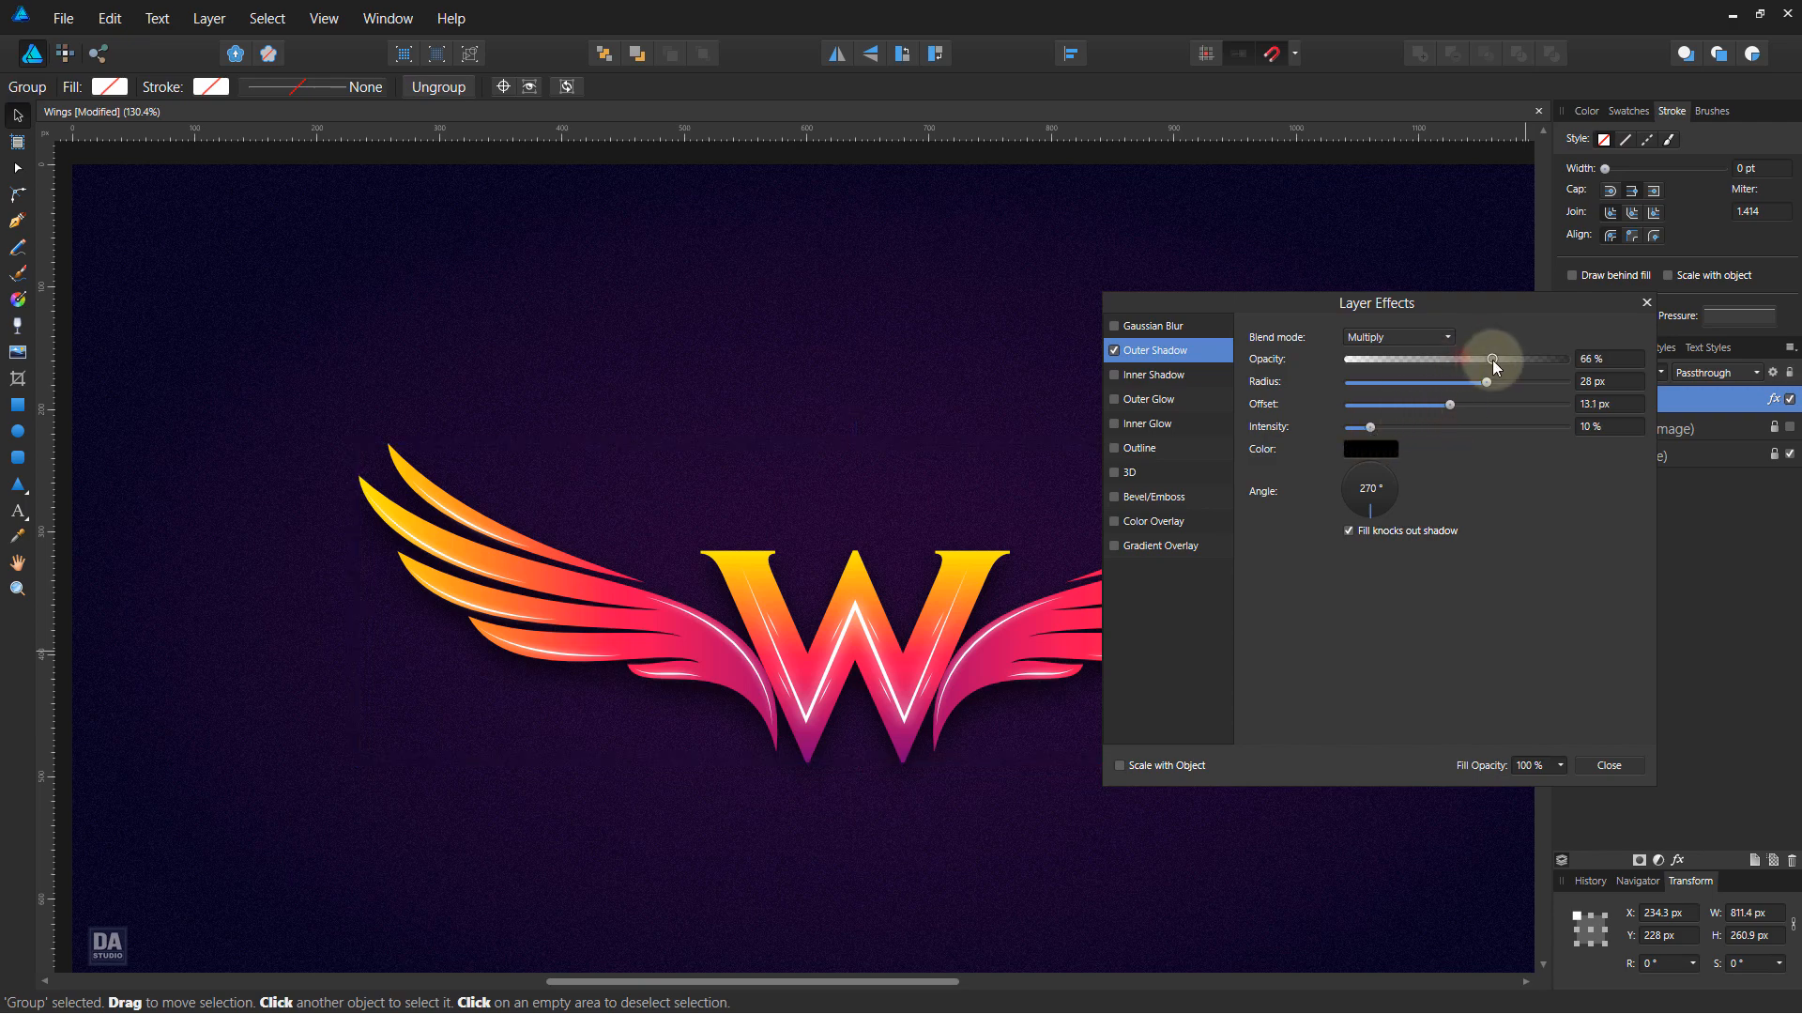
{"action": "left_click", "coordinate": [1629, 767]}
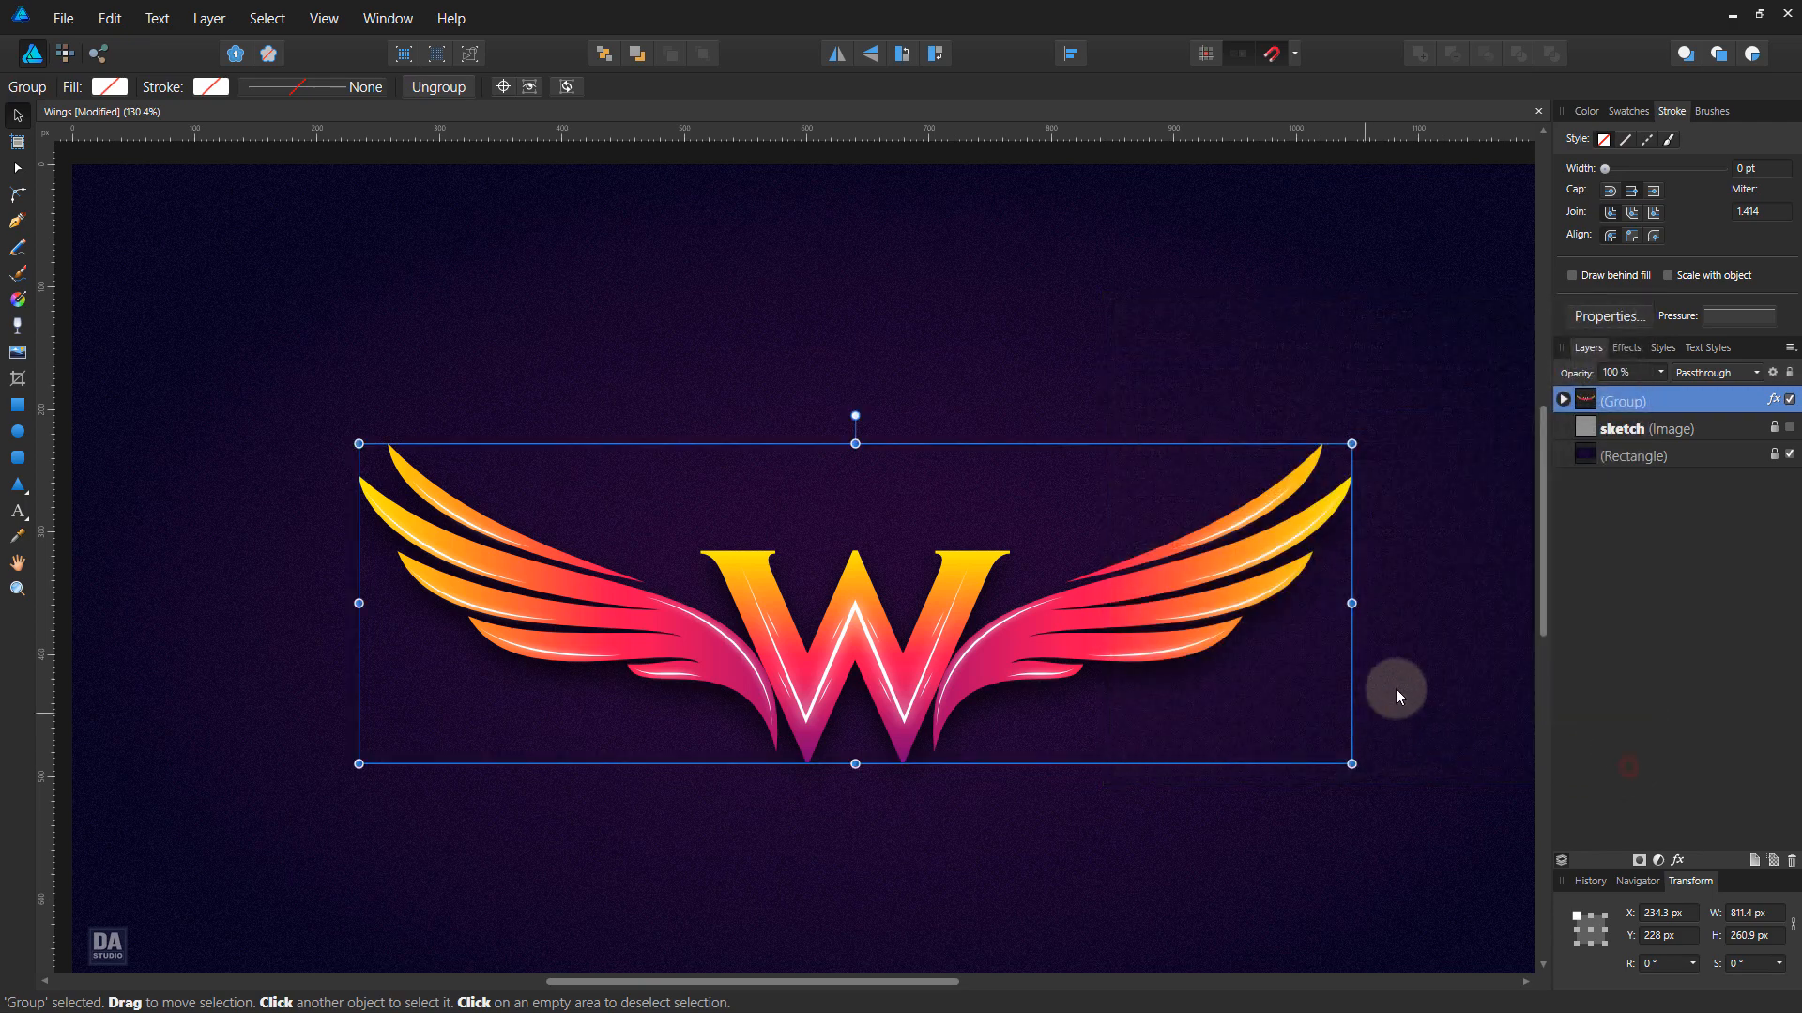
{"action": "left_click", "coordinate": [1410, 662]}
{"action": "key", "text": "ctrl+0"}
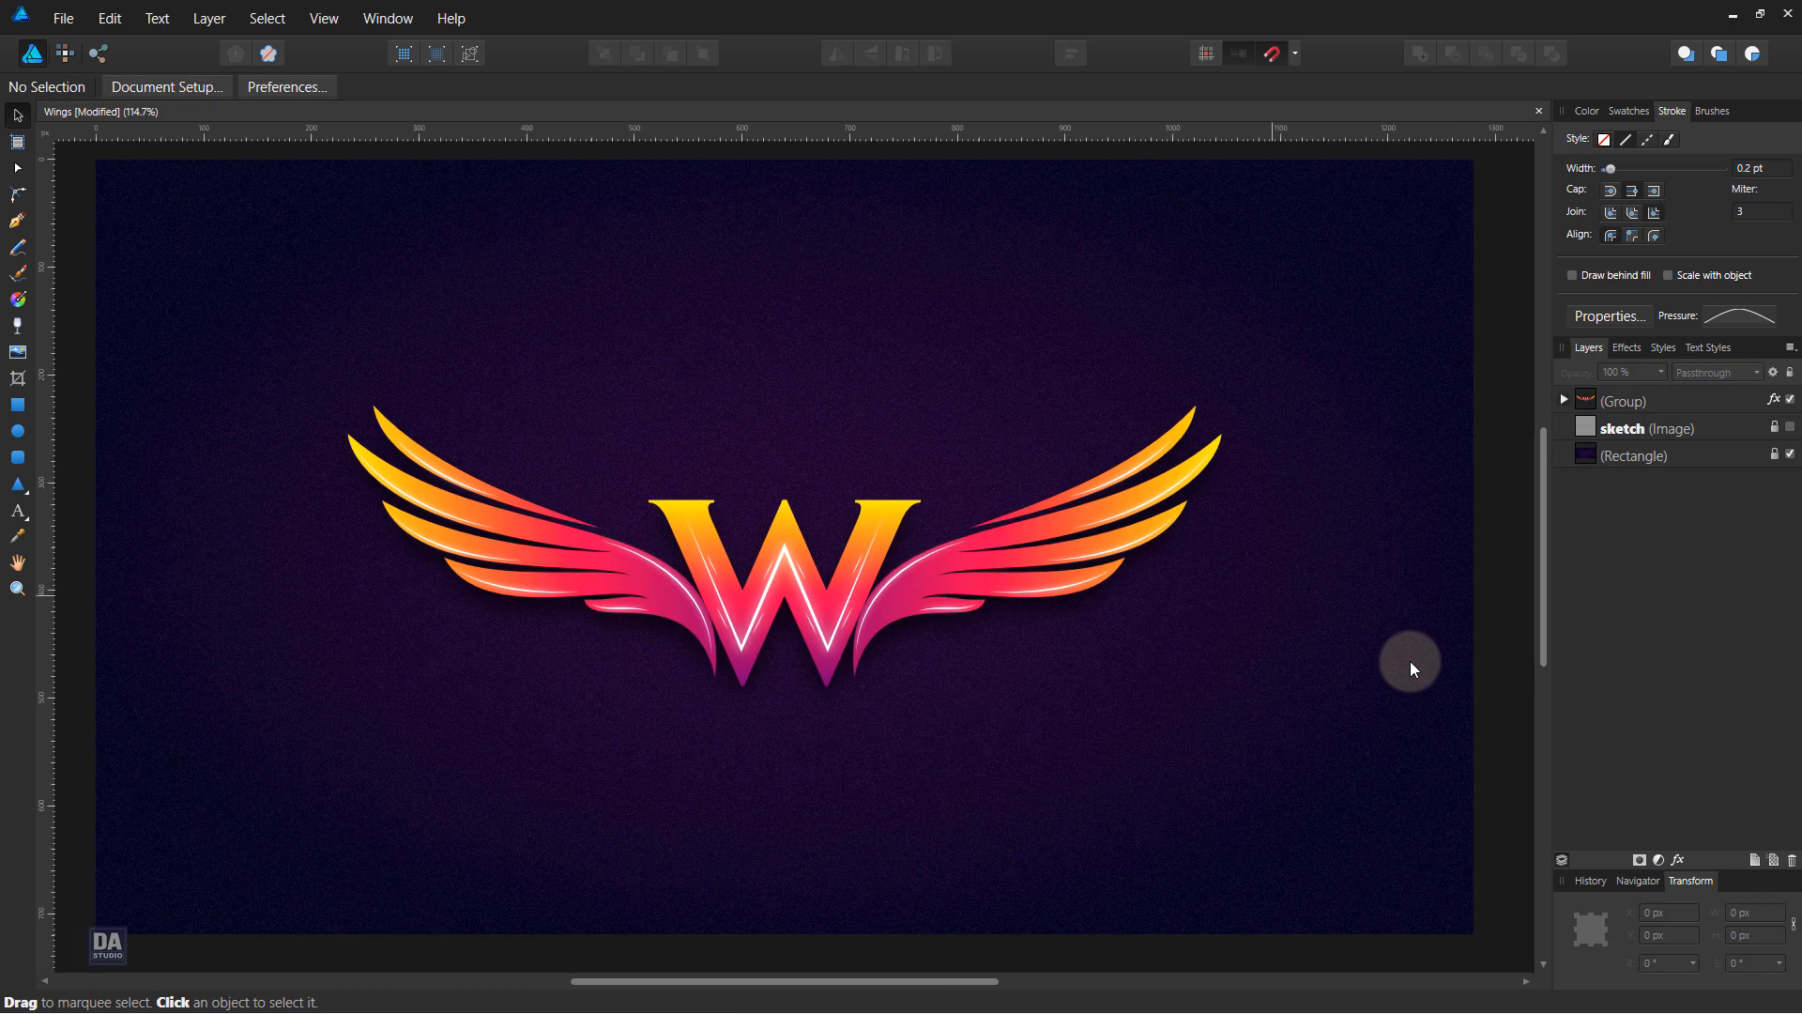